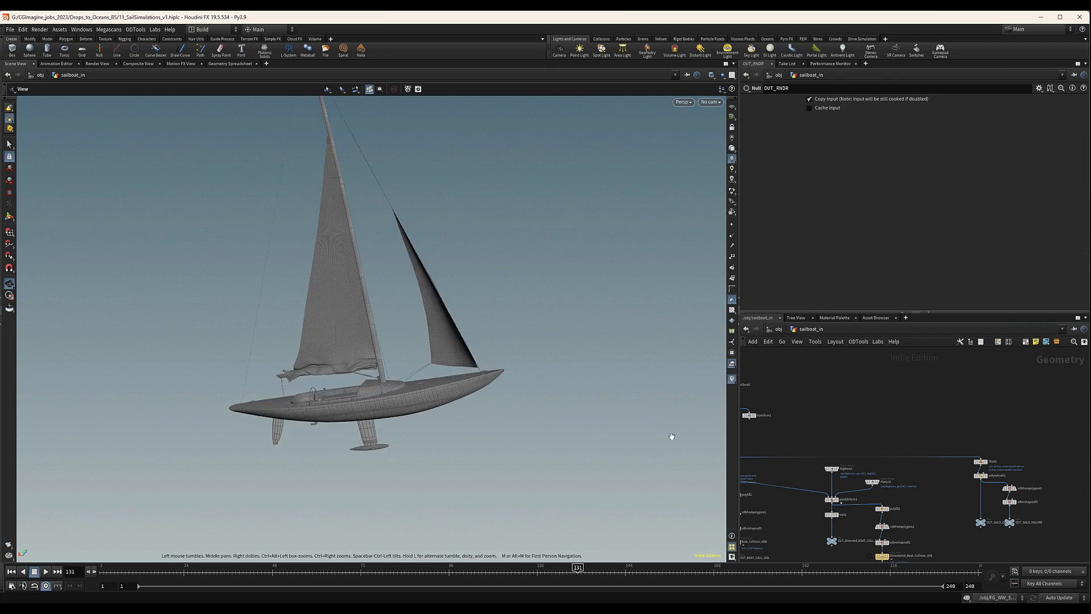
Insert a Blast node on the wire between trail1 and OUT_RNDR and line it up above OUT_RNDR.
scroll(837, 448, up, 5)
scroll(862, 449, up, 3)
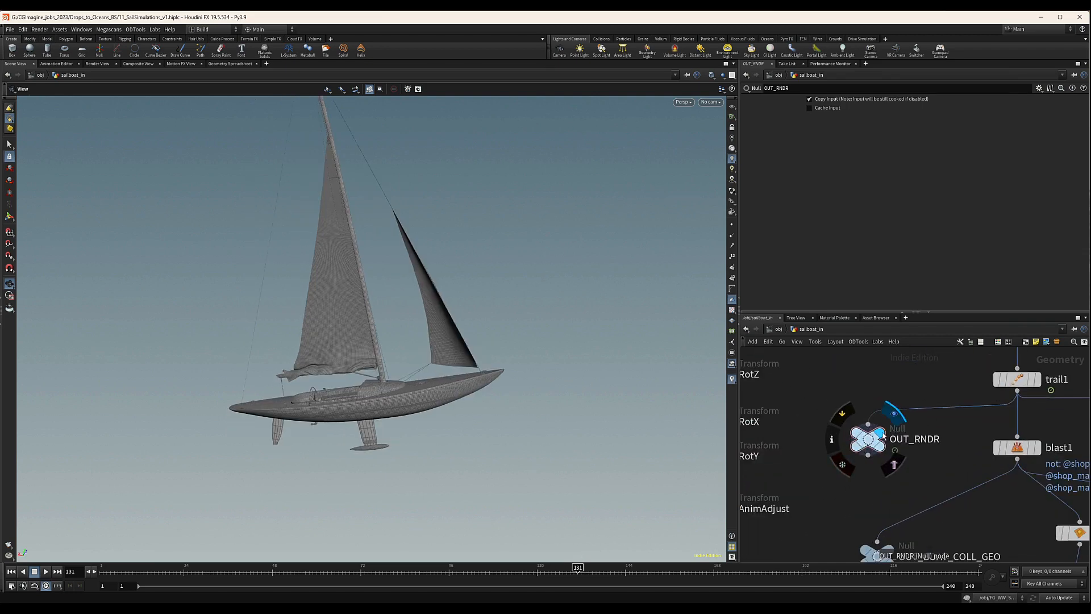
scroll(870, 462, down, 3)
drag(884, 483, 877, 487)
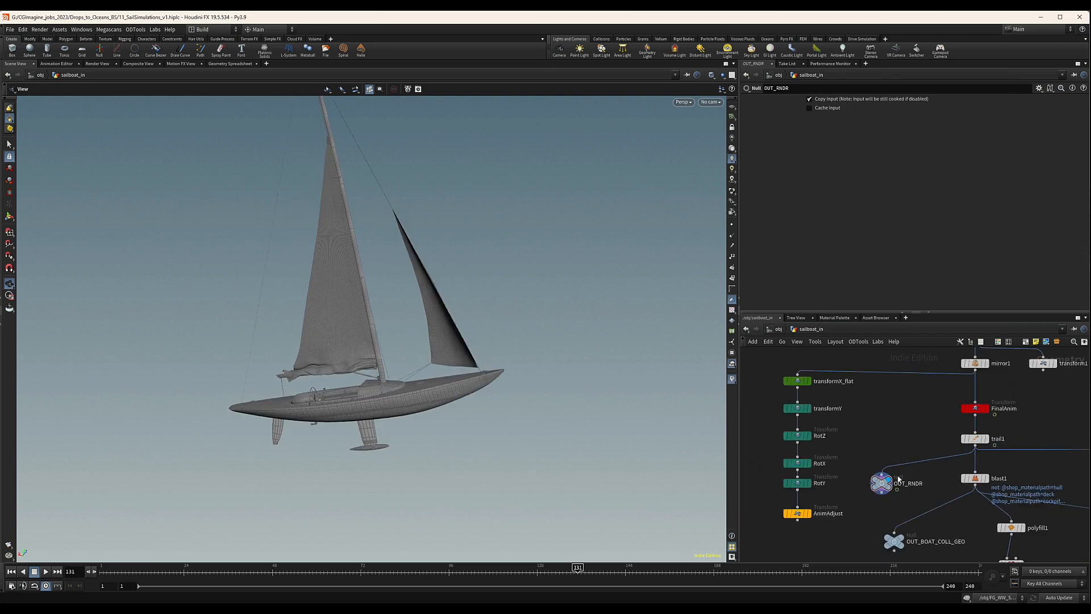
key(Tab)
text(bla)
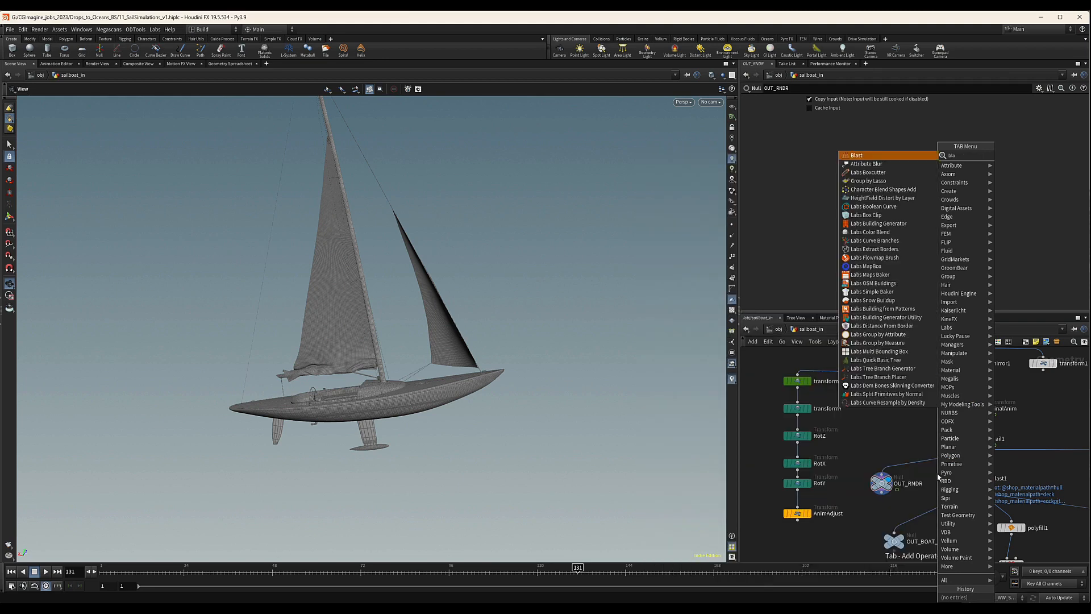
key(Return)
click(926, 463)
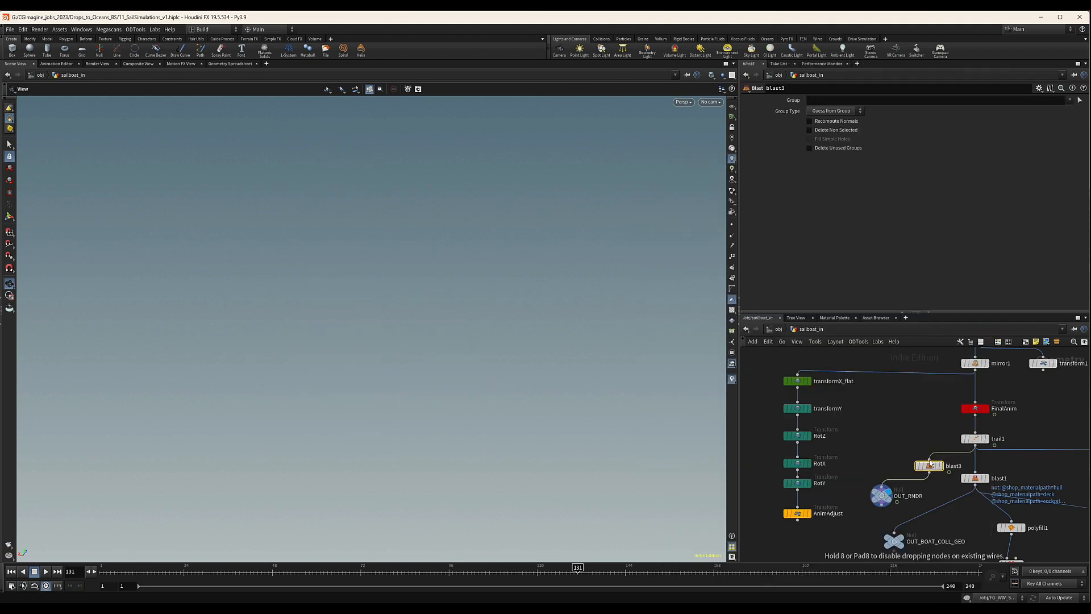
drag(926, 464, 883, 466)
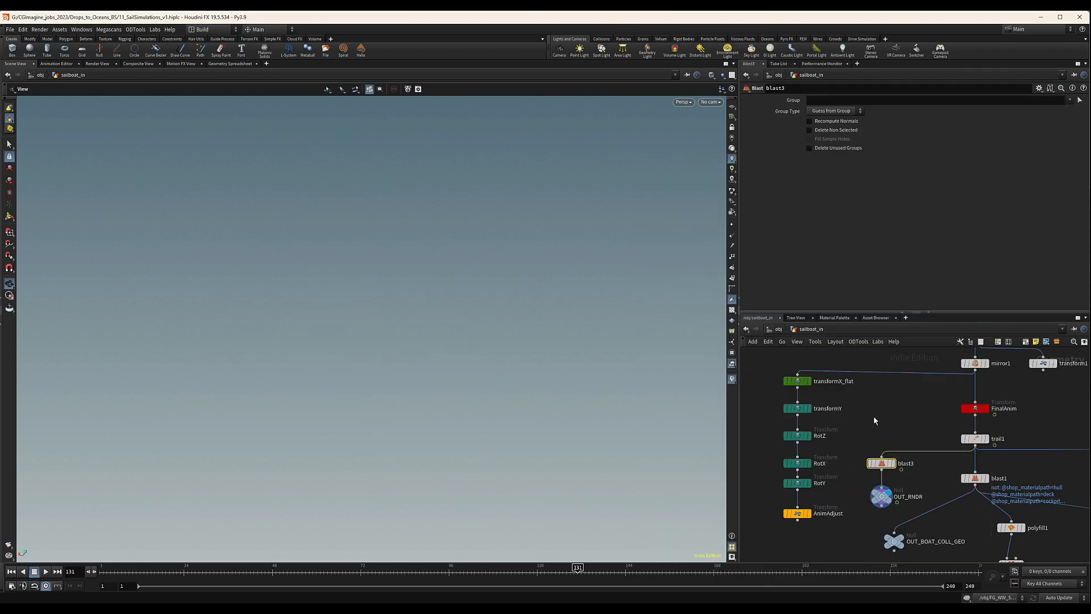
click(1070, 100)
scroll(1015, 398, down, 2)
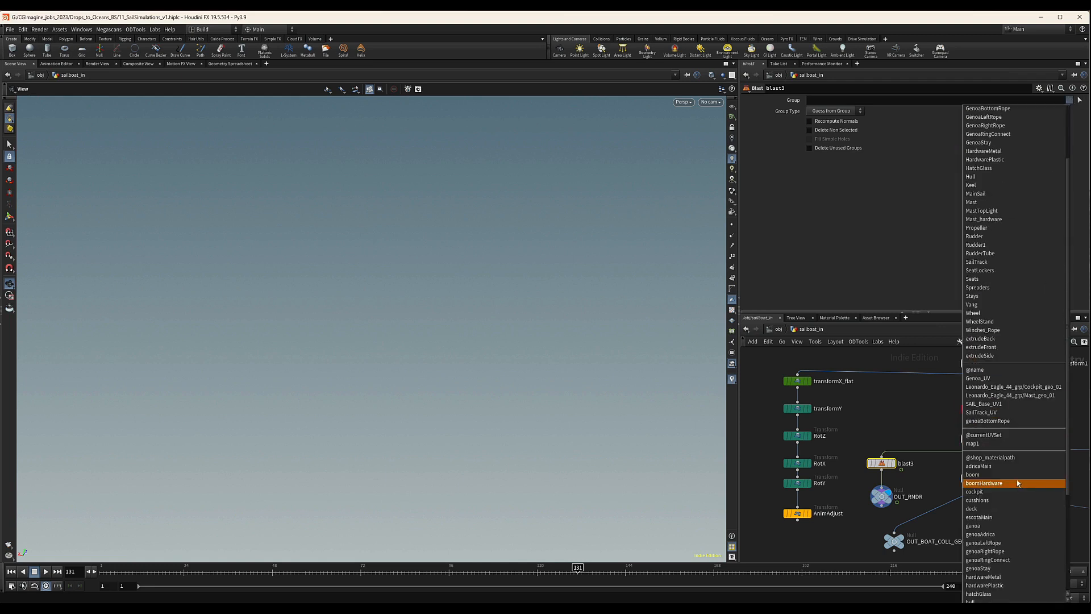
scroll(1015, 481, down, 3)
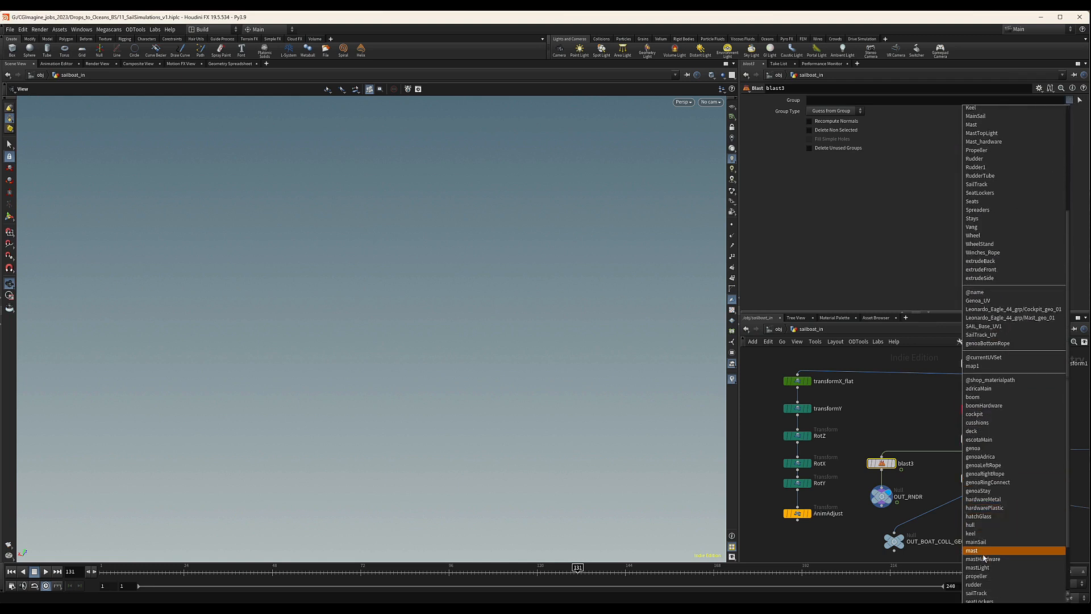
click(985, 542)
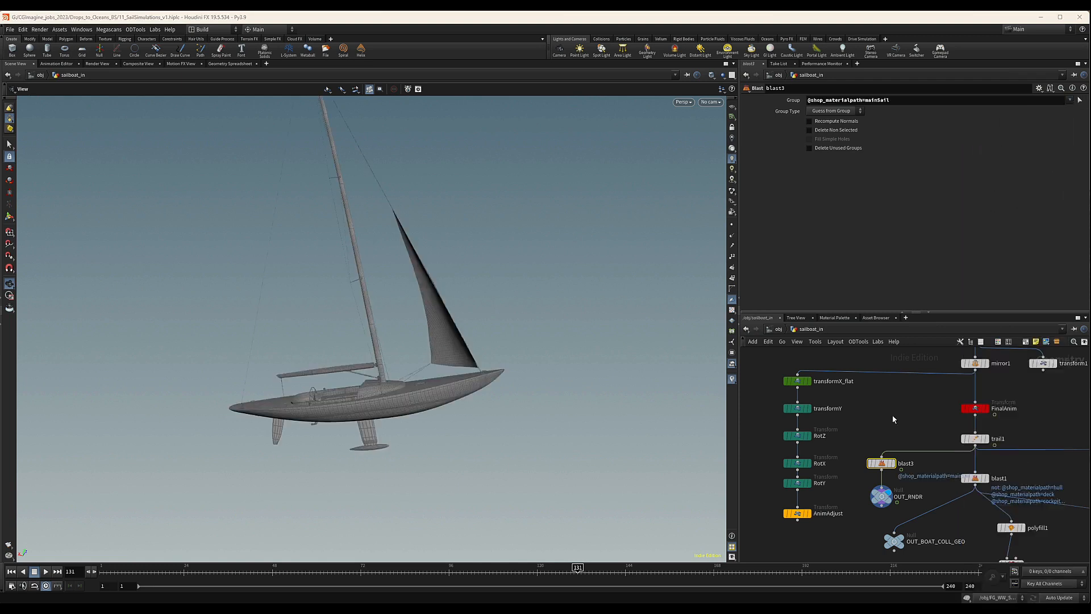
click(1070, 100)
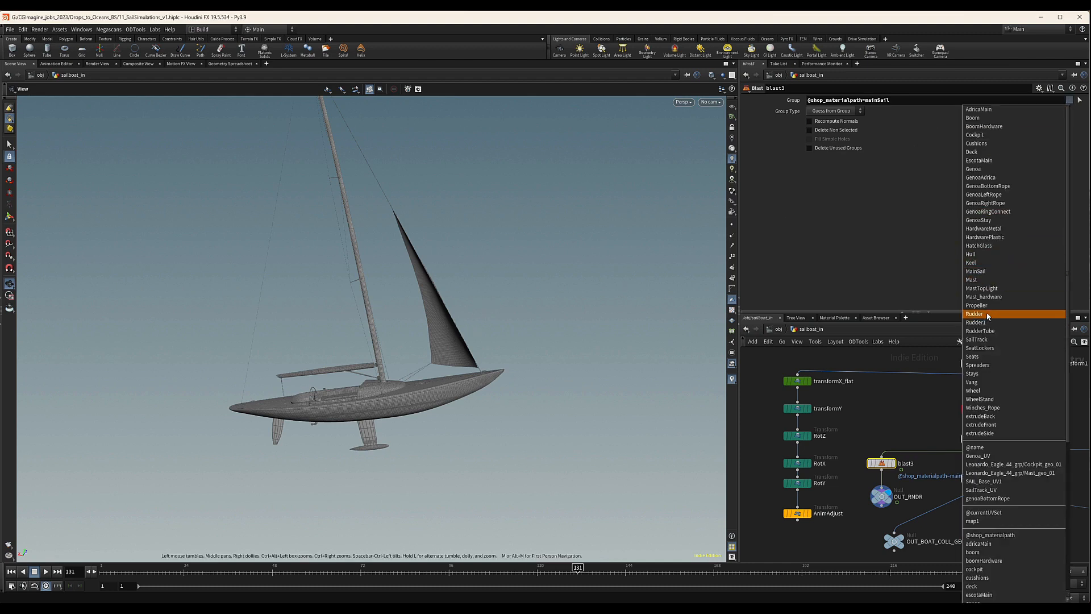
click(973, 169)
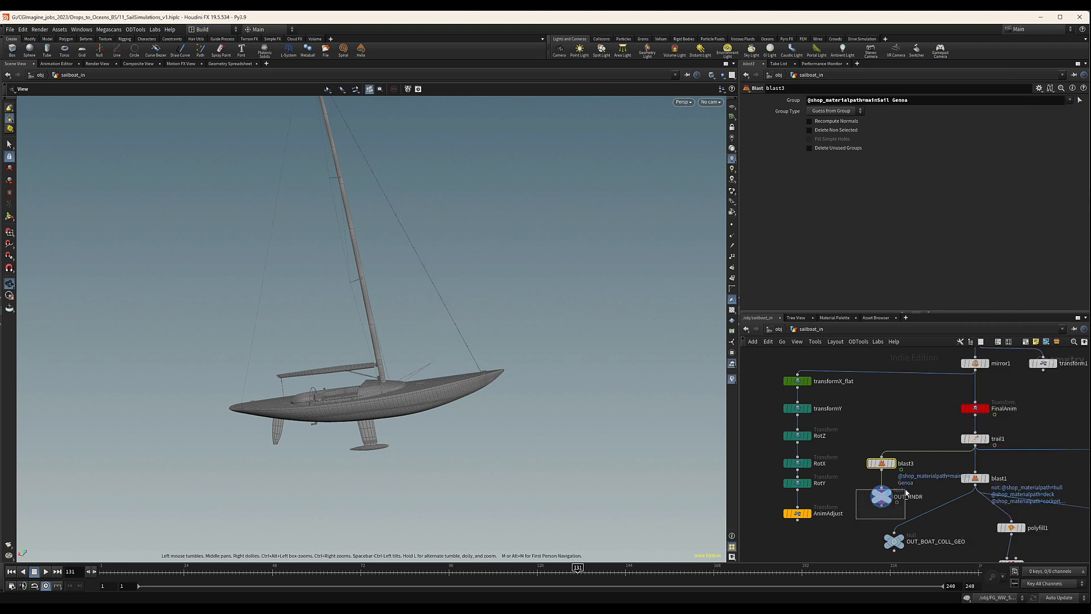
Select the whole sails output branch in the network and move it closer to the other nodes.
click(882, 496)
scroll(1035, 479, down, 3)
middle_drag(1035, 479, 859, 468)
scroll(890, 477, down, 3)
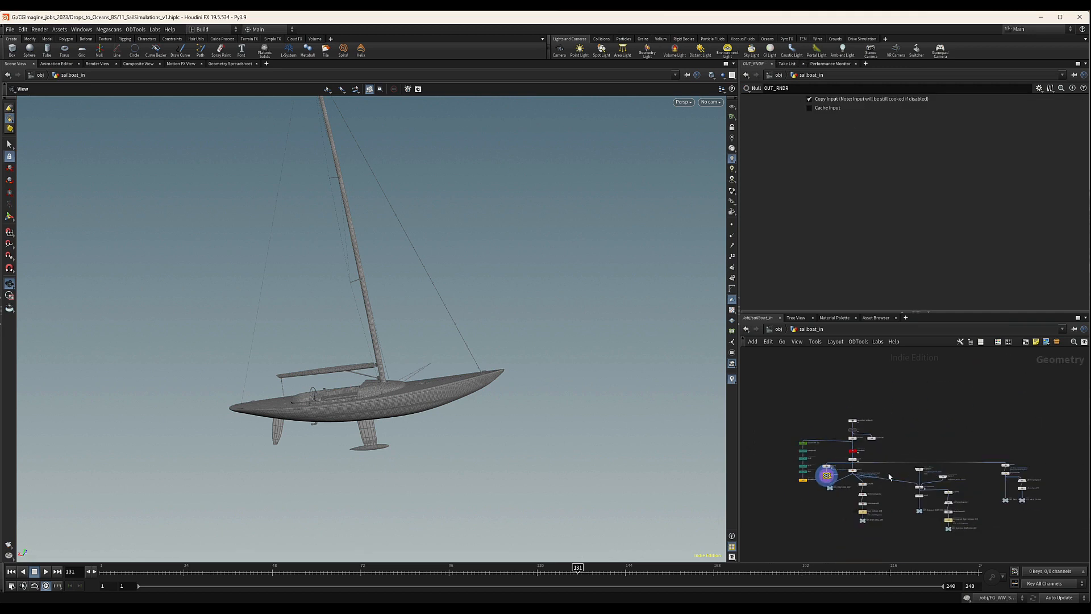
scroll(819, 486, up, 5)
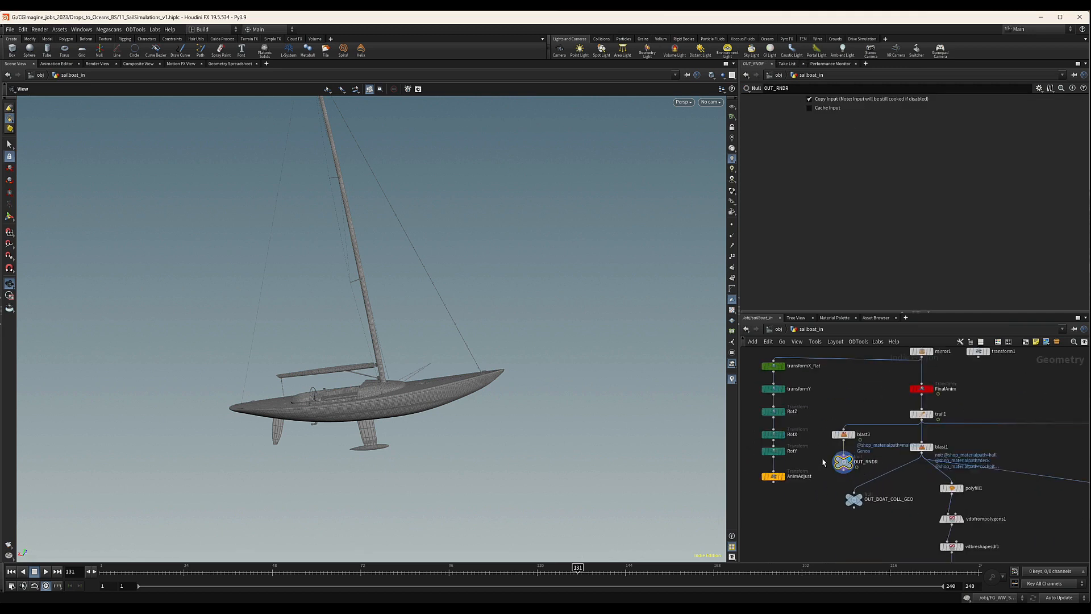
scroll(968, 432, down, 5)
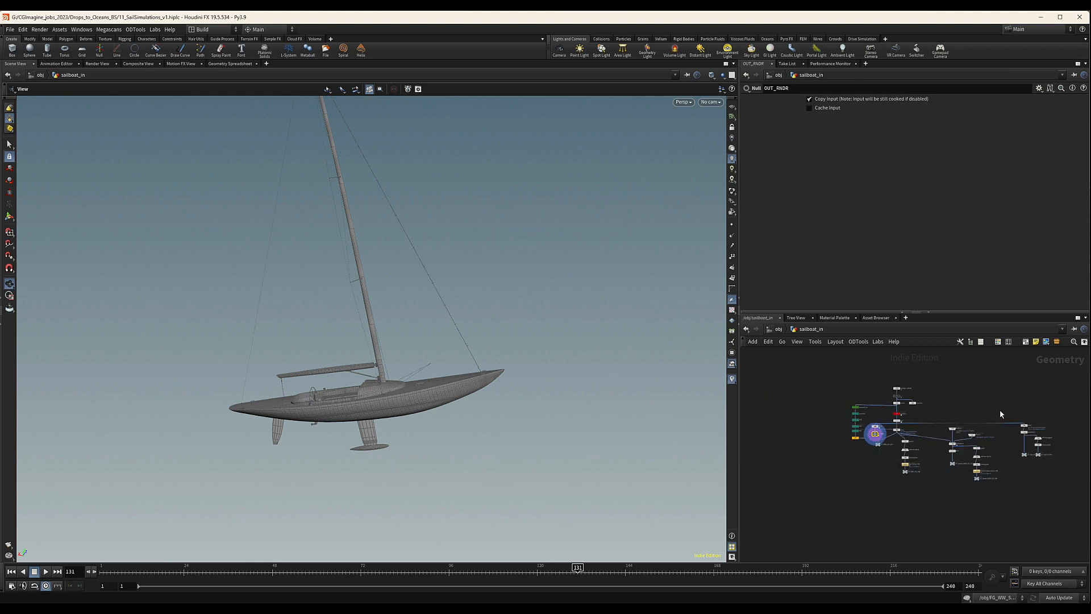
middle_drag(1001, 411, 879, 414)
middle_drag(1006, 432, 986, 434)
drag(943, 418, 878, 475)
drag(884, 430, 874, 431)
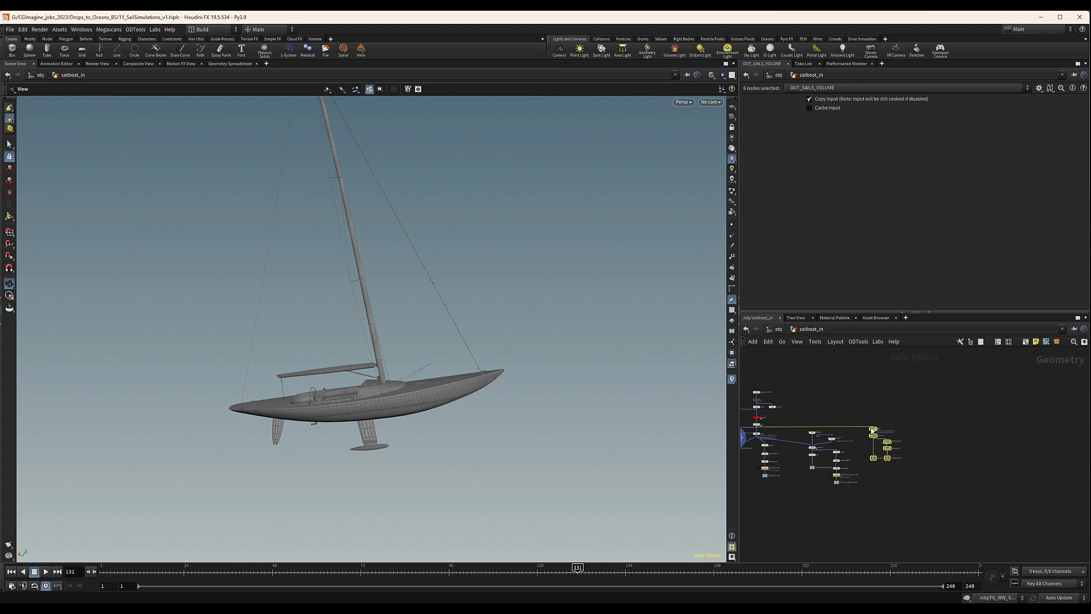
Branch a wire from FinalAnim past the sails output branch, routed through a dot, into a new Blast node.
scroll(755, 425, up, 4)
middle_drag(752, 424, 787, 424)
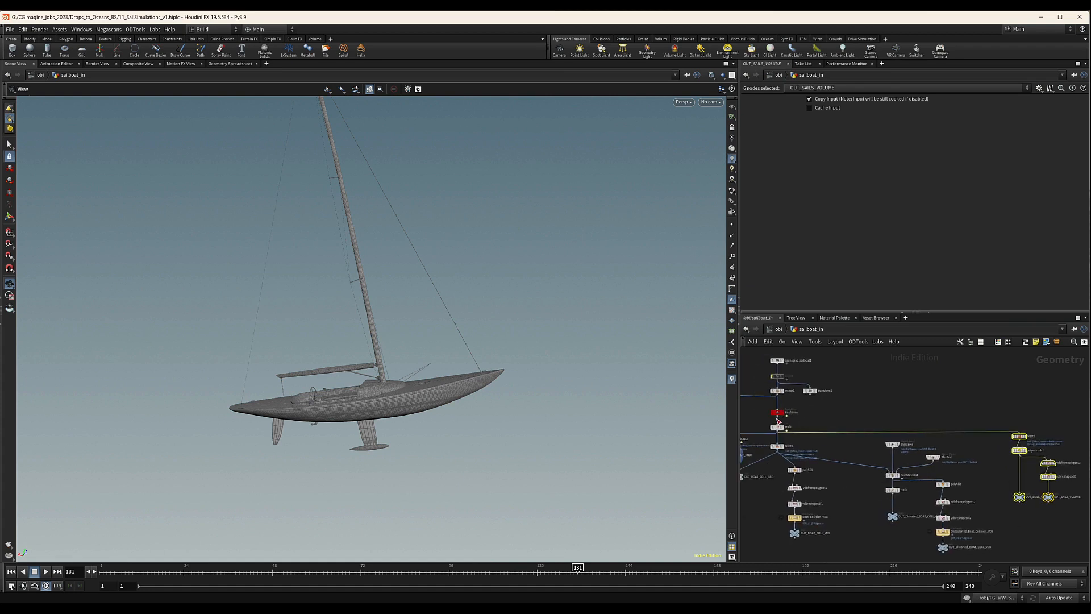
drag(787, 417, 1032, 418)
middle_drag(1032, 418, 887, 425)
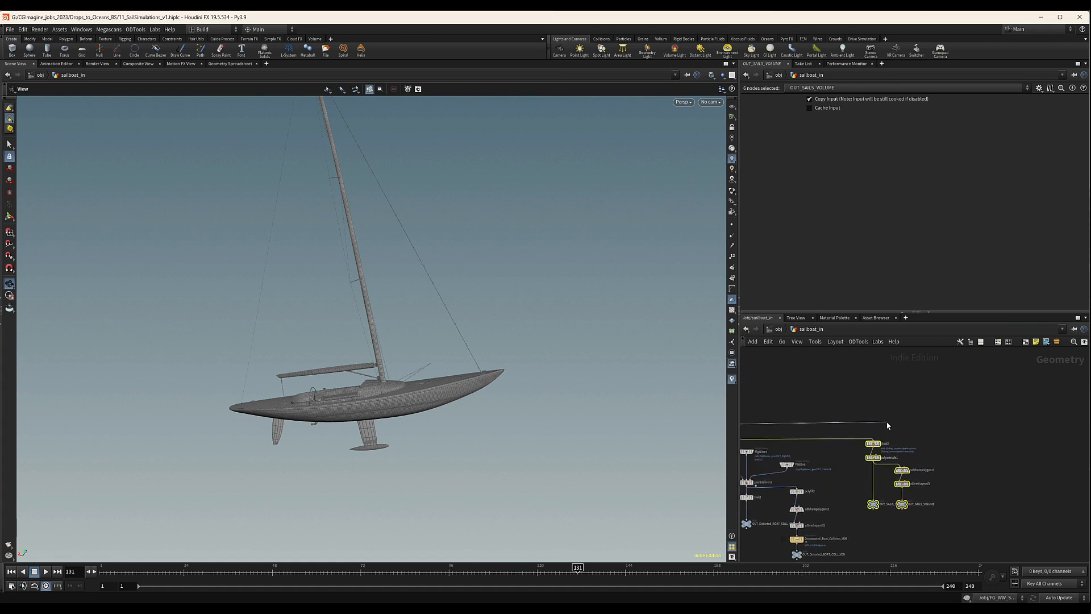
alt+click(964, 421)
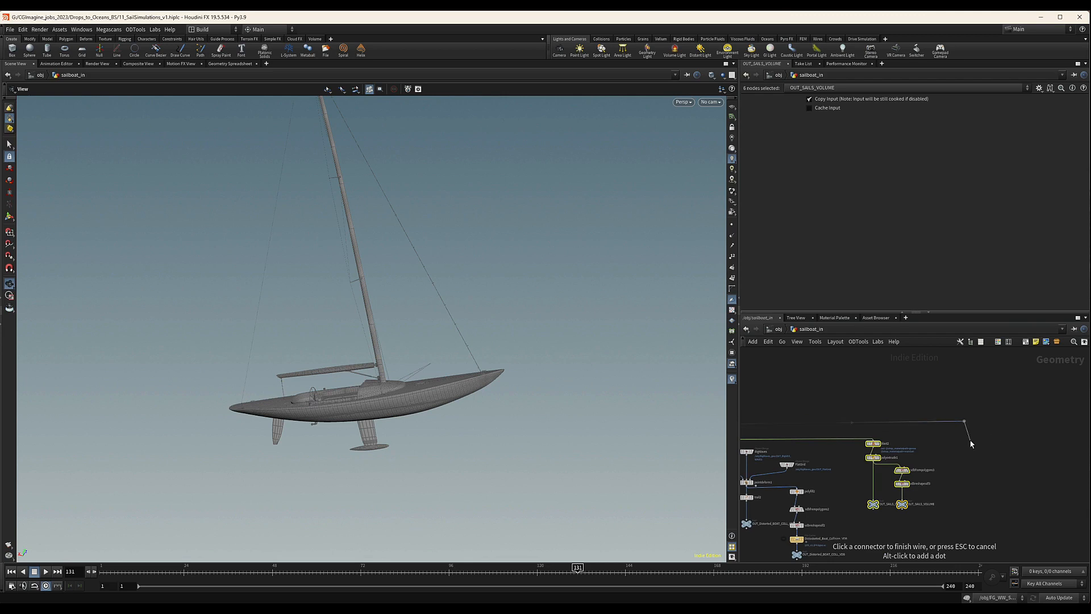
key(Tab)
text(bla)
key(Return)
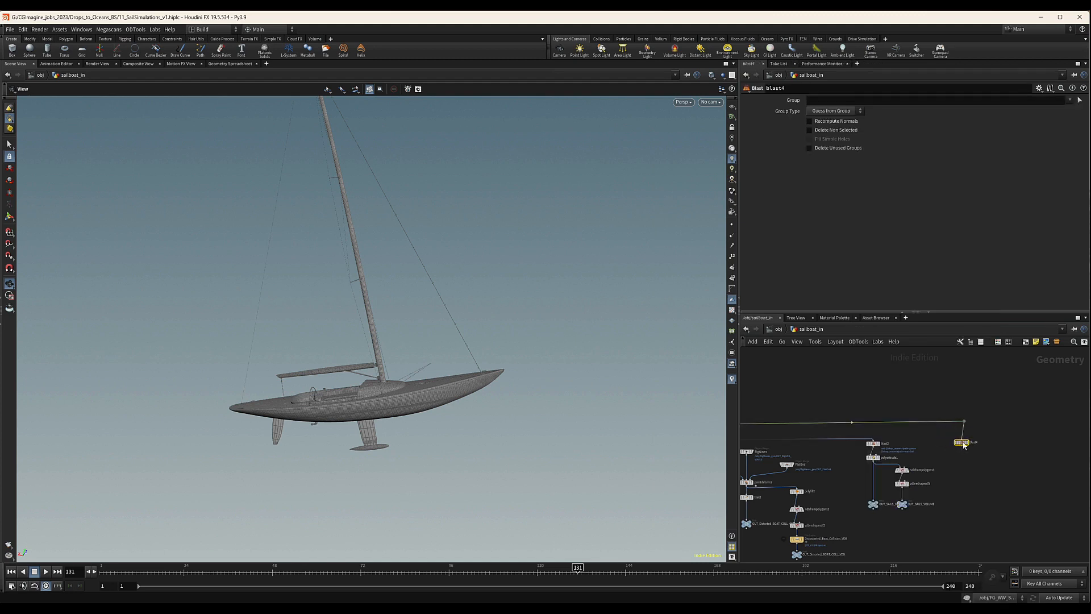
drag(960, 443, 963, 428)
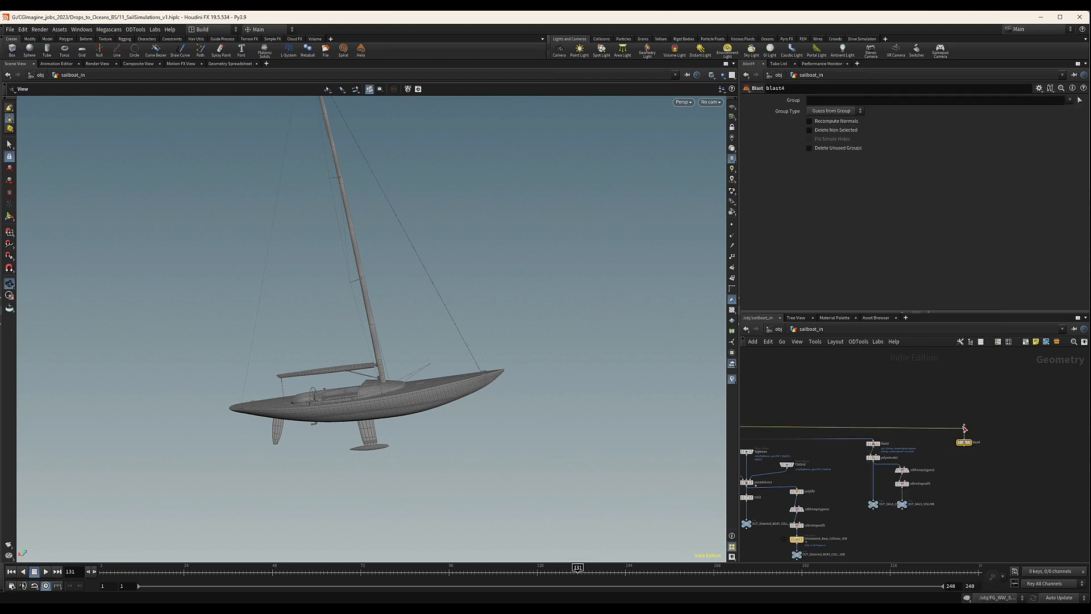
Enable Delete Non Selected on the blast4 node and display its output in the viewport.
middle_drag(908, 413, 976, 402)
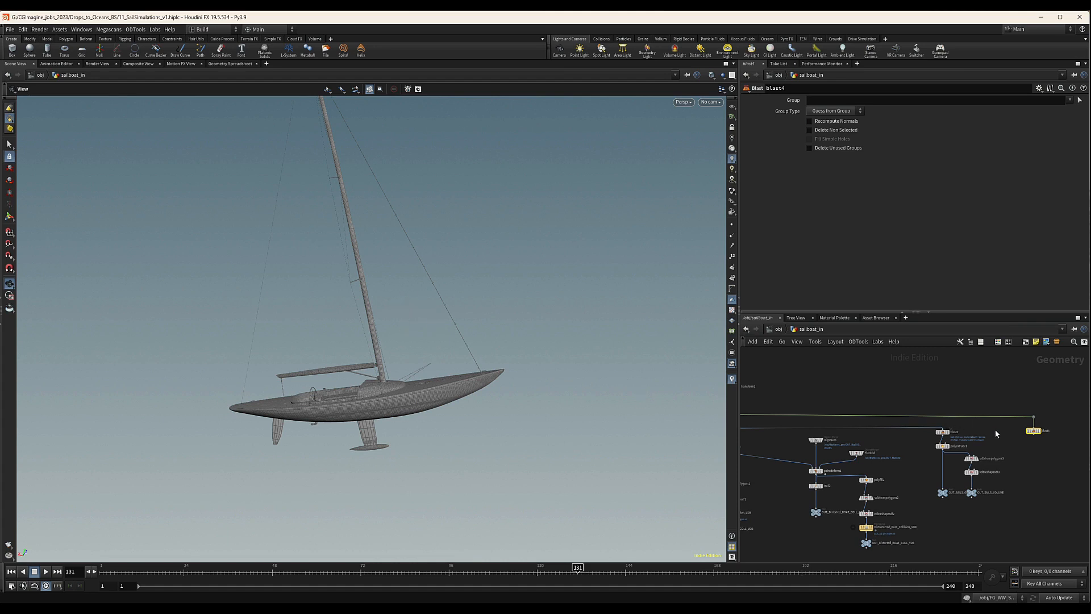
scroll(995, 432, down, 2)
middle_drag(1032, 446, 958, 445)
drag(984, 398, 990, 430)
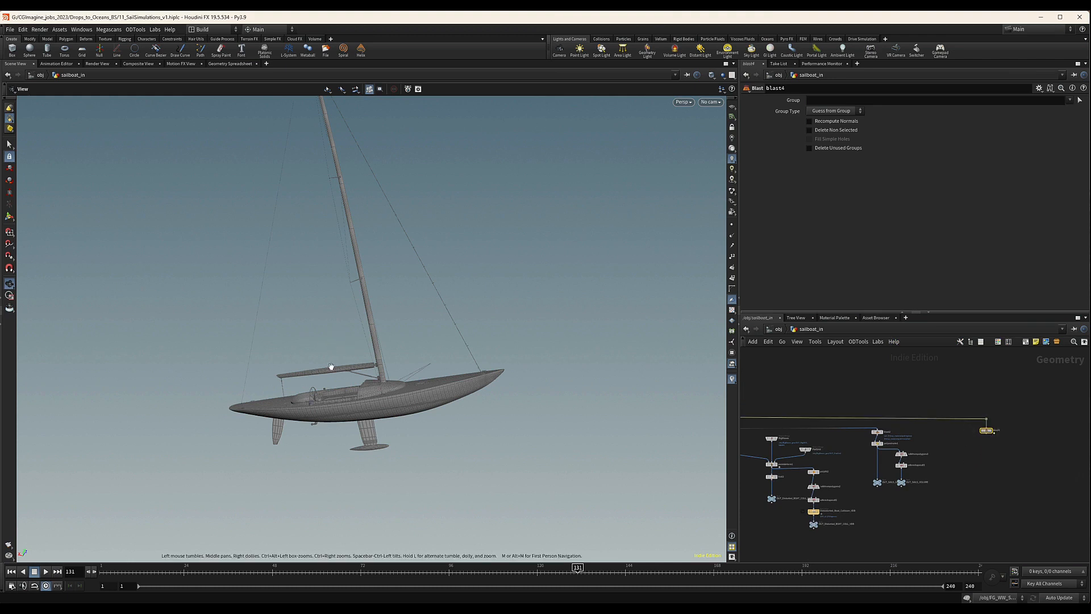
right_drag(313, 372, 500, 328)
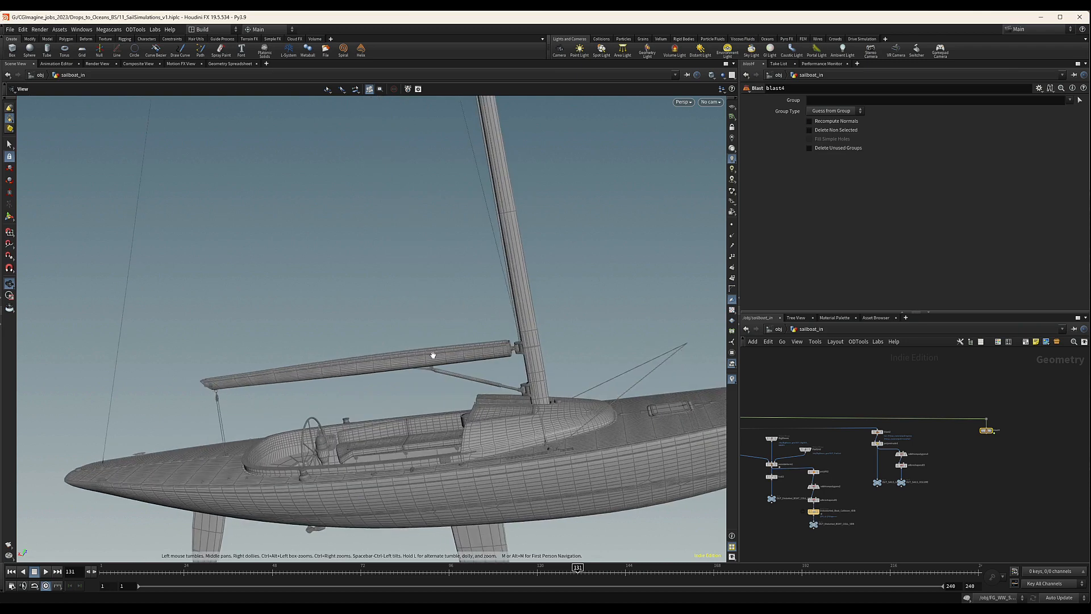
middle_drag(1023, 431, 972, 442)
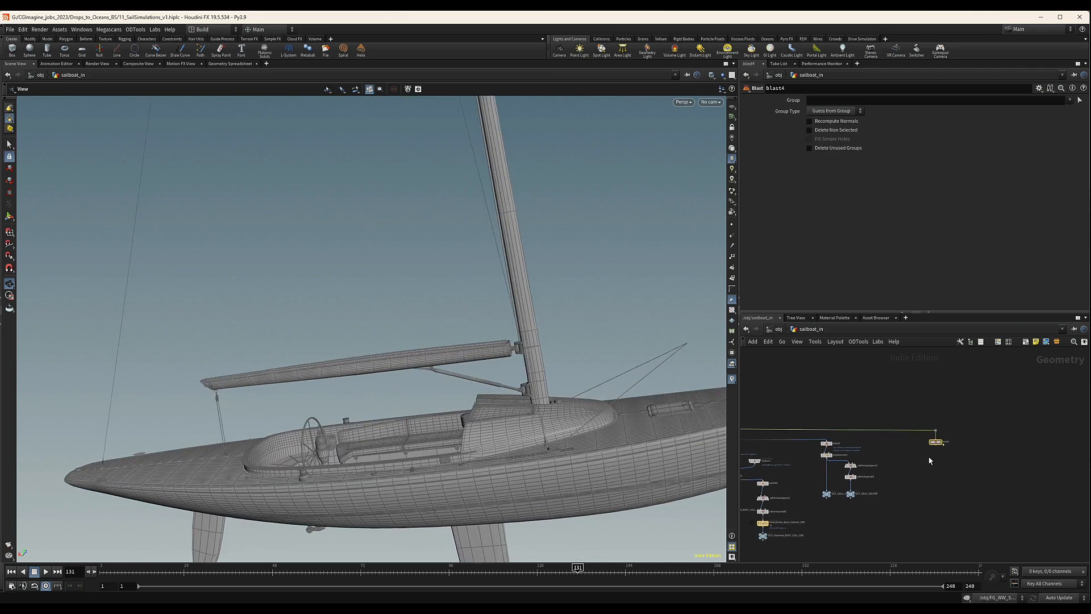
click(1072, 100)
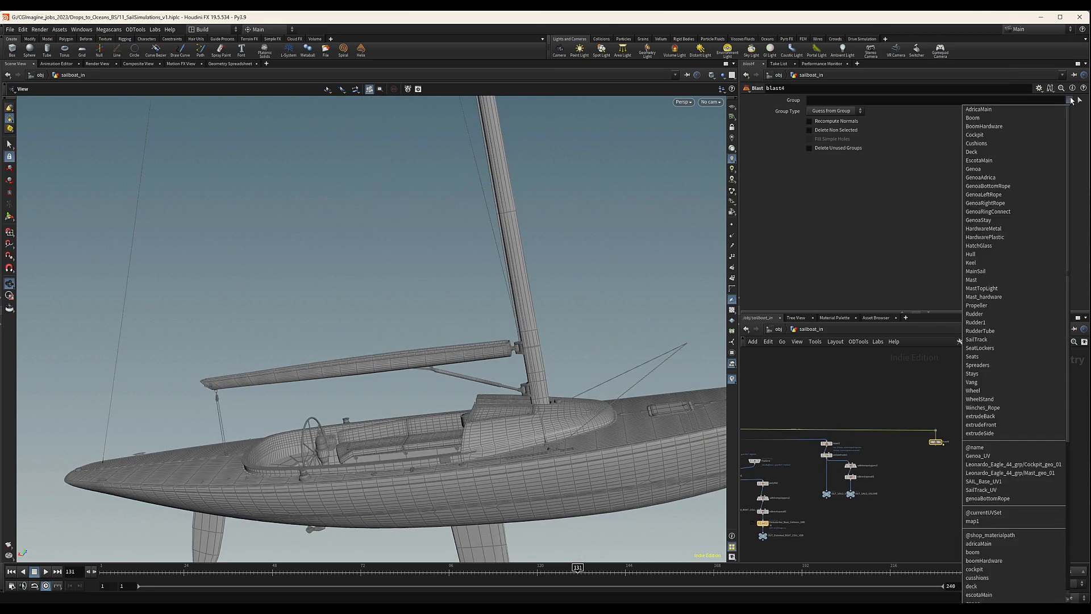
click(1072, 100)
click(820, 130)
click(1071, 100)
click(1072, 101)
scroll(954, 435, up, 3)
click(937, 449)
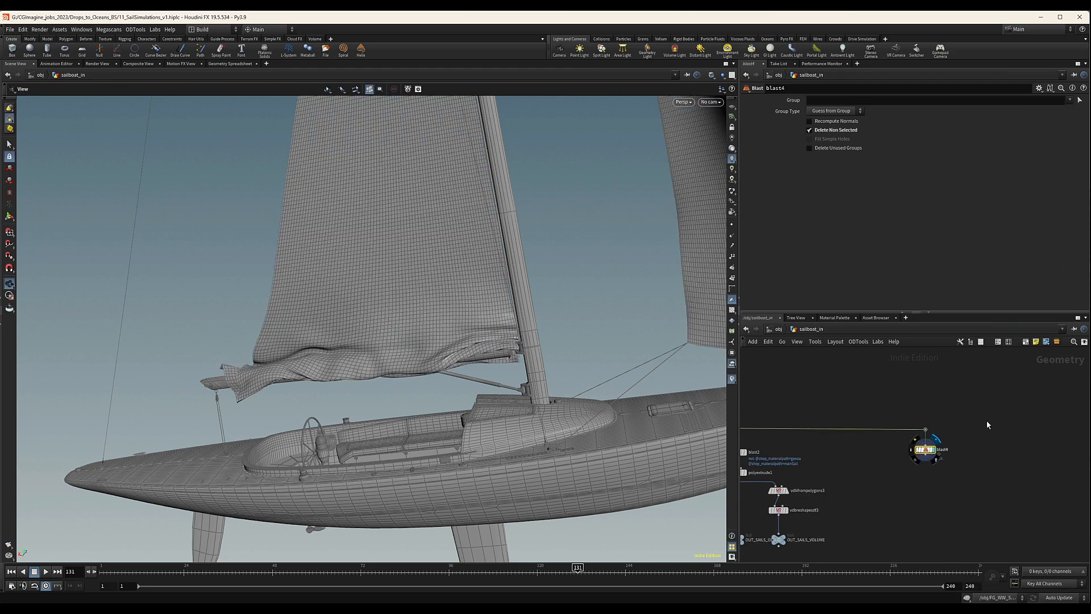
click(1071, 101)
scroll(1021, 459, down, 5)
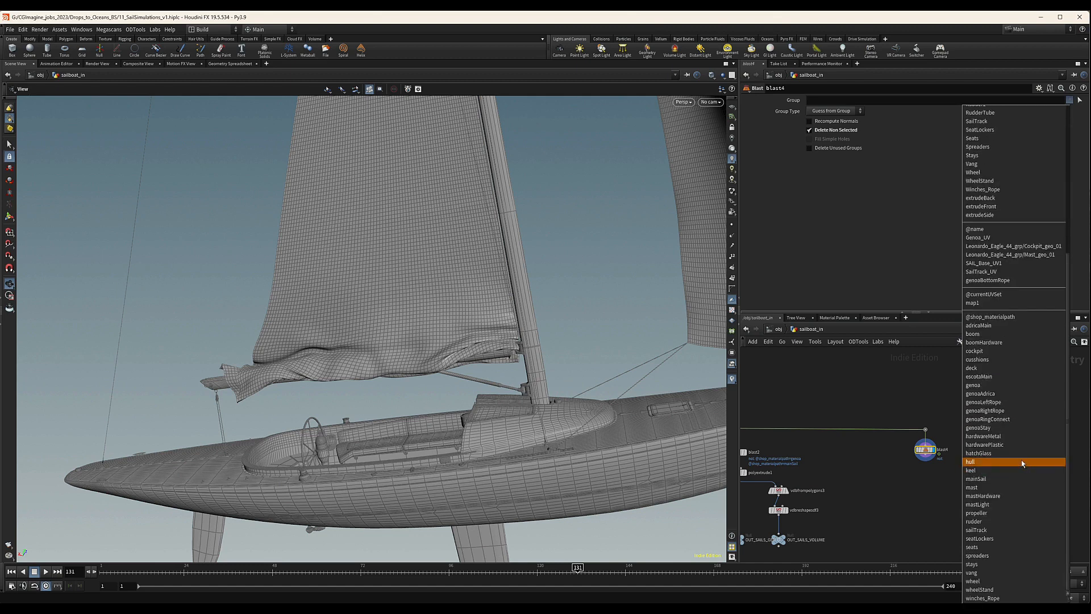
click(998, 480)
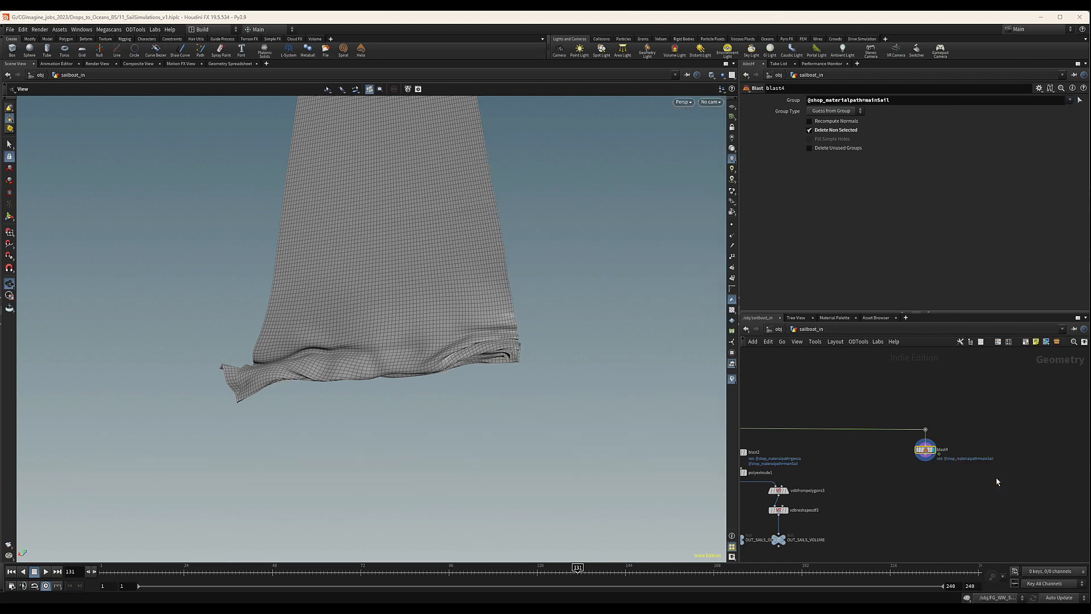
click(1075, 100)
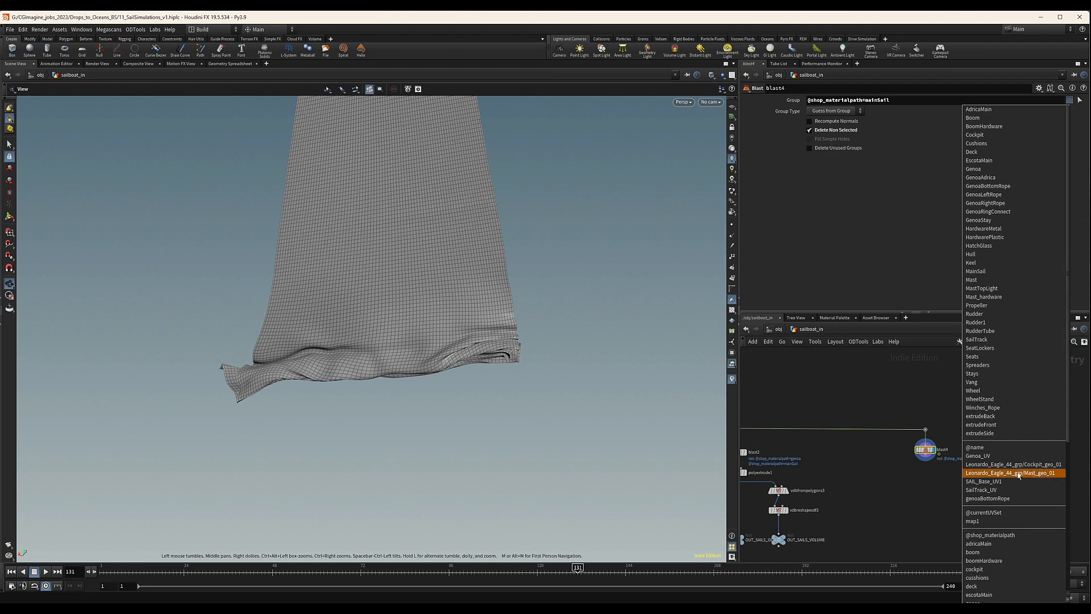
scroll(1023, 544, down, 2)
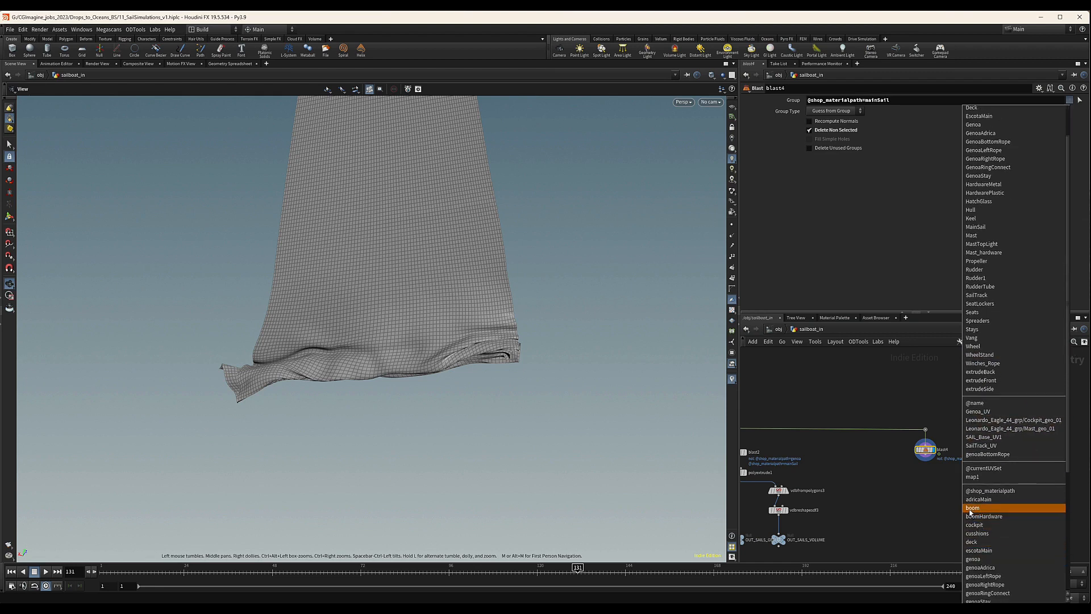
click(1011, 506)
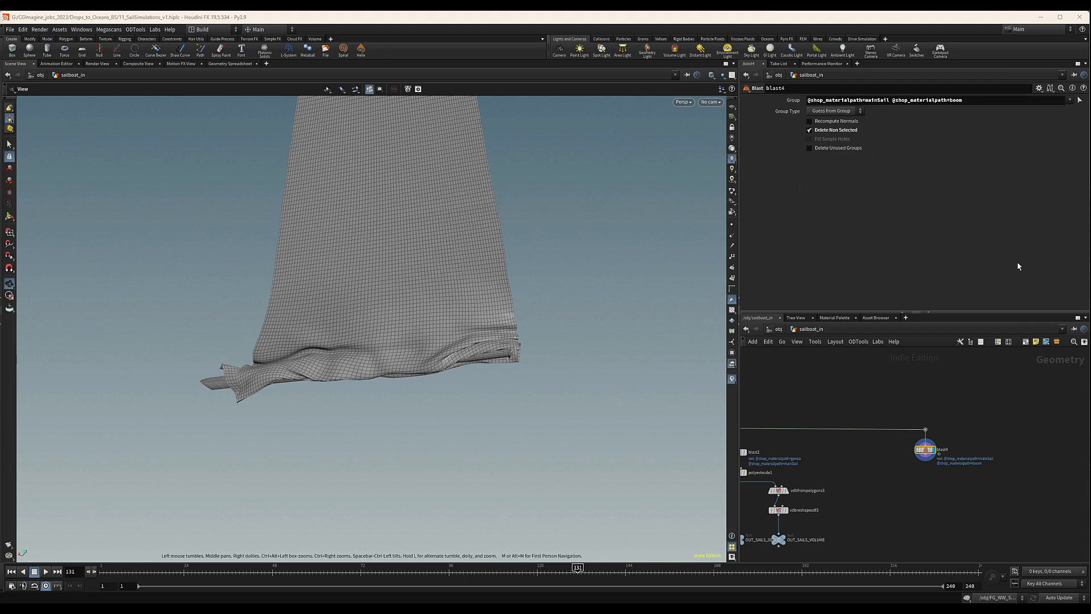
click(1070, 100)
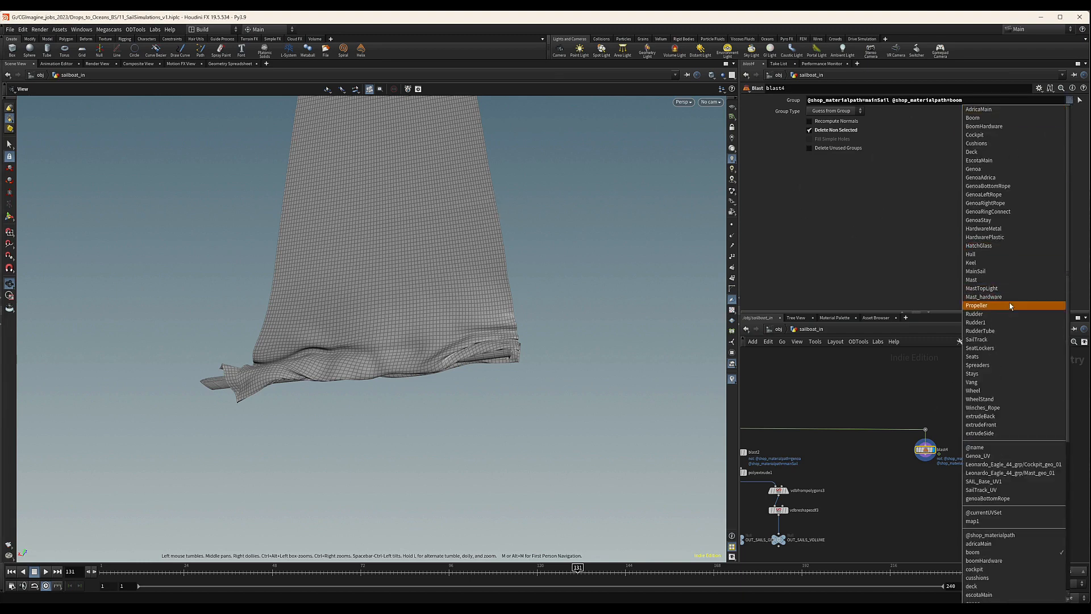
scroll(1016, 415, down, 8)
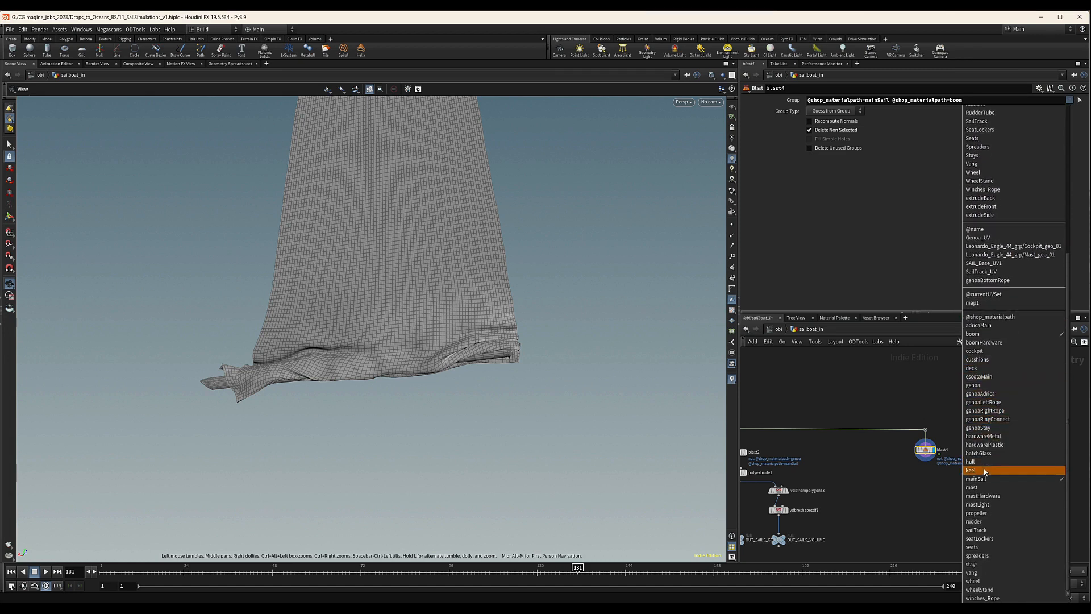
click(976, 530)
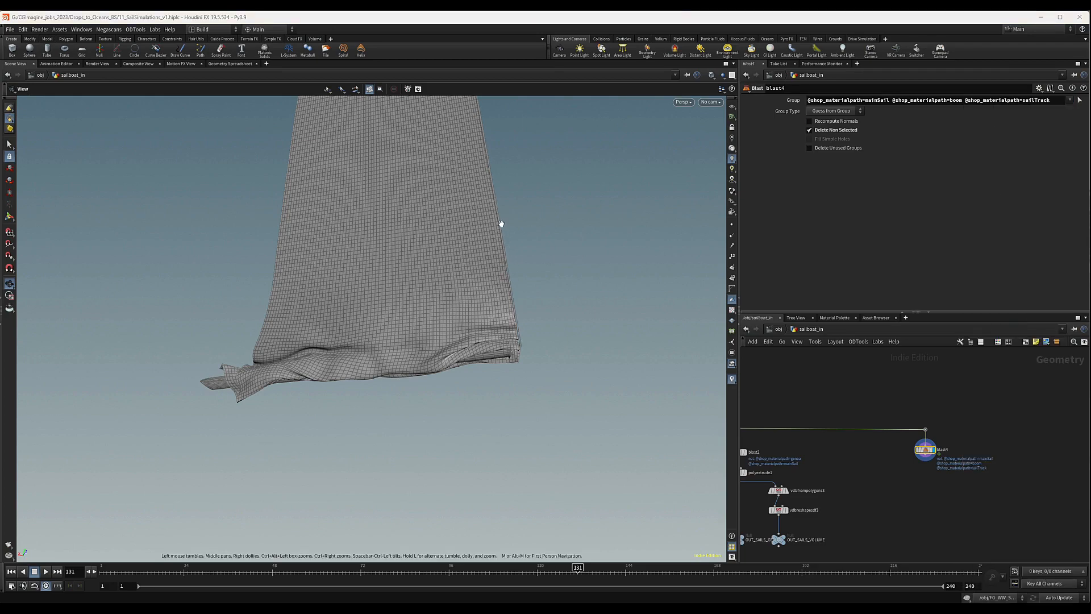
scroll(501, 223, up, 10)
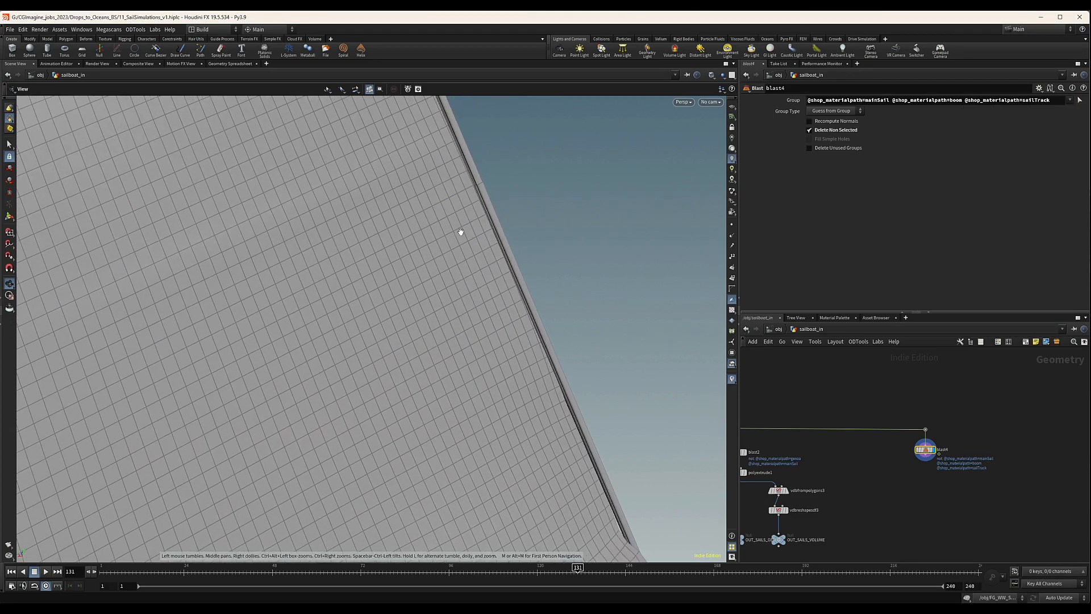
drag(488, 220, 483, 321)
drag(459, 281, 411, 287)
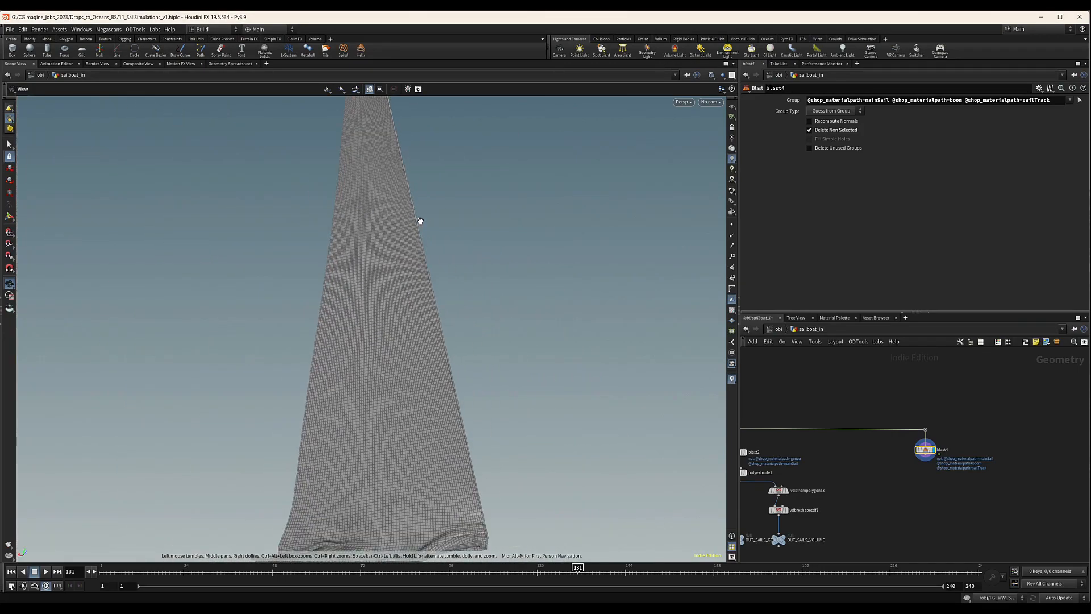
drag(425, 303, 453, 319)
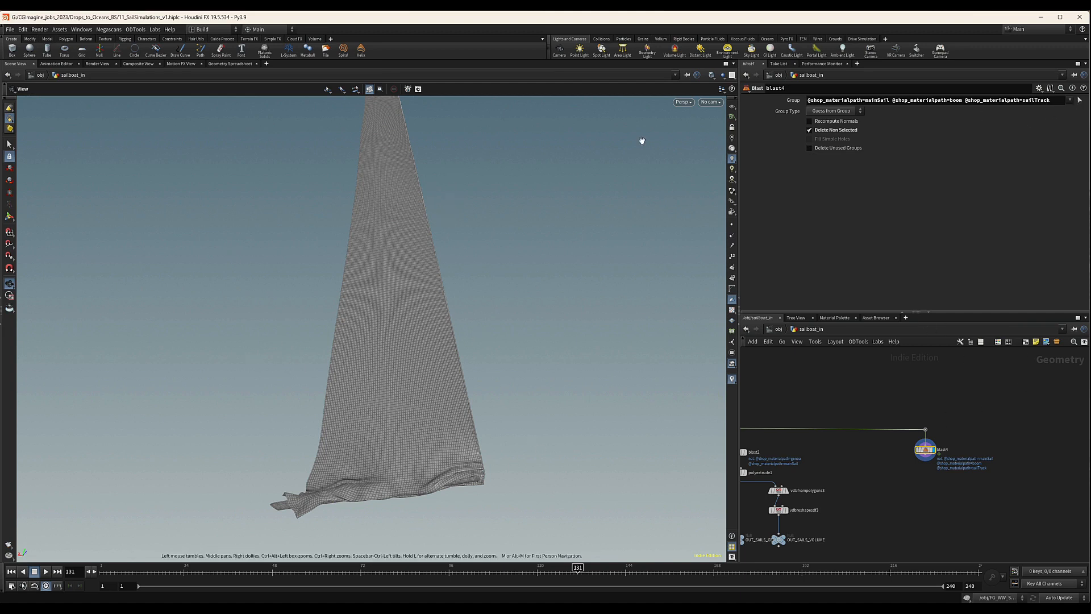
drag(420, 142, 372, 126)
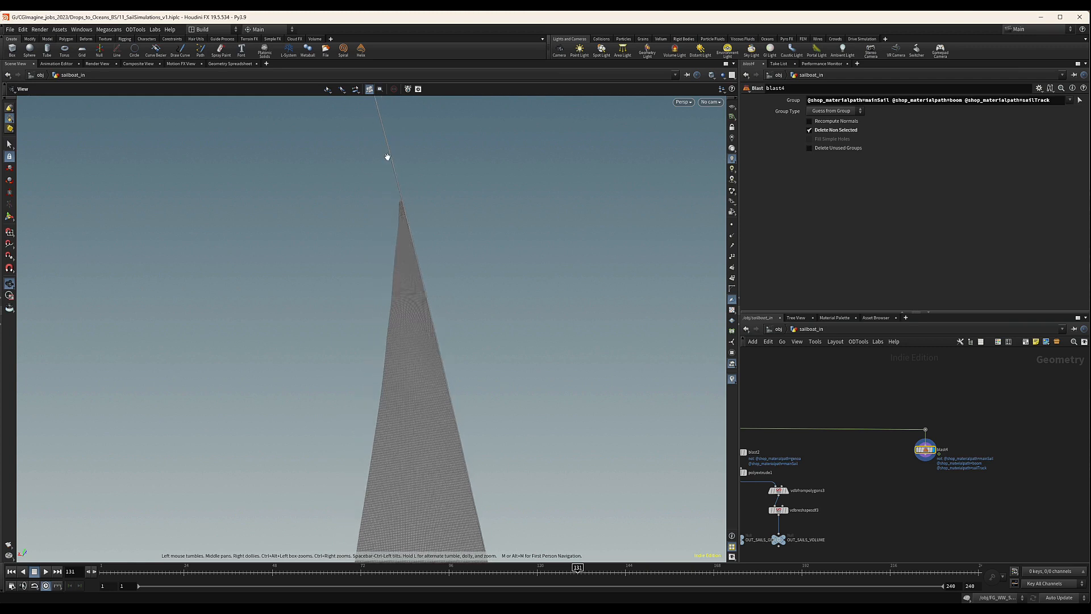
drag(387, 195, 684, 168)
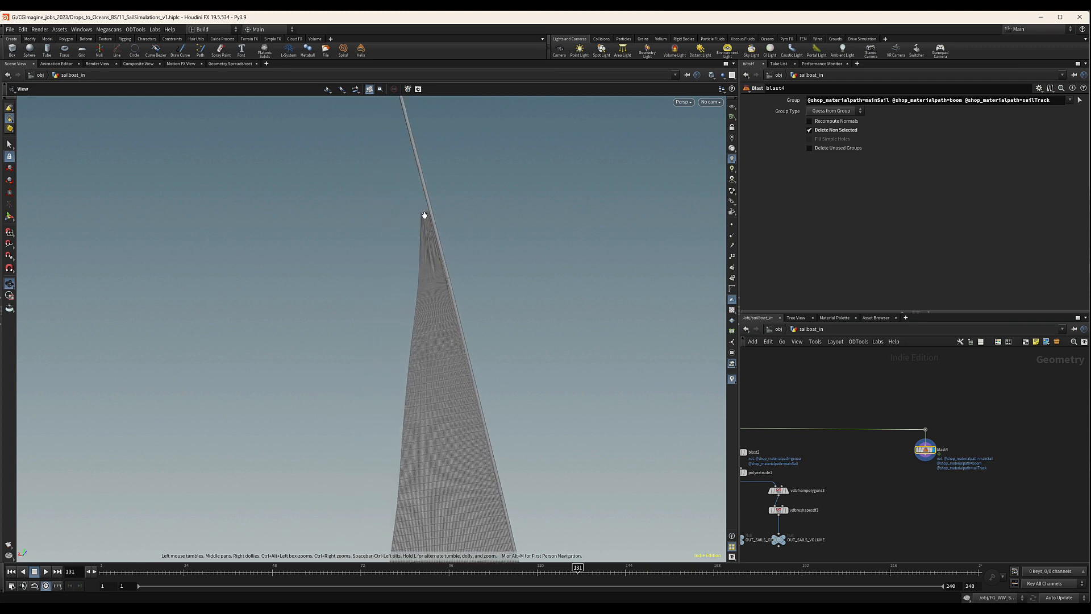
click(1070, 100)
scroll(1023, 457, down, 8)
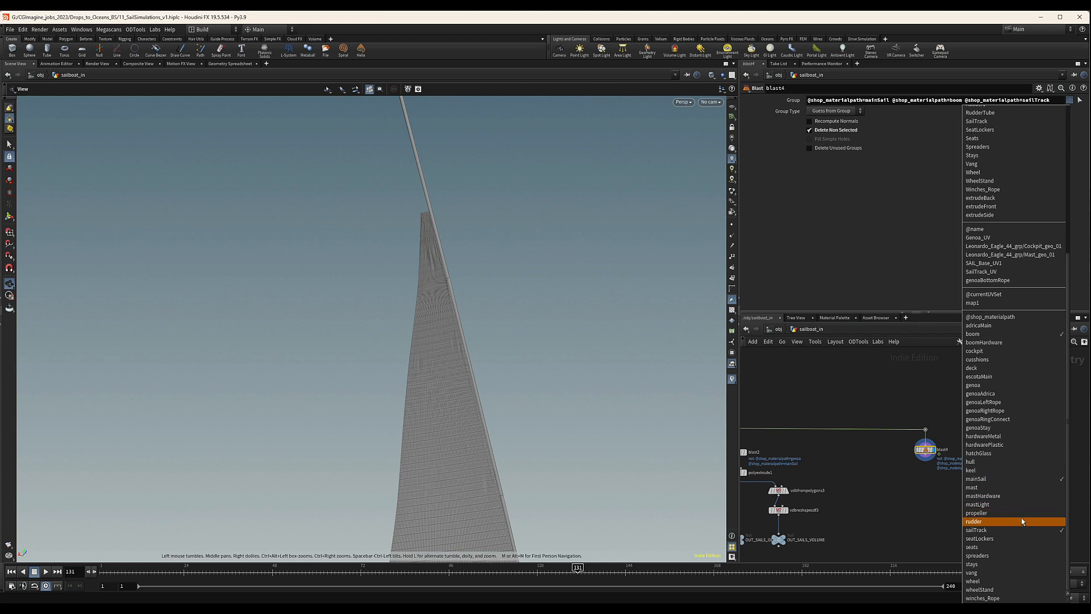
scroll(984, 350, up, 2)
click(980, 347)
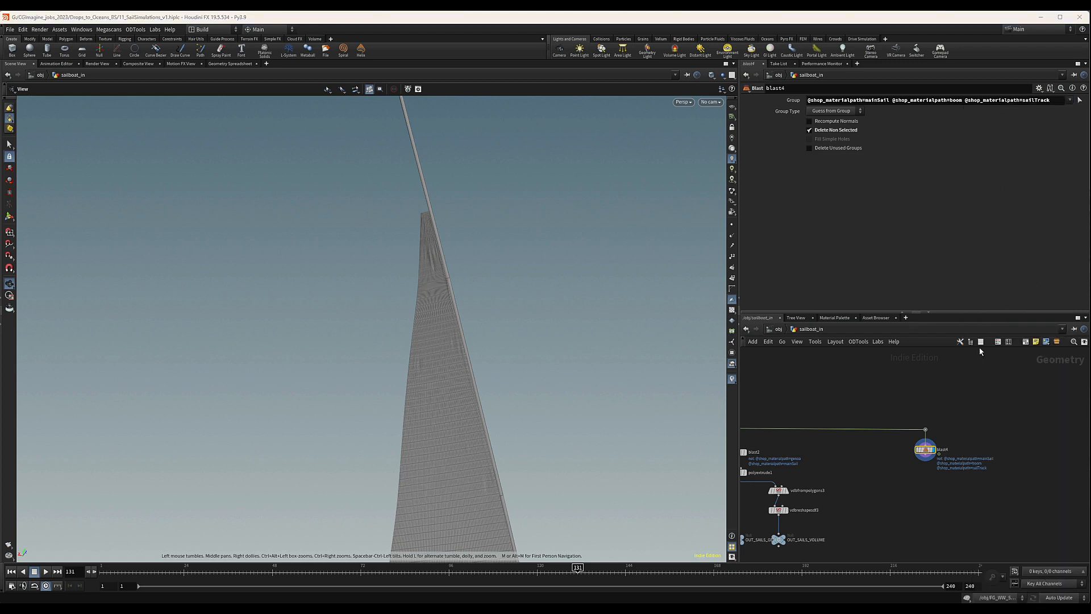
drag(448, 278, 410, 318)
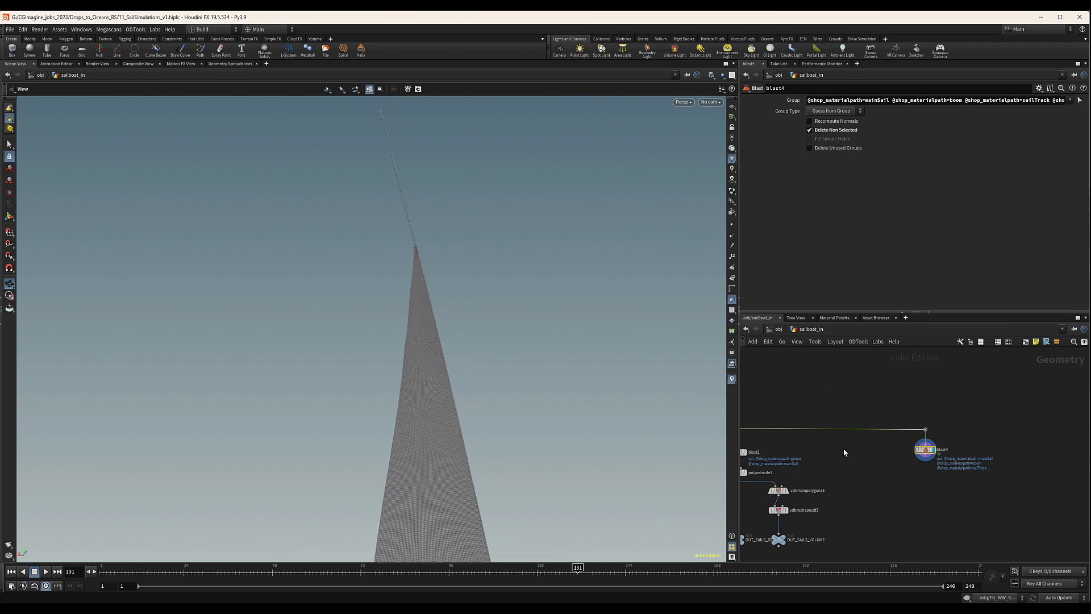
drag(409, 432, 363, 328)
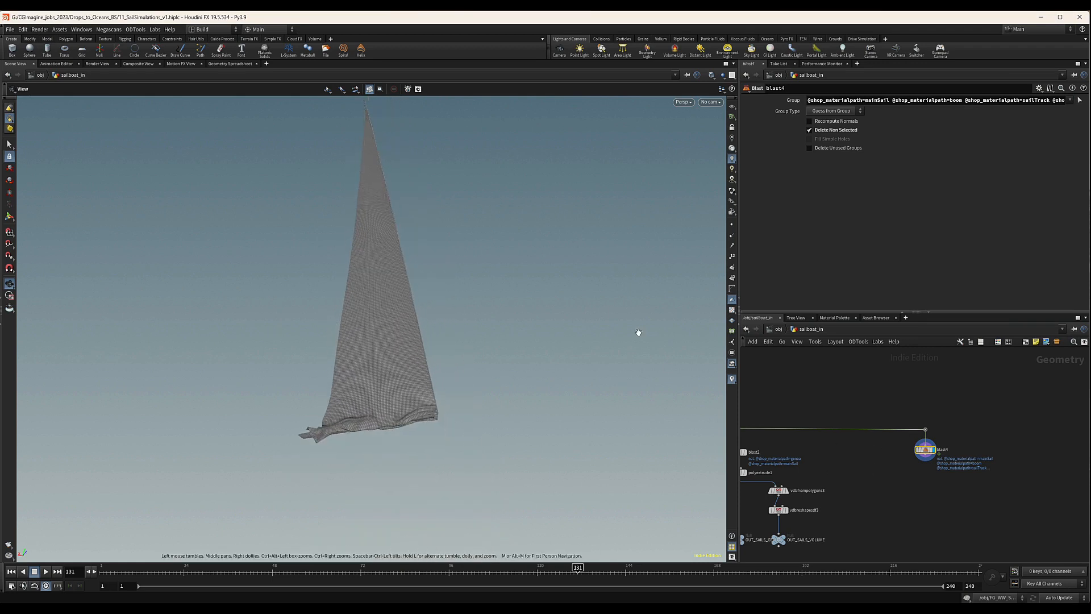
middle_drag(949, 481, 939, 471)
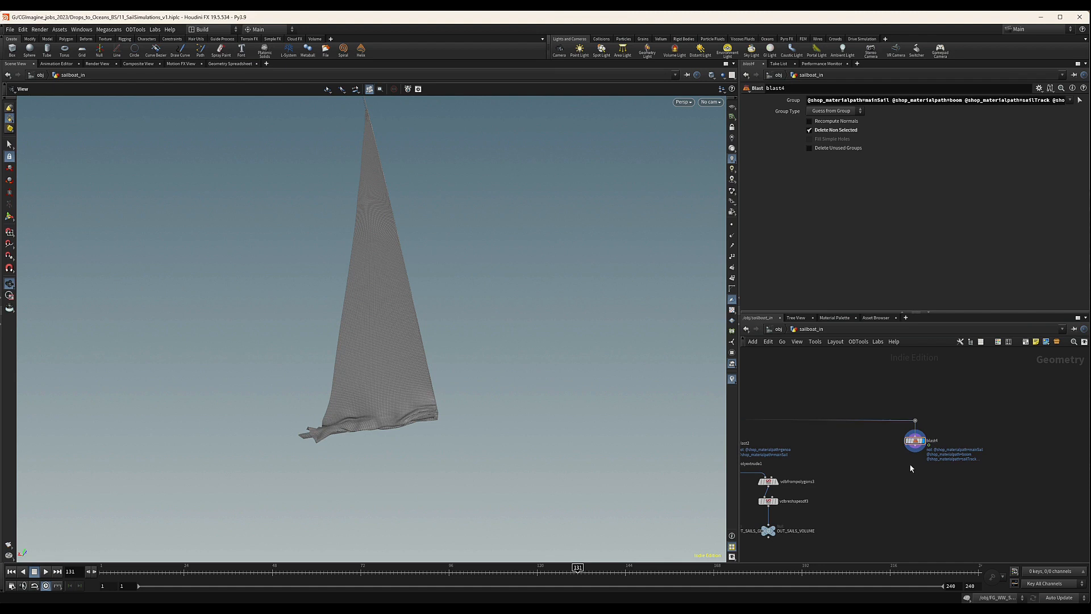
scroll(911, 467, up, 2)
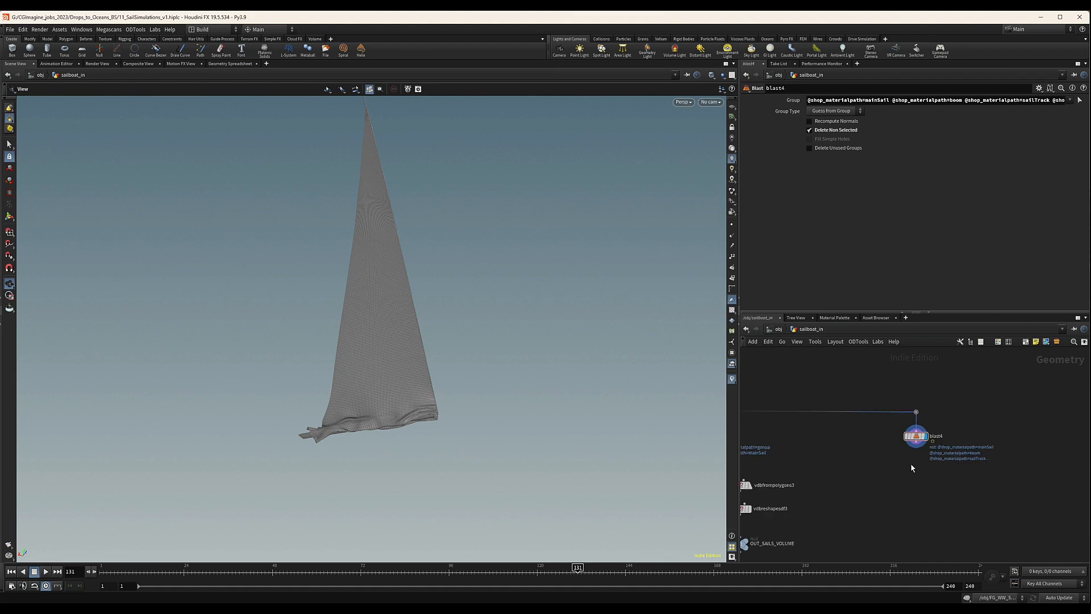
key(Tab)
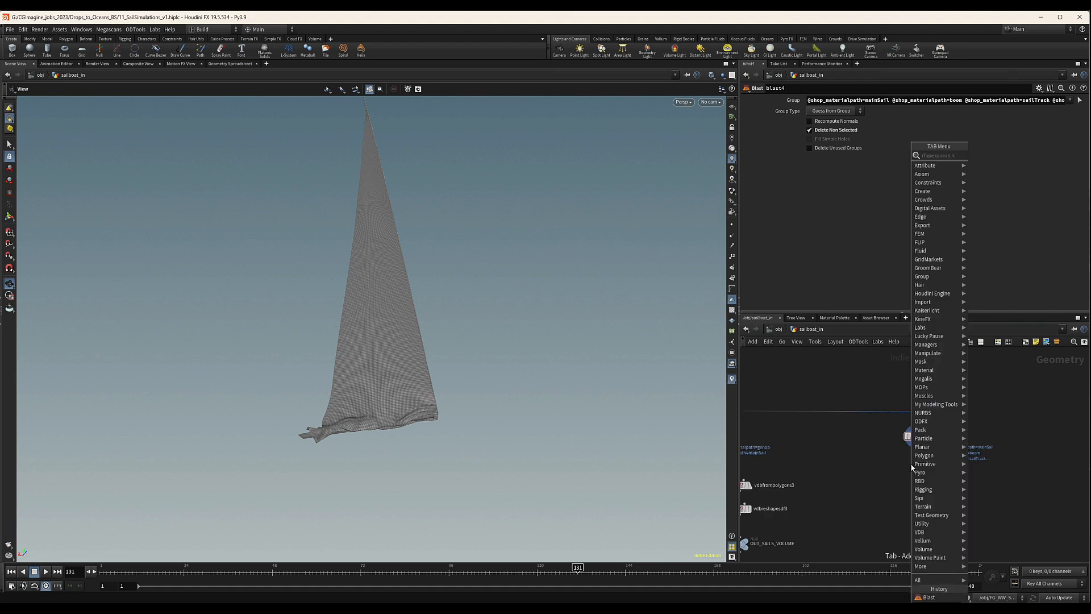
key(Escape)
Create a network box beside the blast4 node and reshape it into a tall, narrow frame.
scroll(842, 443, down, 4)
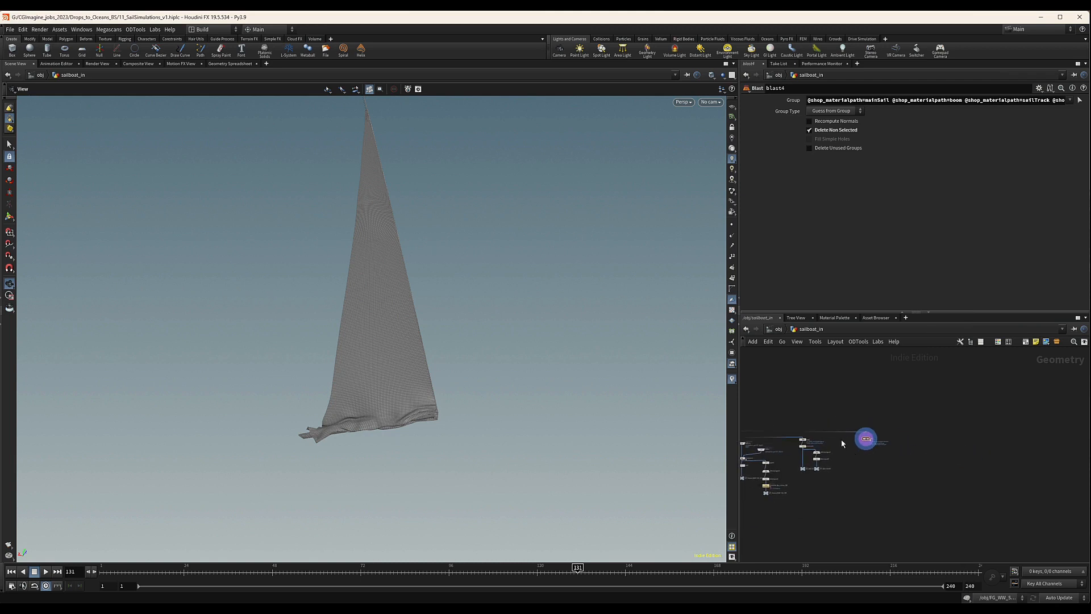
click(1026, 342)
drag(924, 438, 859, 430)
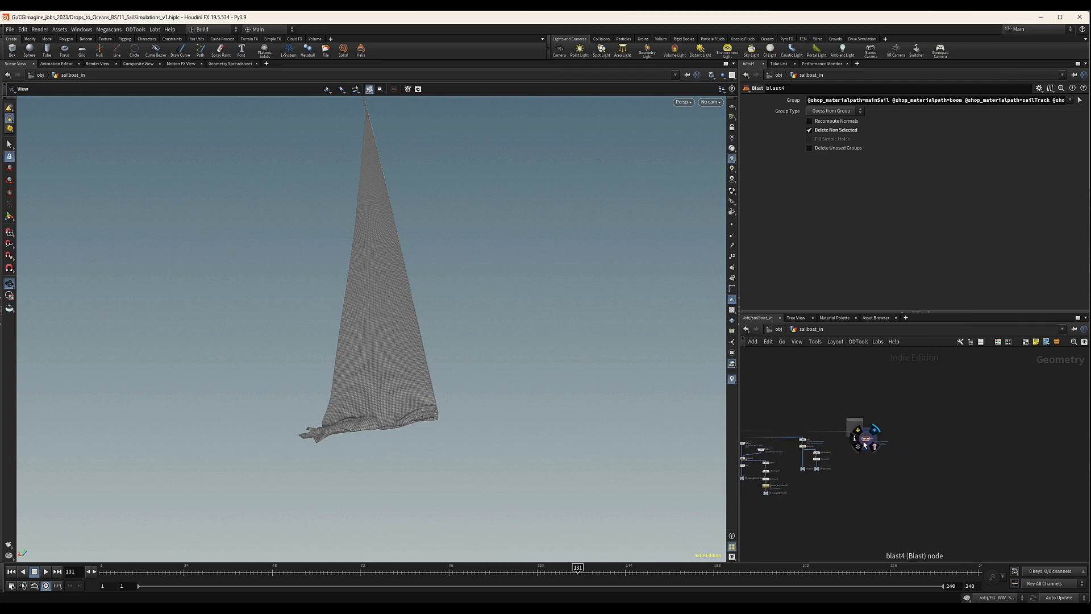
scroll(854, 441, up, 4)
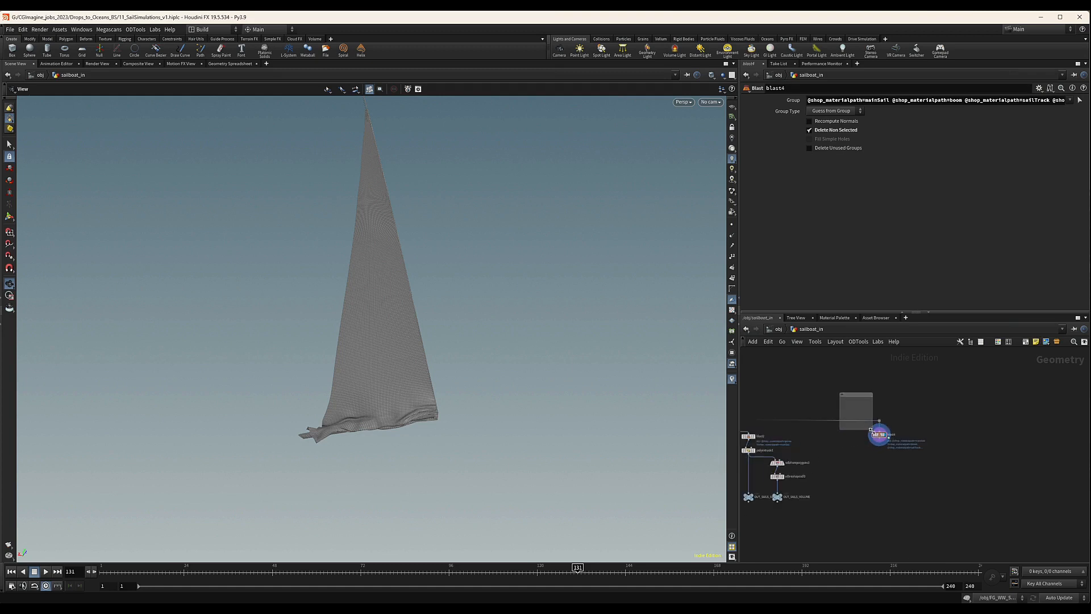
drag(871, 430, 860, 469)
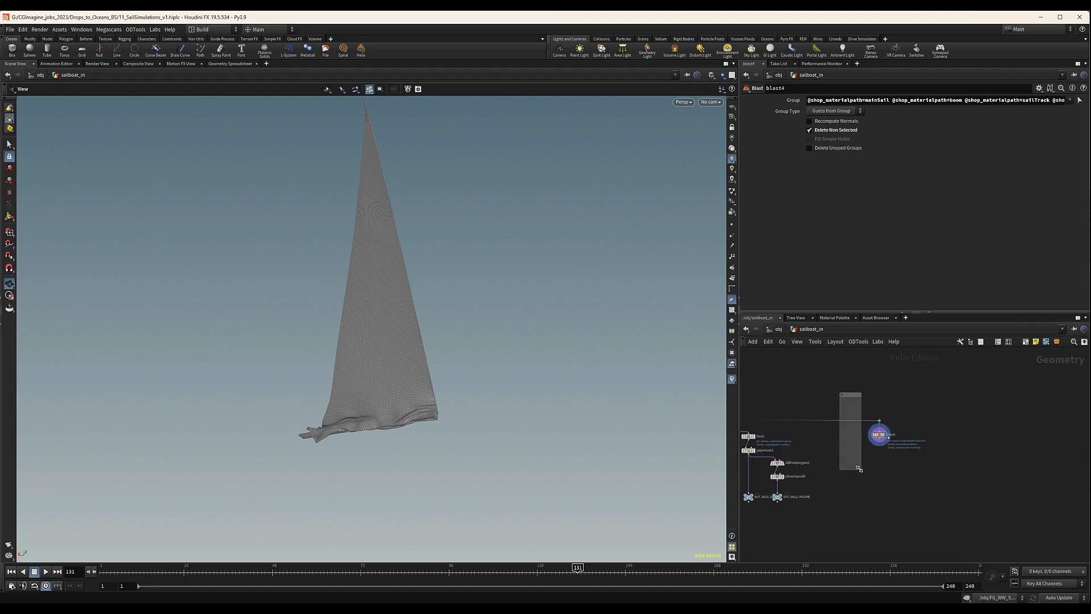
drag(851, 395, 857, 437)
middle_drag(918, 501, 885, 430)
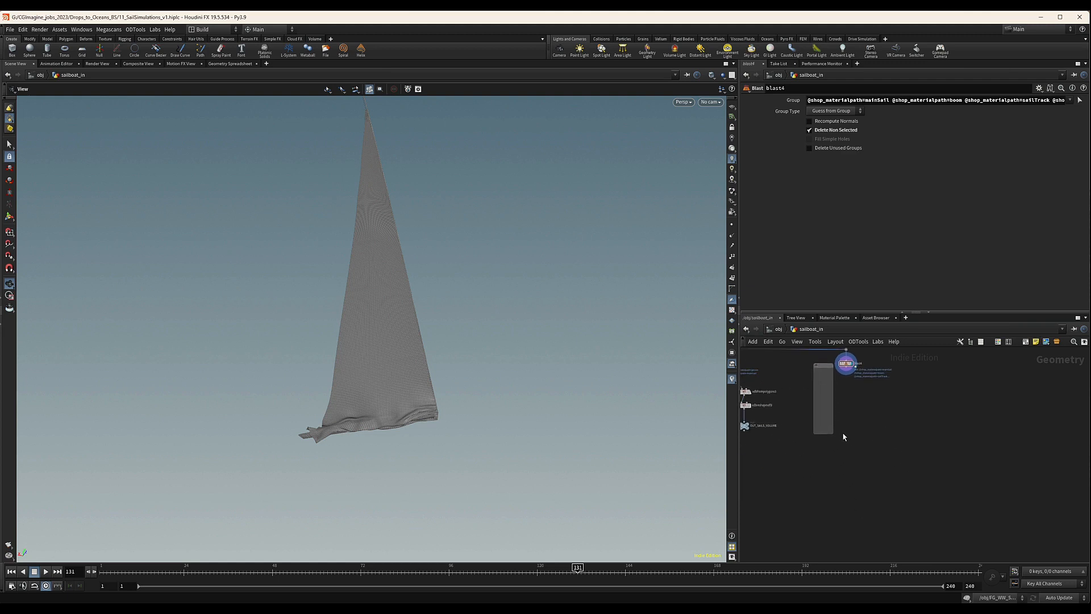
Enlarge the network box and position it so that it encloses the blast4 node, leaving room below for more nodes.
drag(832, 435, 913, 559)
middle_drag(950, 436, 932, 502)
drag(845, 413, 886, 429)
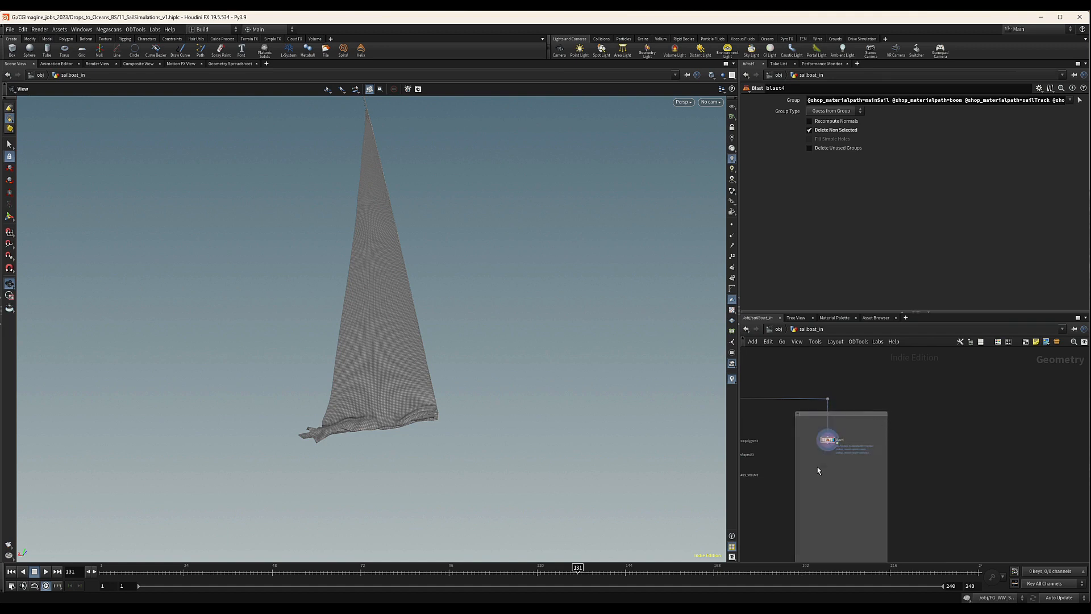
middle_drag(818, 470, 858, 459)
drag(856, 403, 871, 437)
middle_drag(835, 433, 973, 443)
Add a sticky note reading MAIN SAIL SIM near blast4 and set its text size to Large.
scroll(974, 442, down, 6)
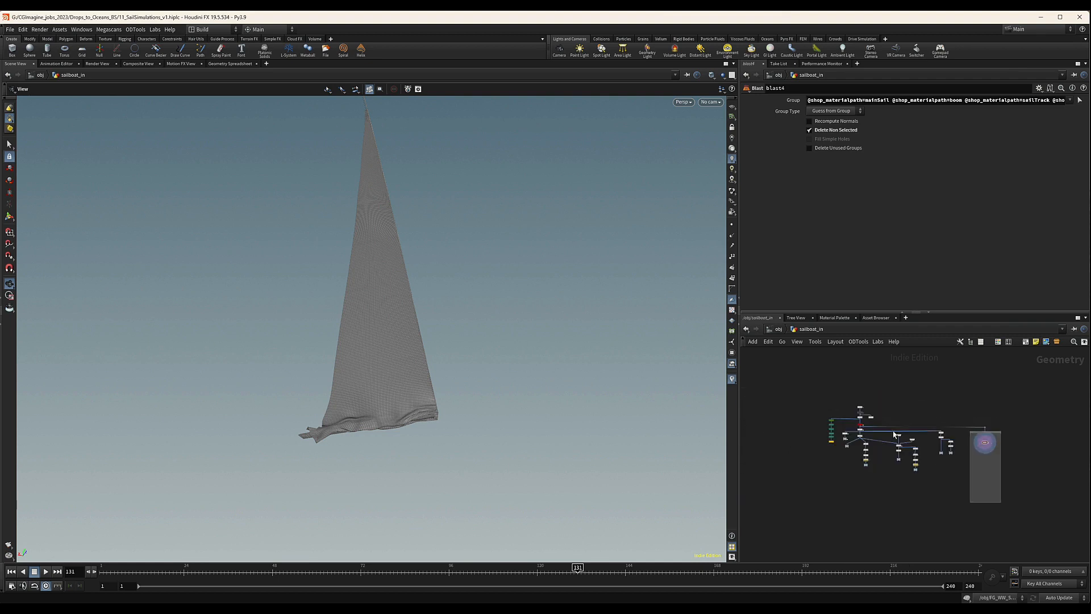
scroll(937, 402, up, 3)
middle_drag(1045, 364, 942, 345)
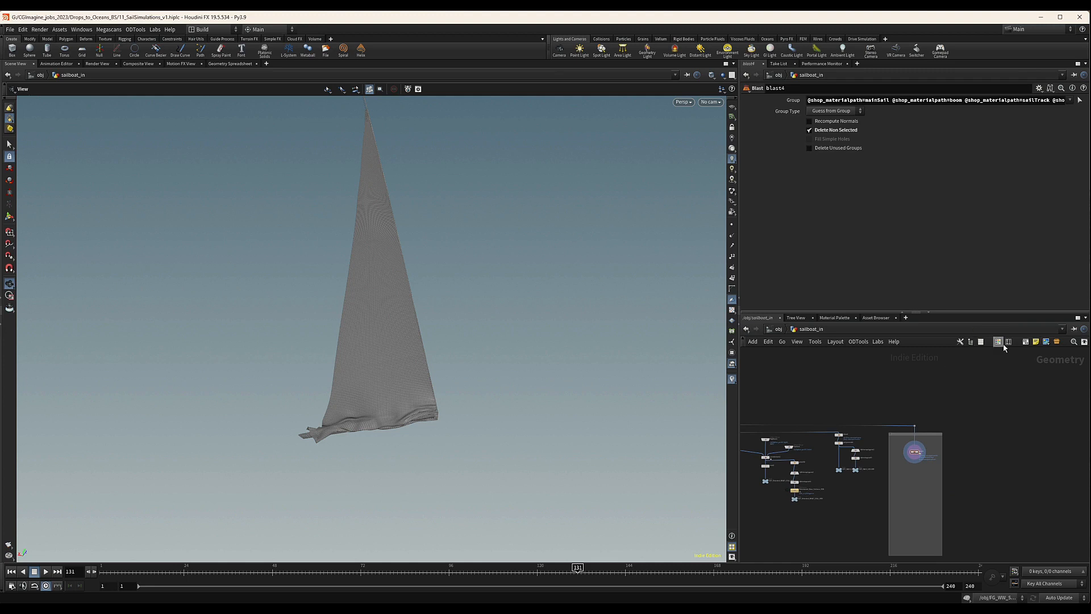
click(1026, 342)
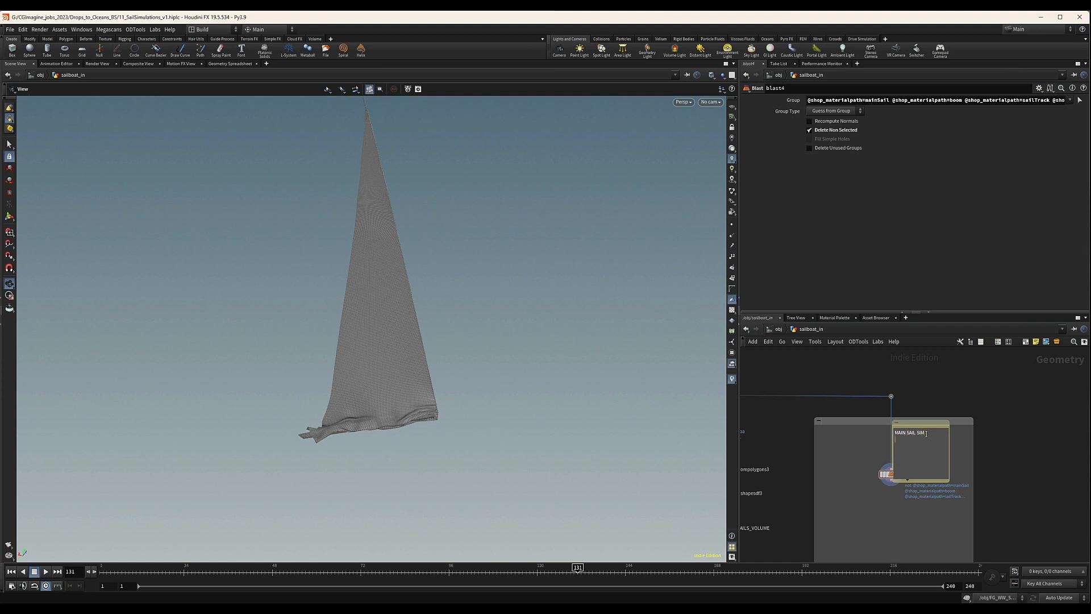
click(964, 449)
right_click(926, 452)
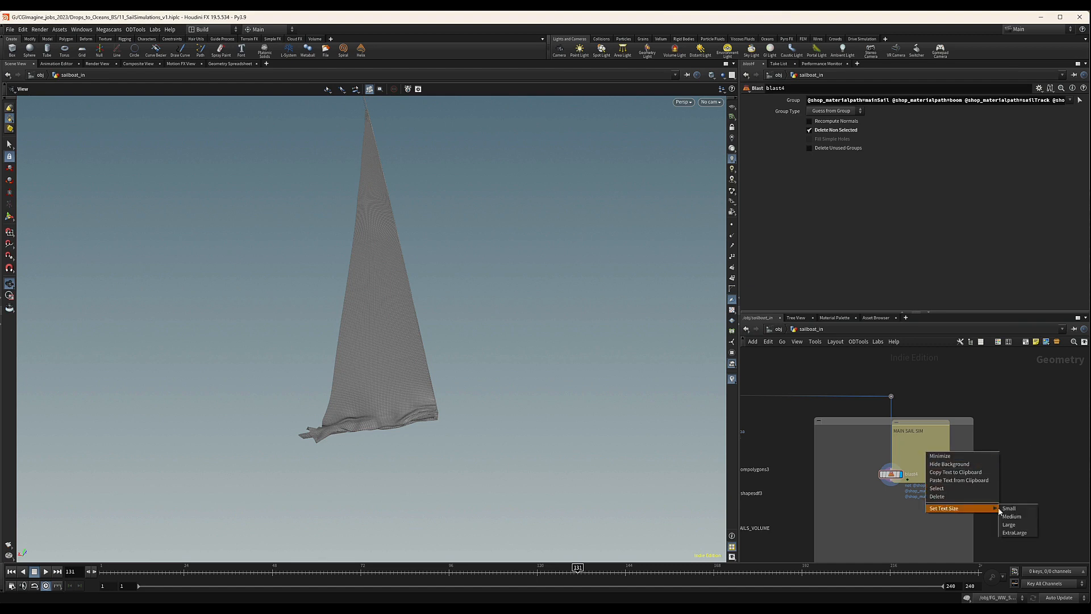
click(1009, 522)
Hide the MAIN SAIL SIM note's background and fit the note into the network box's upper-left corner.
right_click(973, 392)
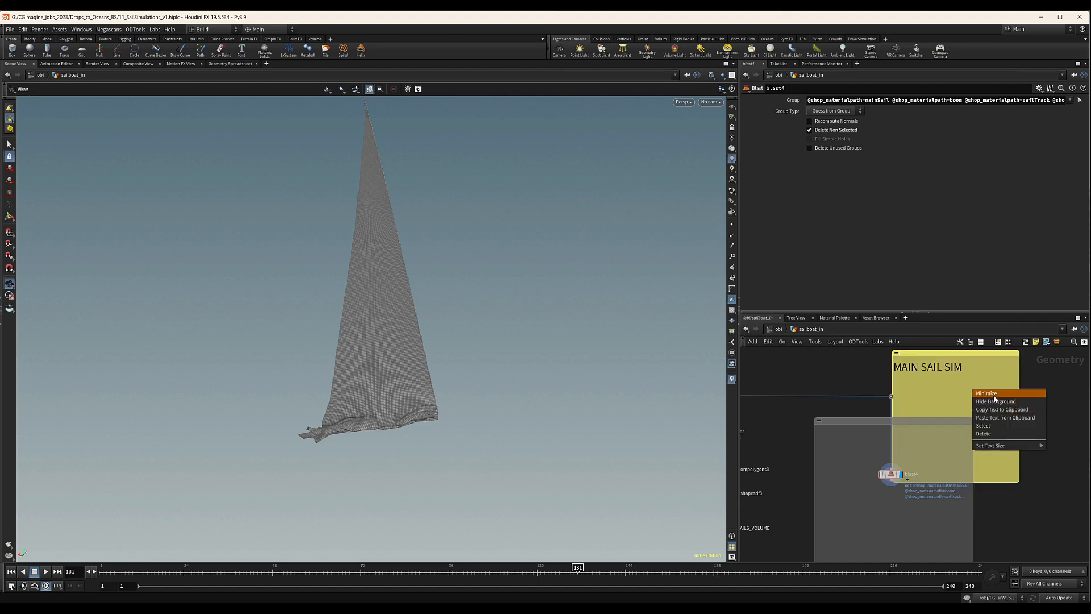
click(993, 401)
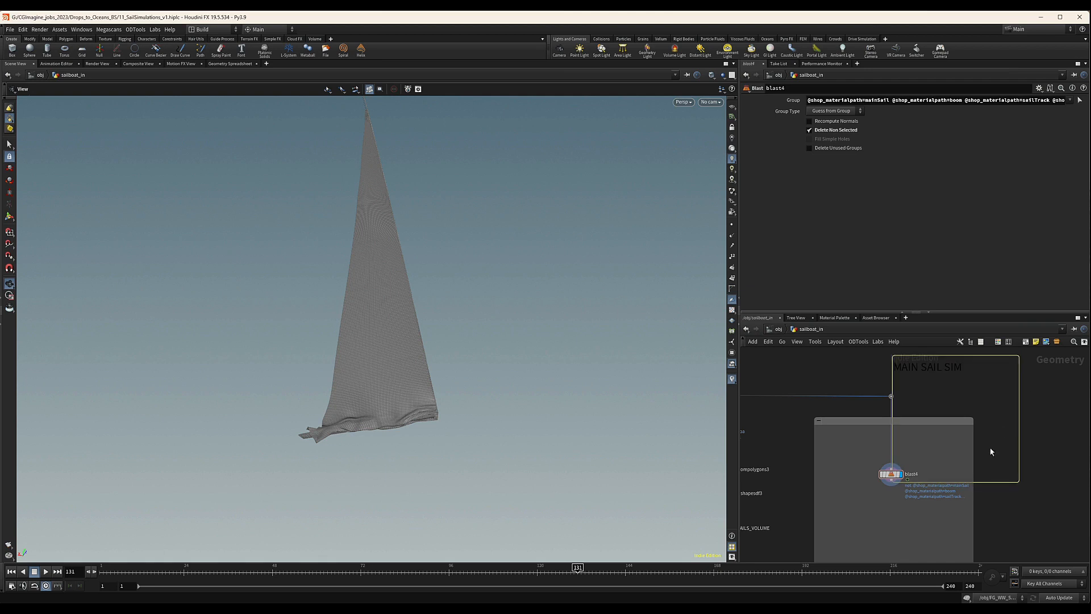
drag(1020, 482, 882, 439)
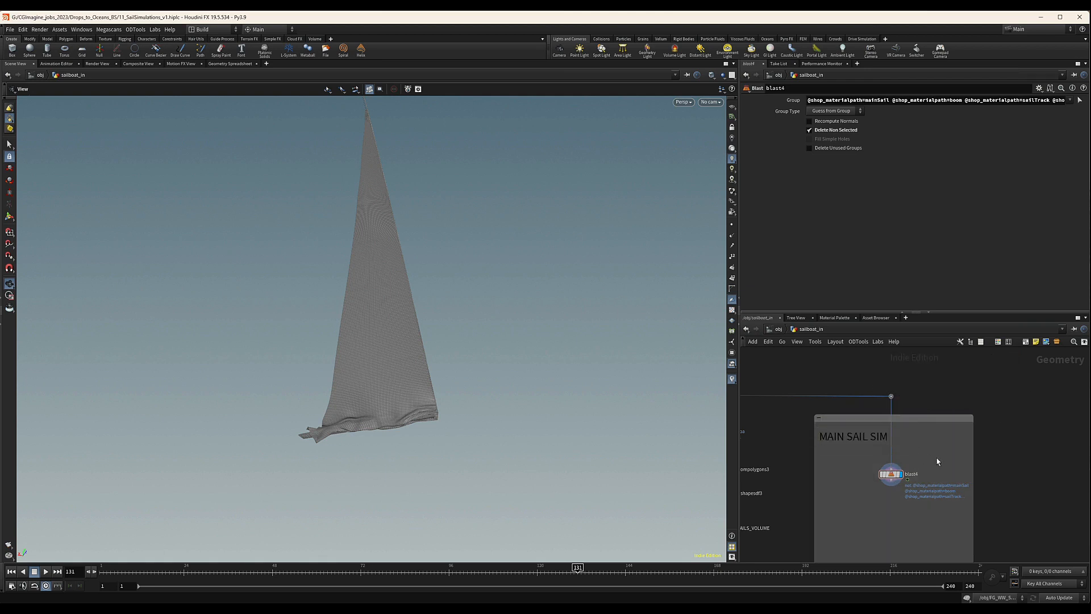
Color the network box around blast4 red.
click(911, 418)
key(c)
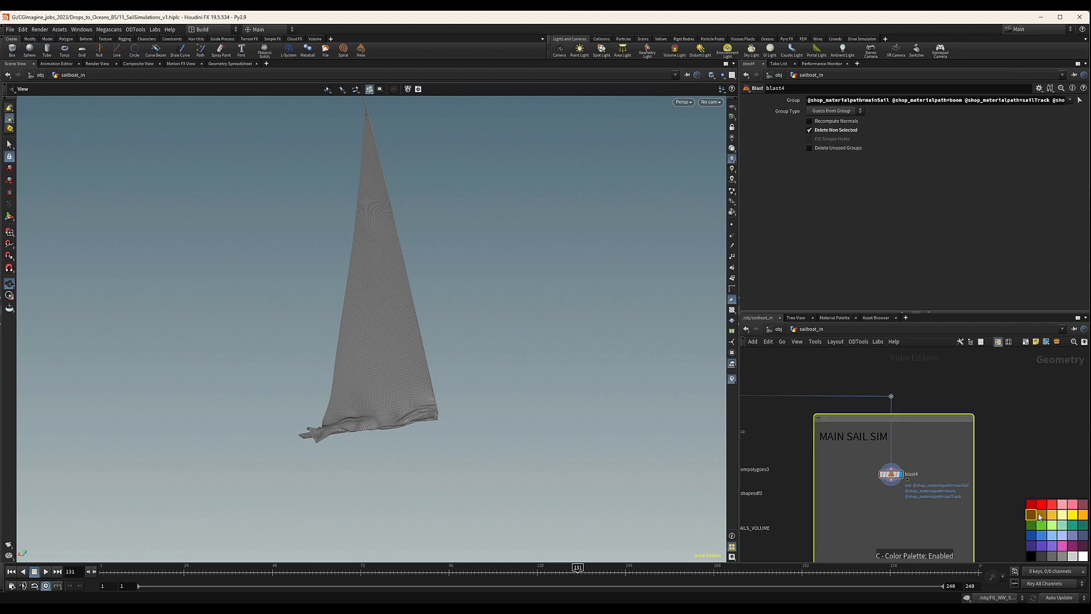
click(1033, 505)
Add a Split node below blast4 inside the network box and wire blast4's output into it.
scroll(890, 468, down, 3)
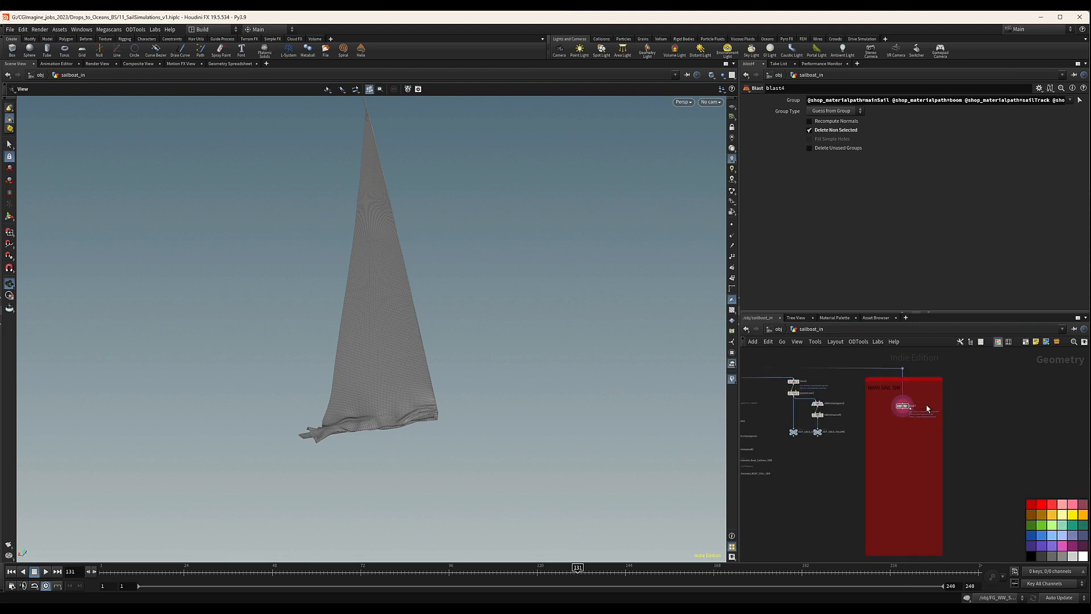
scroll(897, 442, up, 2)
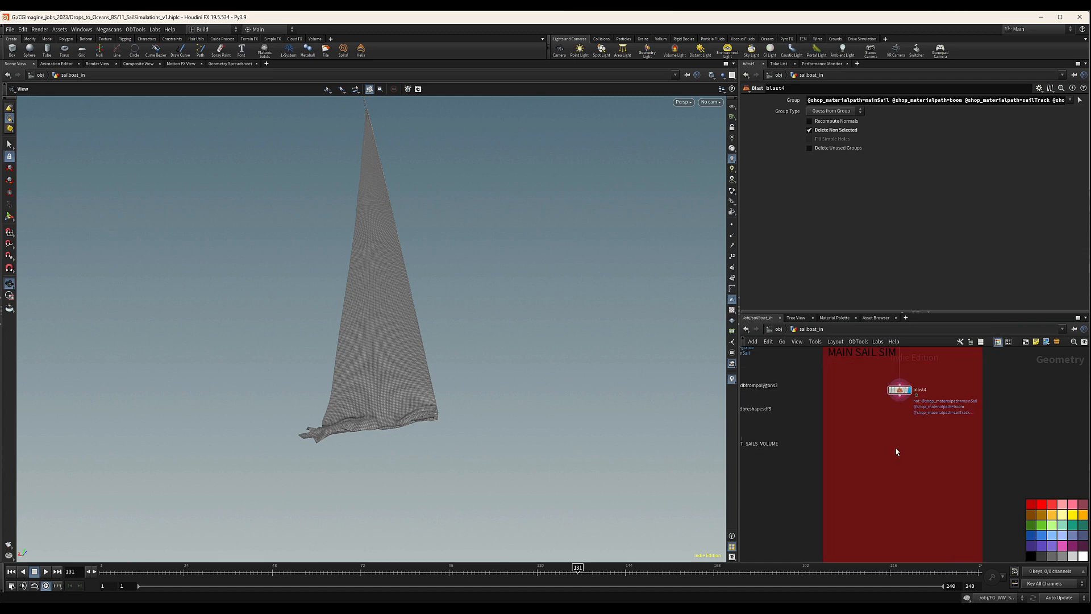
key(Tab)
text(spla)
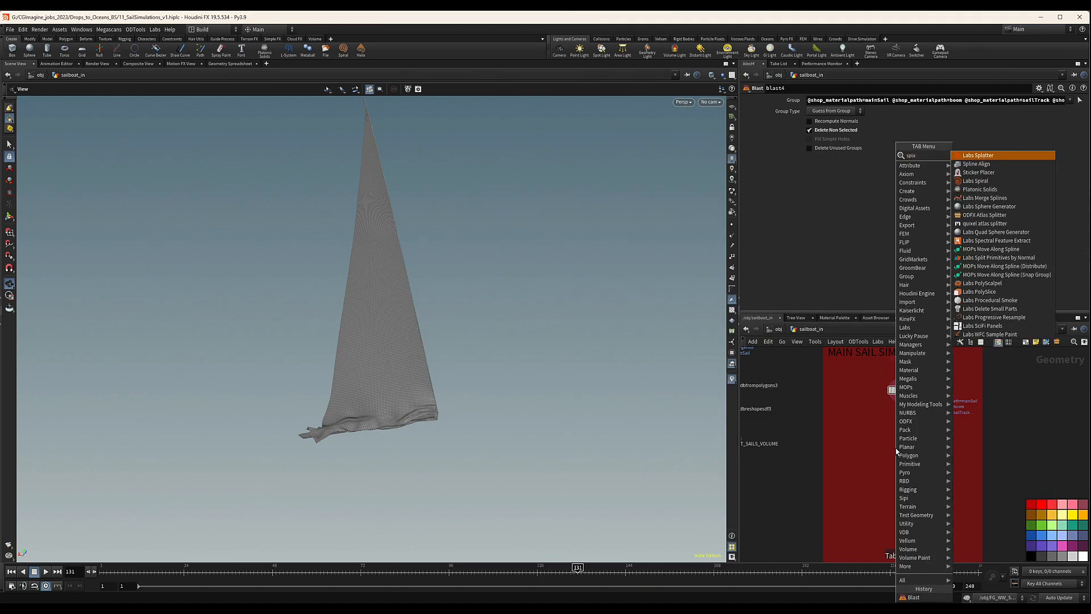
key(Return)
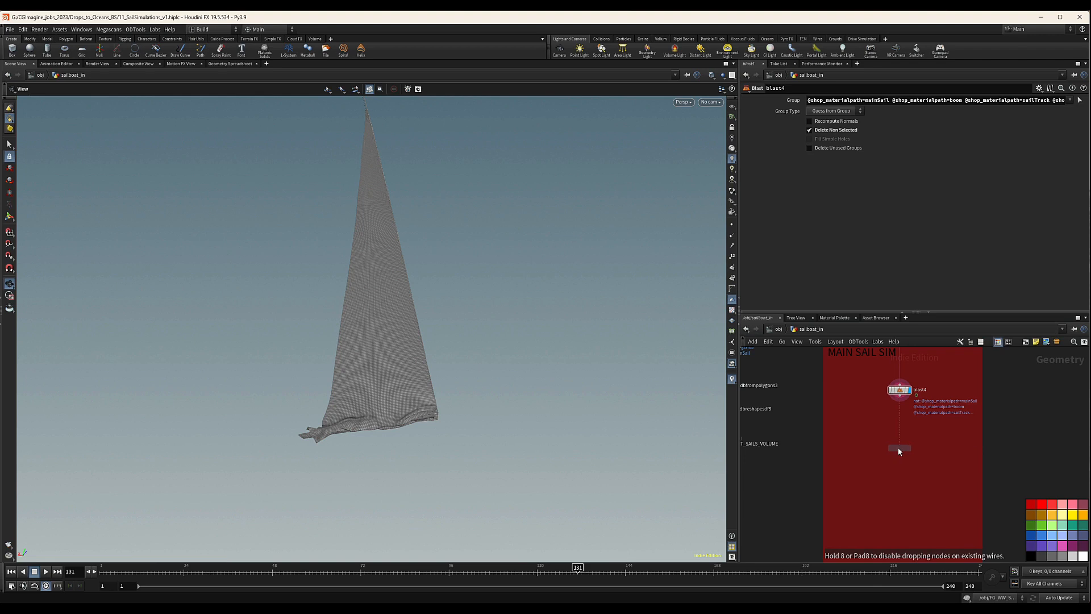
click(901, 430)
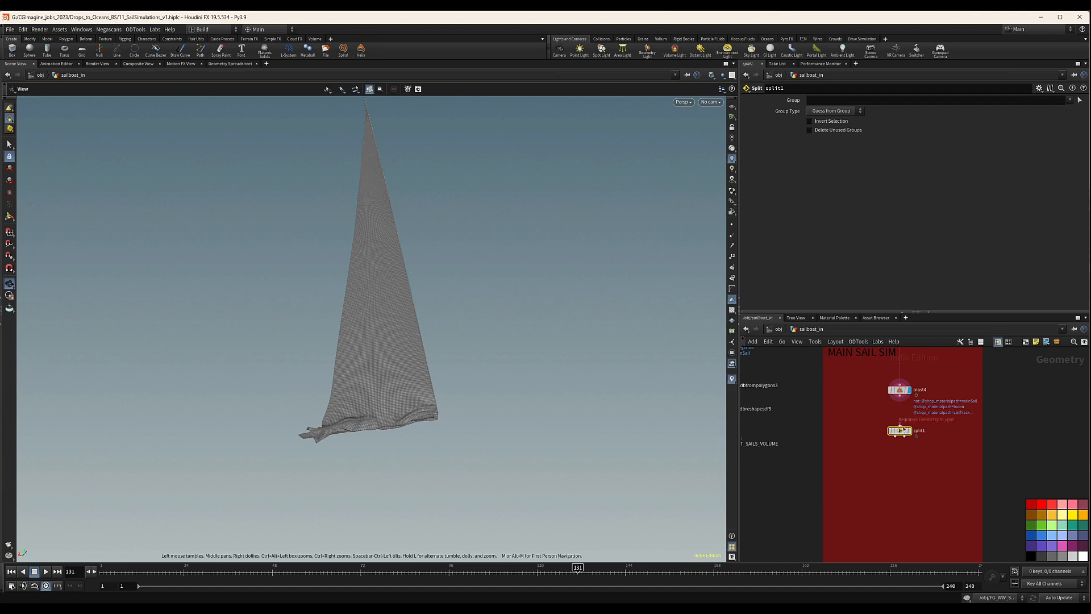
scroll(902, 426, up, 3)
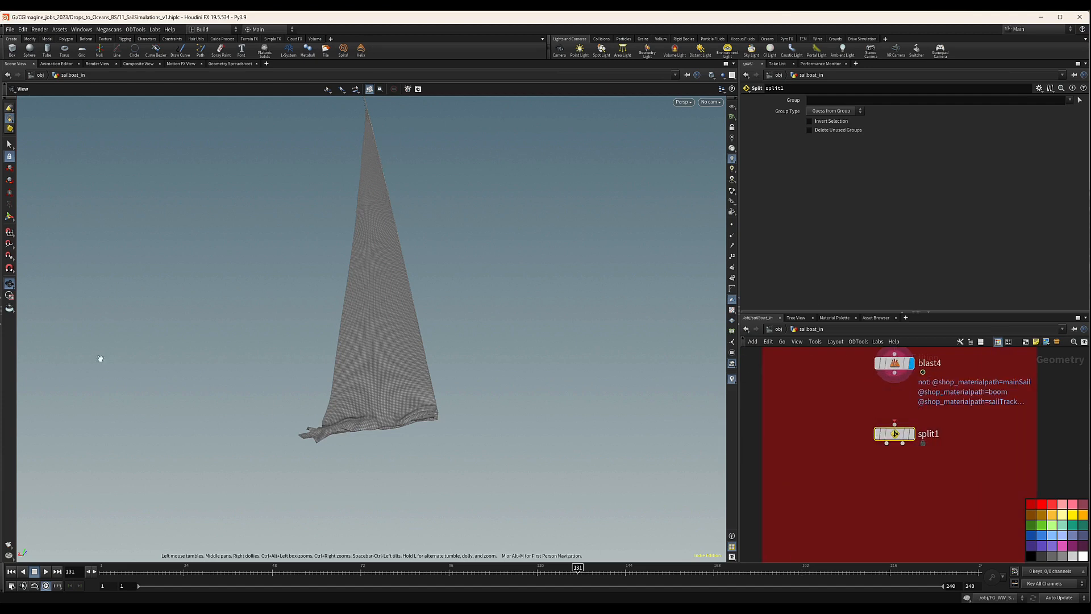
drag(895, 373, 895, 425)
click(912, 433)
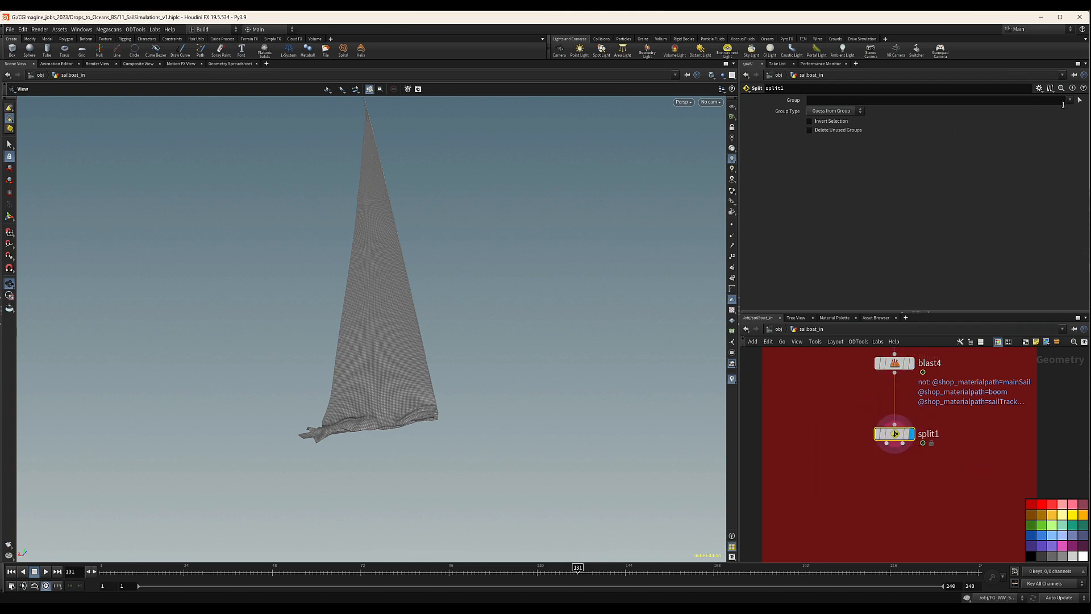
click(1069, 100)
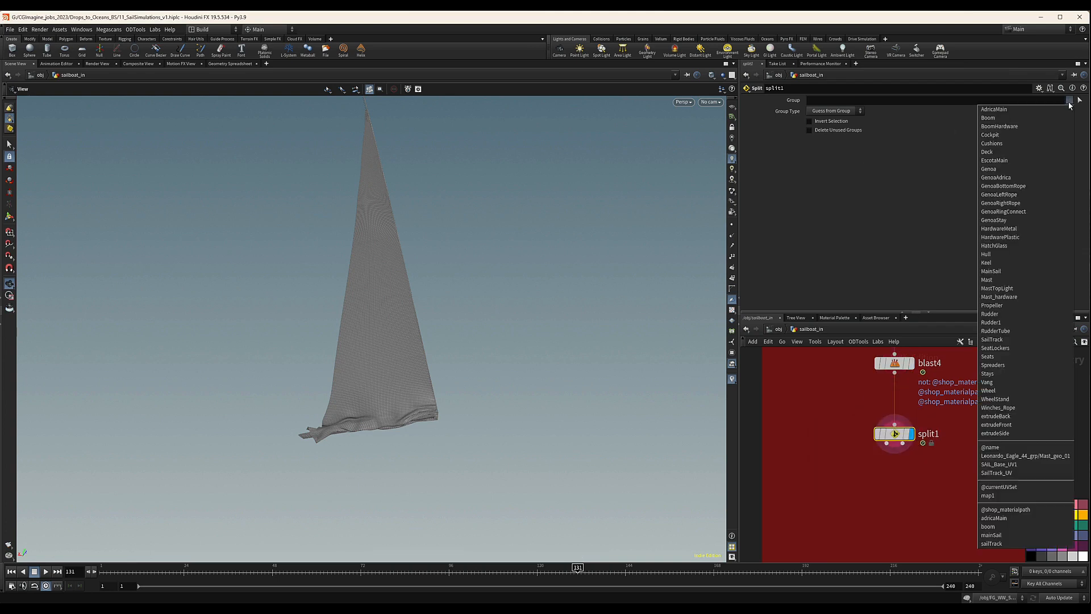
click(998, 537)
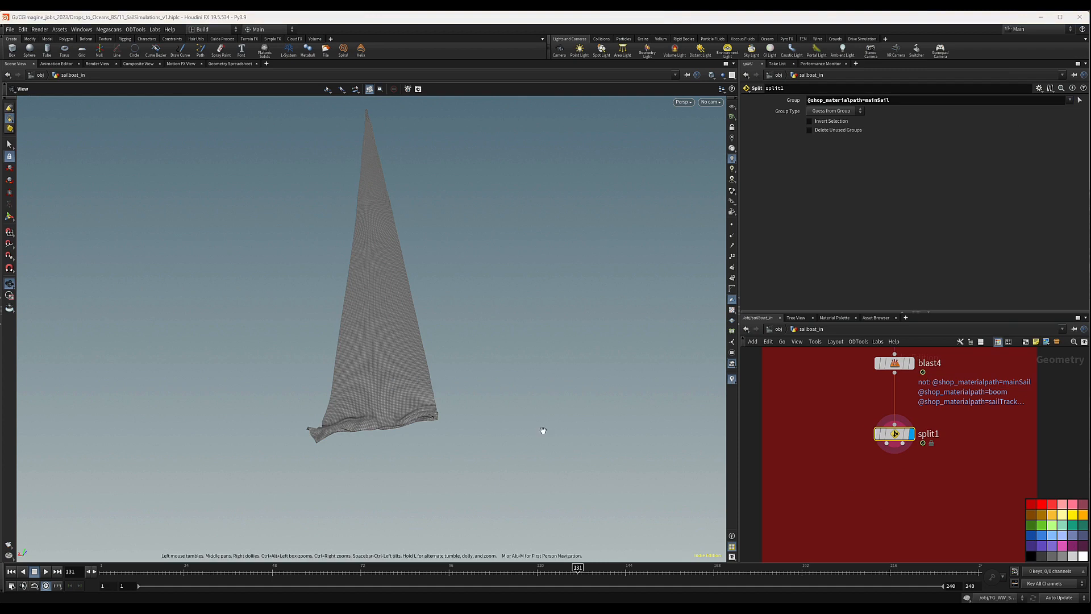
Add a Remesh node below split1, wire split1's first output into it and display its result.
middle_drag(934, 495, 950, 474)
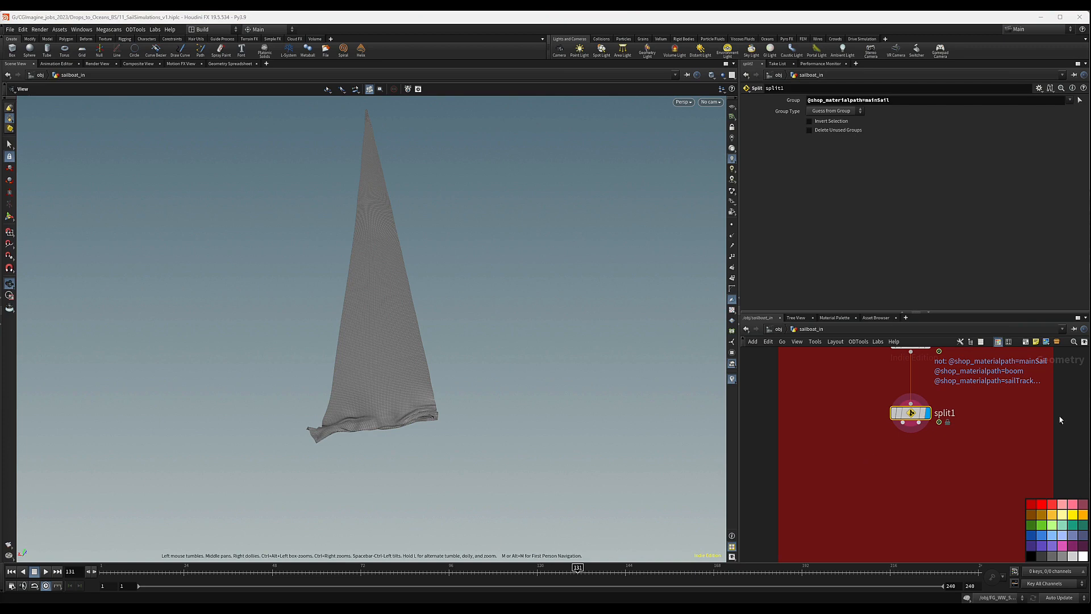
key(Tab)
text(rem)
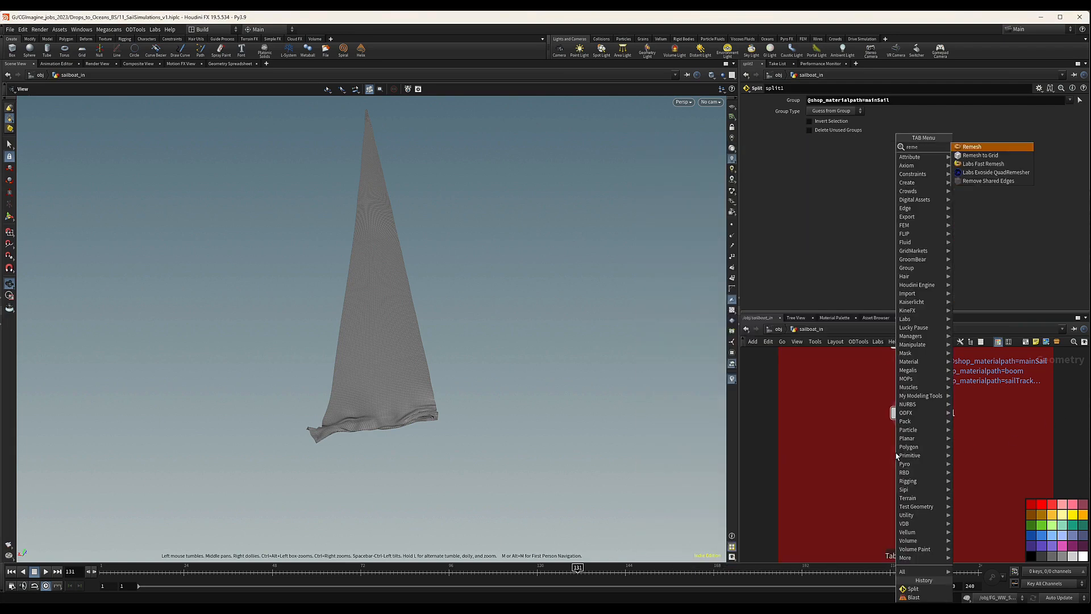
key(Return)
click(897, 457)
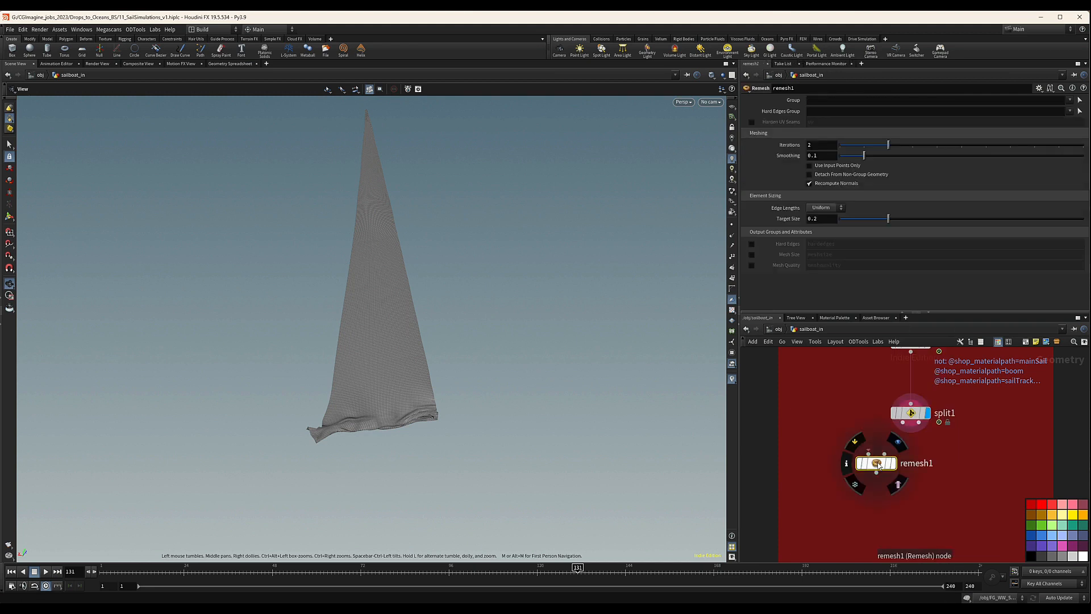
drag(896, 419, 855, 456)
mouse_move(868, 473)
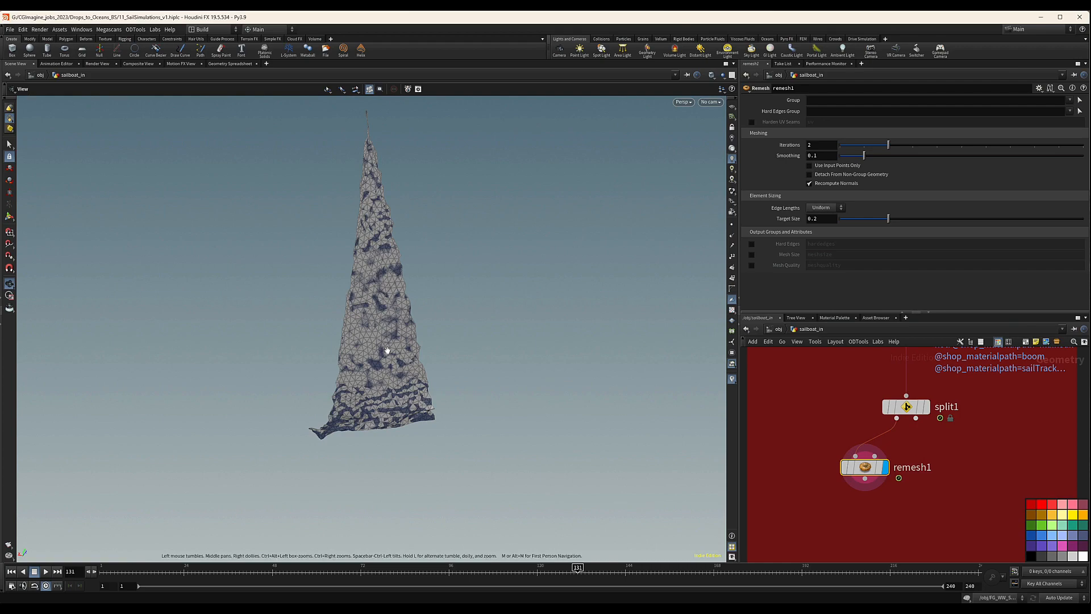
Examine the remeshed mainsail's triangles and surface up close and from several angles.
drag(393, 310, 353, 319)
right_drag(353, 319, 984, 250)
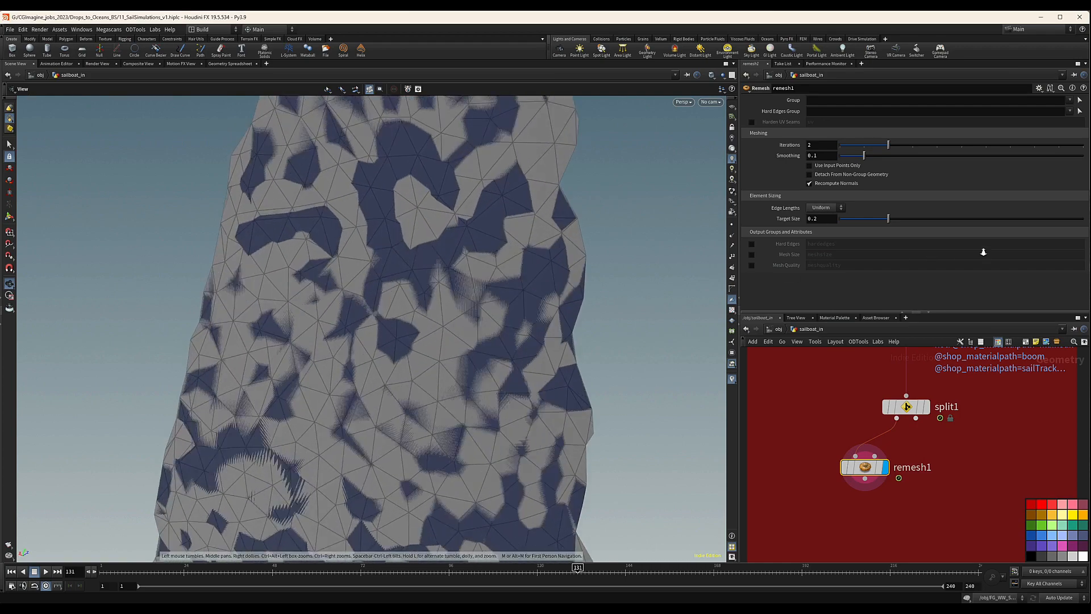
drag(489, 310, 353, 233)
right_drag(353, 234, 143, 292)
drag(392, 299, 363, 336)
right_drag(362, 336, 425, 334)
drag(425, 334, 435, 441)
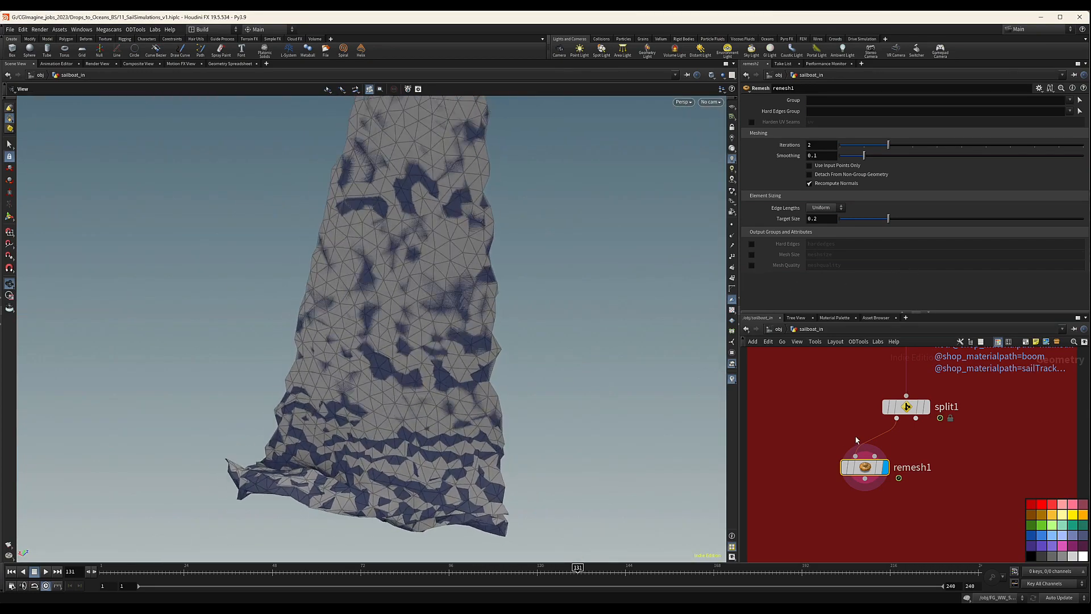
Display the blast4 node's output and examine the original mainsail's mesh and folded lower edge.
middle_drag(957, 425, 930, 440)
mouse_move(903, 405)
middle_drag(904, 405, 922, 479)
click(923, 389)
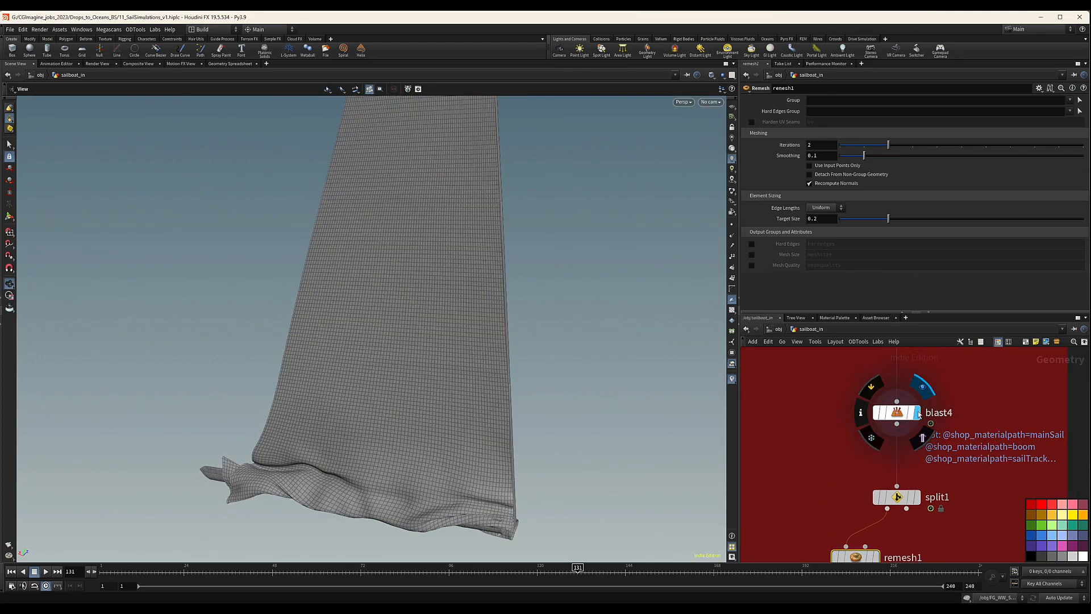
drag(395, 327, 164, 418)
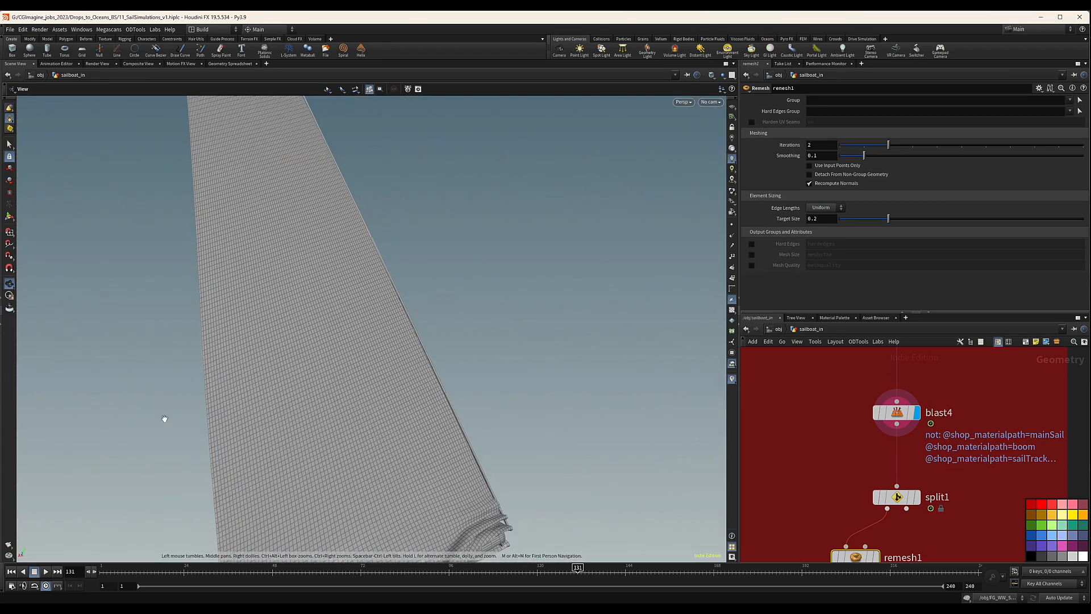
drag(340, 339, 1023, 313)
drag(513, 392, 489, 392)
Allow editing of the contents of the cgimagine_sailboat1 asset and enter its internal network.
scroll(857, 450, down, 8)
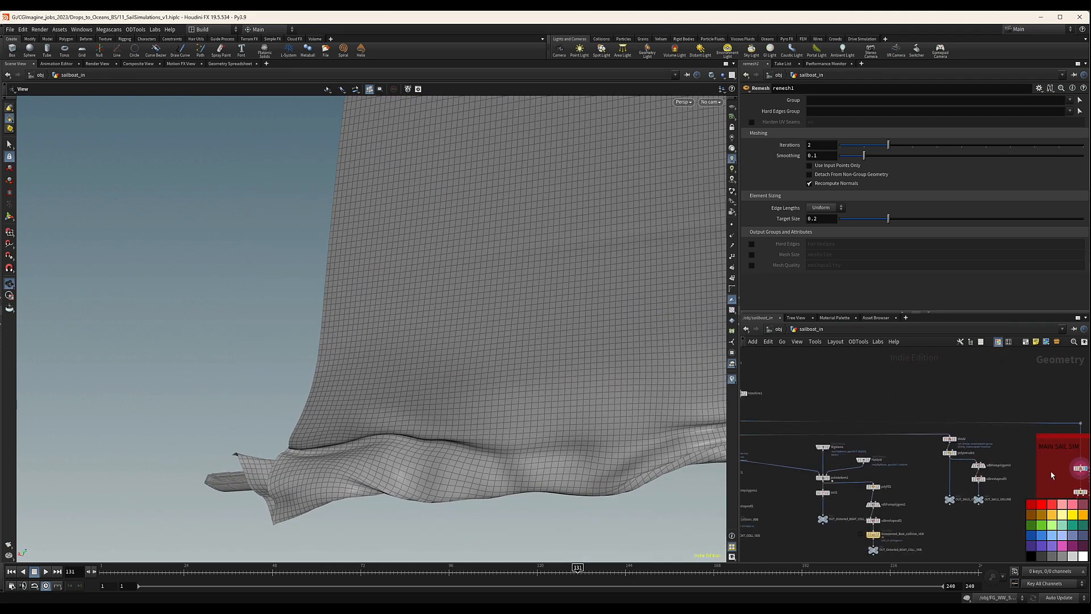
scroll(951, 442, up, 4)
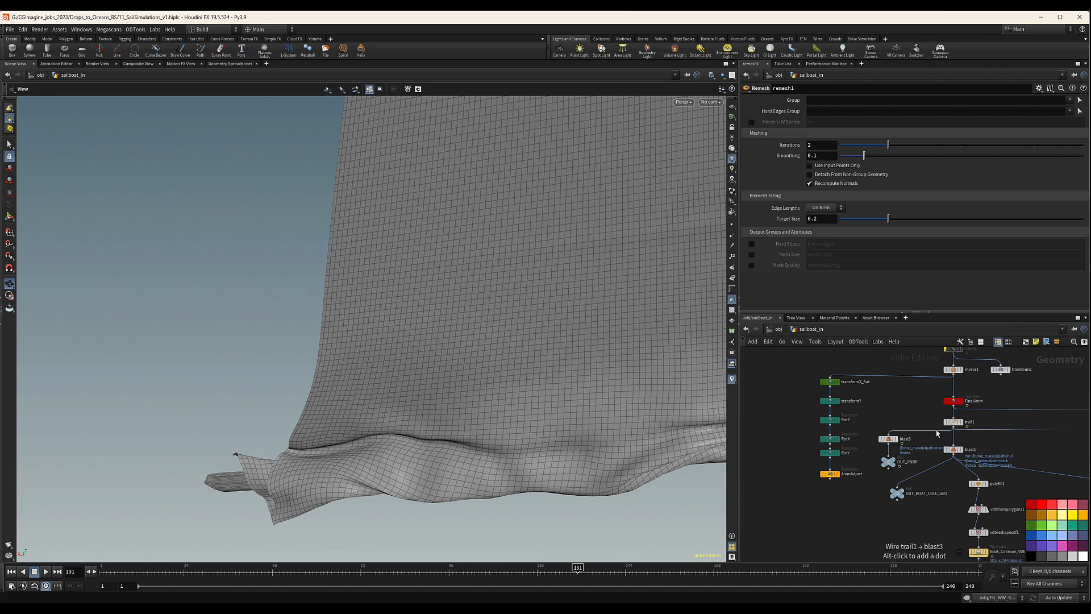
middle_drag(914, 406, 885, 462)
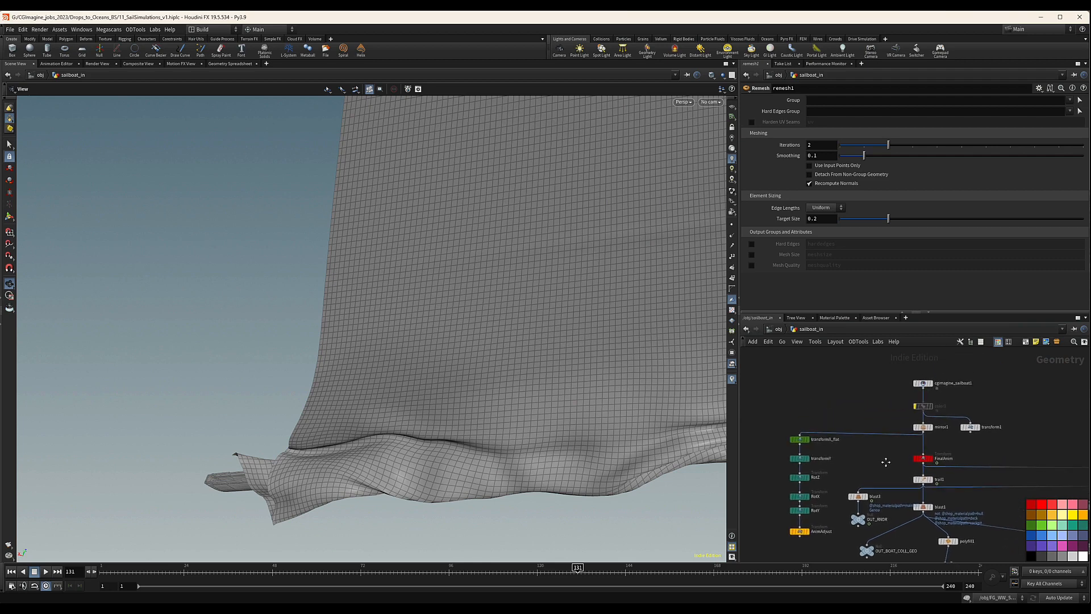
middle_drag(994, 397, 922, 423)
scroll(845, 416, up, 5)
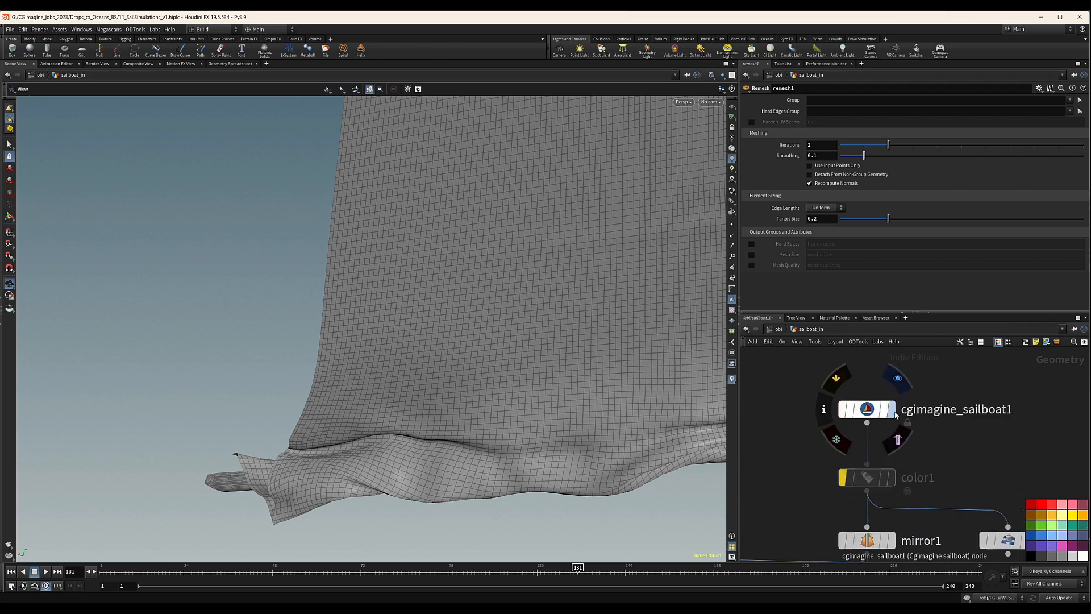
right_click(869, 412)
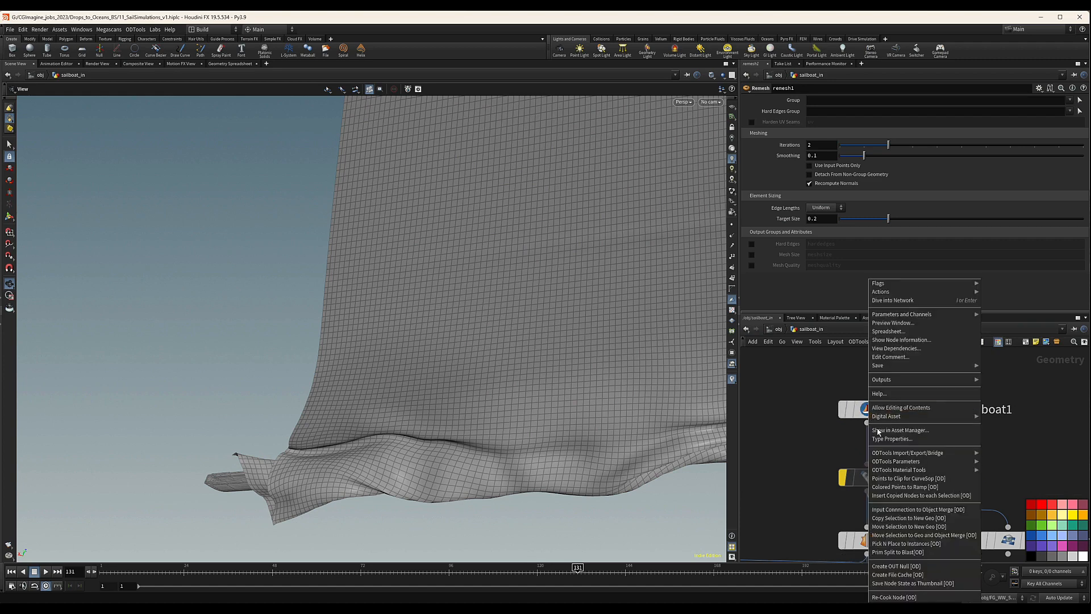
click(921, 408)
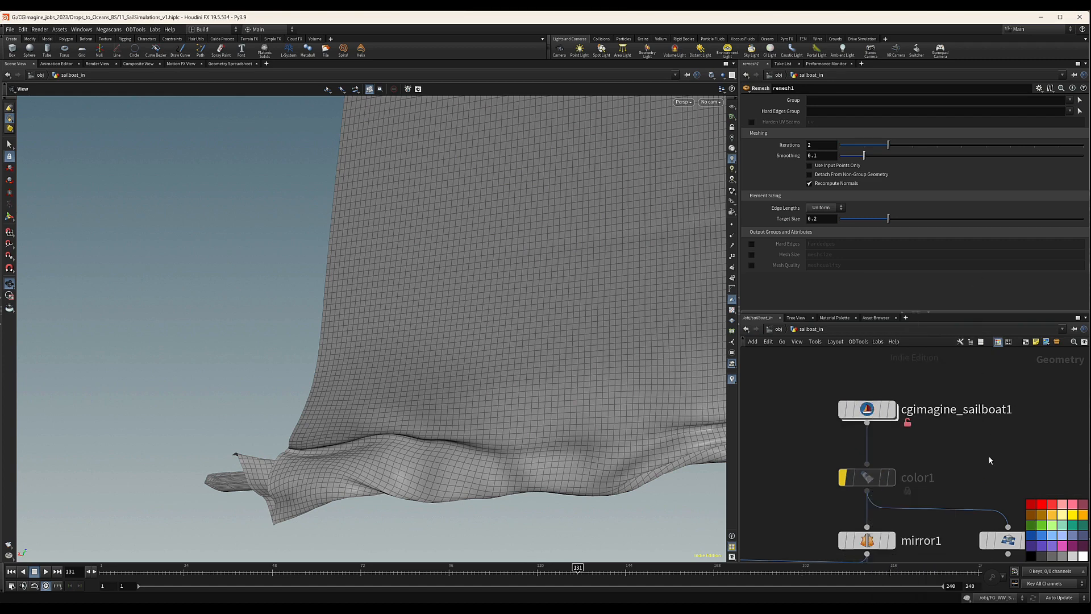
double_click(867, 409)
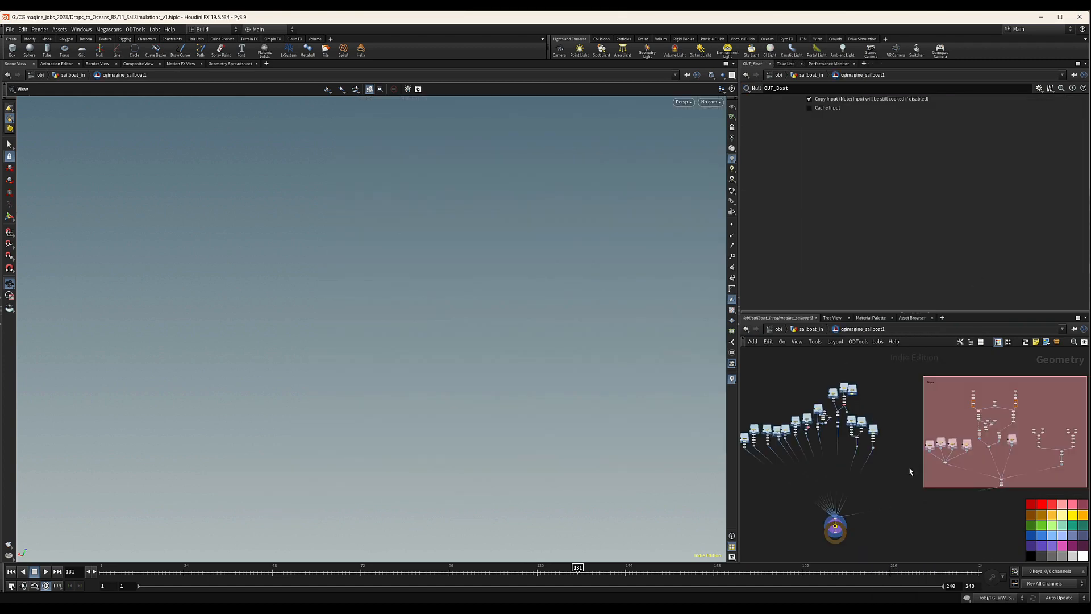
Bypass the vellumpostprocess3 node in the Genoa sail branch.
middle_drag(894, 488, 941, 463)
scroll(864, 416, up, 6)
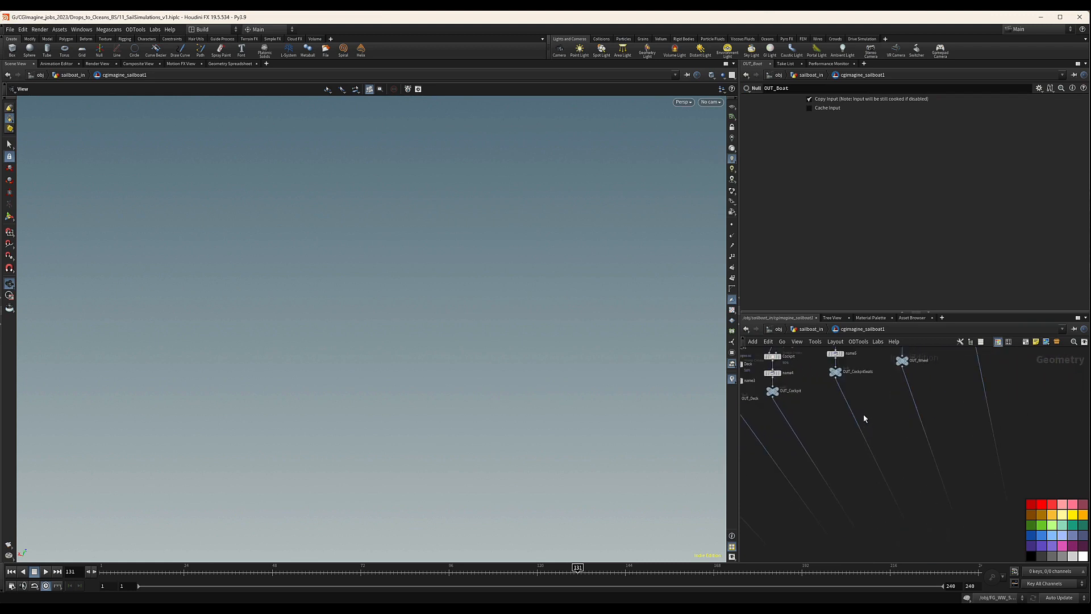
scroll(864, 416, down, 3)
scroll(864, 401, up, 6)
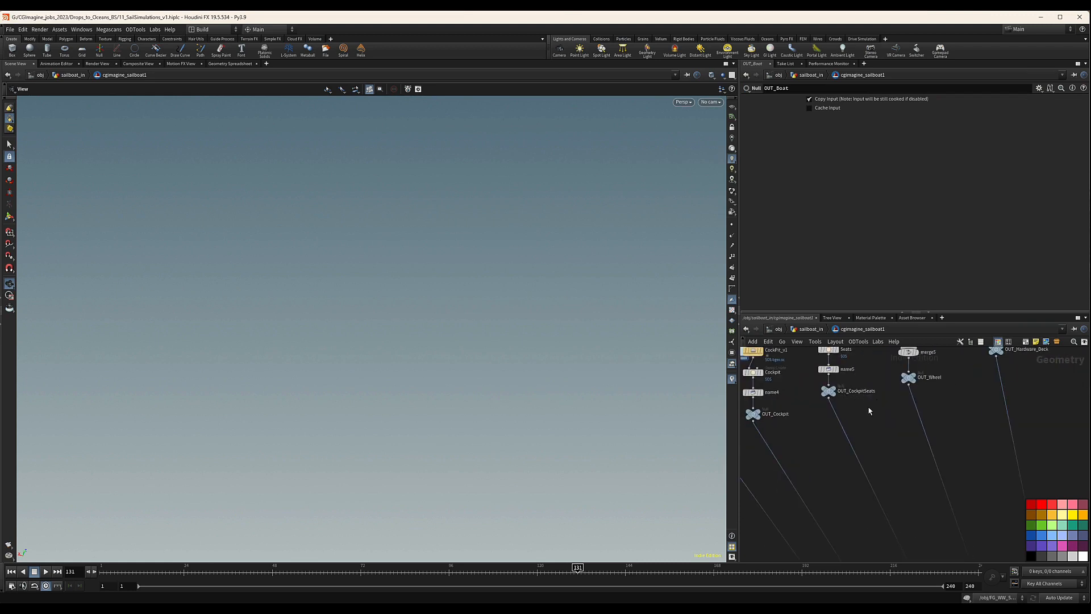
scroll(869, 413, down, 1)
middle_drag(868, 414, 816, 426)
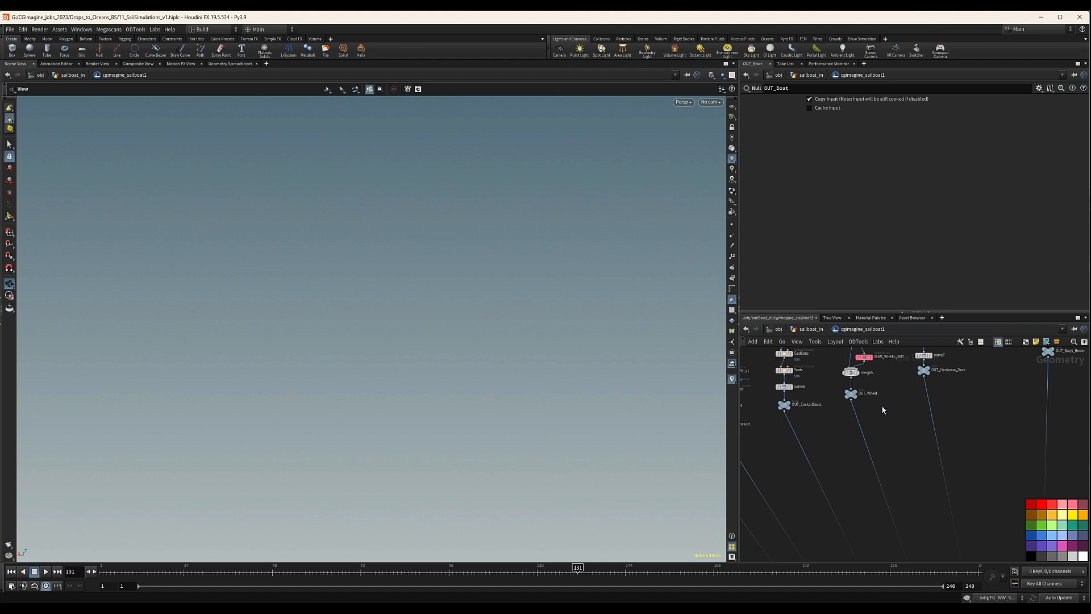
middle_drag(882, 409, 824, 451)
middle_drag(911, 436, 781, 483)
scroll(813, 483, up, 2)
middle_drag(889, 500, 796, 458)
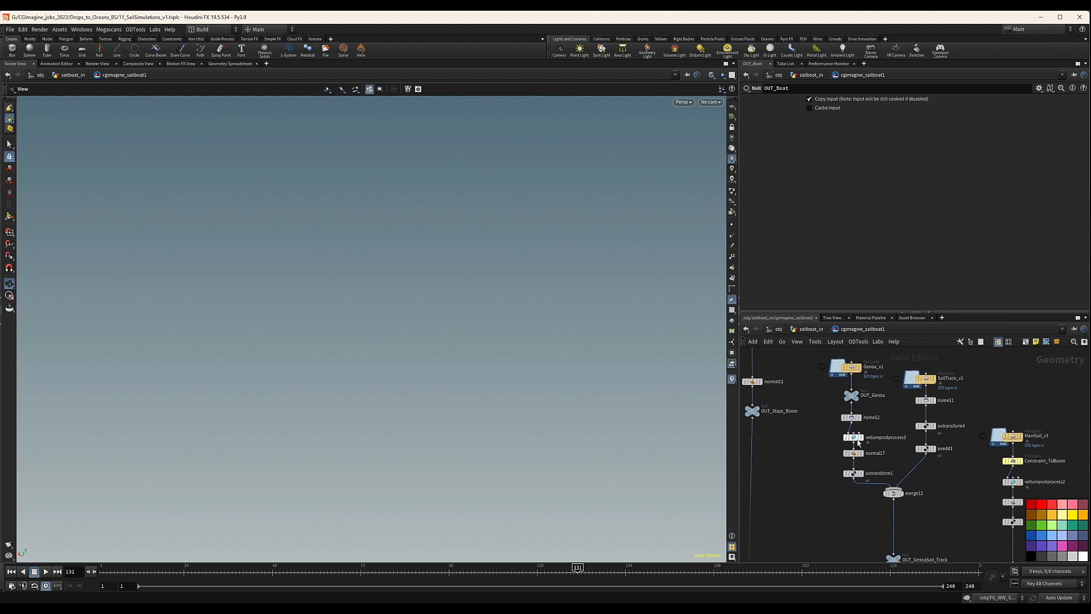
middle_drag(953, 486, 926, 412)
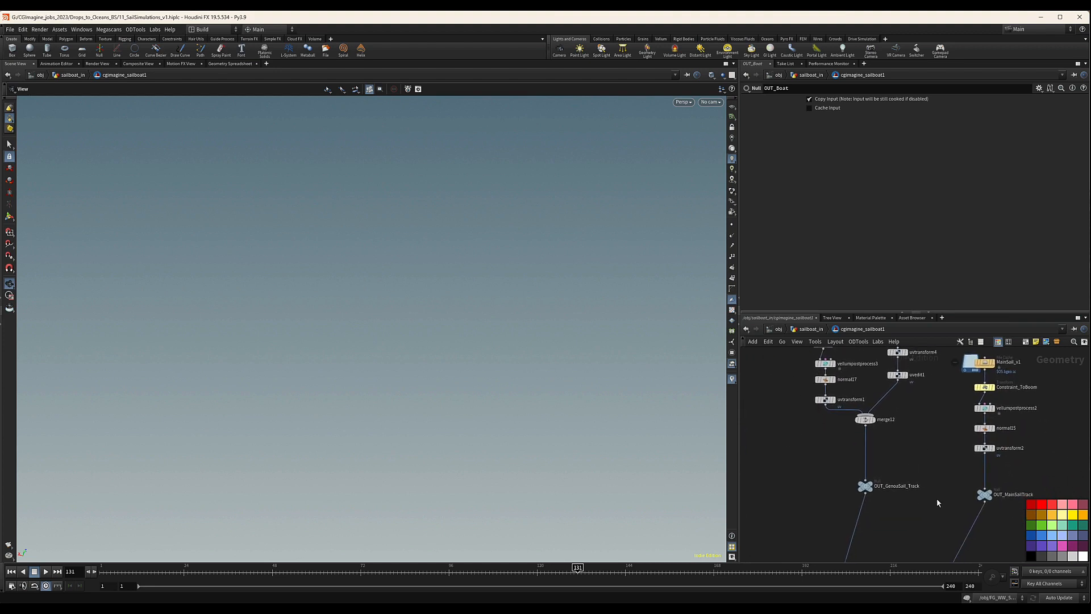
middle_drag(937, 499, 919, 495)
middle_drag(938, 441, 957, 493)
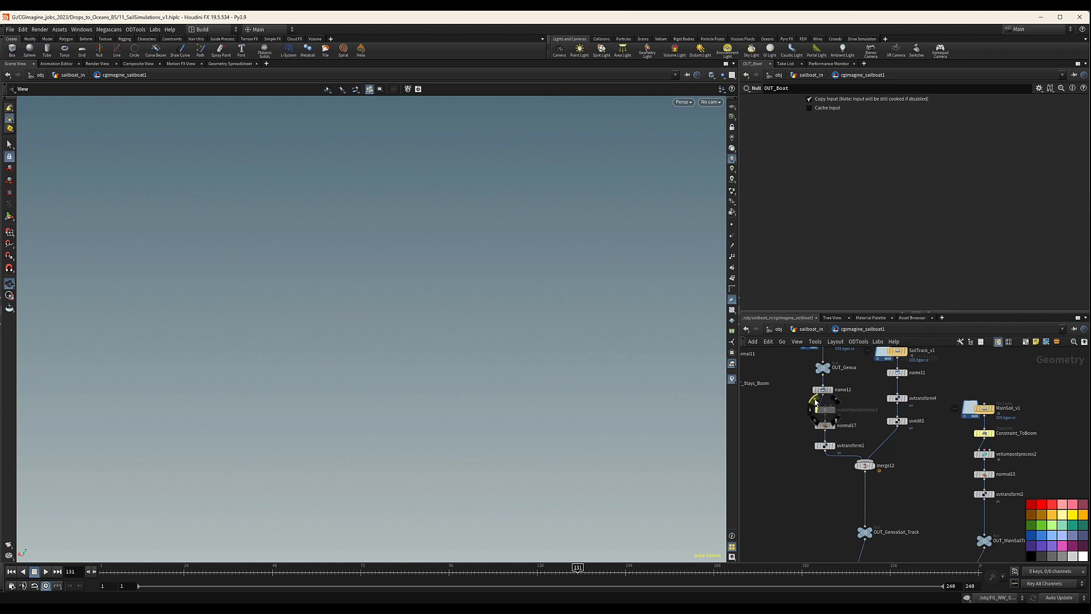
click(815, 401)
Bypass the vellumpostprocess2 node in the MainSail branch.
middle_drag(949, 460, 869, 457)
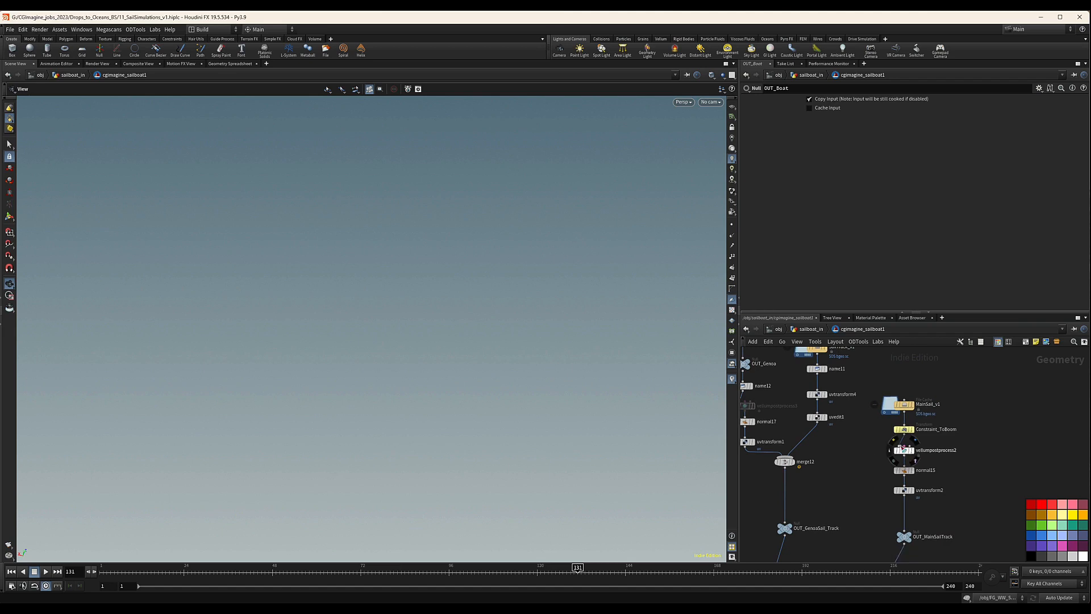
scroll(965, 447, down, 3)
scroll(965, 447, down, 5)
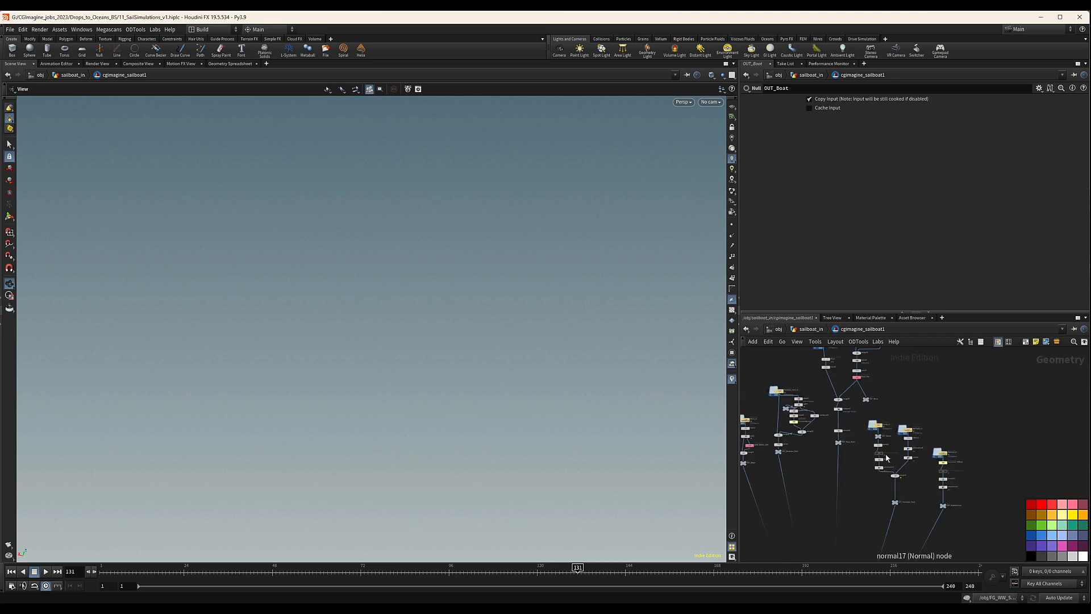
Review the vellumpostprocess3 node's thickness settings and return to the sailboat_in network.
scroll(876, 455, up, 5)
click(874, 453)
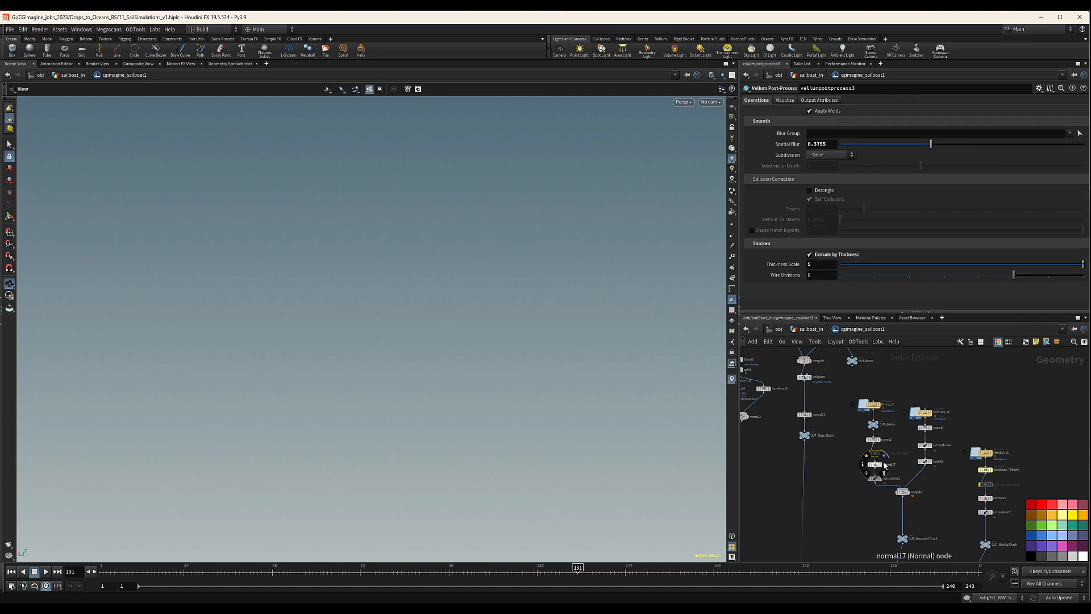
scroll(881, 454, up, 5)
scroll(924, 458, down, 5)
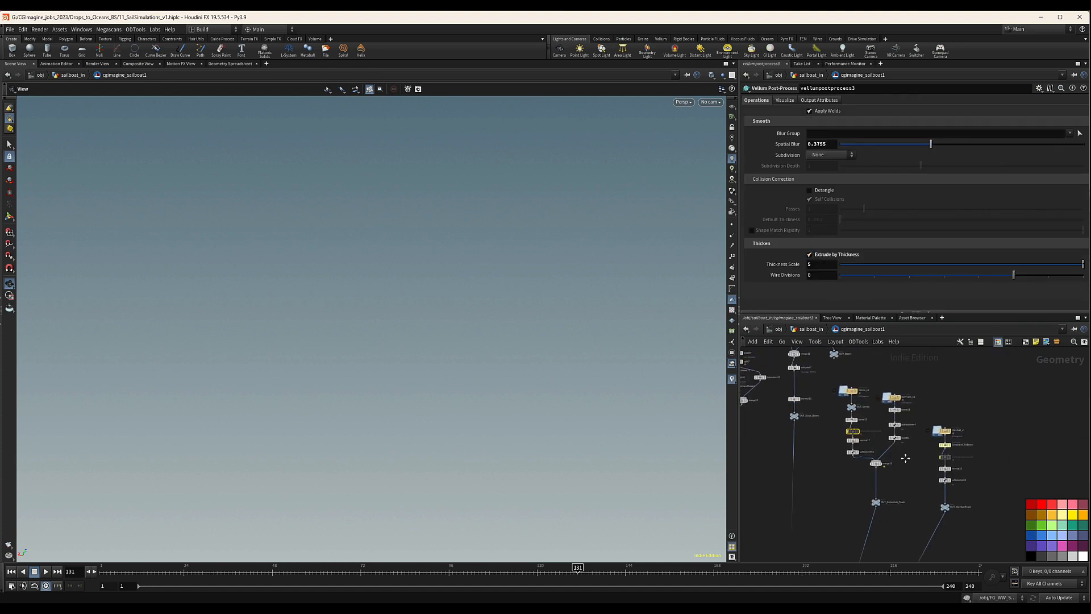
key(u)
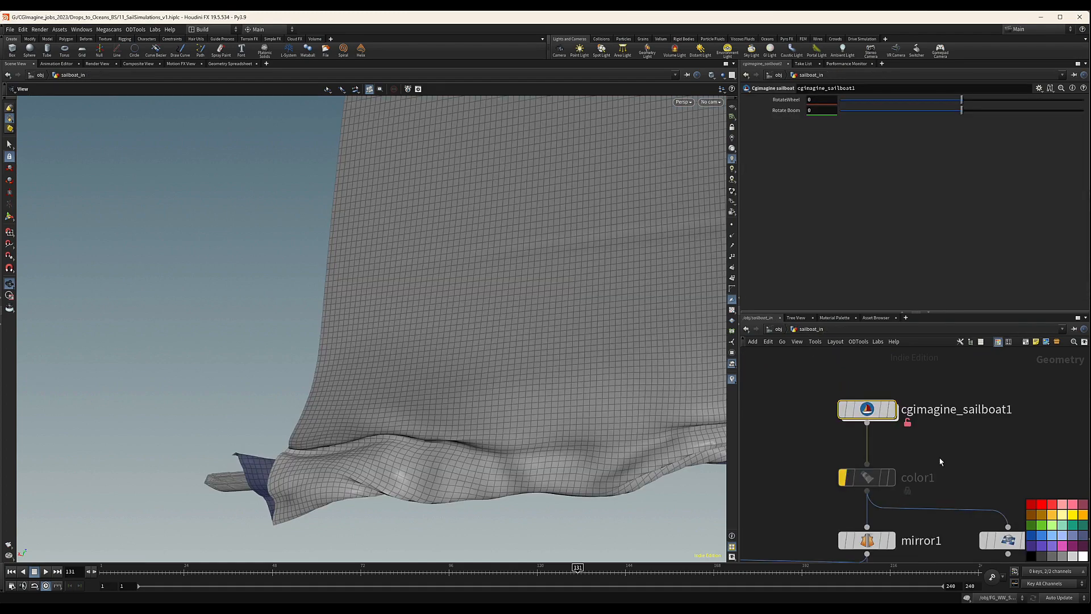
Display the OUT_RNDR node and examine the boat around the mast and boom.
scroll(961, 449, down, 3)
drag(451, 395, 463, 319)
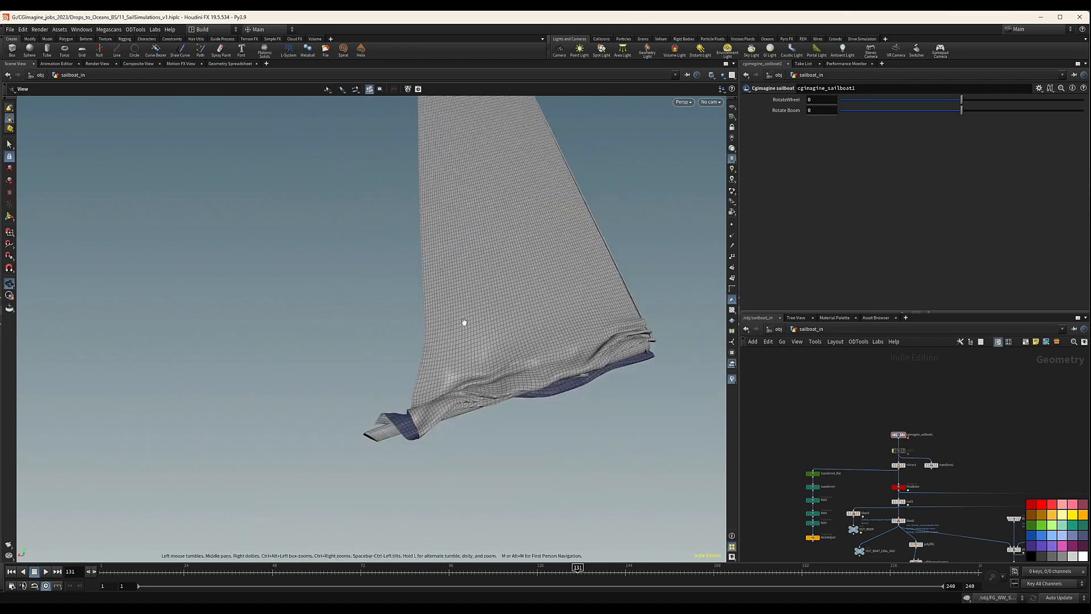
scroll(873, 422, down, 3)
scroll(873, 423, up, 5)
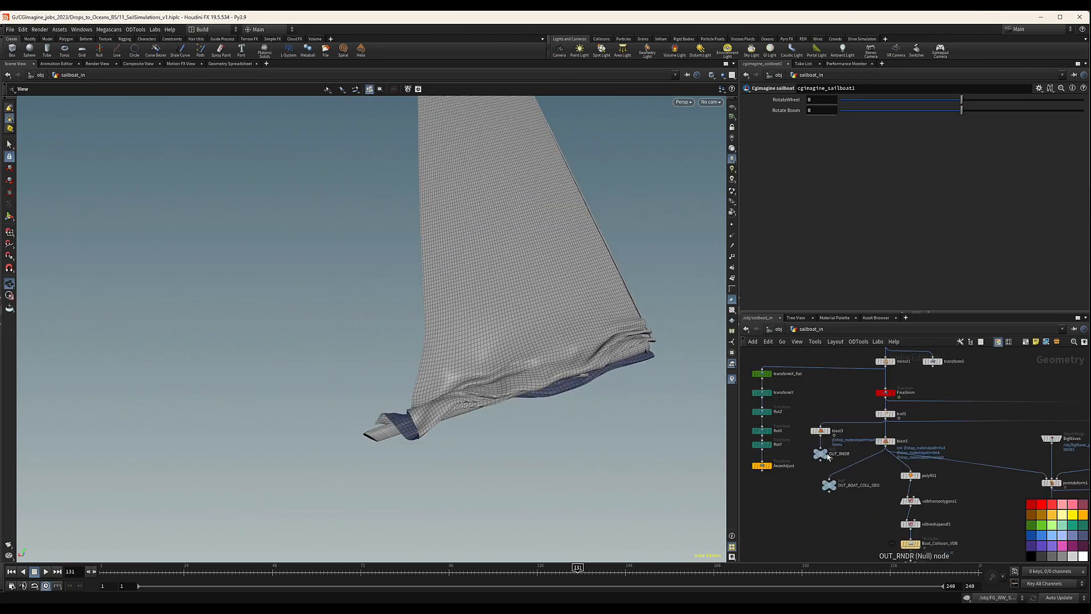
click(806, 449)
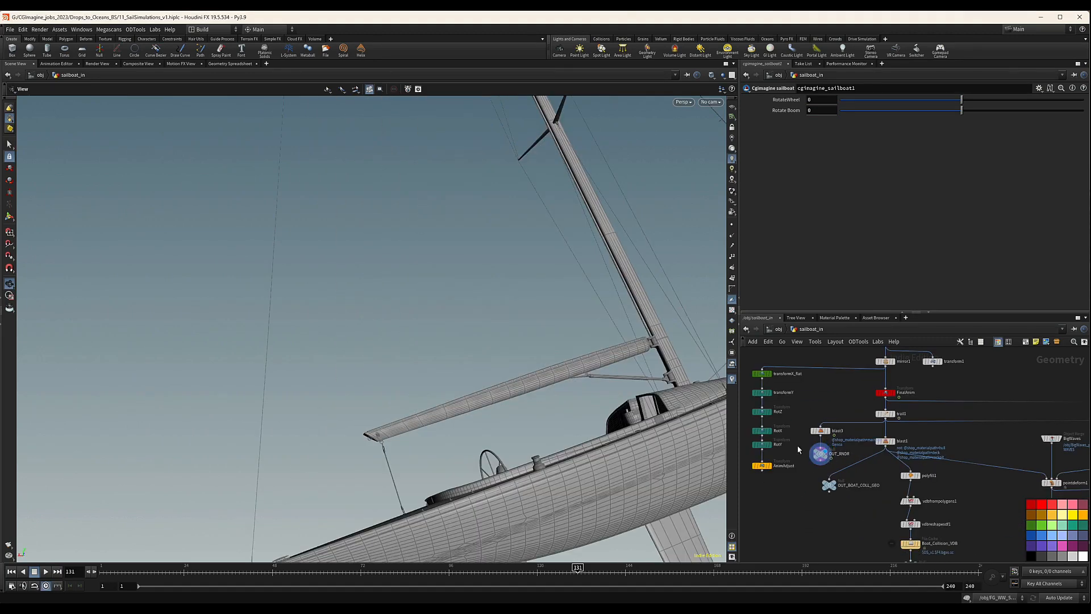
click(819, 459)
drag(599, 345, 847, 461)
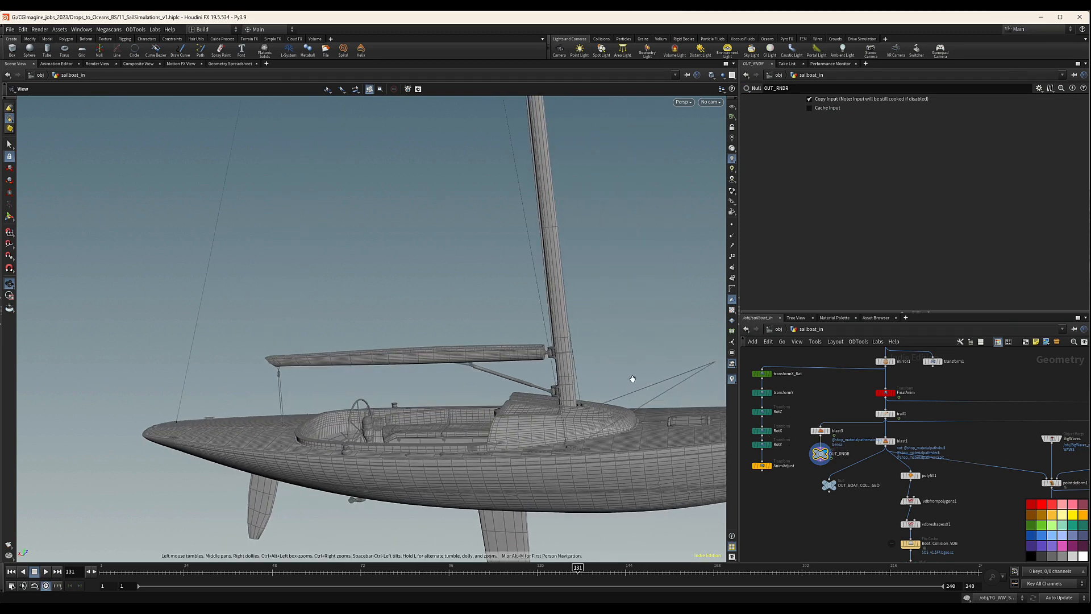
drag(554, 392, 432, 370)
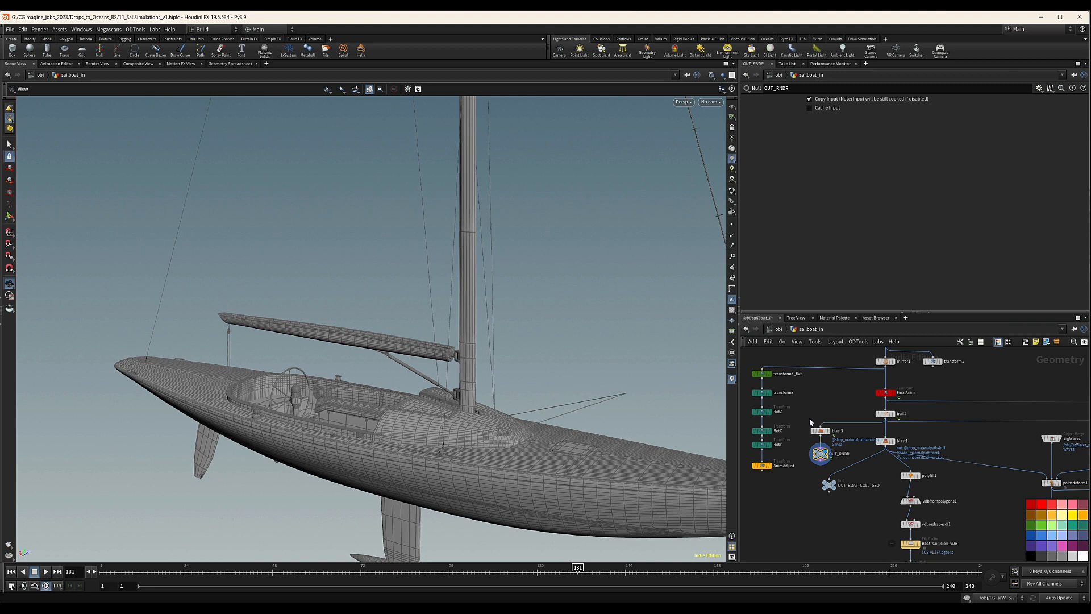
Review the blast3 node's group setting and return to the MAIN SAIL SIM network box.
drag(861, 443, 861, 443)
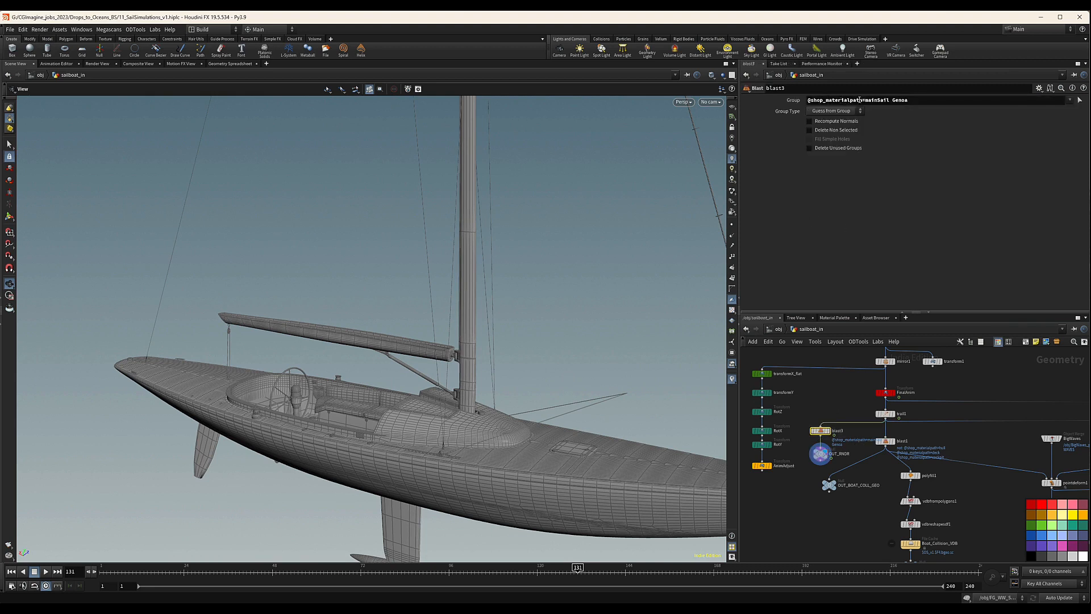
drag(461, 344, 476, 350)
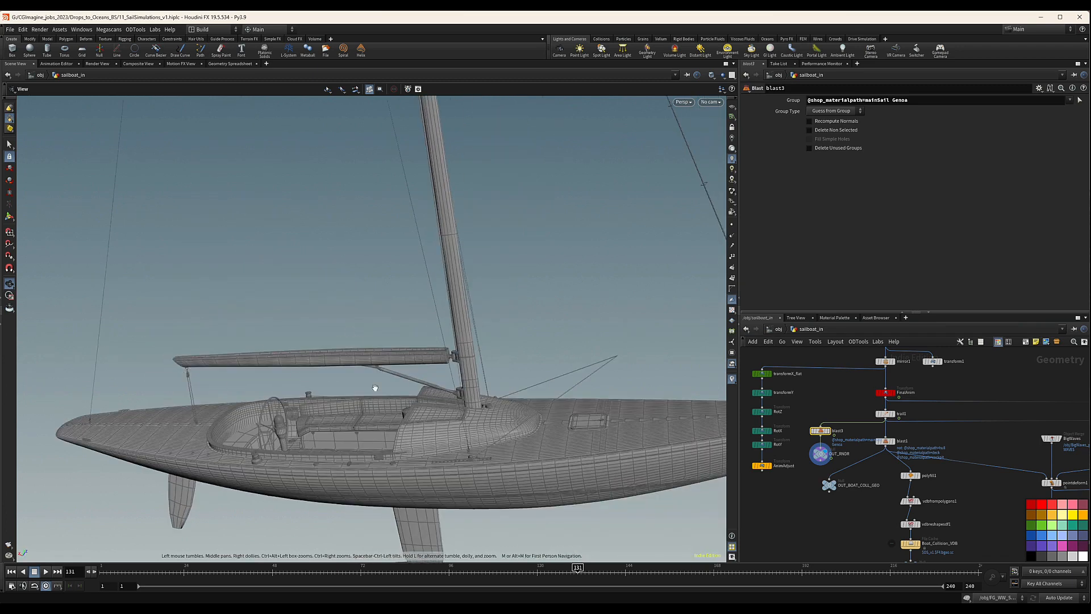
scroll(914, 453, down, 3)
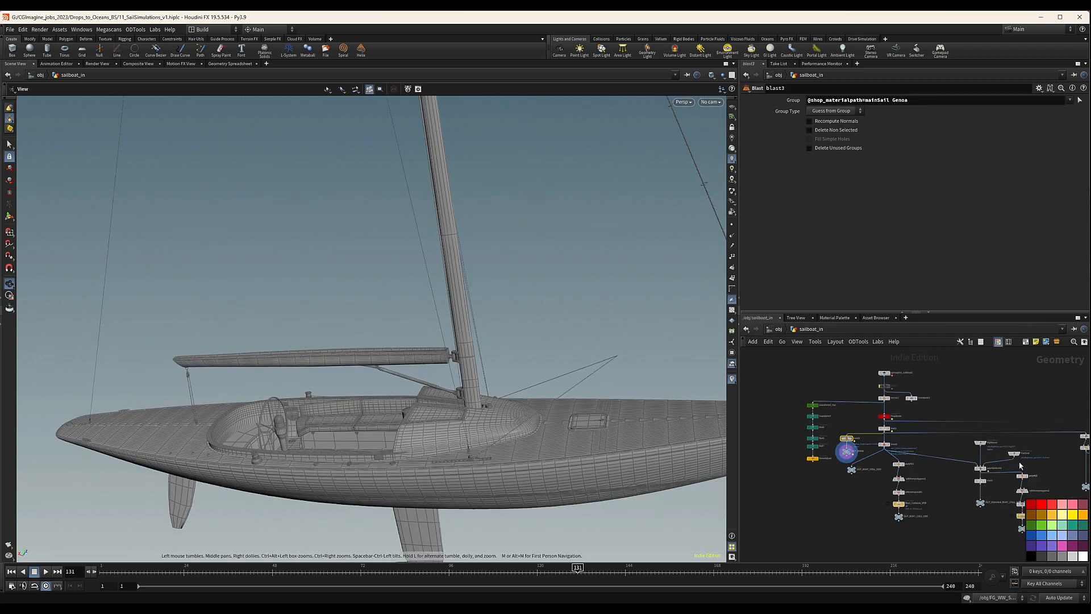
scroll(956, 505, down, 1)
middle_drag(1070, 489, 840, 515)
scroll(923, 512, up, 5)
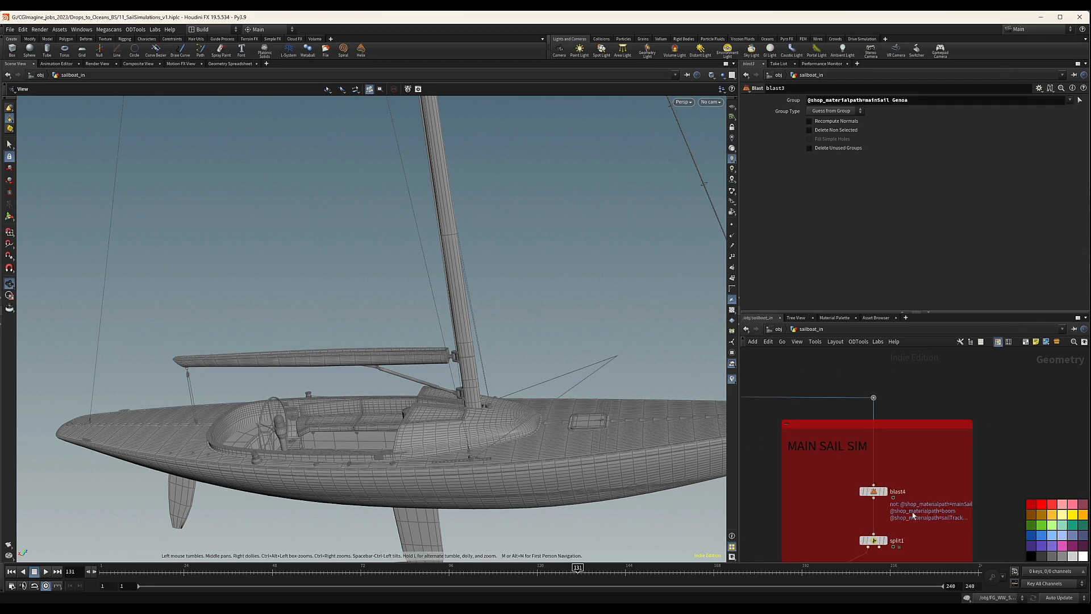
Display the blast4 node to examine the mainsail mesh around the boom, and display the remesh1 node for comparison.
click(884, 491)
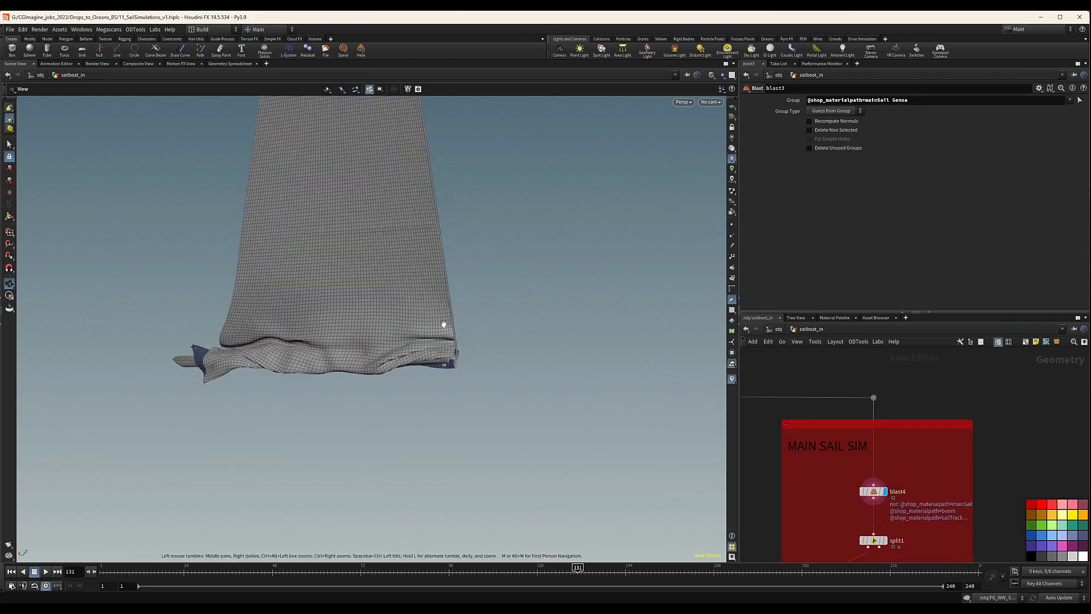
drag(444, 324, 330, 276)
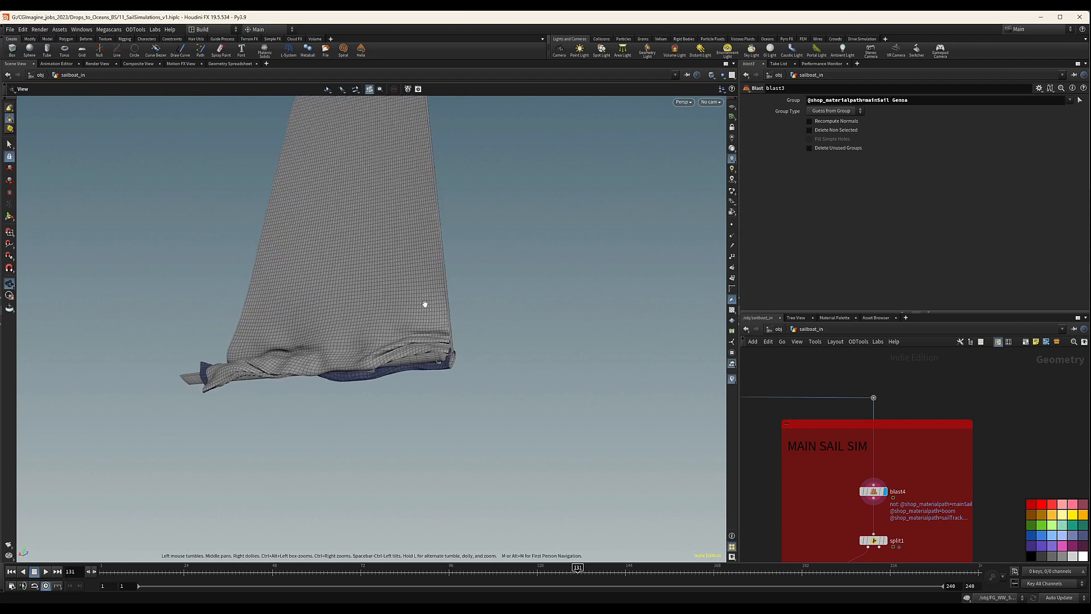
middle_drag(924, 519, 925, 418)
scroll(855, 473, up, 3)
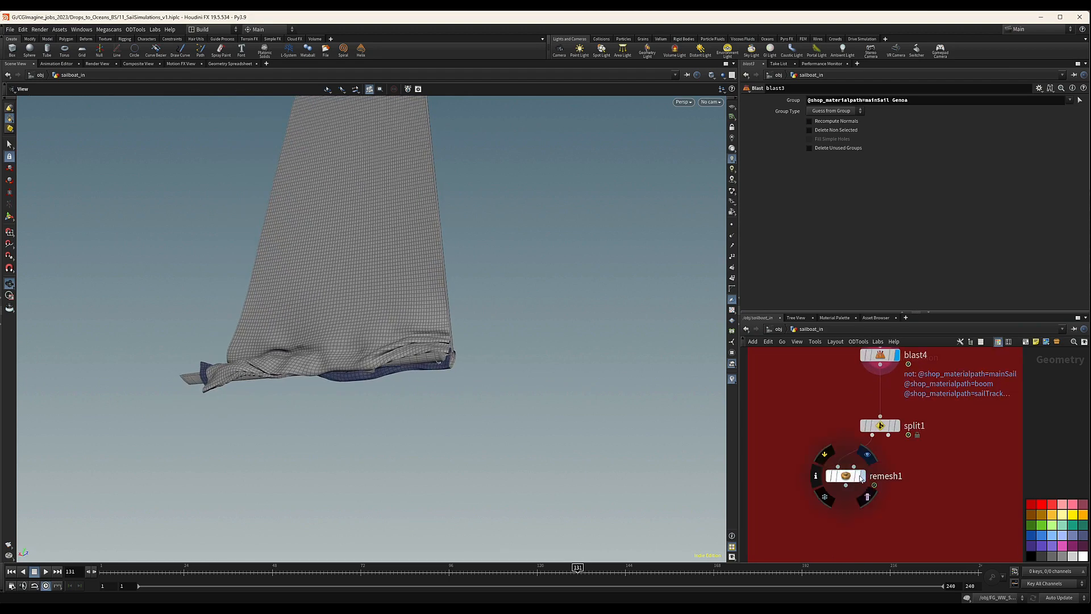
click(863, 477)
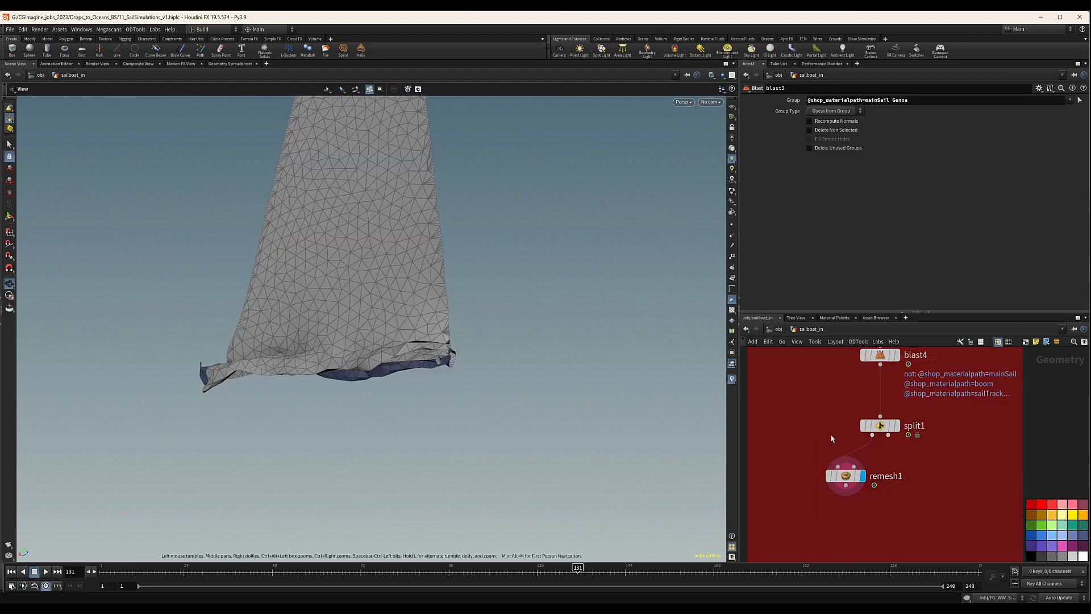
Set the remesh1 node's edge lengths to Adaptive and its gradation to 0.8.
click(845, 476)
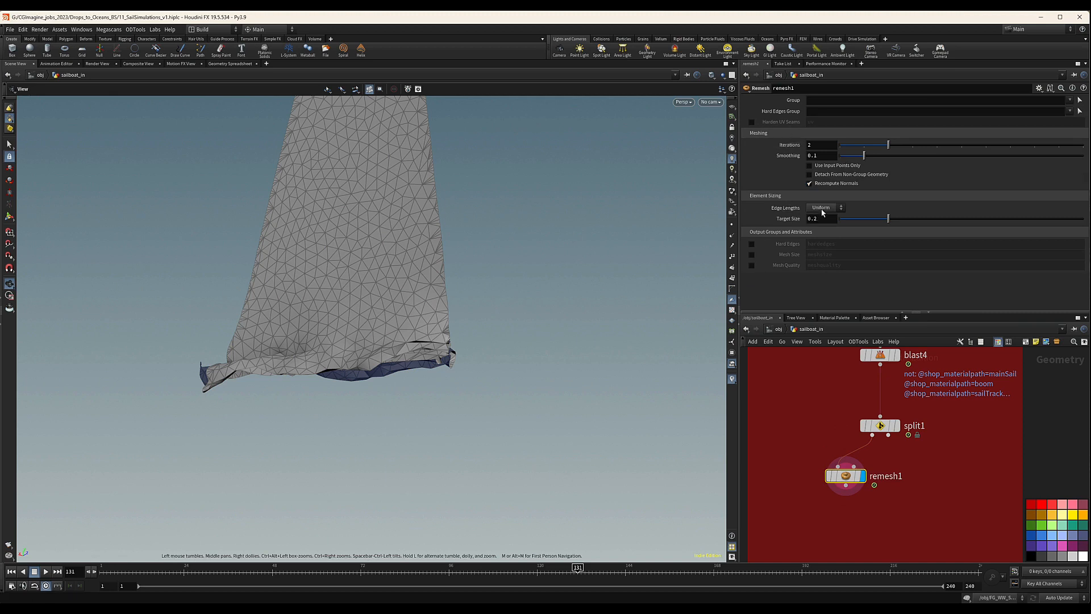
click(823, 210)
click(822, 225)
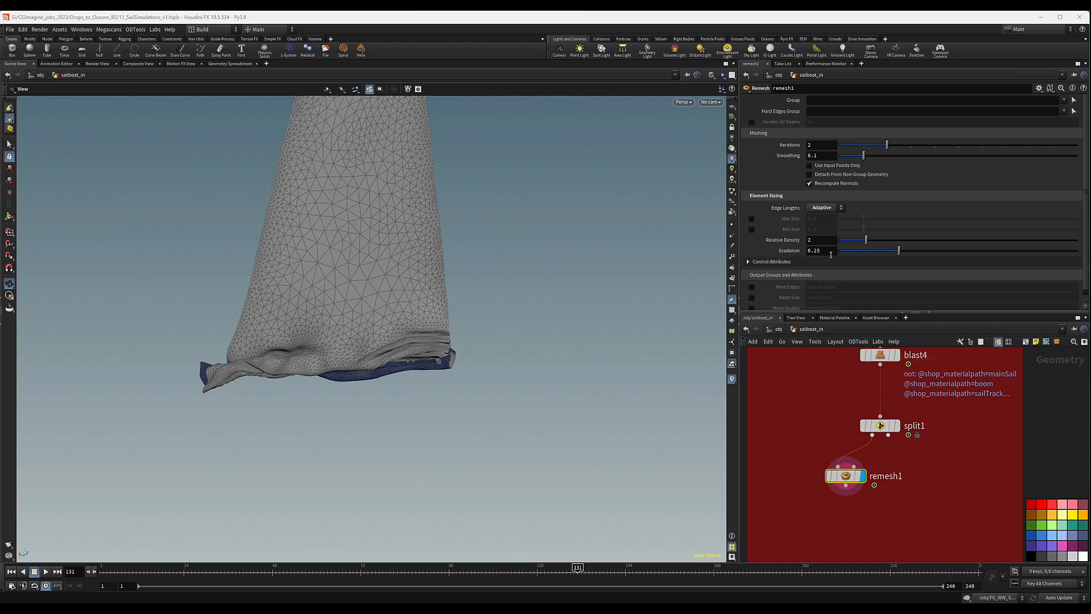
drag(829, 251, 811, 250)
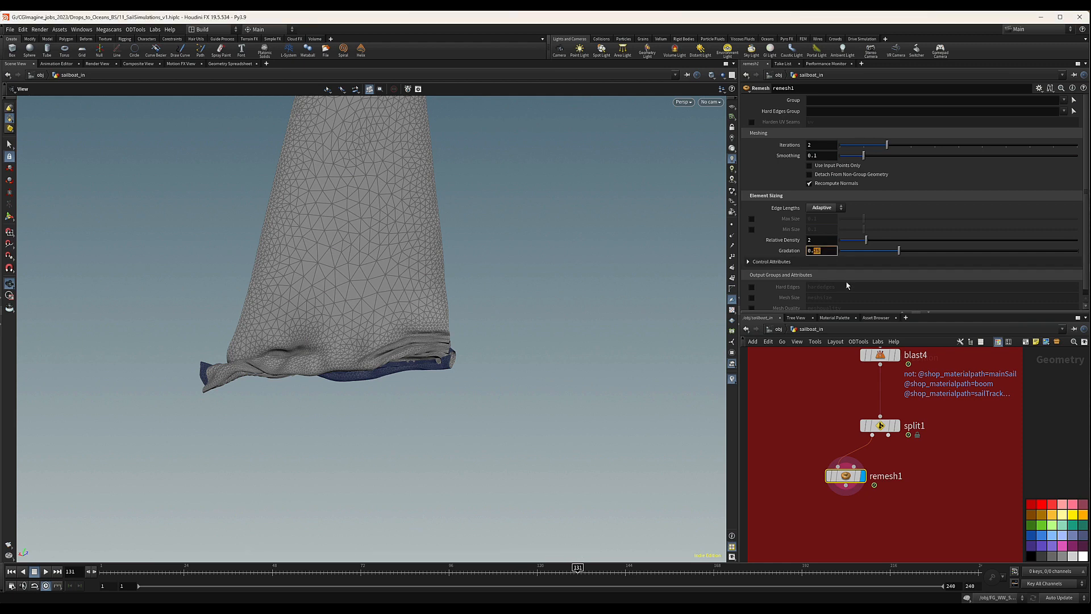
text(8)
key(Return)
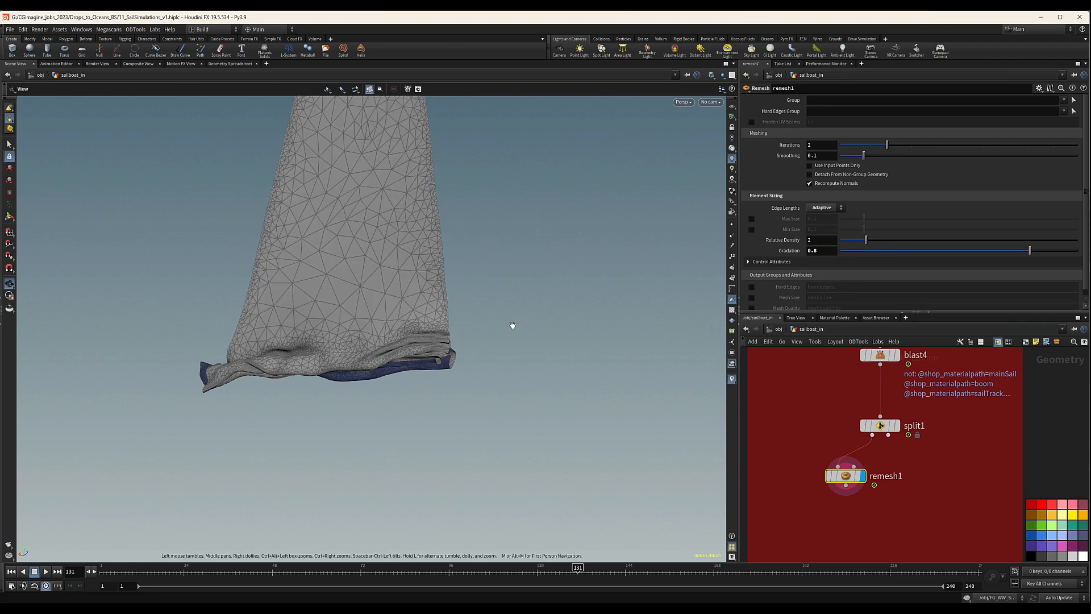
Examine the adaptive triangulation of the remeshed mainsail from its lower folds up to the tip.
drag(845, 477, 835, 472)
drag(380, 224, 398, 239)
middle_drag(398, 239, 463, 264)
drag(463, 265, 527, 220)
middle_drag(381, 103, 348, 184)
mouse_move(366, 138)
mouse_down()
mouse_move(333, 212)
mouse_move(398, 279)
mouse_move(366, 324)
mouse_move(380, 294)
mouse_move(385, 344)
mouse_move(395, 251)
mouse_move(396, 307)
mouse_up()
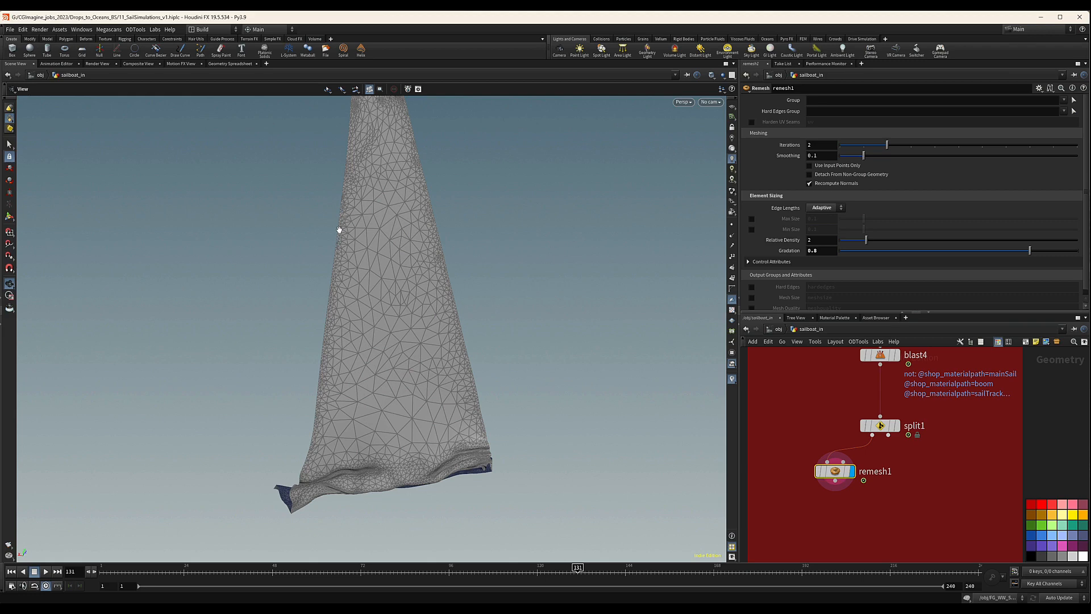
middle_drag(409, 291, 389, 343)
drag(390, 344, 382, 349)
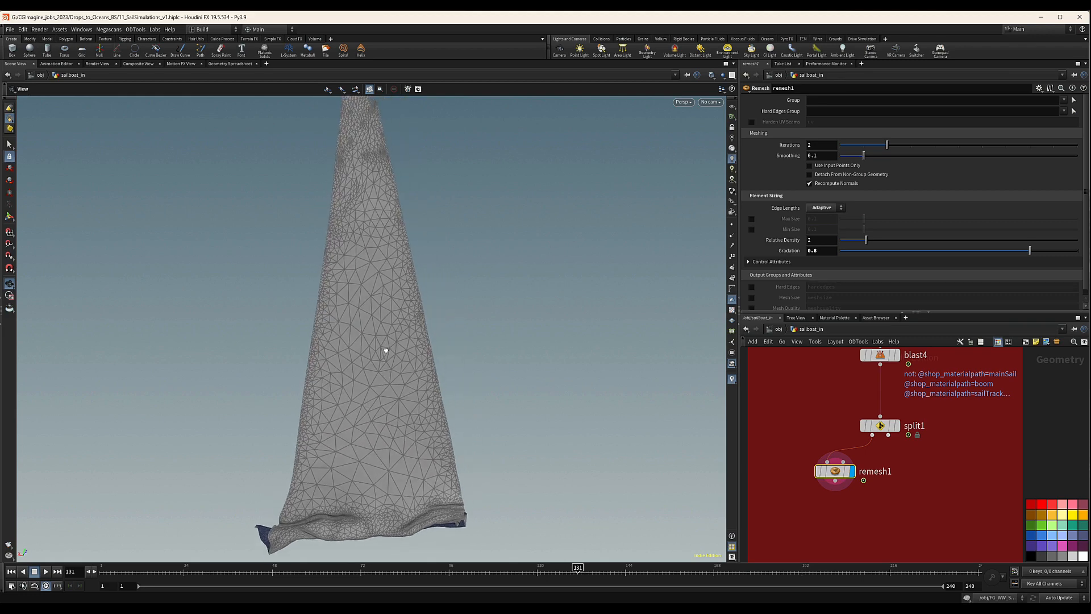
right_drag(383, 348, 302, 319)
middle_drag(393, 290, 385, 311)
scroll(929, 475, down, 2)
middle_drag(929, 475, 910, 420)
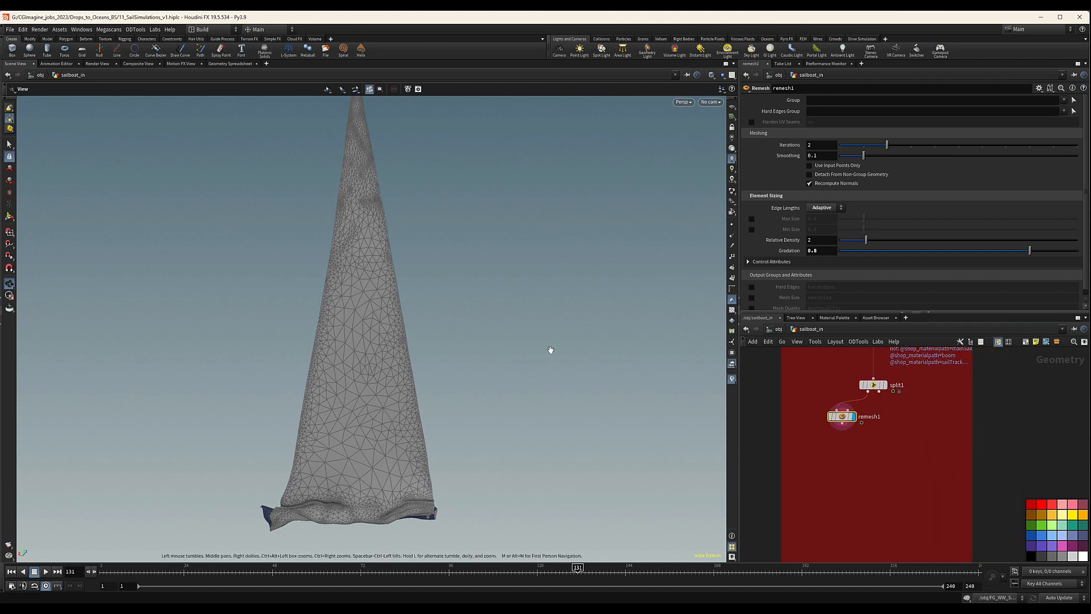
middle_drag(376, 387, 358, 319)
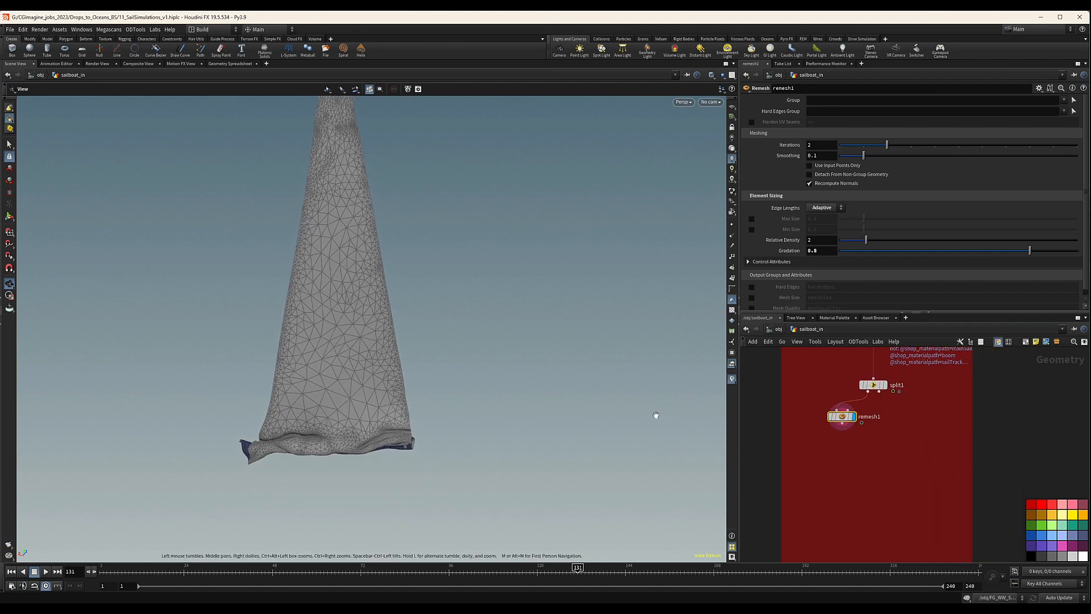
Add a Vellum Configure Cloth node below remesh1, feed it the remeshed sail, and display it.
scroll(862, 450, up, 1)
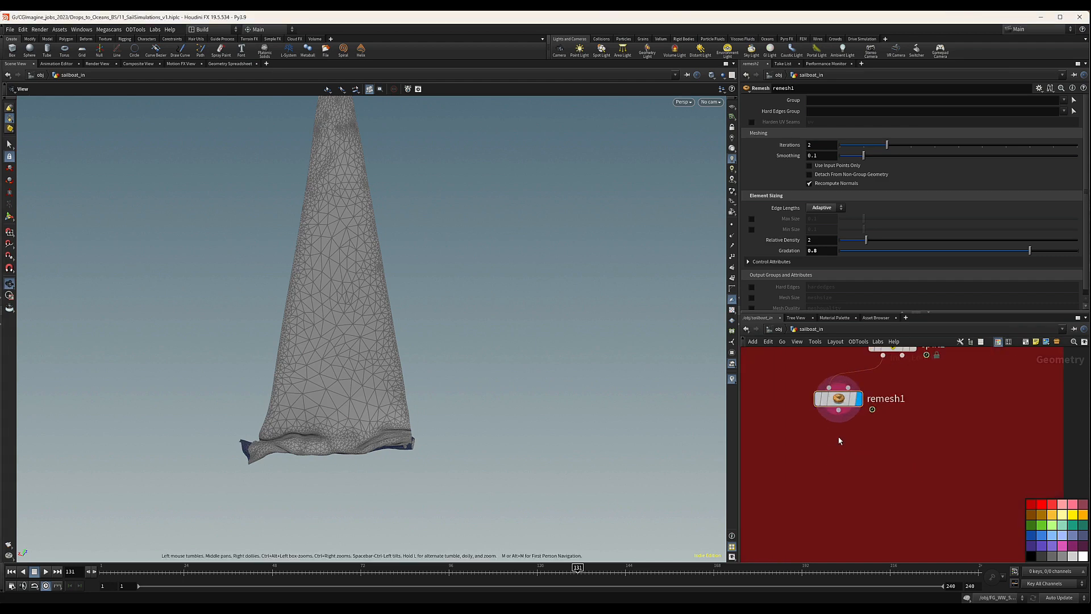
key(Tab)
text(vell)
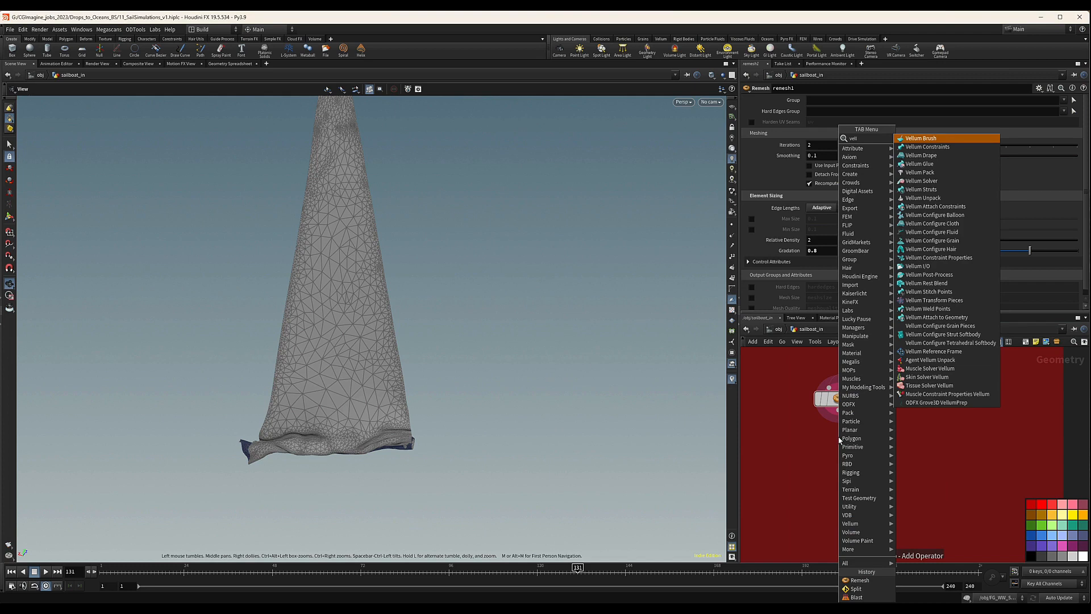
text( clo)
key(Return)
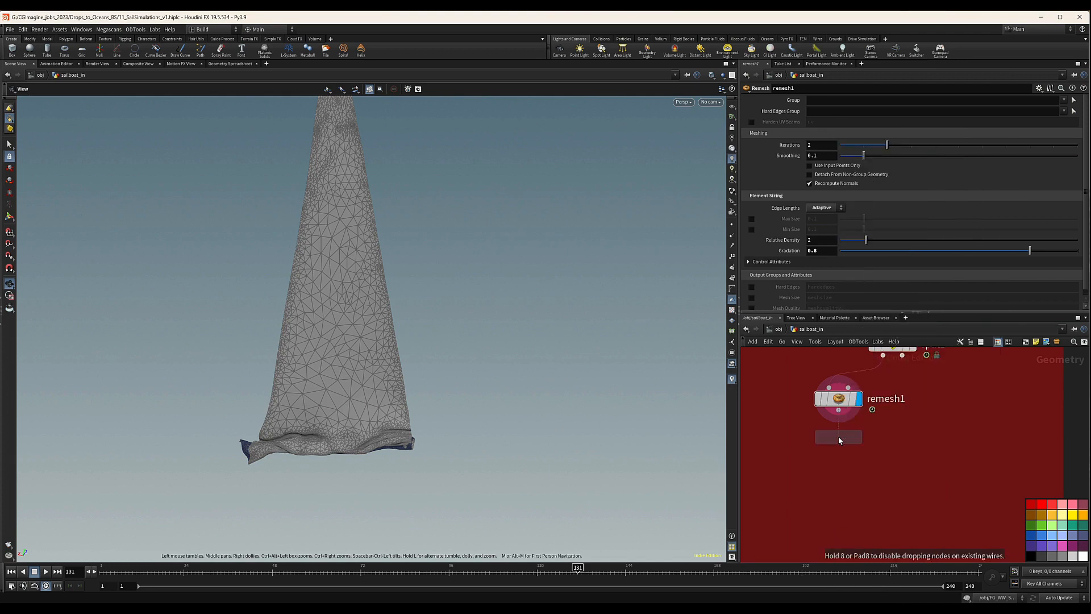
click(839, 439)
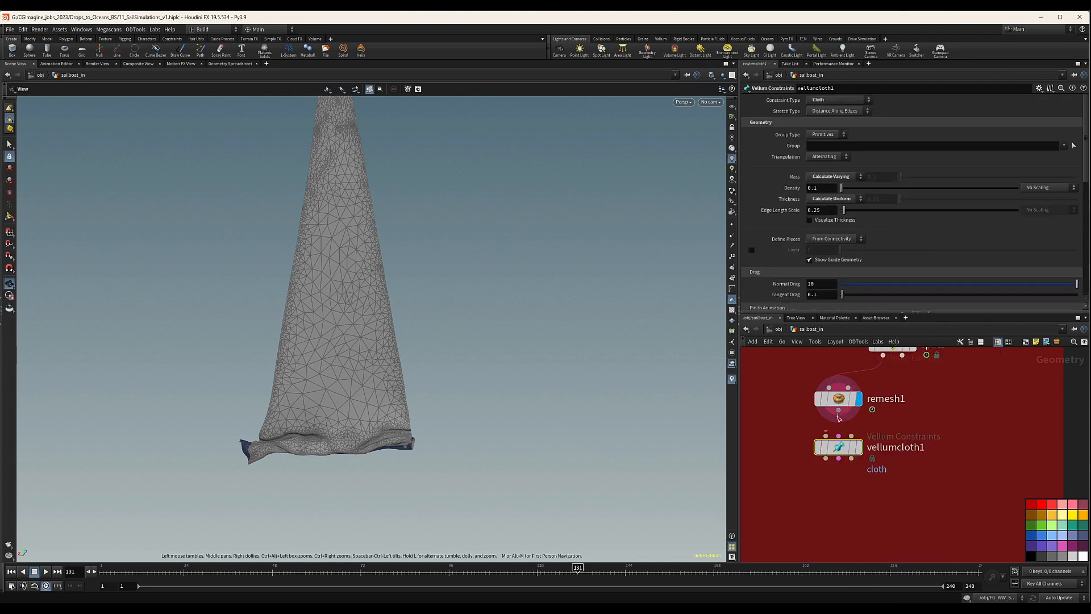
drag(840, 412, 852, 455)
mouse_move(790, 461)
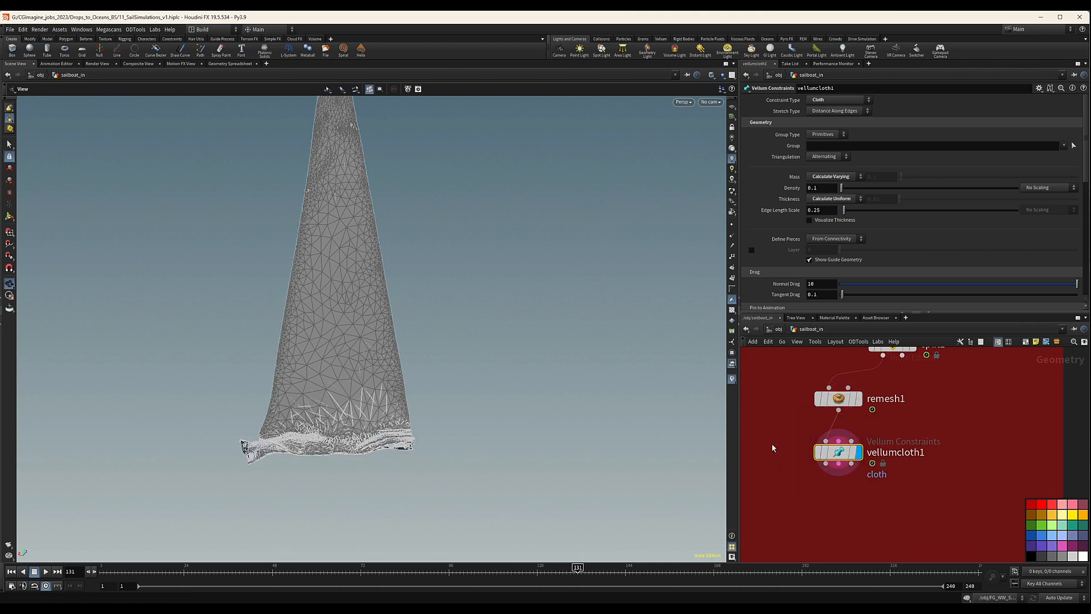
drag(786, 424, 934, 508)
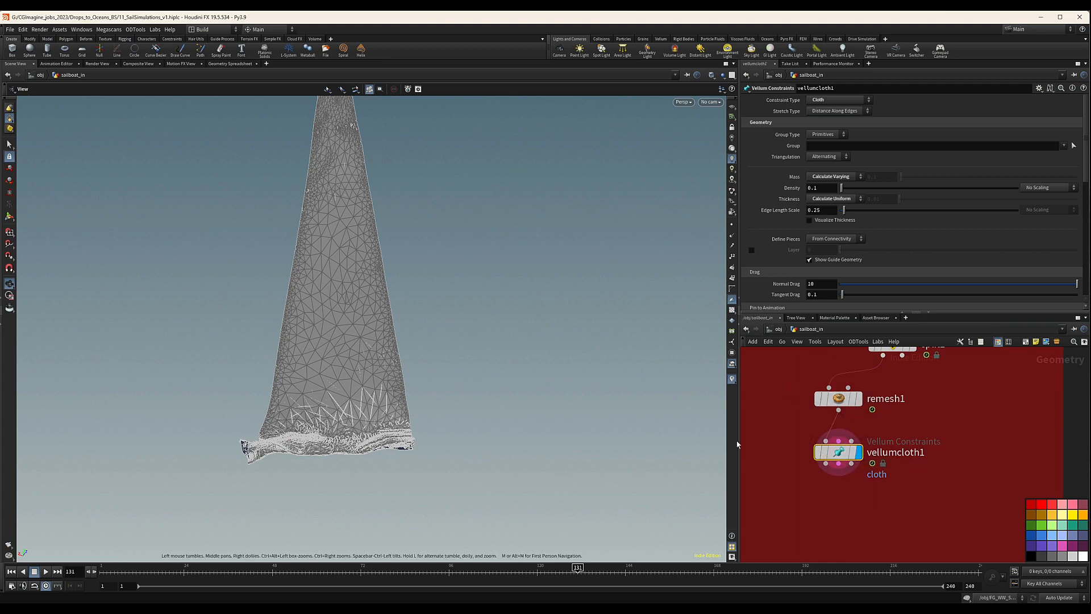
drag(840, 455, 840, 452)
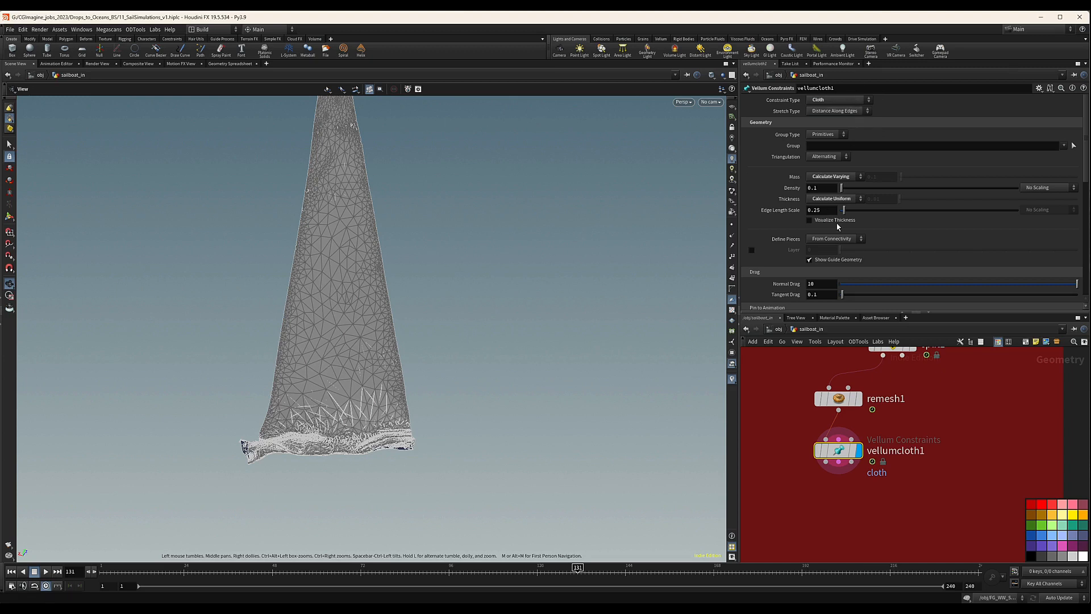
Set the stretch damping ratio of vellumcloth1 to 0.01 and review its bend settings.
scroll(899, 233, down, 3)
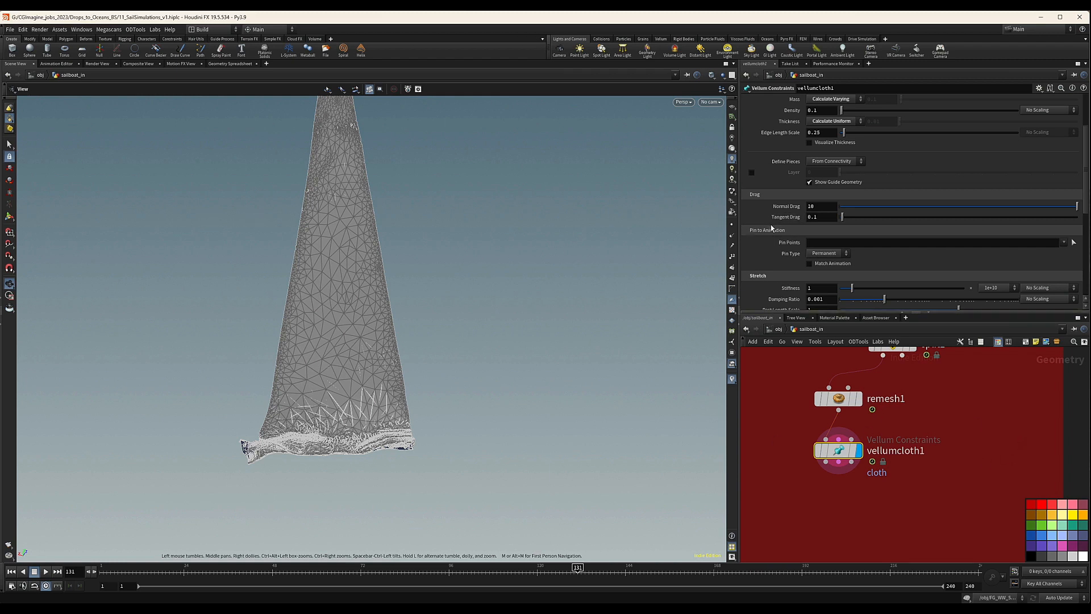
scroll(779, 233, down, 5)
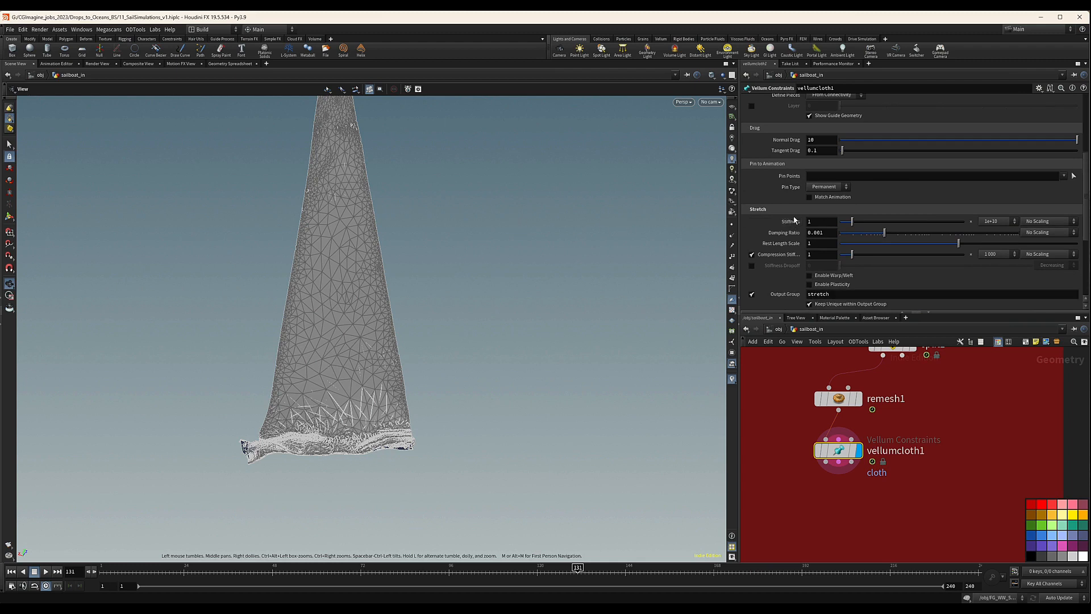
click(817, 233)
text(1)
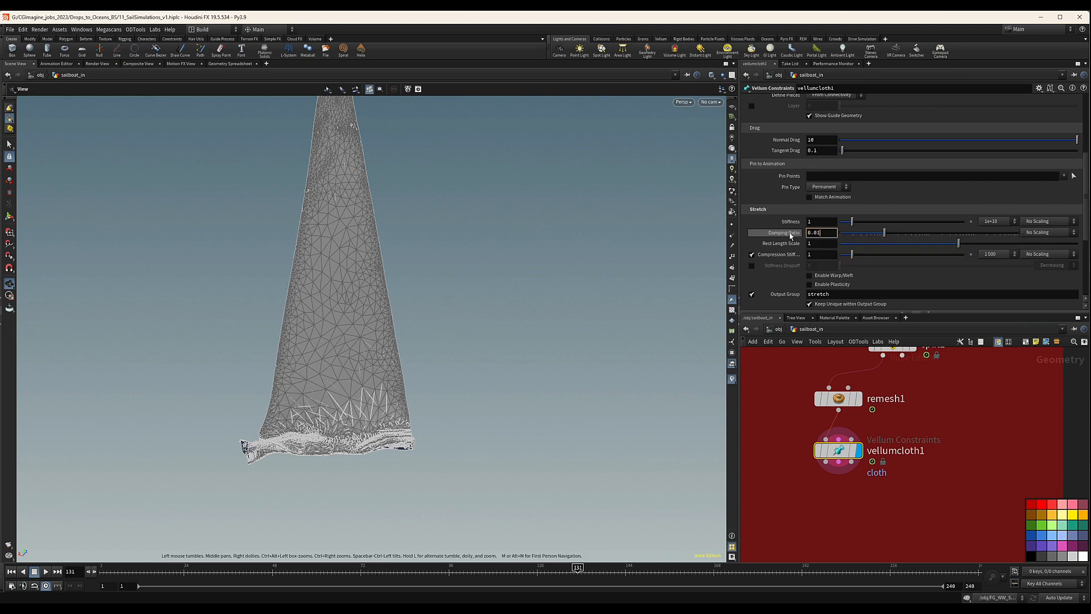
mouse_move(793, 237)
scroll(773, 275, down, 3)
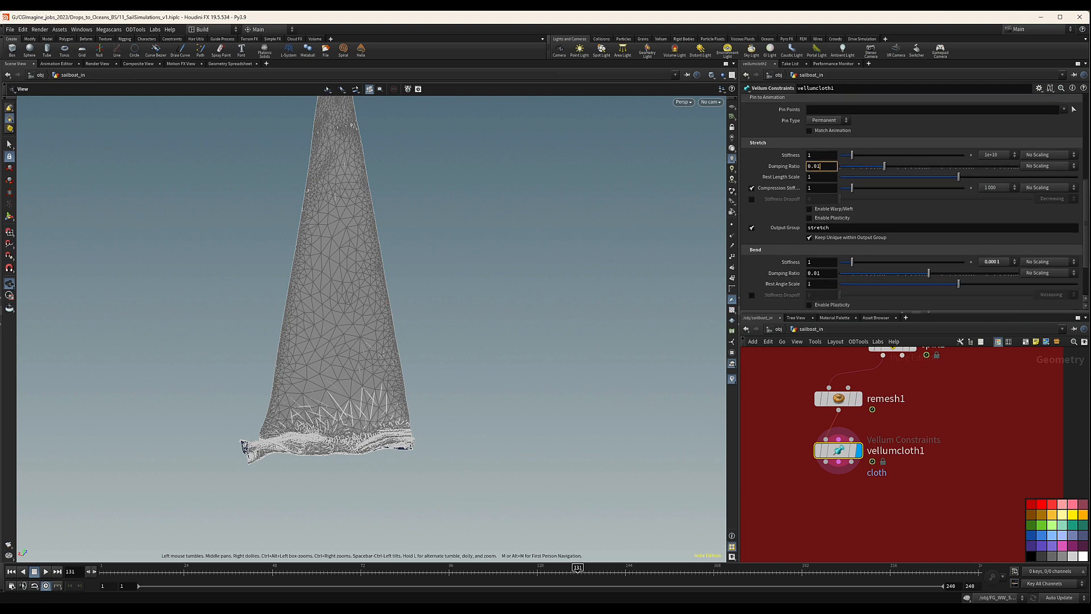
scroll(784, 267, down, 3)
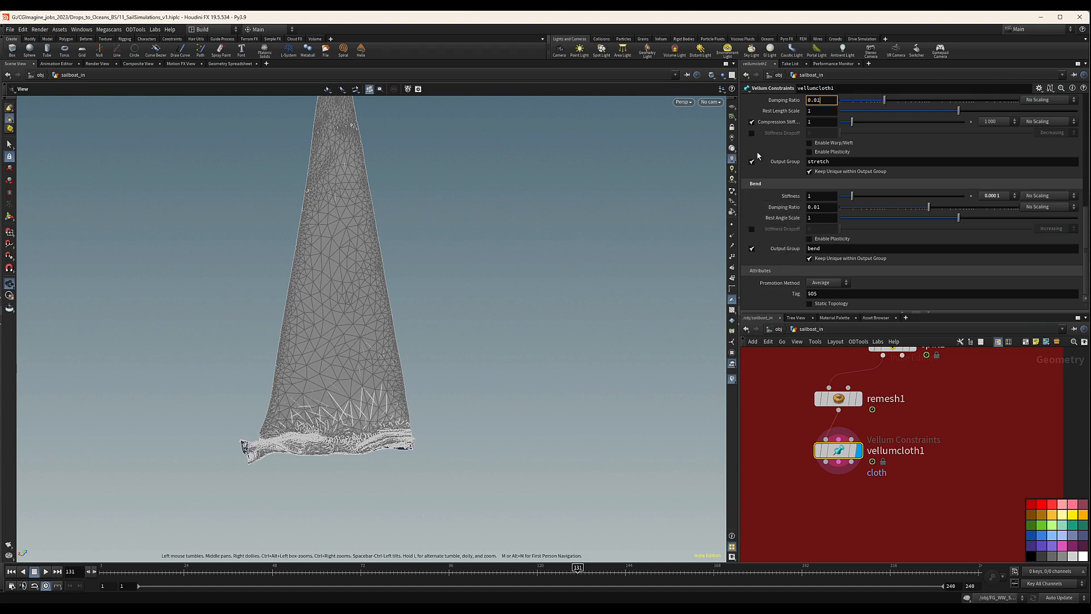
scroll(803, 220, up, 15)
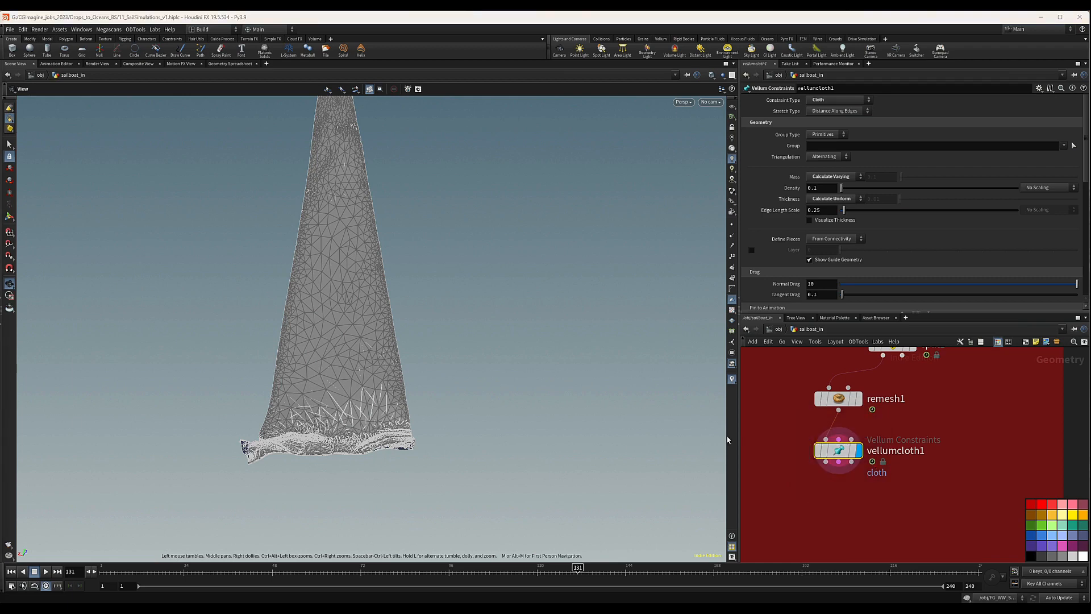
Add a Vellum Attach to Geometry node below vellumcloth1, fed by the cloth outputs and split1's non-selected geometry as the attachment target.
key(Tab)
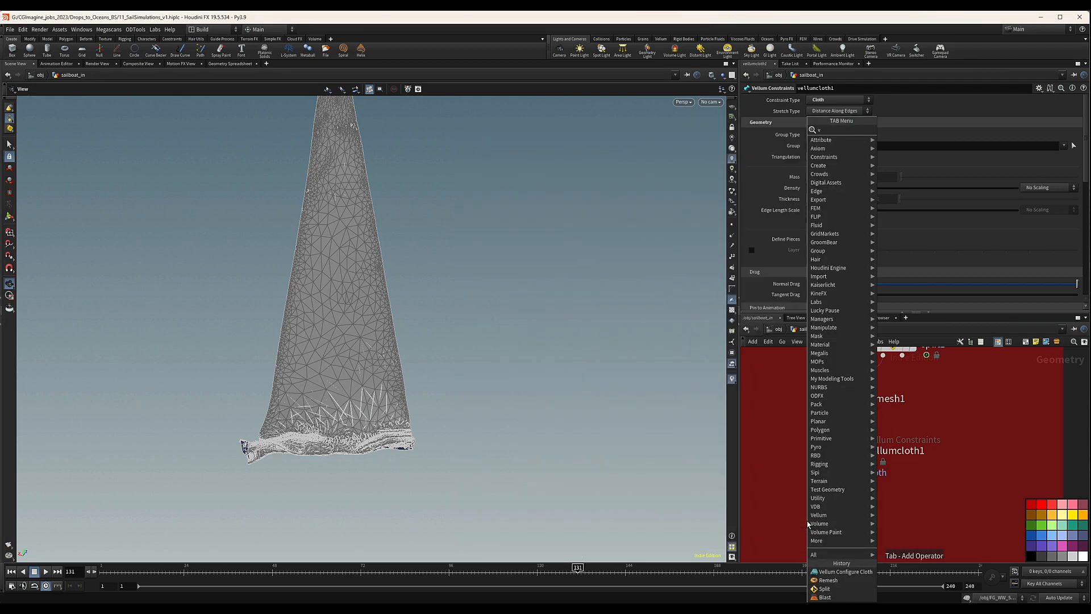
text(vellatt)
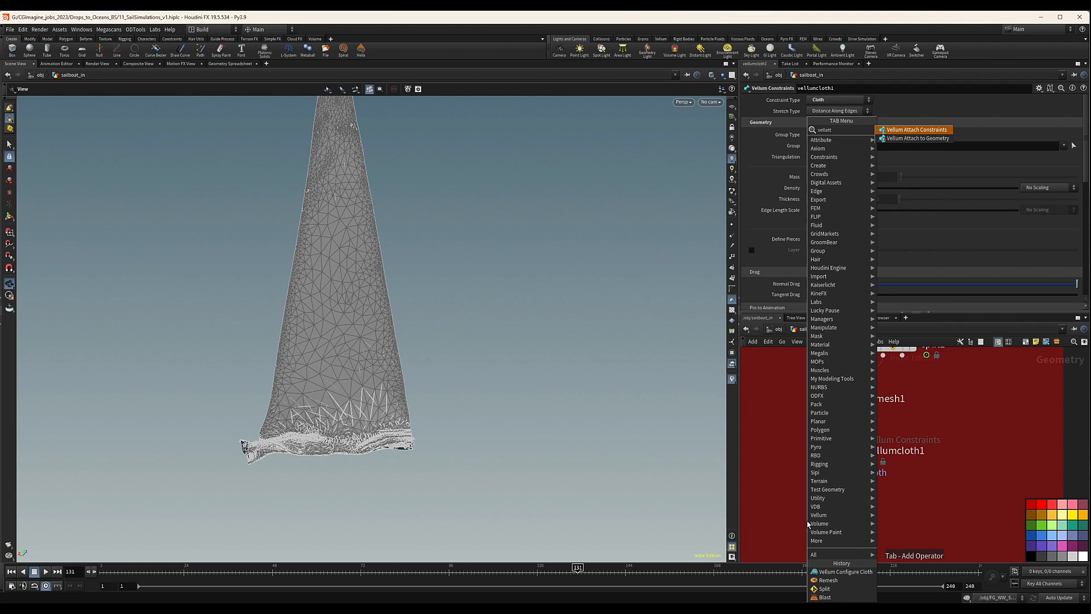
key(Return)
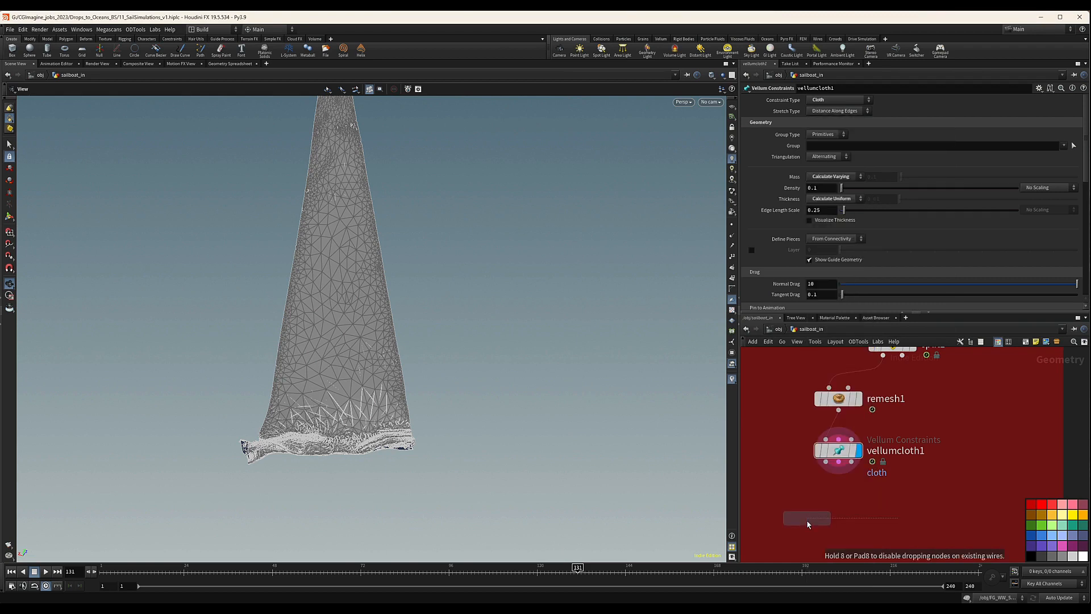
click(839, 515)
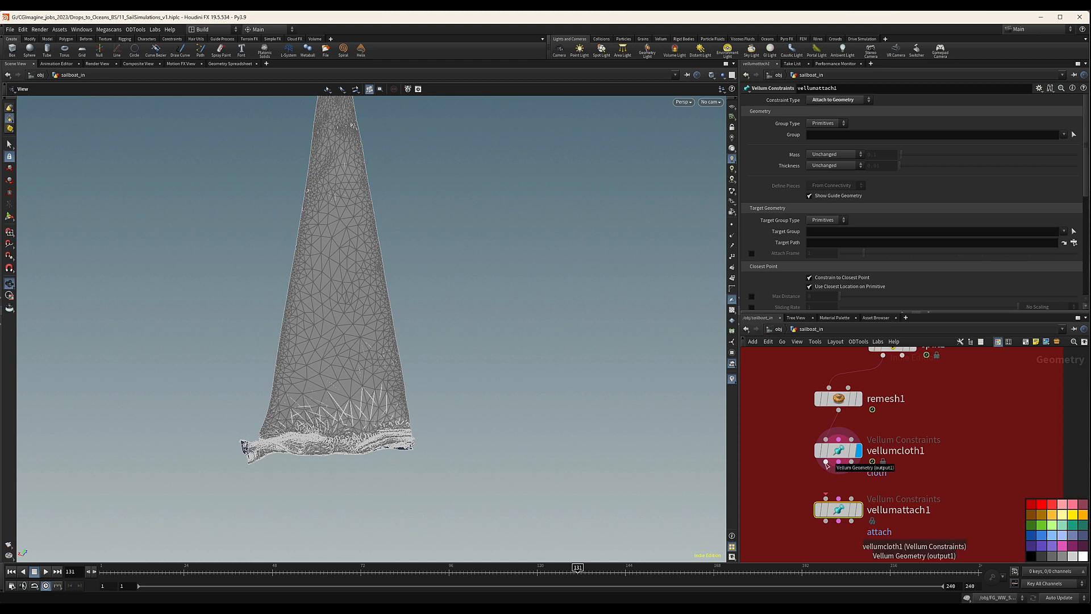
drag(826, 463, 839, 499)
middle_drag(951, 469, 946, 478)
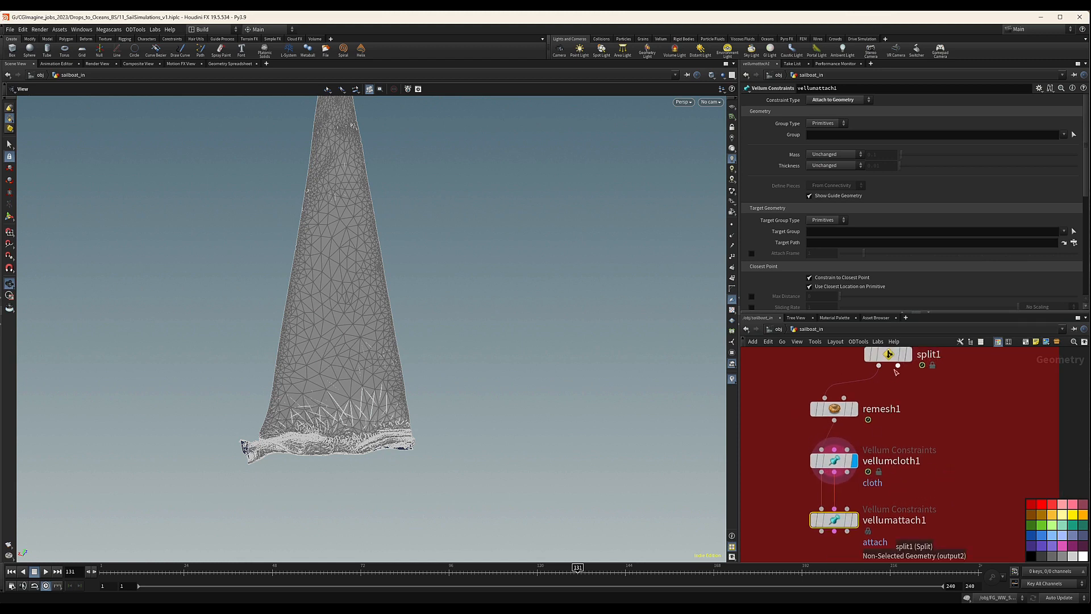
drag(898, 366, 865, 512)
Place a Null node beside remesh1 and connect it to split1's non-selected geometry output.
key(Tab)
text(nu)
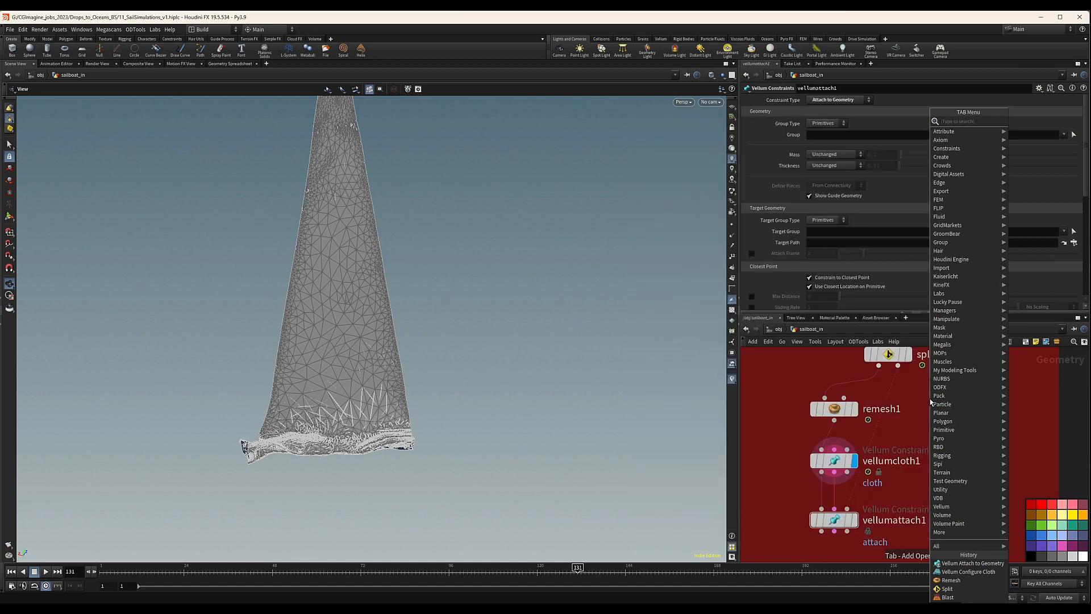
key(Return)
click(930, 397)
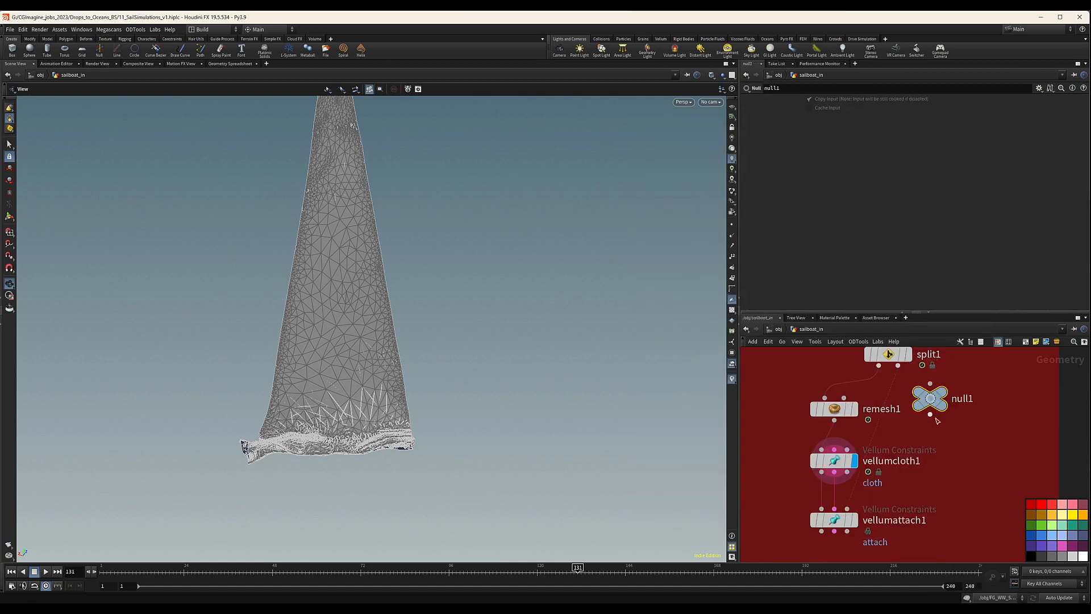
drag(942, 405, 934, 432)
scroll(934, 388, up, 2)
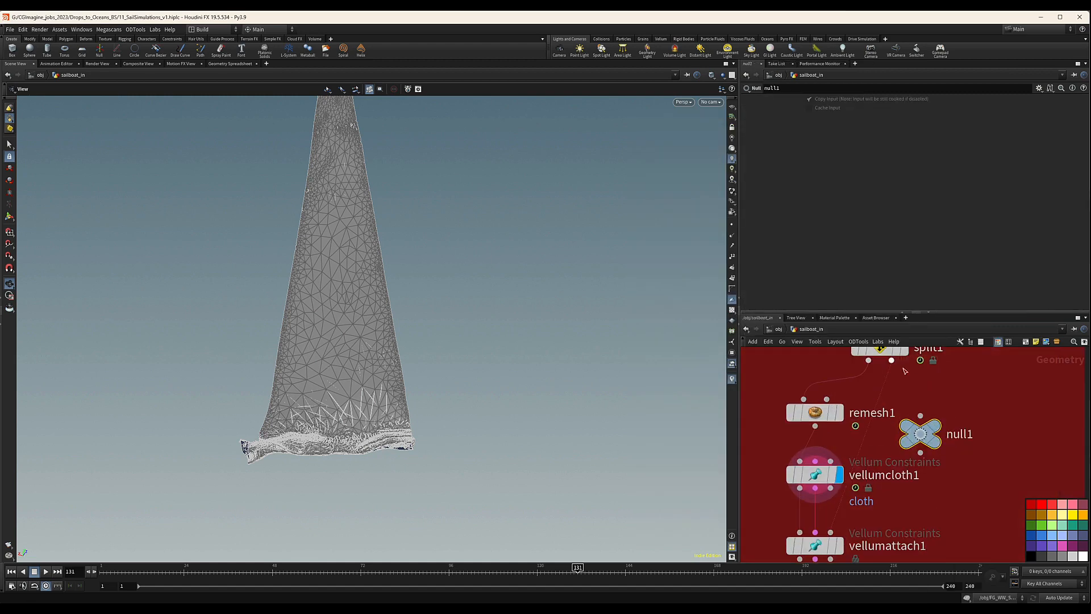
drag(892, 361, 910, 400)
click(920, 415)
Rename the null1 node to attachGeo and display its boom and sail track geometry in the viewport.
double_click(965, 433)
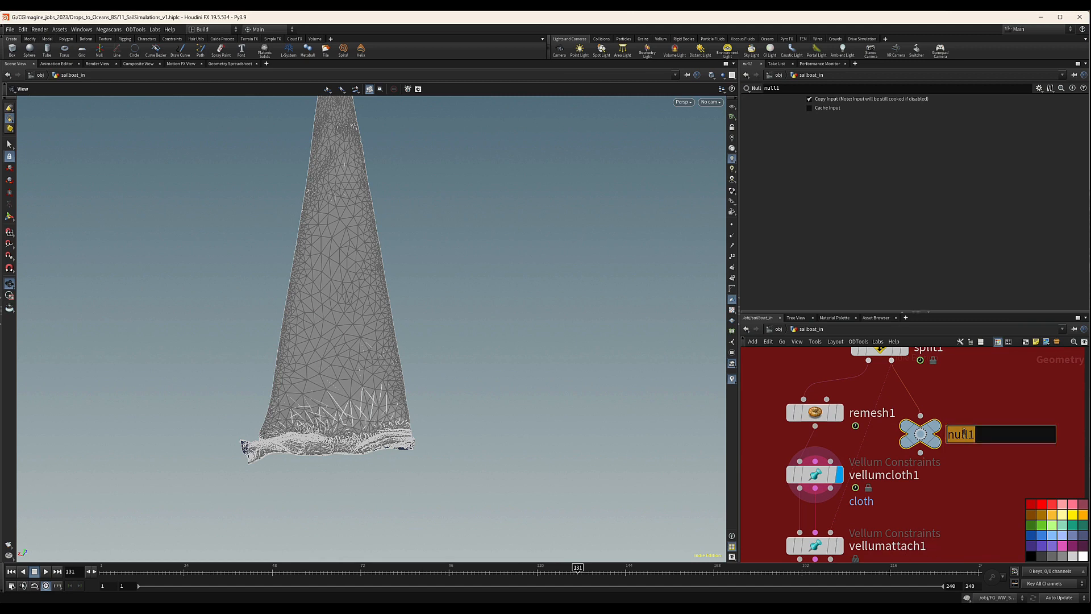
text(atta)
text(ch)
text(Geo)
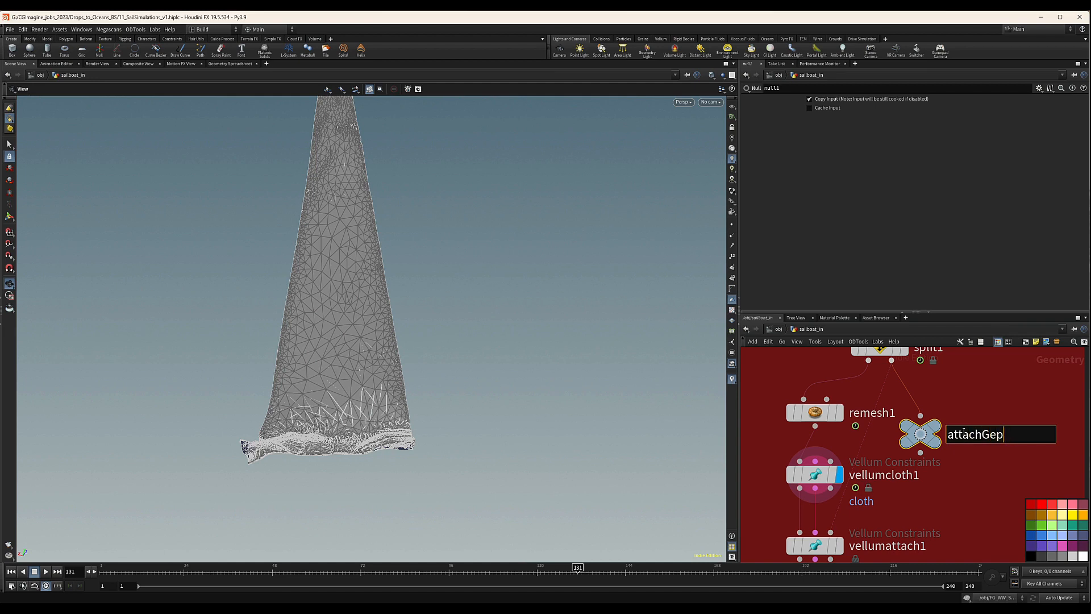
key(Return)
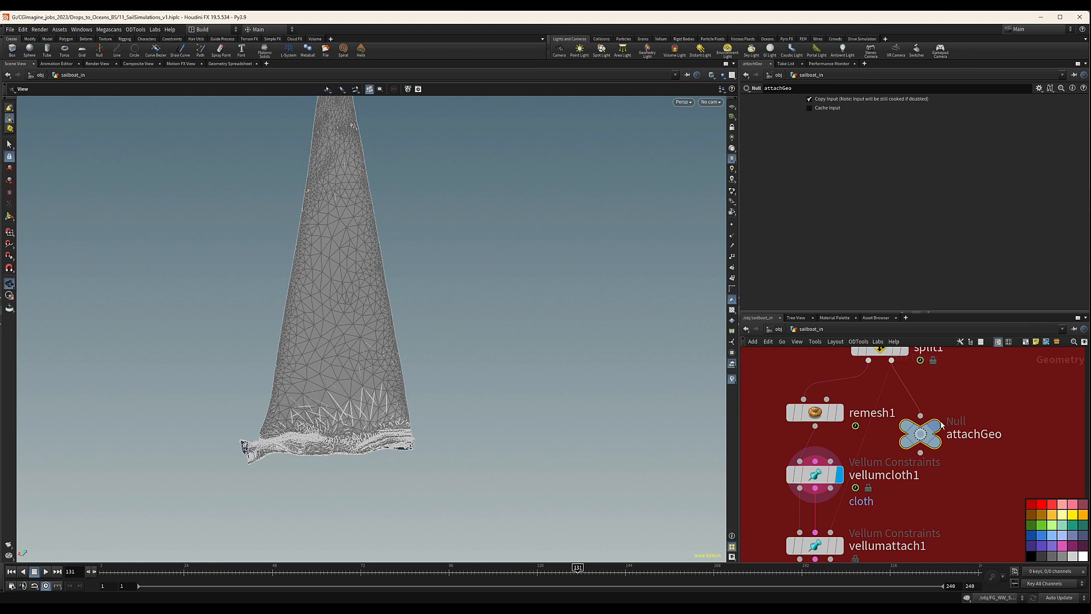
click(935, 434)
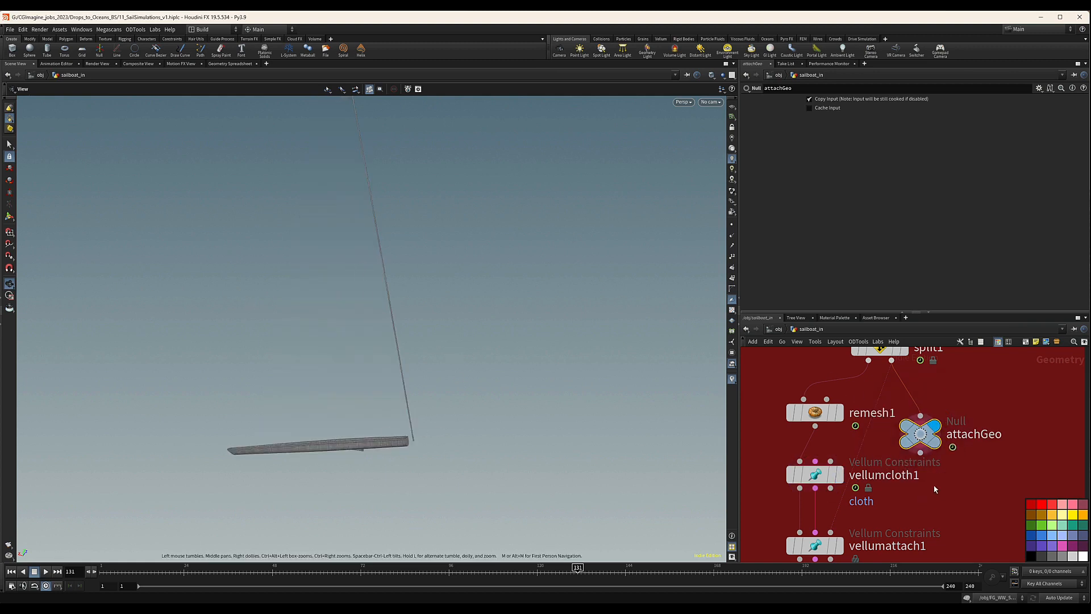
Connect attachGeo's output to the third input of vellumattach1 as the attachment target.
middle_drag(935, 489, 952, 470)
click(937, 435)
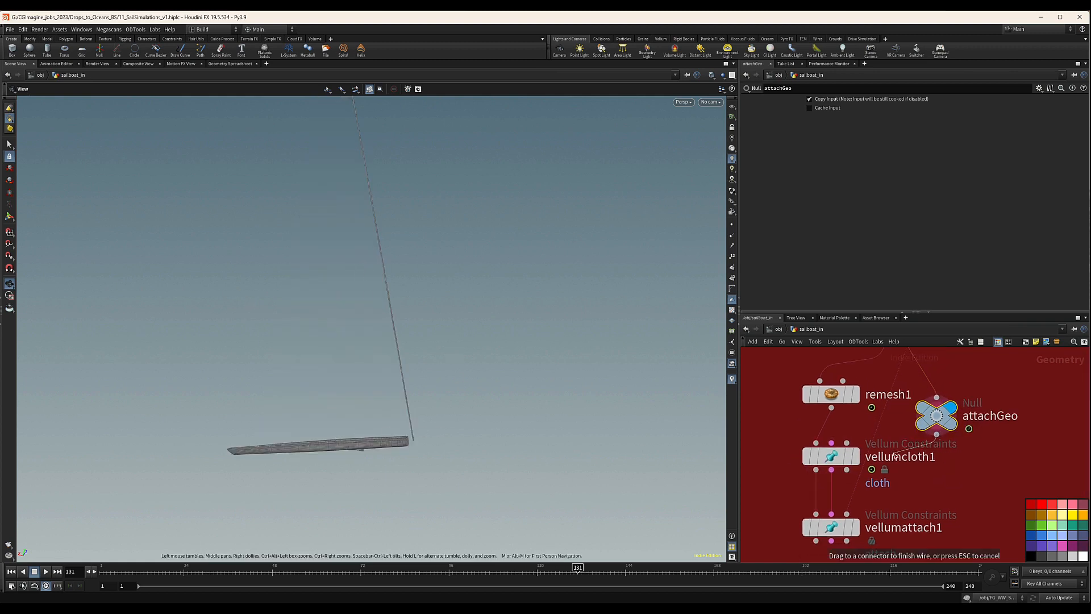
click(847, 514)
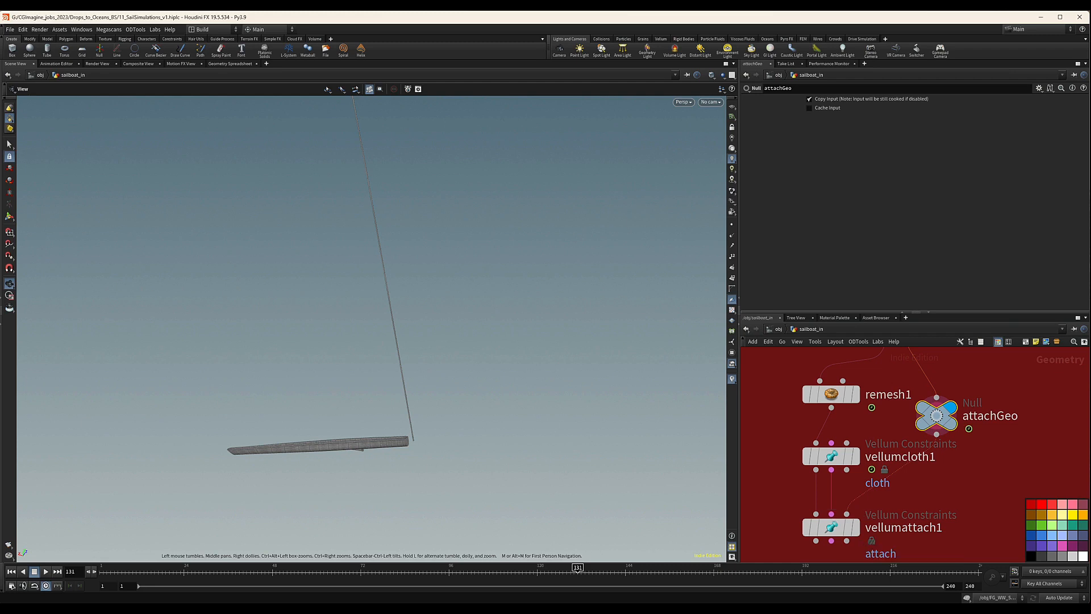
mouse_move(848, 516)
Display vellumattach1 and view its attachment constraints across the whole sail.
scroll(994, 503, down, 1)
middle_drag(980, 489, 967, 420)
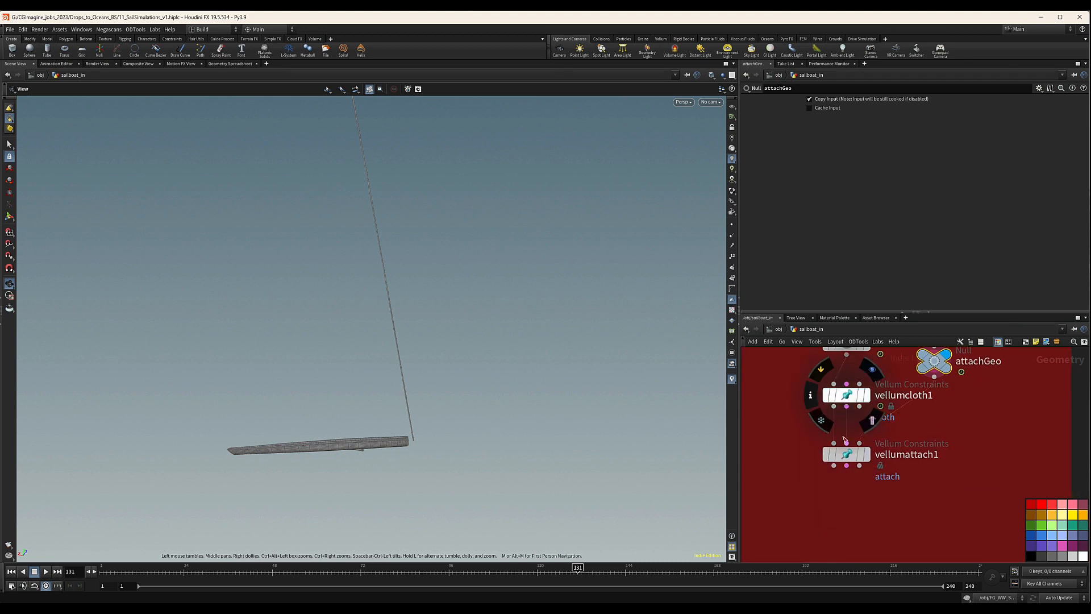
mouse_move(836, 463)
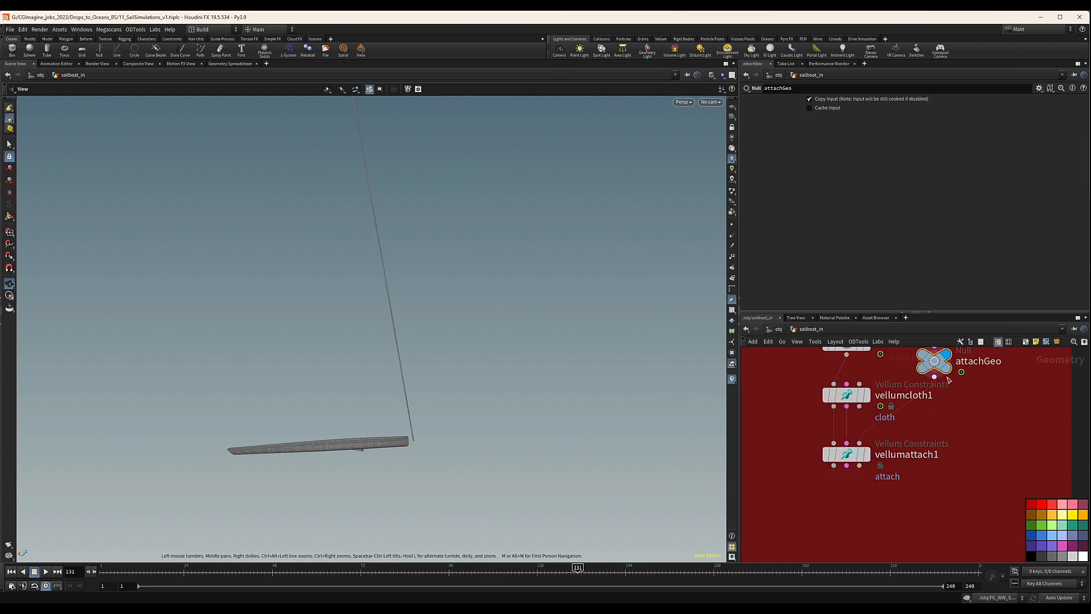
click(867, 455)
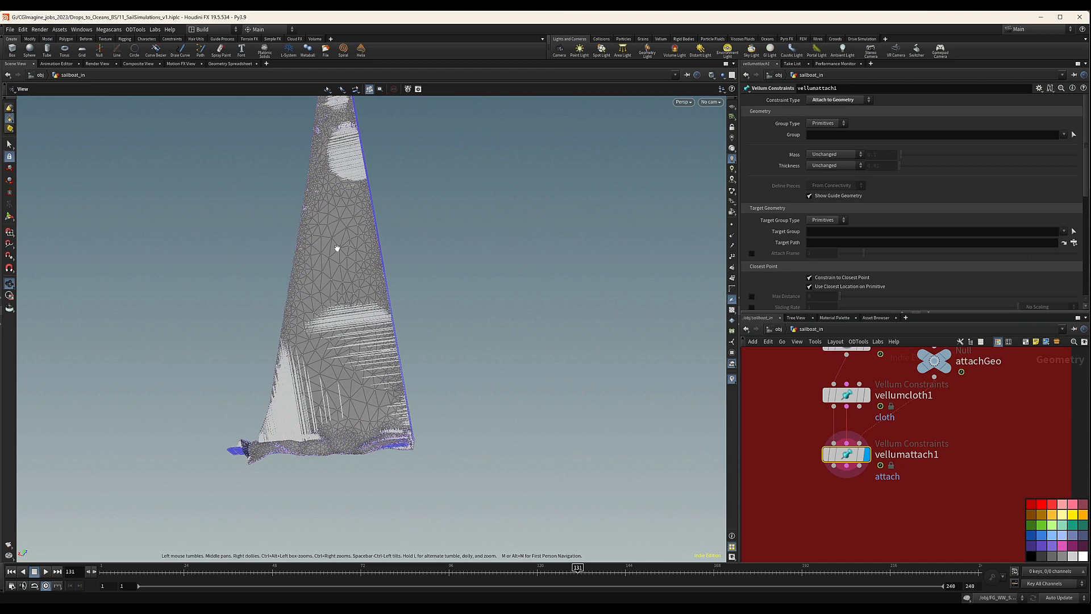
drag(337, 248, 317, 250)
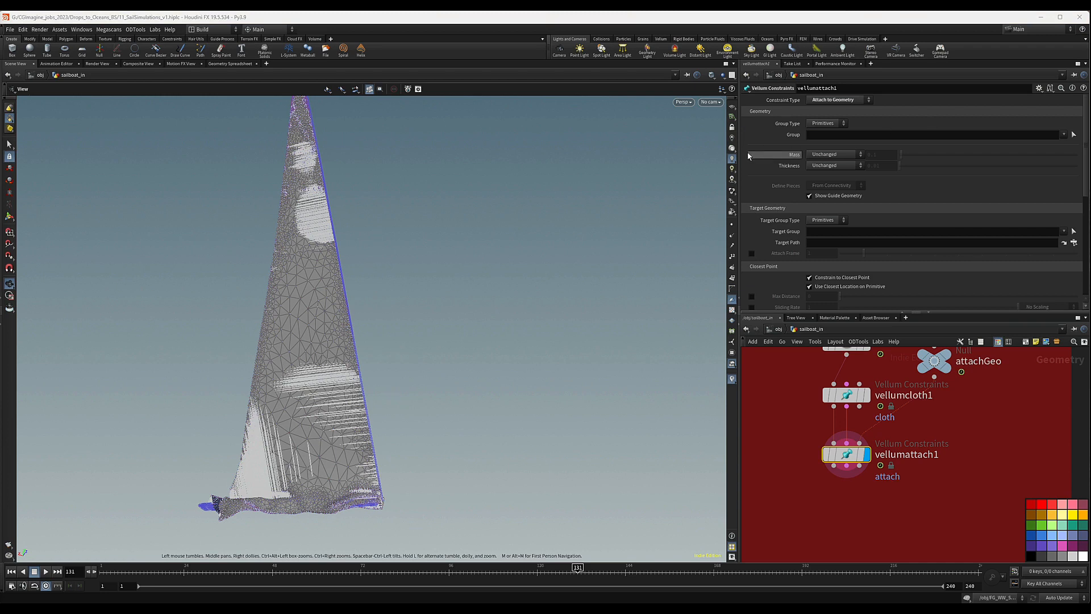
Enable the Attach Frame of vellumattach1, set it to 48, and move the timeline to frame 48.
scroll(753, 227, down, 2)
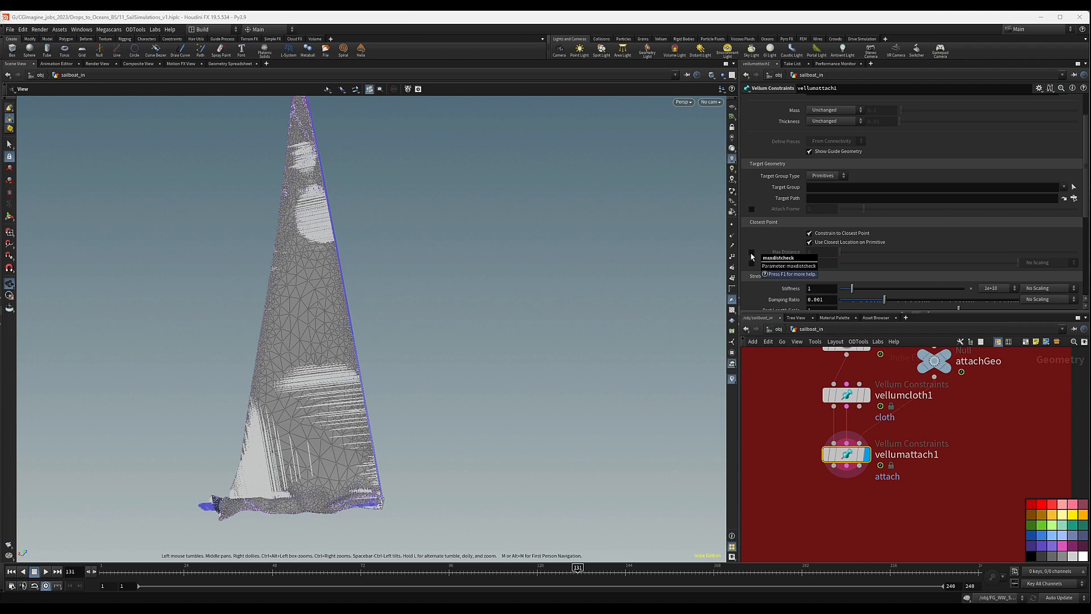
click(752, 209)
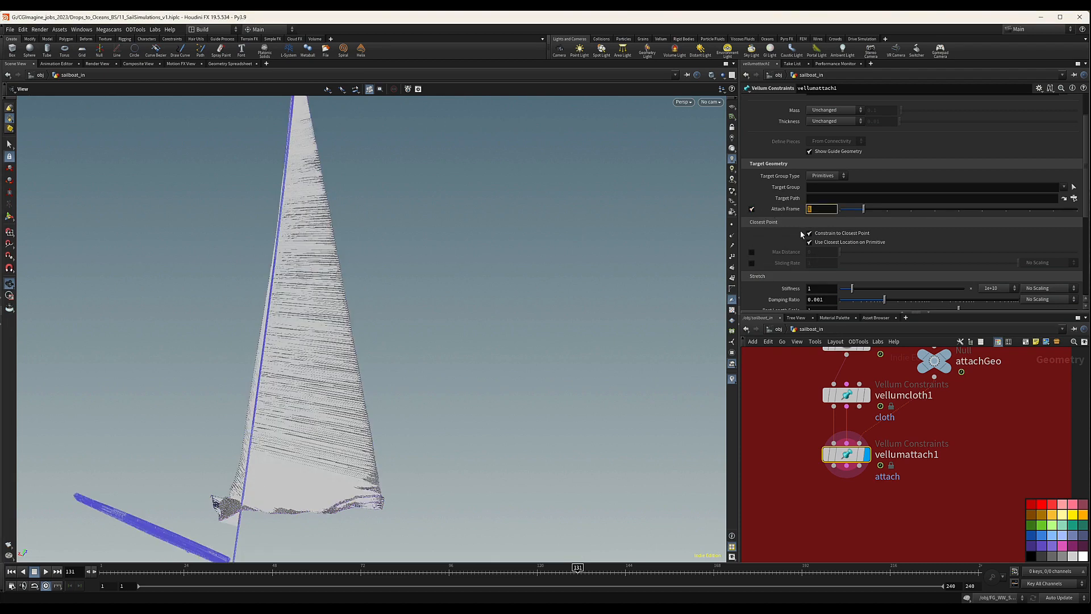
text(48)
key(Return)
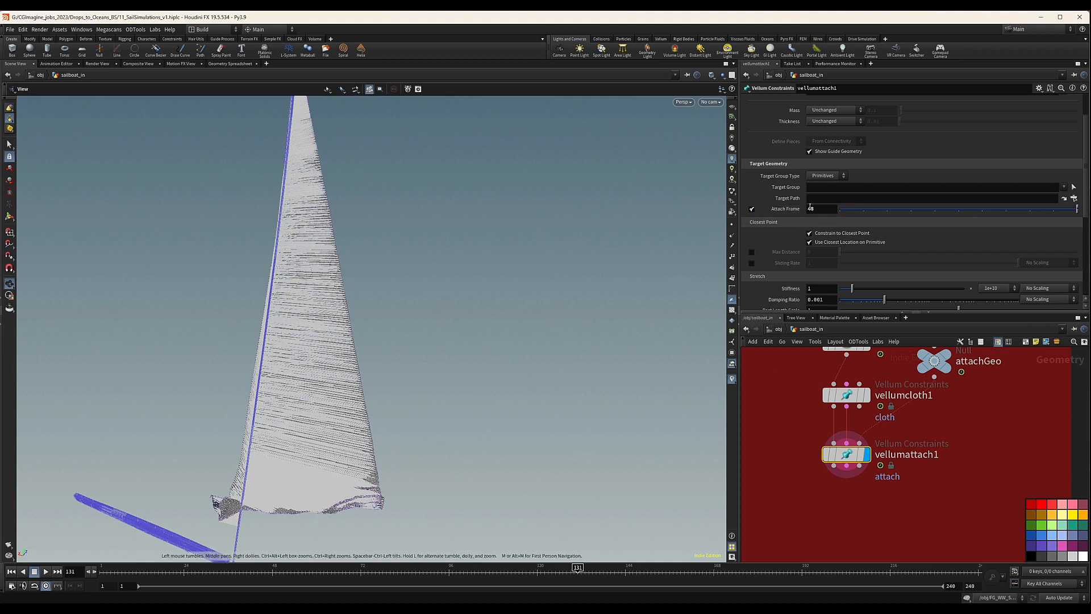
click(273, 574)
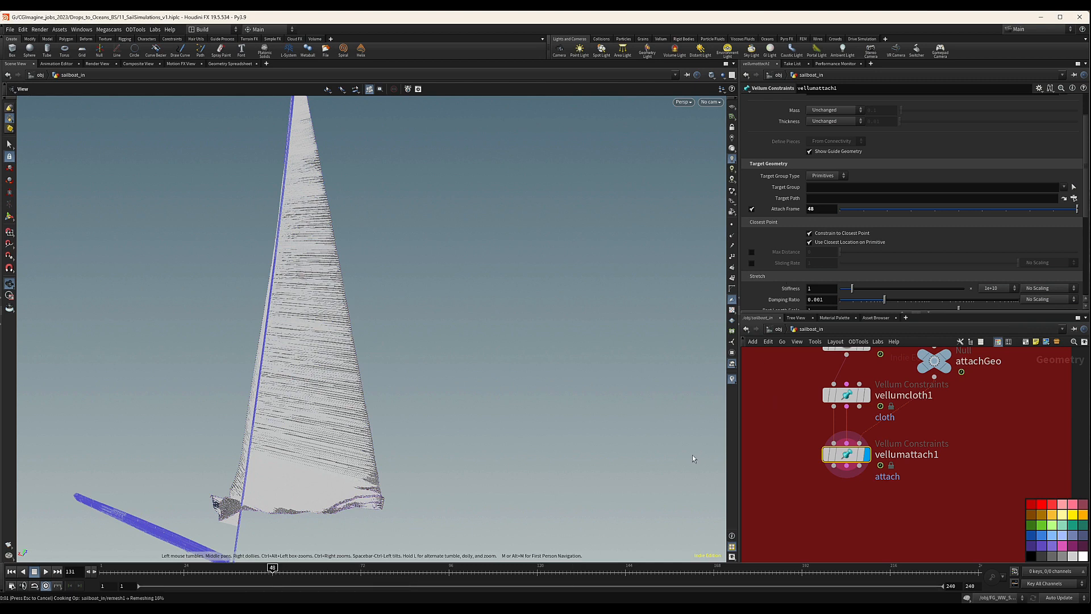
drag(235, 419, 302, 375)
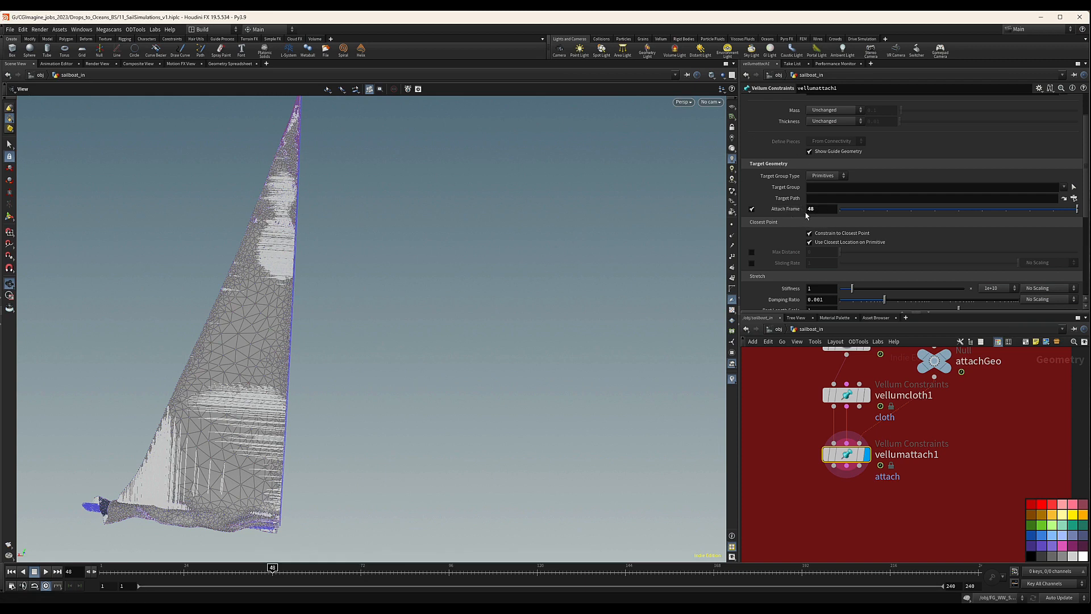
Enable the closest-point Max Distance of vellumattach1 and set it to 0.1.
click(751, 252)
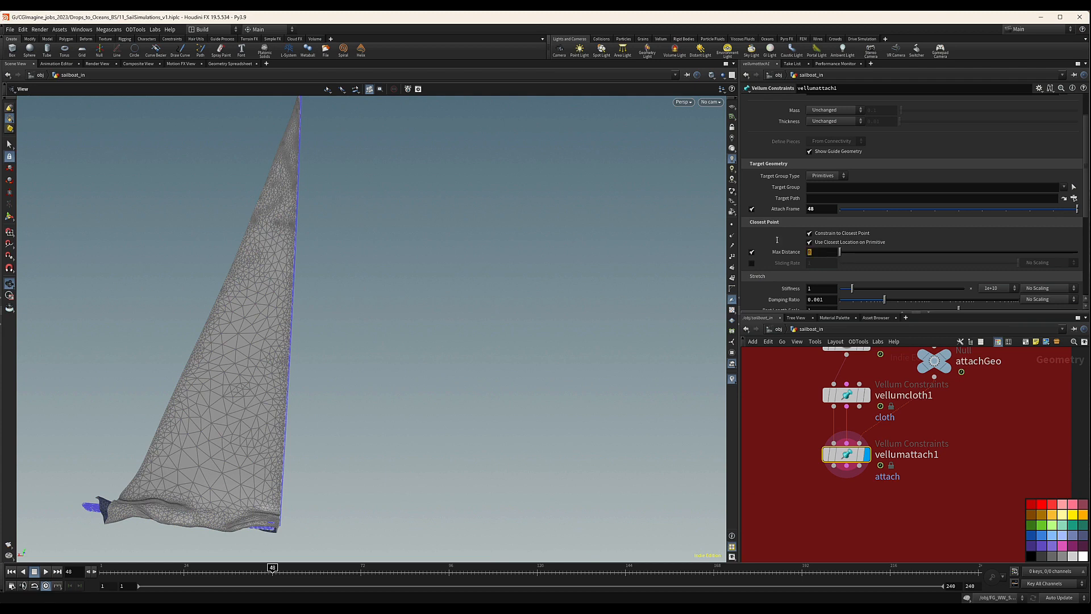
click(820, 255)
text(0.1)
key(Return)
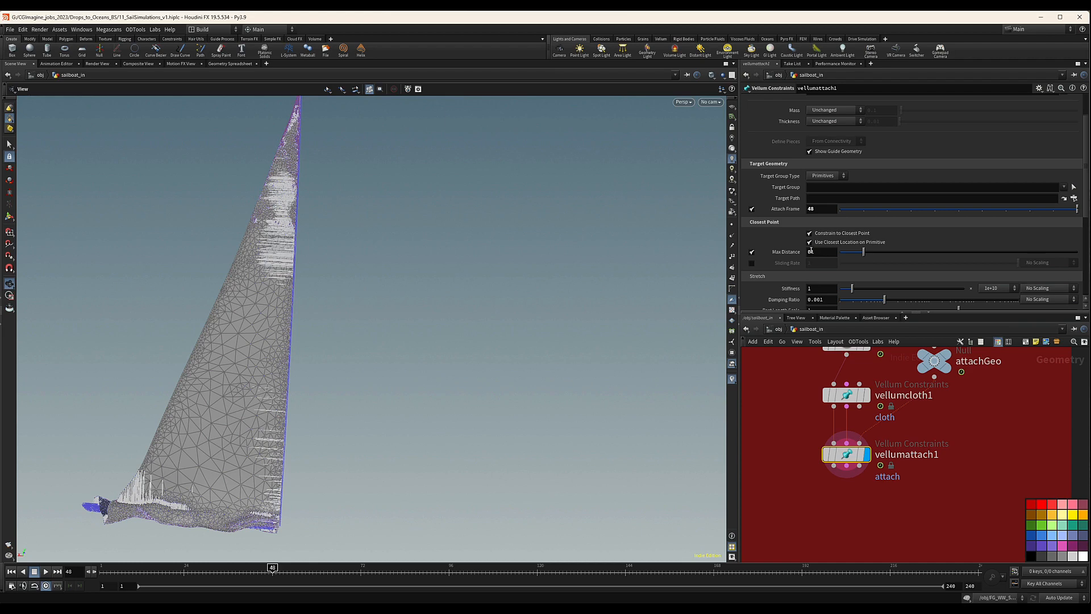
click(811, 251)
text(.)
key(Return)
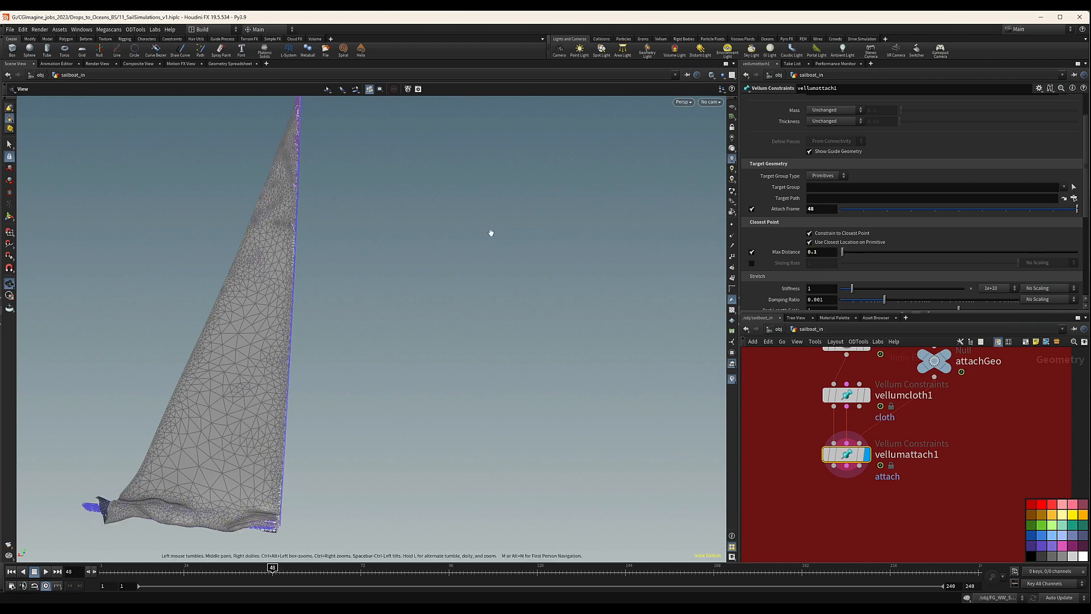
Examine the attachment constraints along the sail's track edge and around the boom from several angles.
right_drag(323, 193, 622, 168)
drag(309, 262, 349, 214)
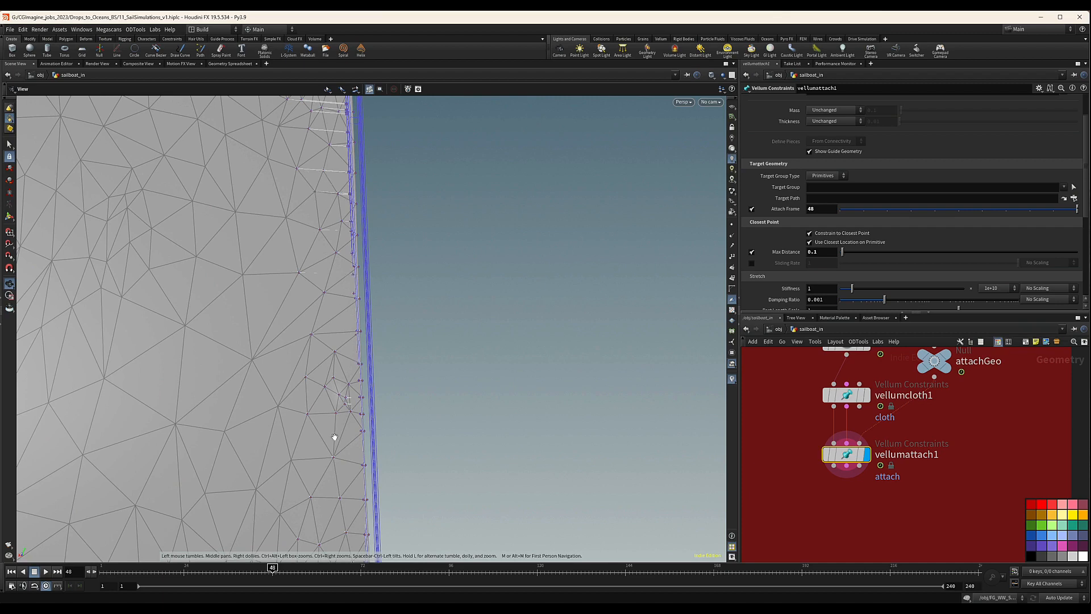
drag(333, 438, 311, 397)
right_drag(311, 397, 738, 369)
drag(389, 372, 352, 384)
right_drag(387, 364, 207, 424)
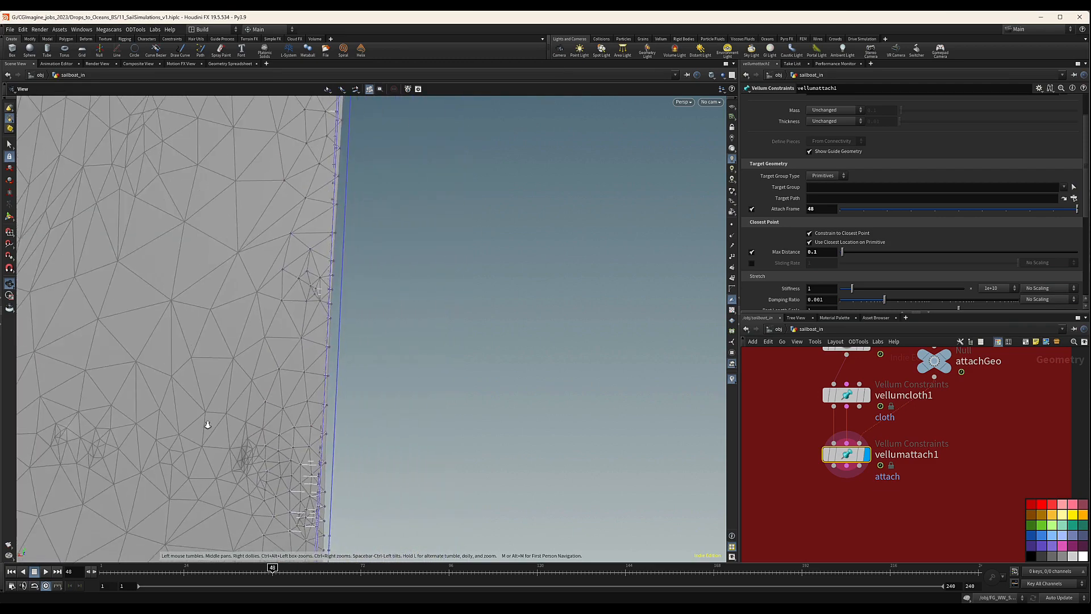
middle_drag(207, 424, 319, 449)
right_drag(421, 380, 353, 384)
drag(353, 384, 372, 380)
mouse_move(418, 439)
middle_down()
mouse_move(411, 317)
mouse_move(423, 296)
middle_up()
right_drag(358, 313, 427, 298)
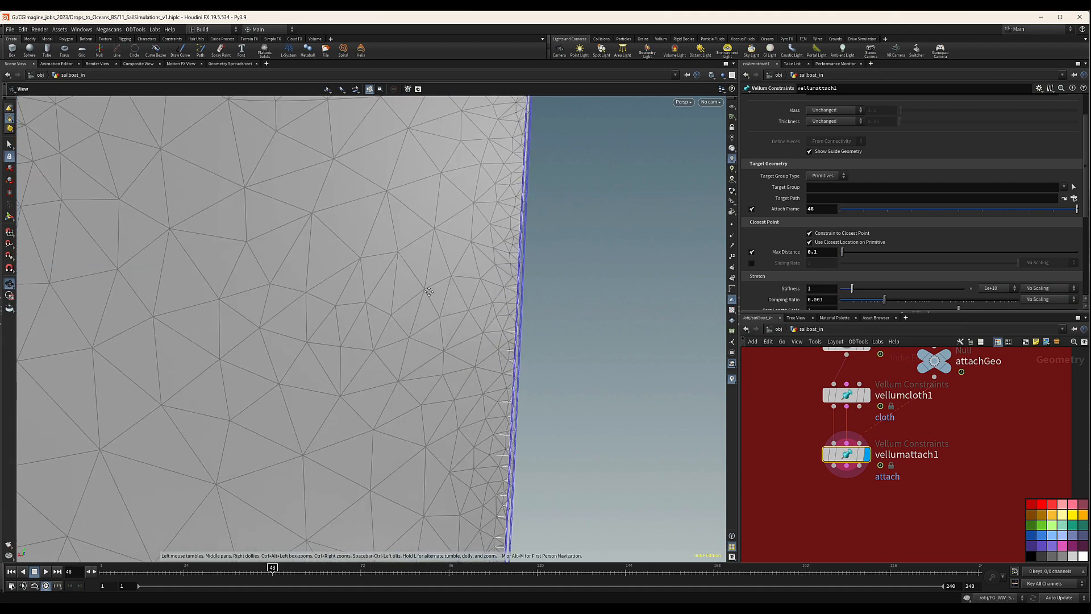
middle_drag(401, 424, 417, 165)
middle_drag(434, 383, 440, 309)
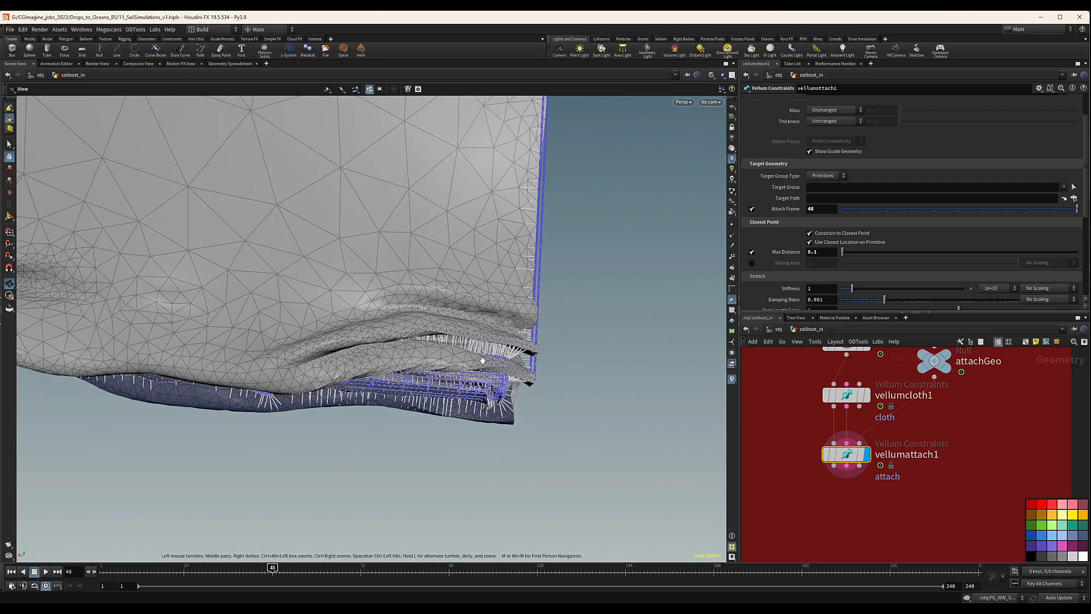
middle_drag(122, 338, 346, 319)
drag(346, 318, 495, 295)
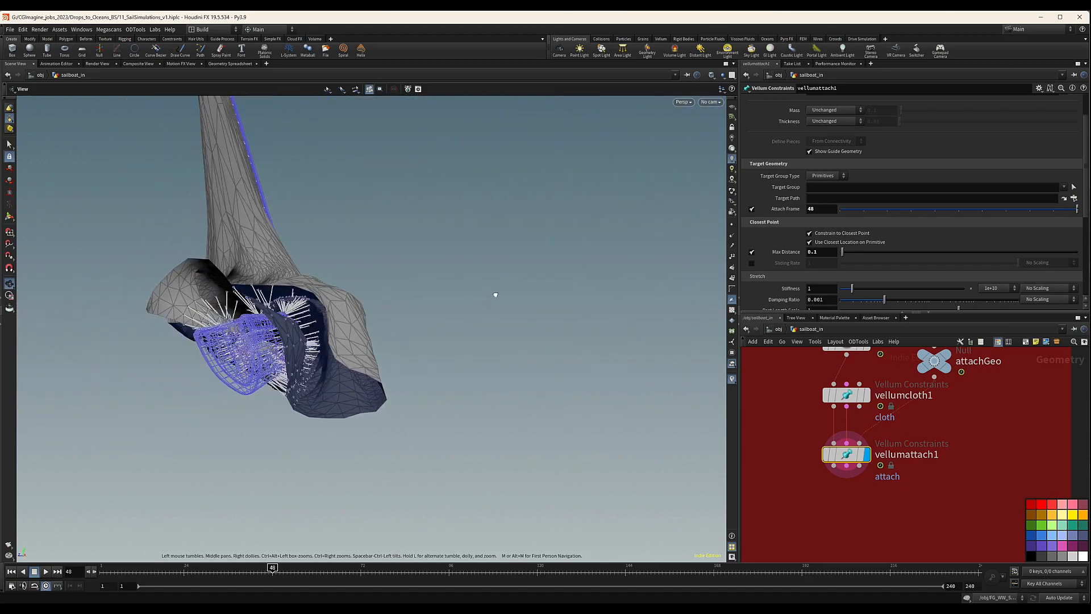
drag(240, 312, 310, 330)
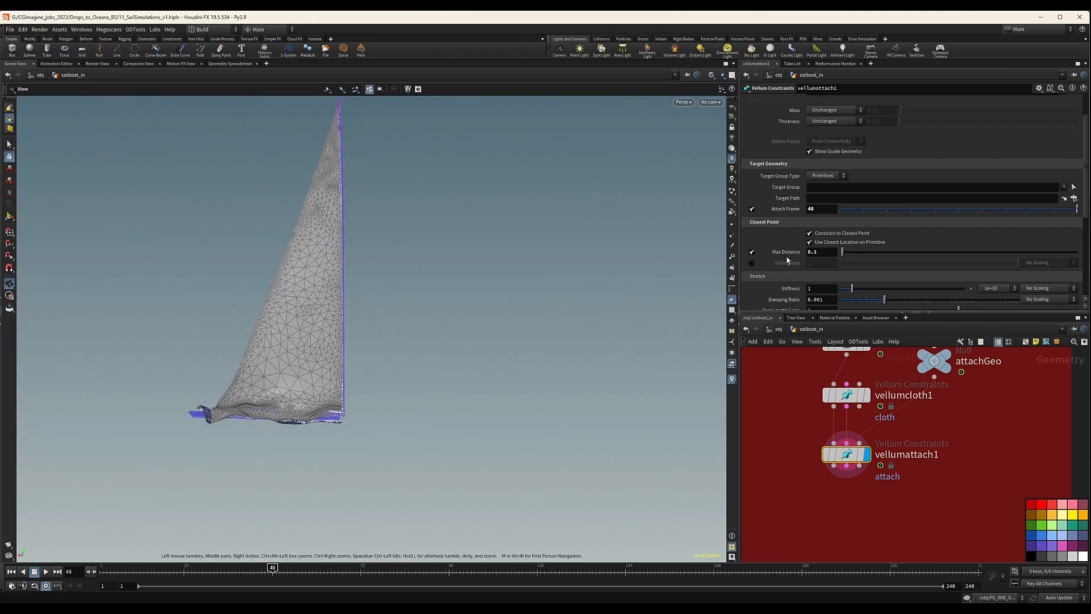
Set the stretch damping ratio of vellumattach1 to 0.01.
scroll(807, 239, down, 3)
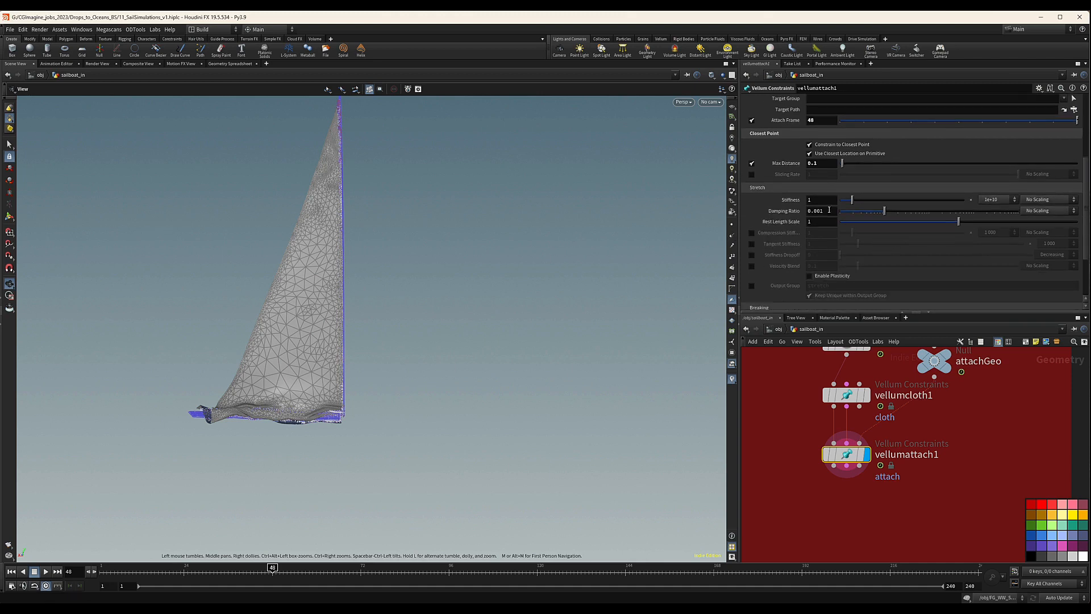
click(819, 211)
scroll(823, 271, down, 4)
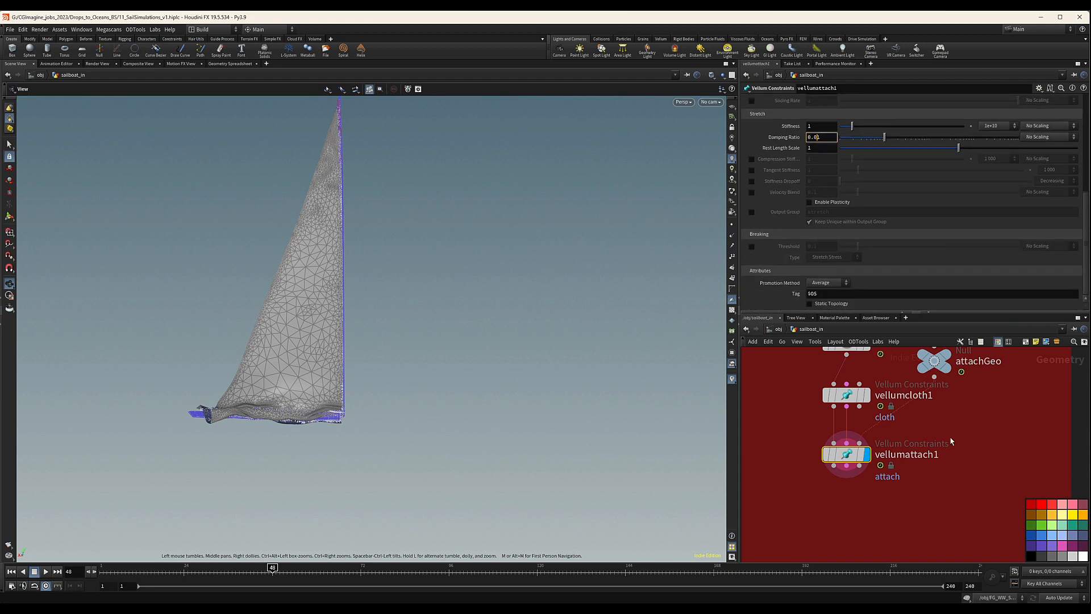
middle_drag(988, 437, 985, 418)
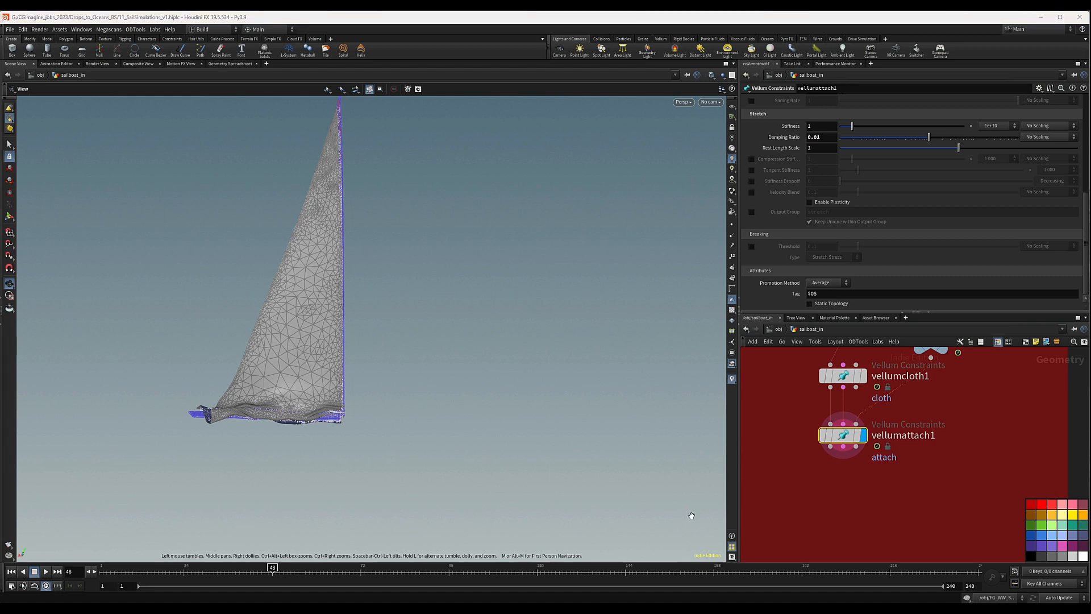
middle_drag(926, 500, 923, 482)
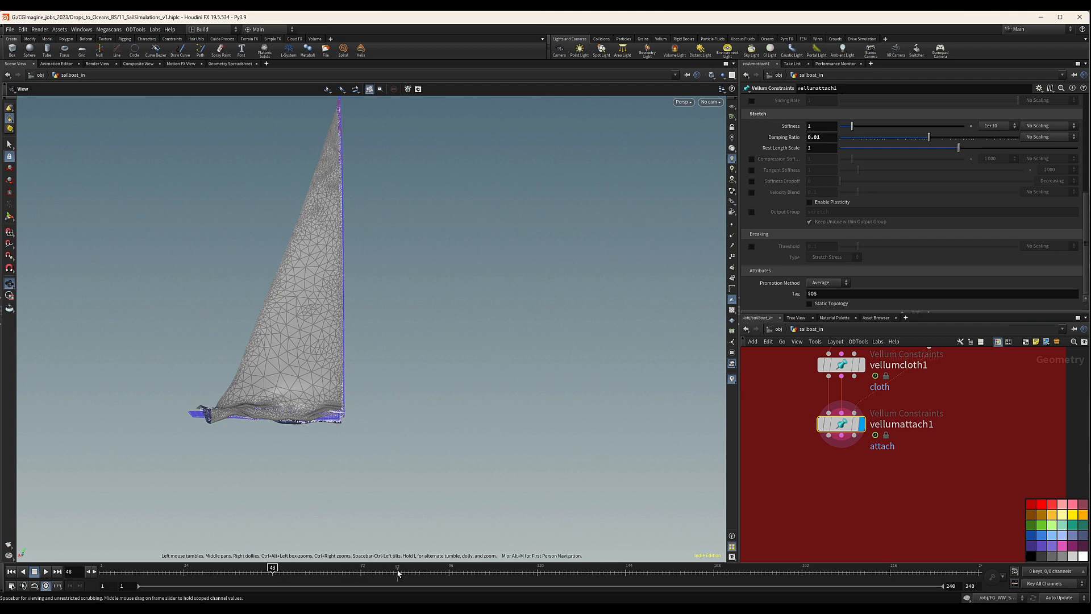
Add a Vellum Solver node directly below vellumattach1.
middle_drag(831, 486, 819, 484)
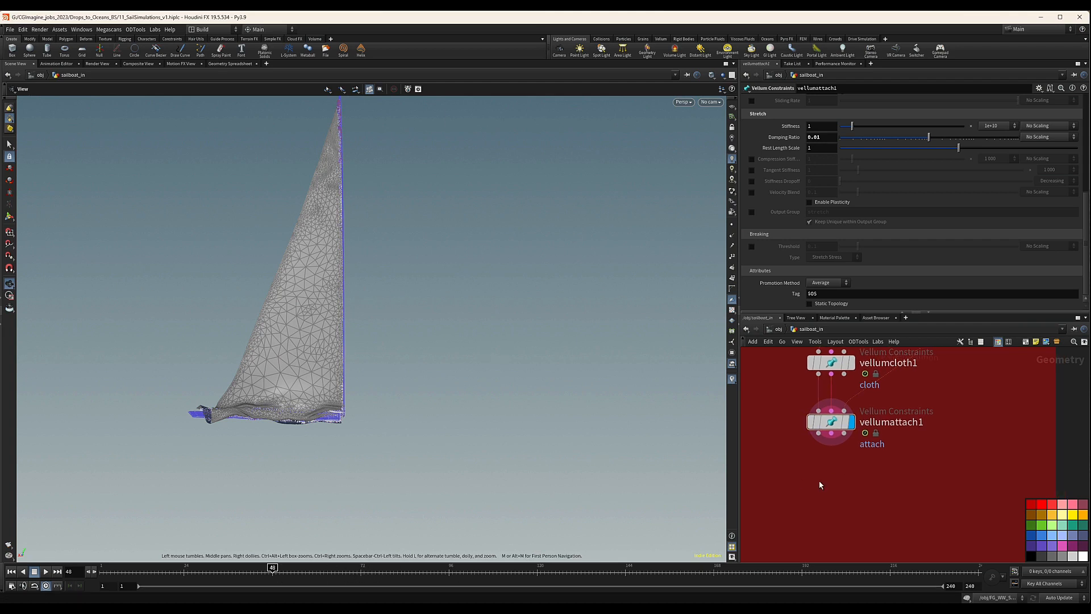
key(Tab)
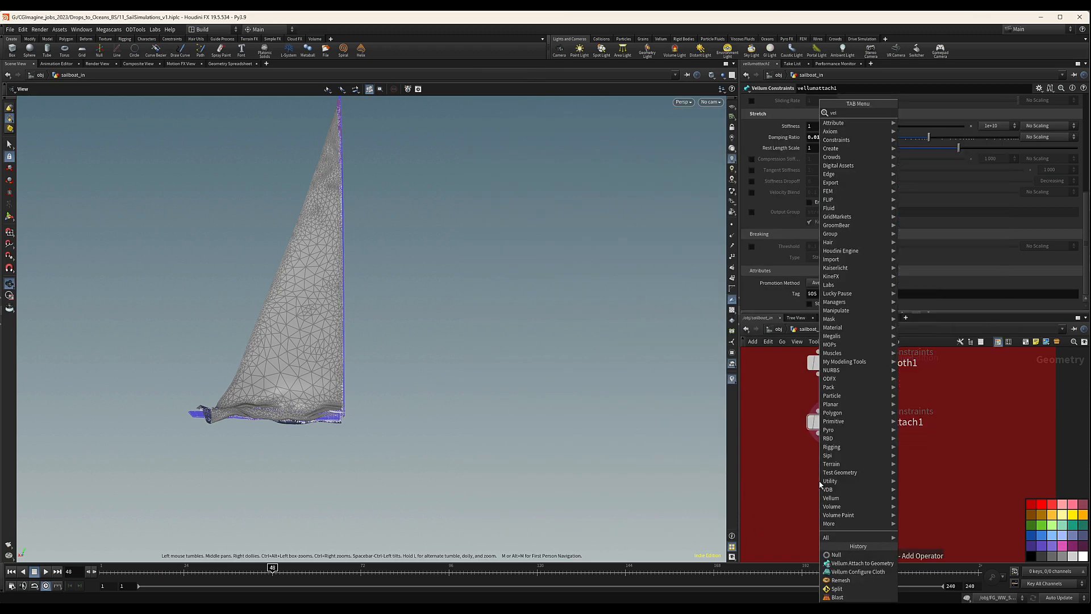
text(vell)
key(BackSpace)
key(BackSpace)
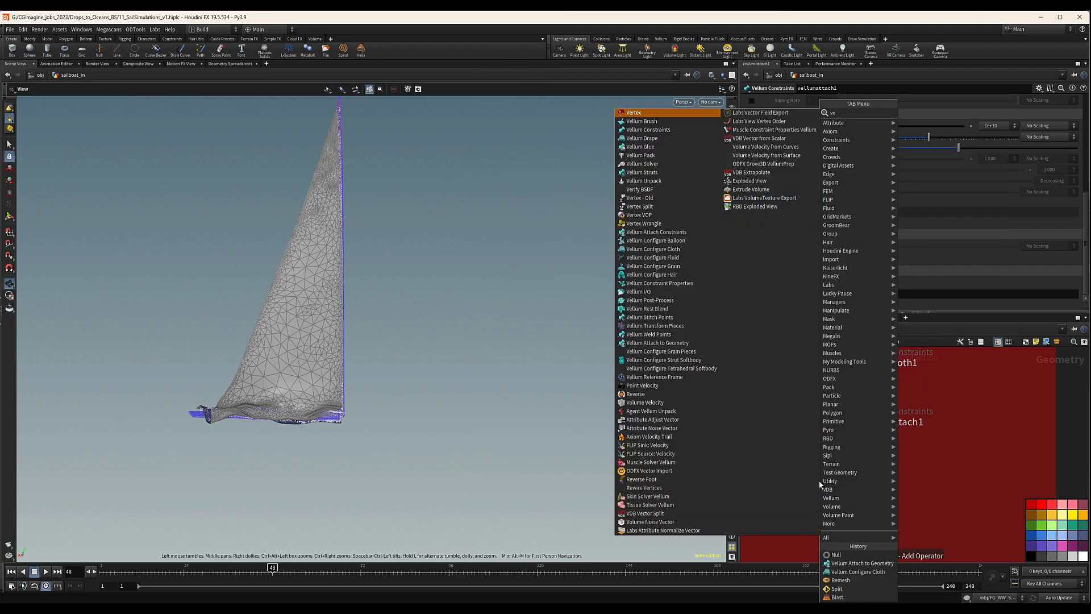
text(ll sol)
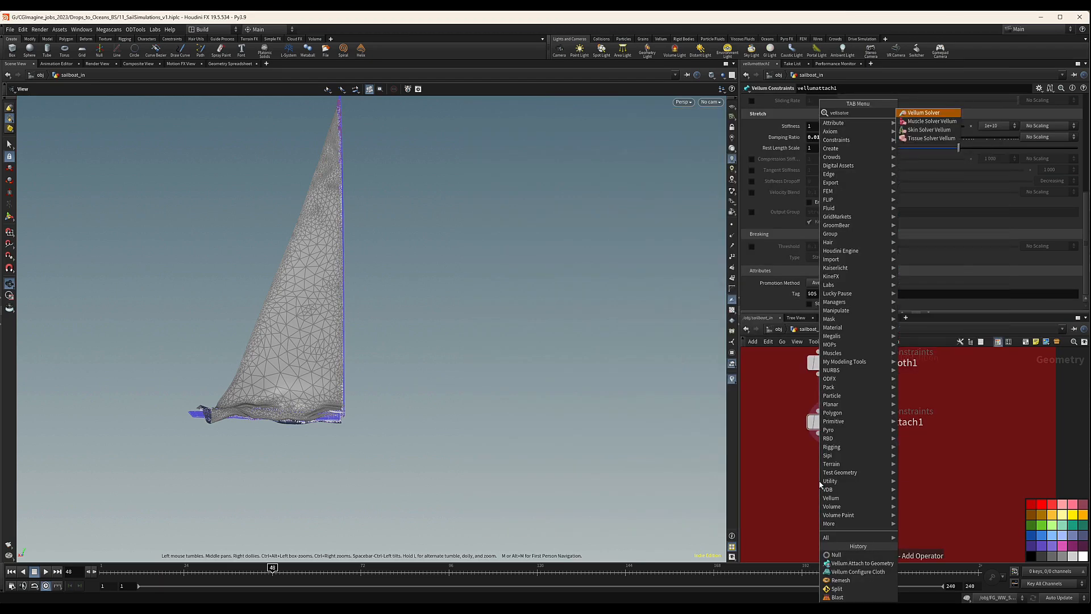
key(Return)
click(833, 479)
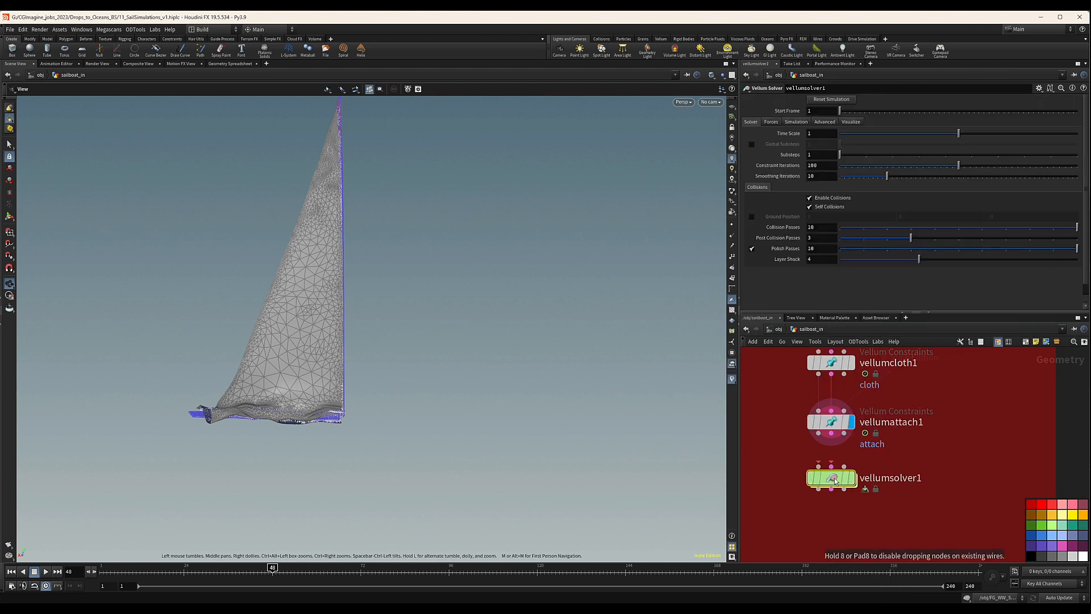
drag(744, 453, 921, 512)
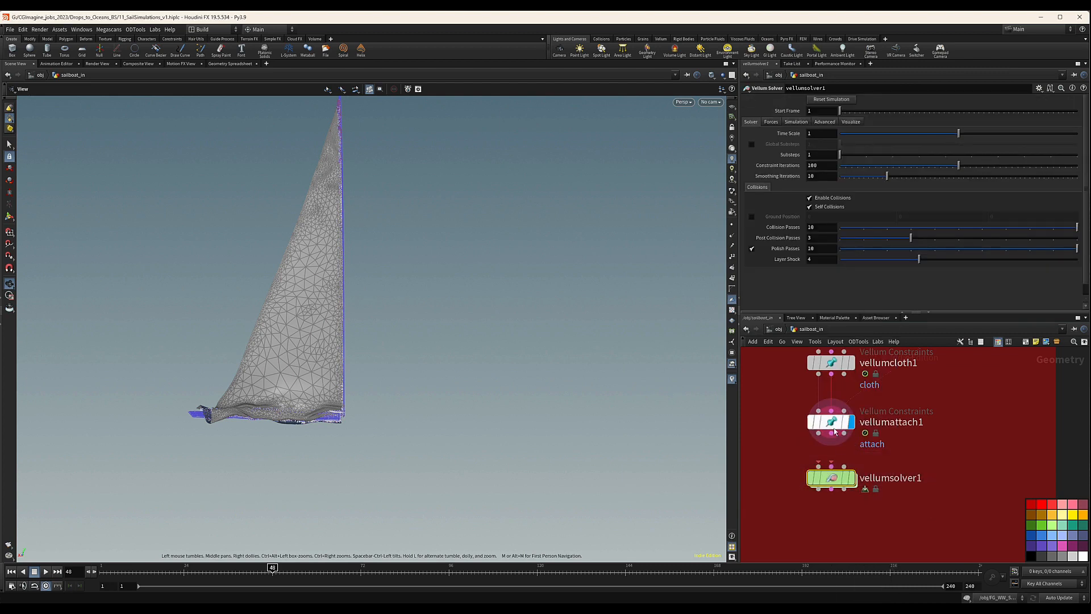
drag(820, 479, 820, 485)
Set vellumsolver1's Start Frame to 48 and wire all three vellumattach1 outputs into the solver's matching inputs.
drag(816, 111, 777, 112)
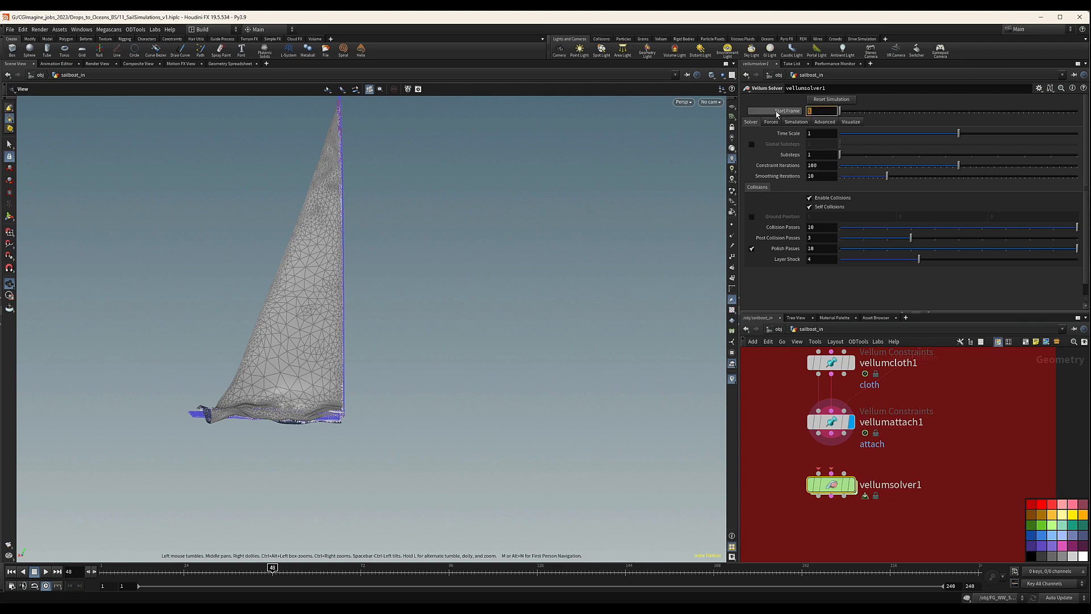
text(48)
key(Return)
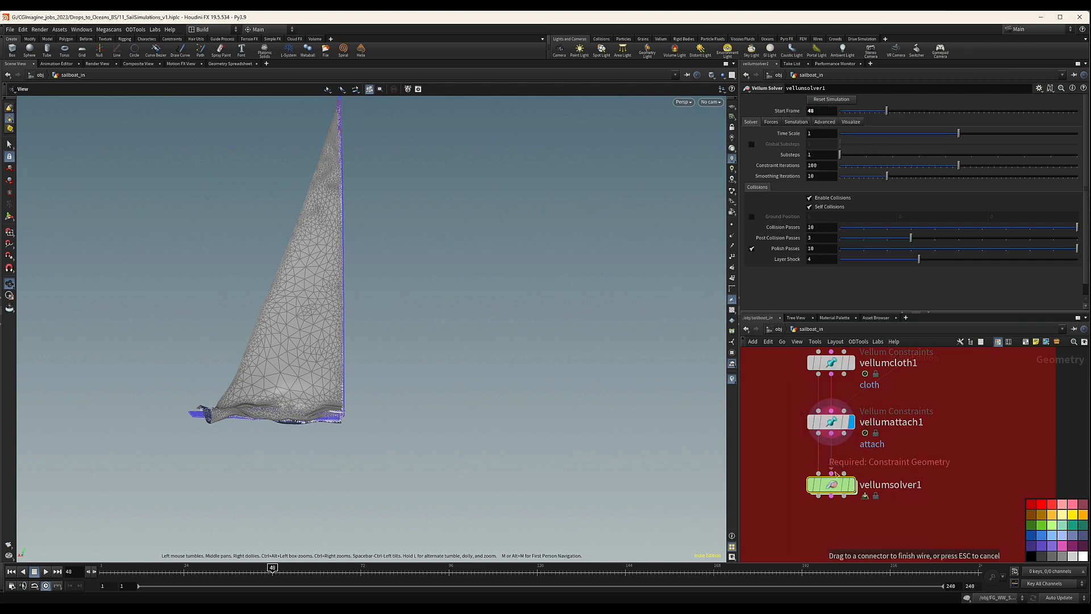
drag(845, 436, 844, 474)
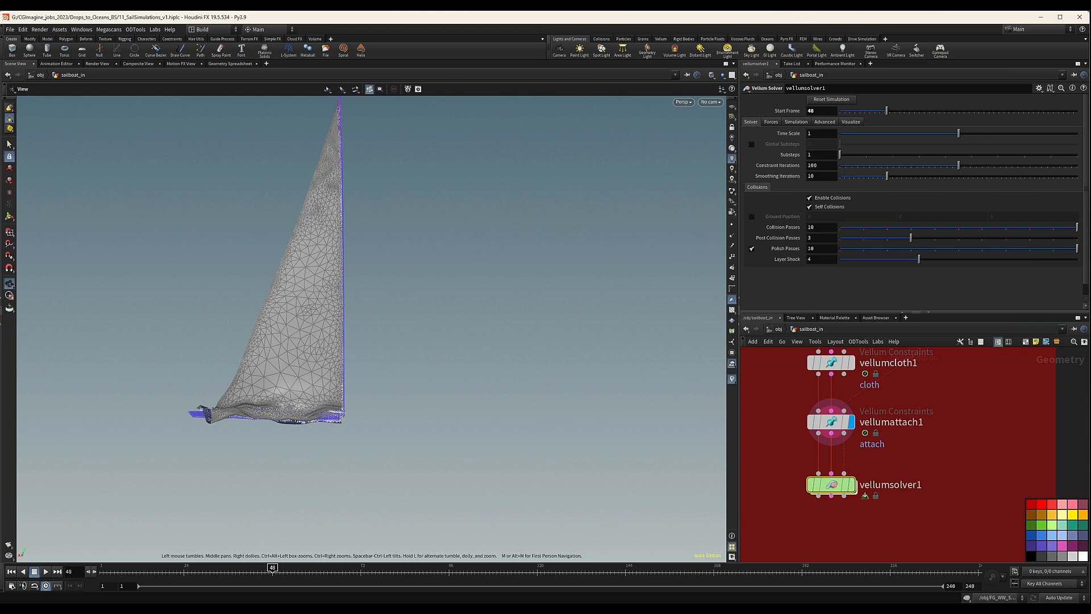
Review the Vellum Solver's force, simulation, advanced and visualization settings.
click(778, 122)
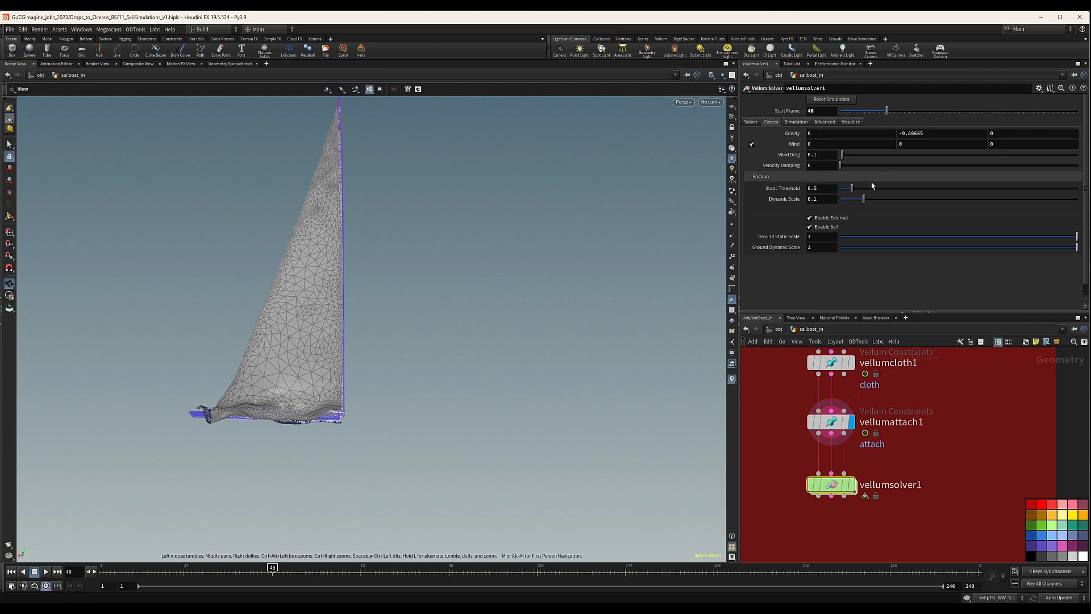
click(797, 122)
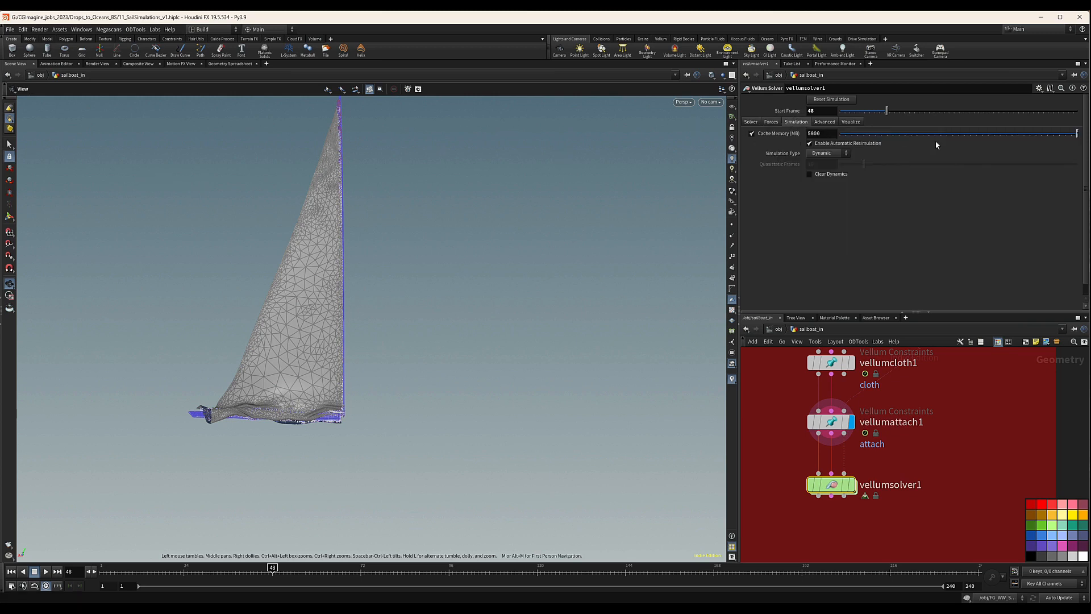
click(828, 123)
click(854, 123)
click(748, 123)
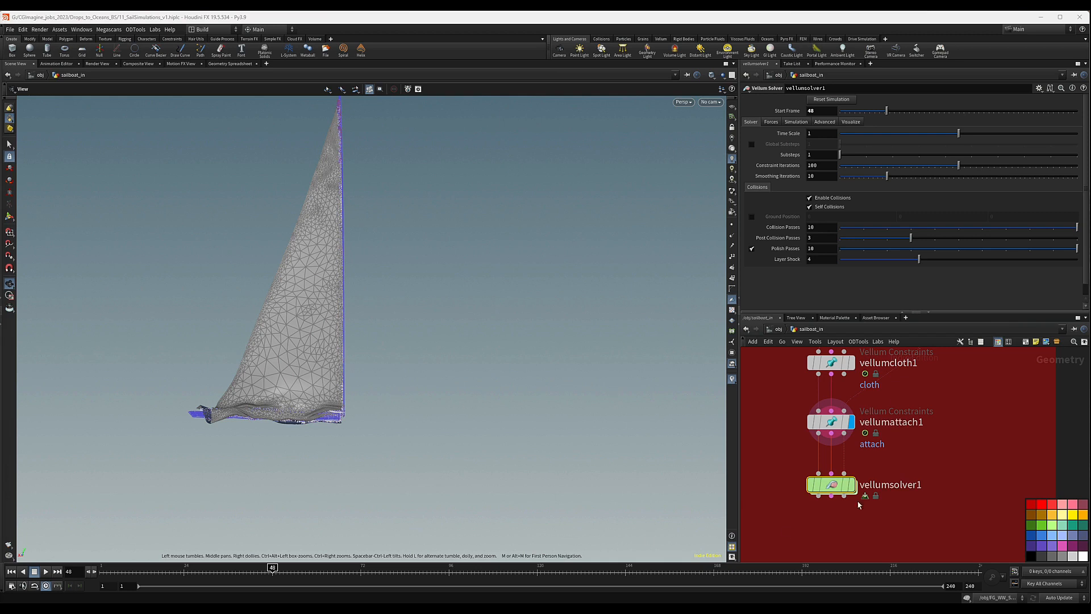
Go inside vellumsolver1 to its forces network and make room above the FORCE output.
double_click(834, 485)
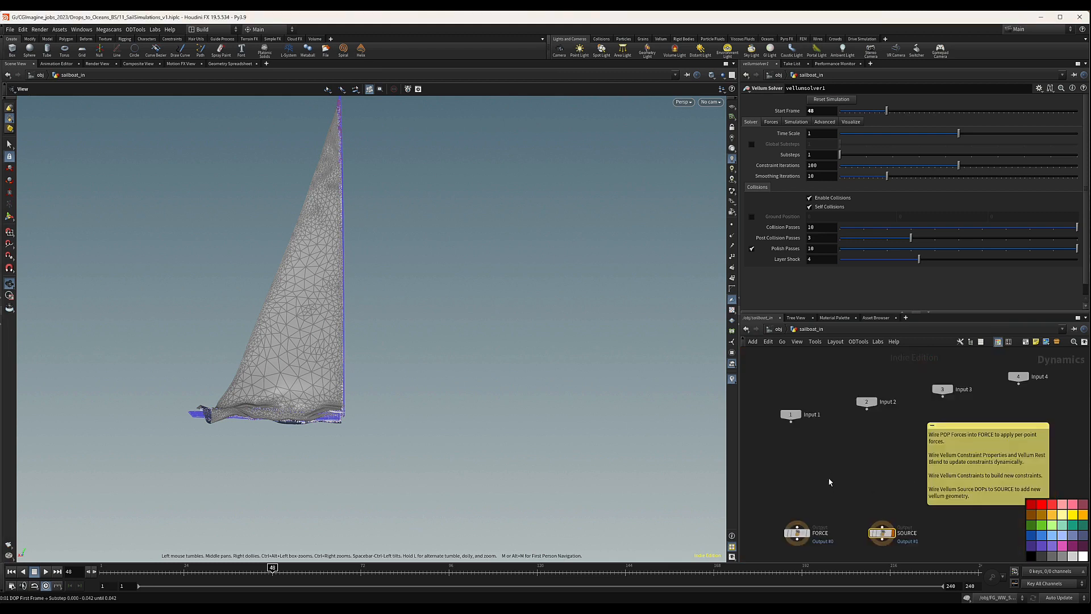
middle_drag(772, 545, 799, 532)
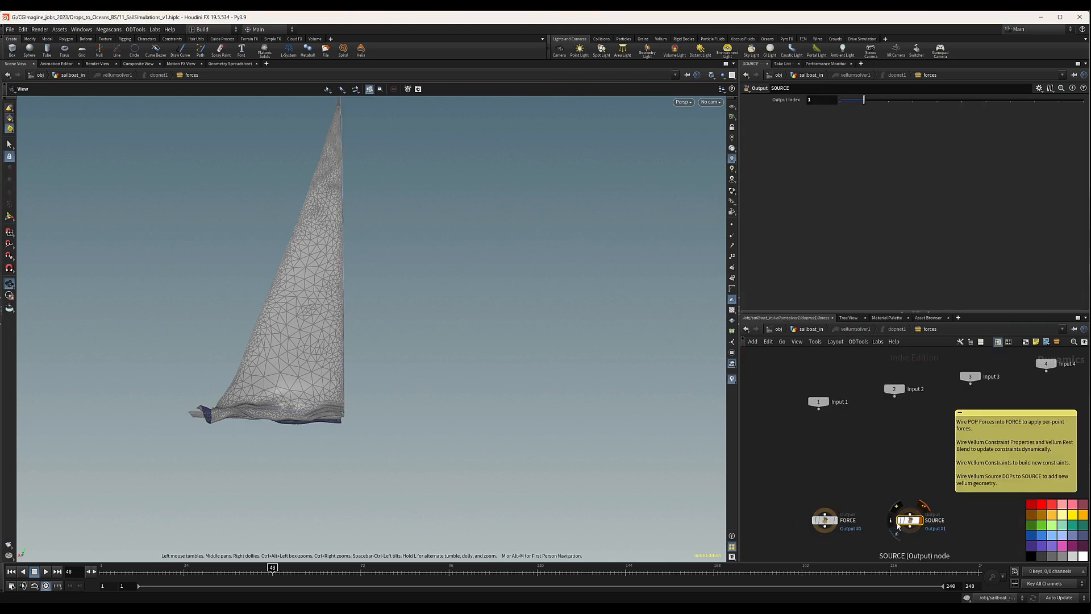
middle_drag(828, 449, 819, 471)
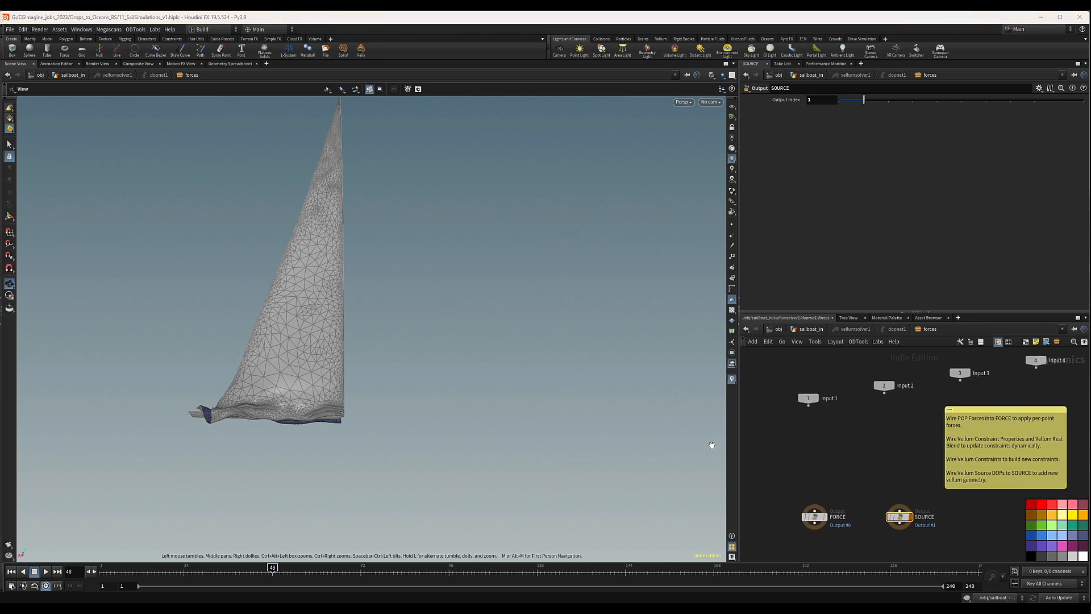
key(Tab)
text(pop)
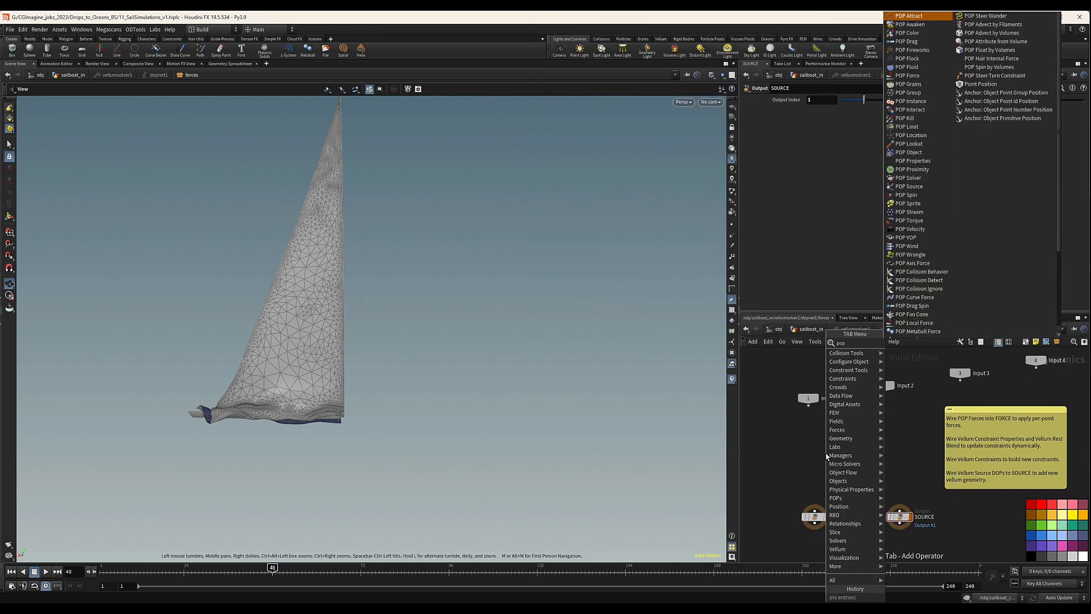
text(d)
key(Return)
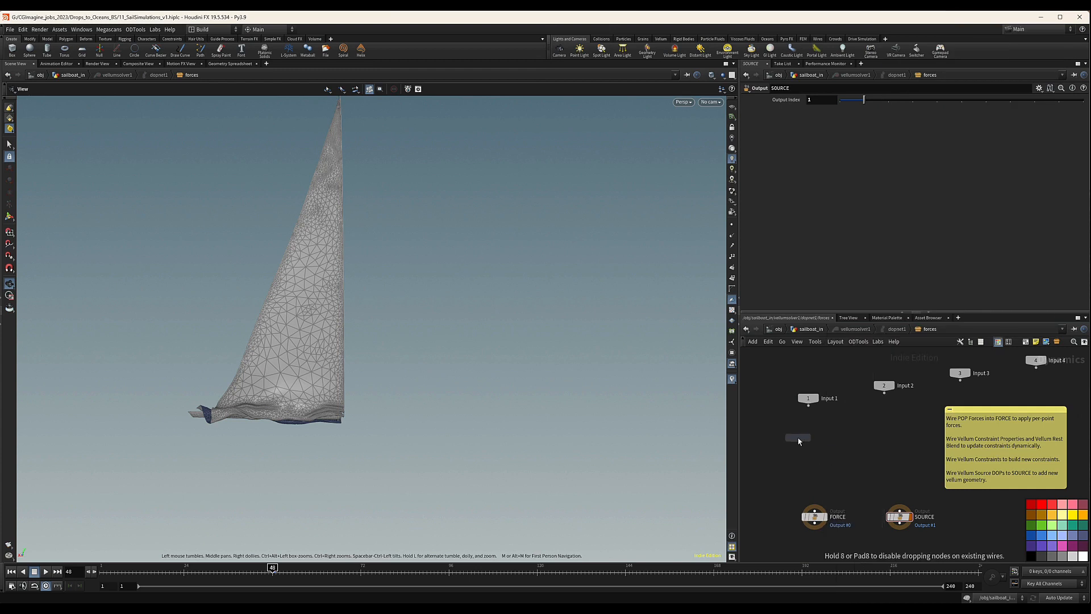
click(816, 446)
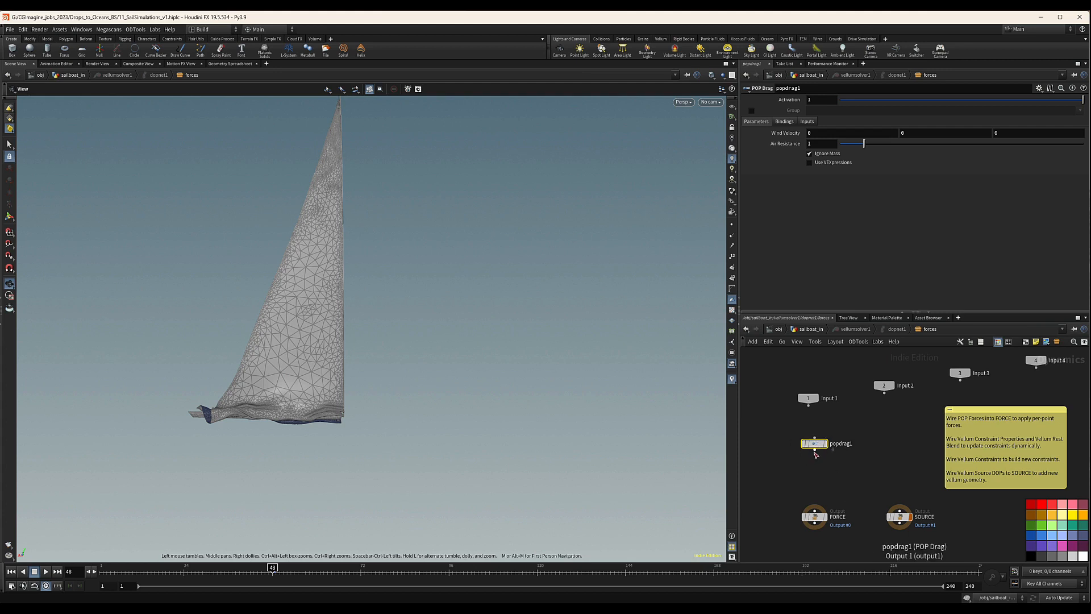
drag(816, 452, 814, 508)
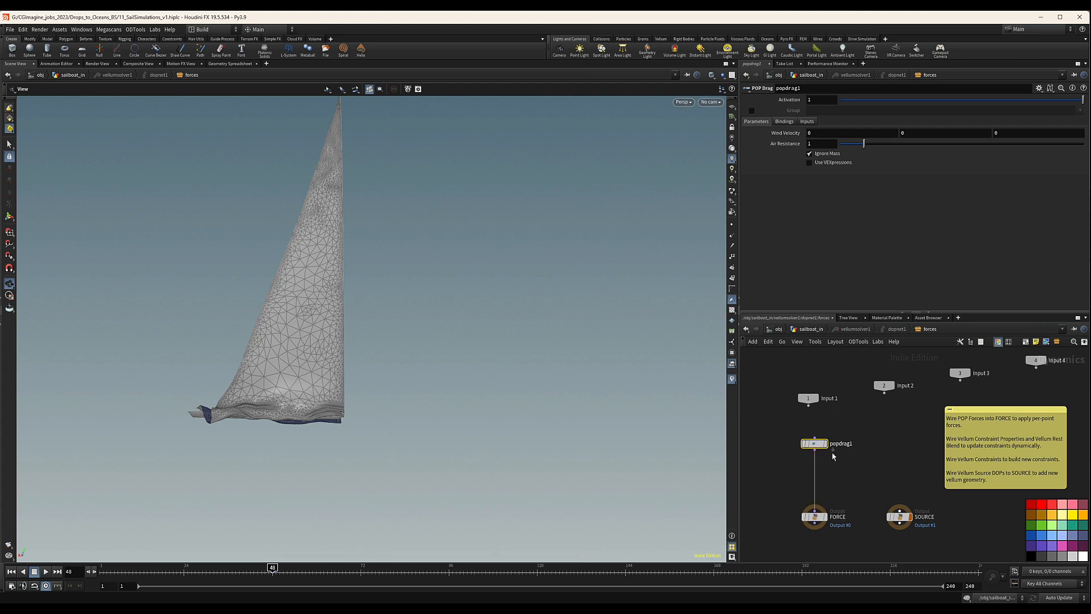
drag(775, 450, 905, 426)
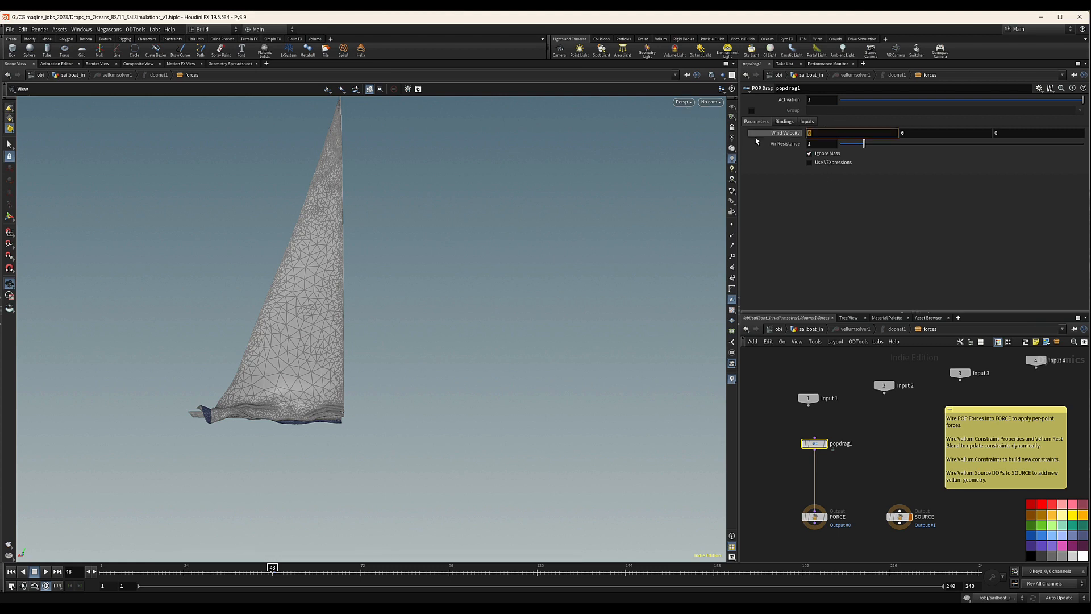
key(Tab)
key(Tab)
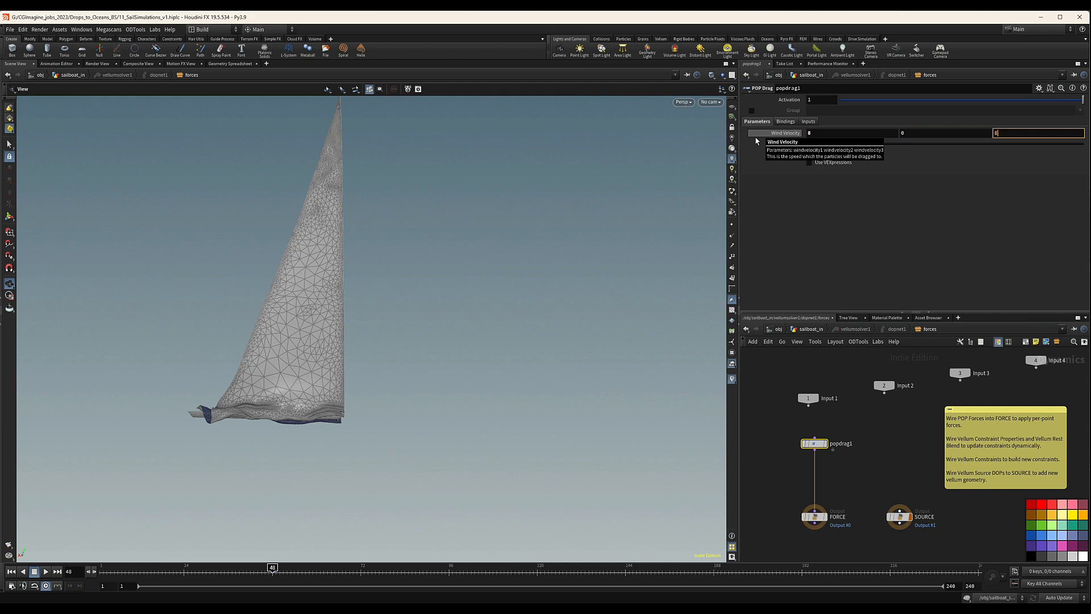
key(Return)
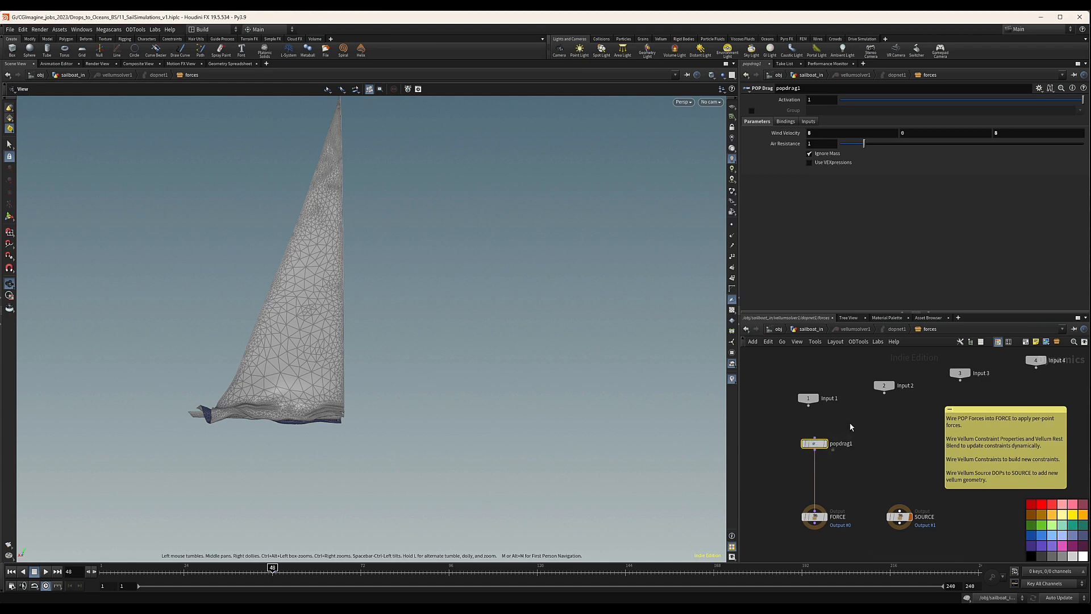
key(Delete)
Add a POP Wind node above the FORCE output and wire it into FORCE.
key(Tab)
text(popw)
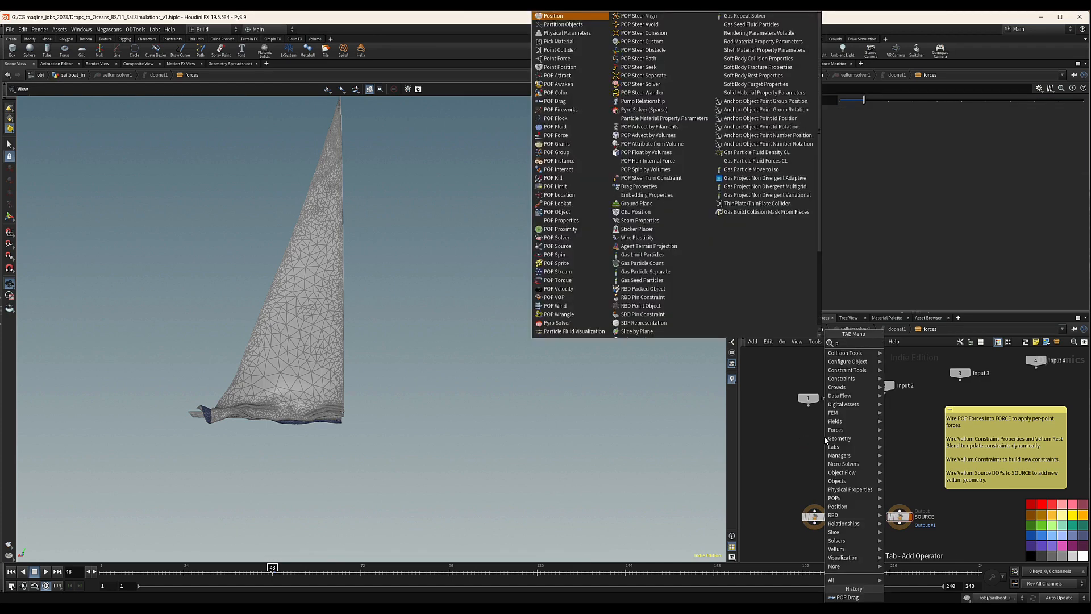
key(Return)
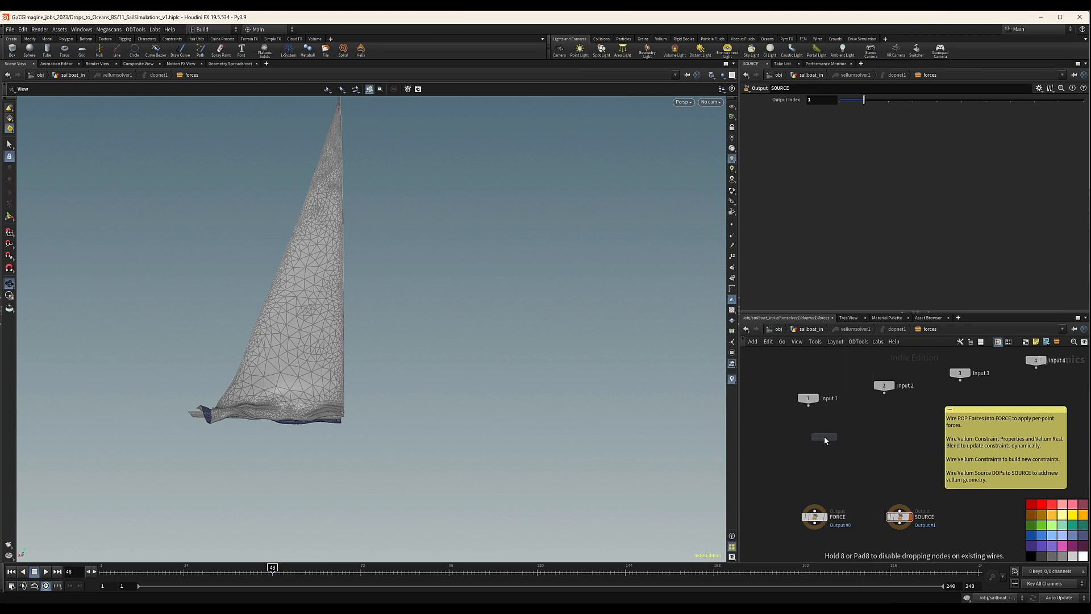
click(818, 448)
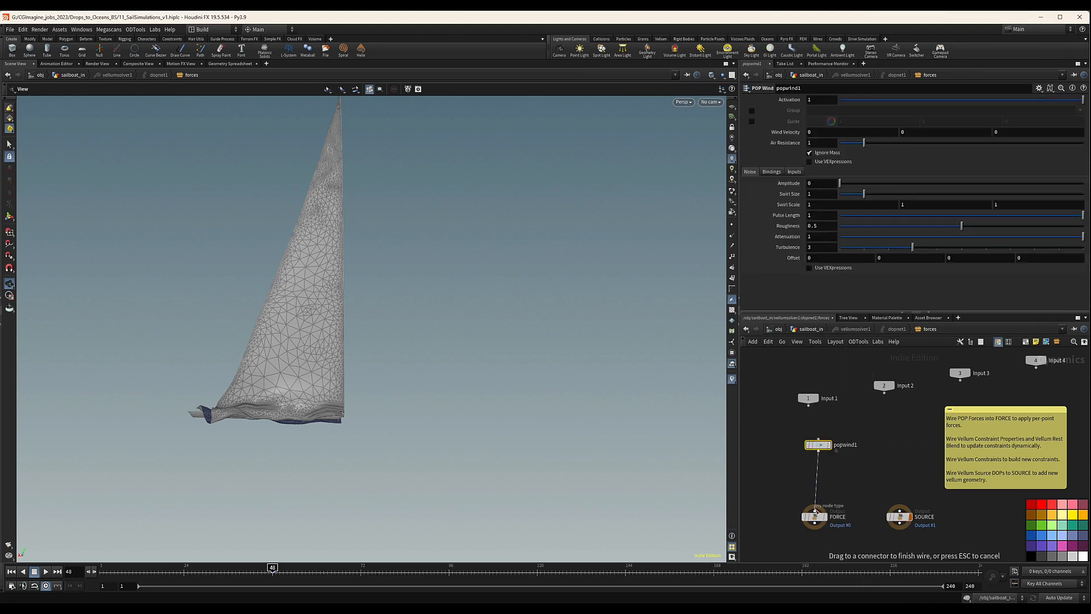
Set the Wind Velocity of popwind1 to 8, 0, 8.
drag(818, 132, 746, 139)
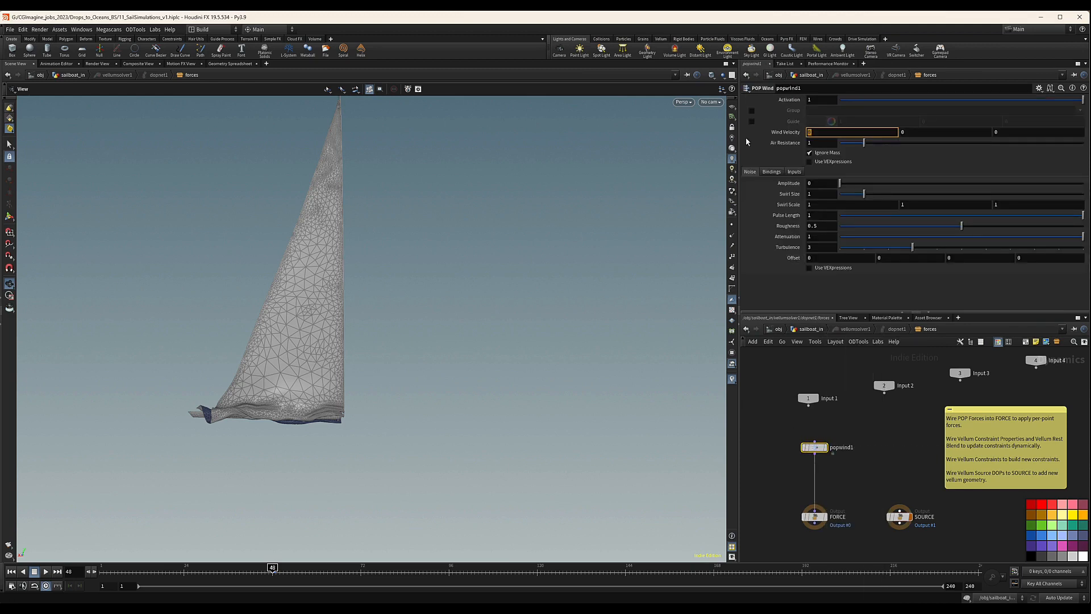
text(8)
key(Tab)
key(Tab)
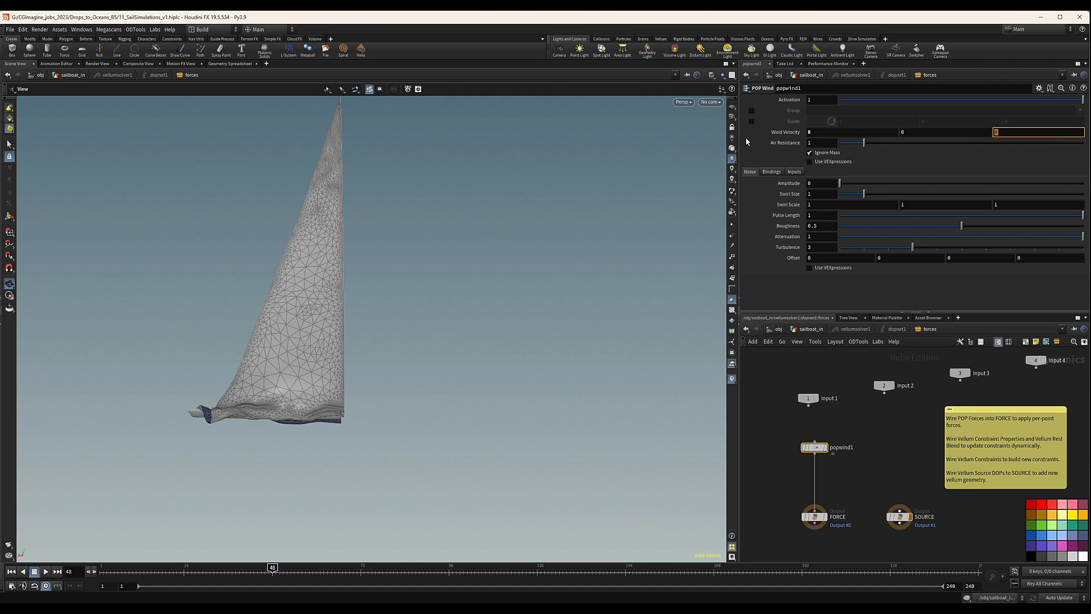
text(8)
key(Return)
Set the noise Amplitude of popwind1 to 3 and its Swirl Size to 8.
click(819, 184)
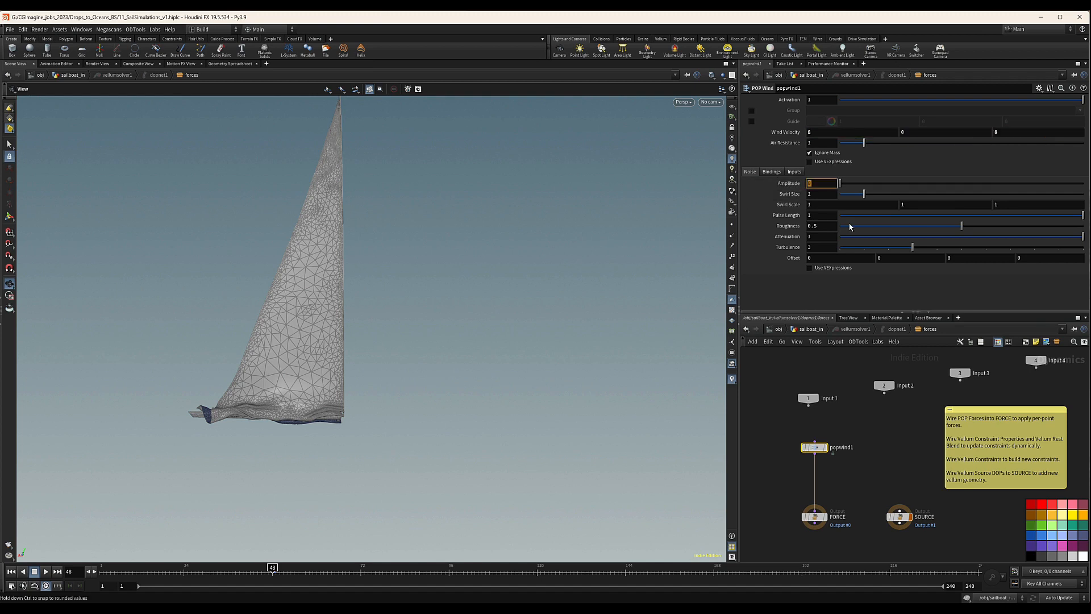
key(Return)
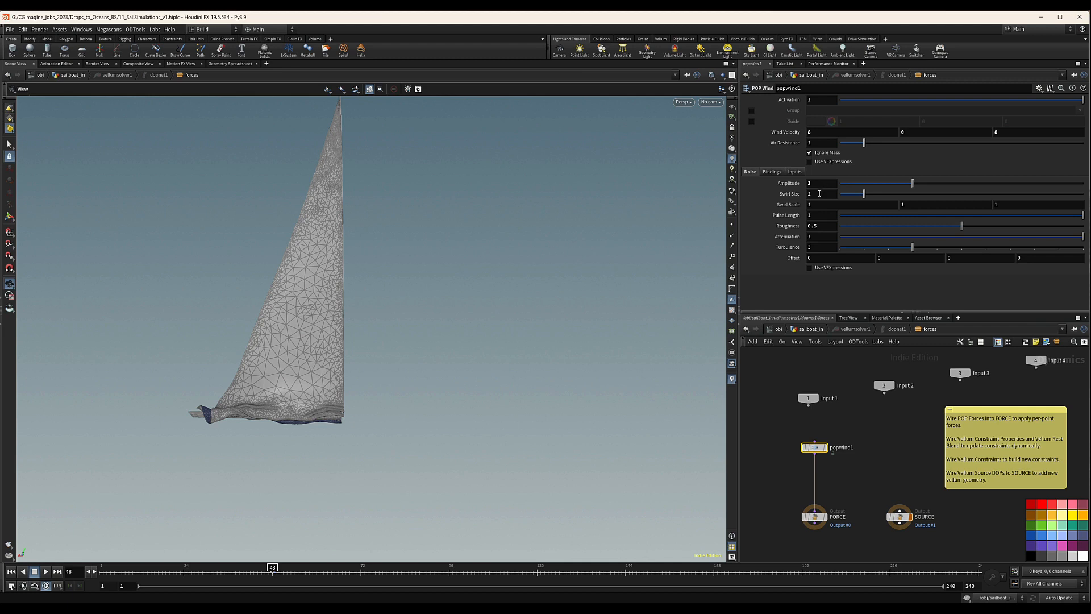
drag(820, 193, 794, 195)
text(8)
key(Return)
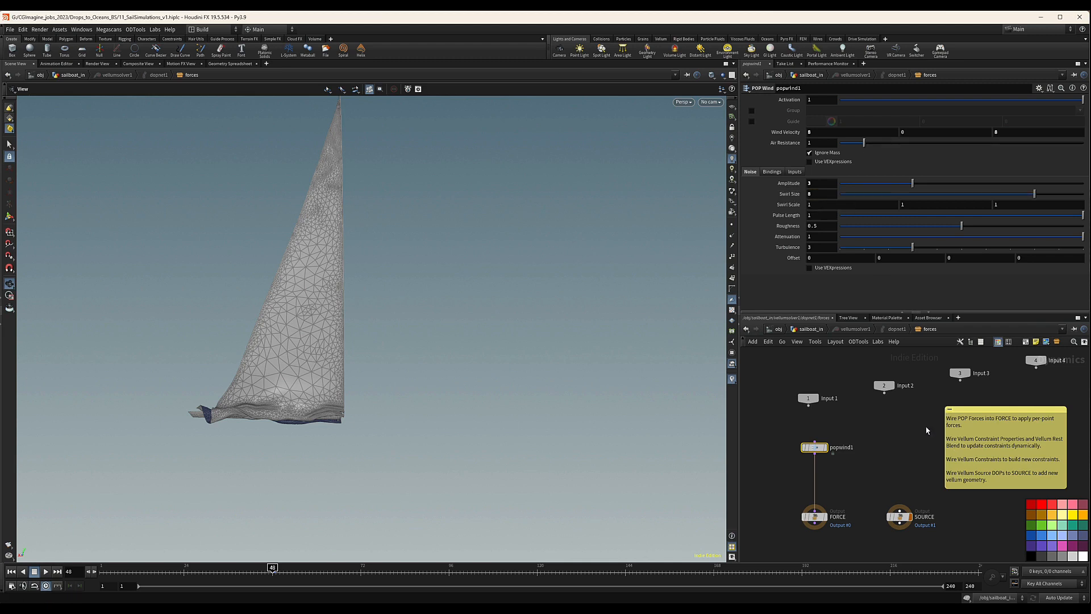
Return to the sailboat_in network, add a Vellum I/O node below vellumsolver1 and wire the solver's outputs into it.
scroll(907, 500, down, 2)
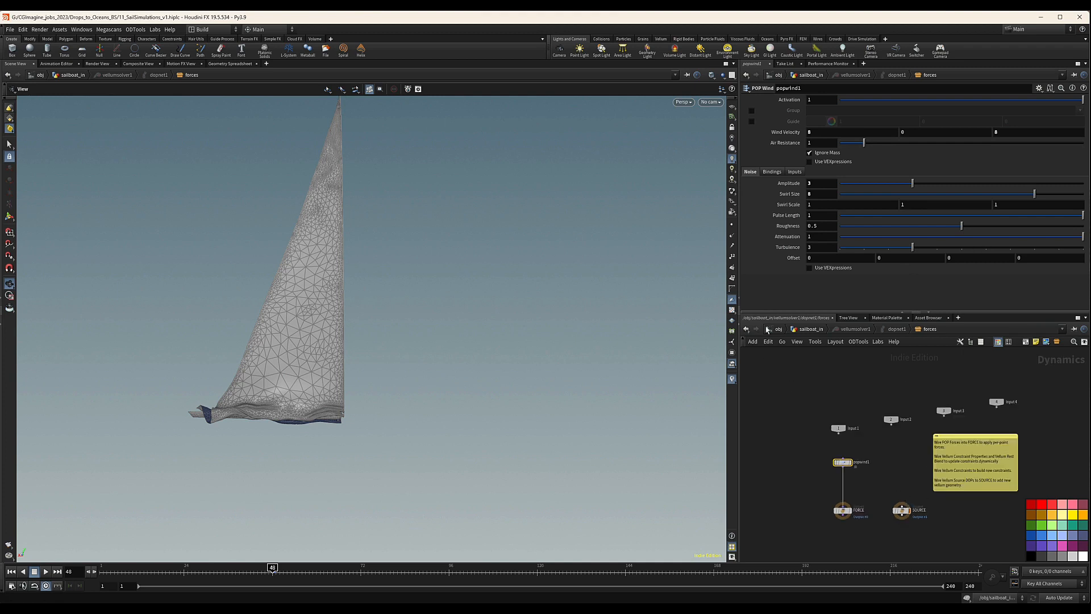
click(820, 332)
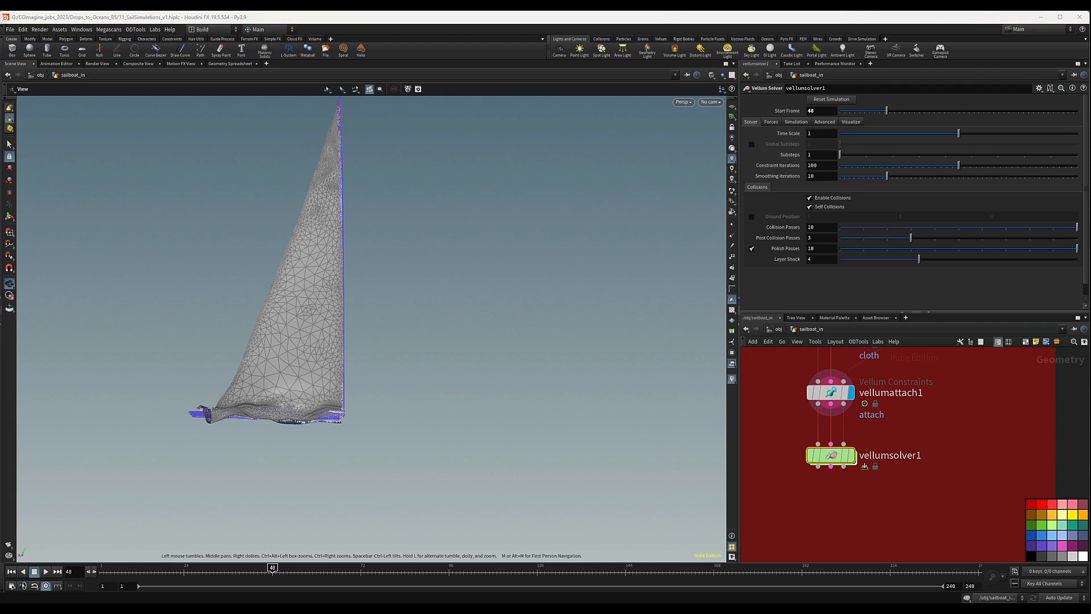
key(Tab)
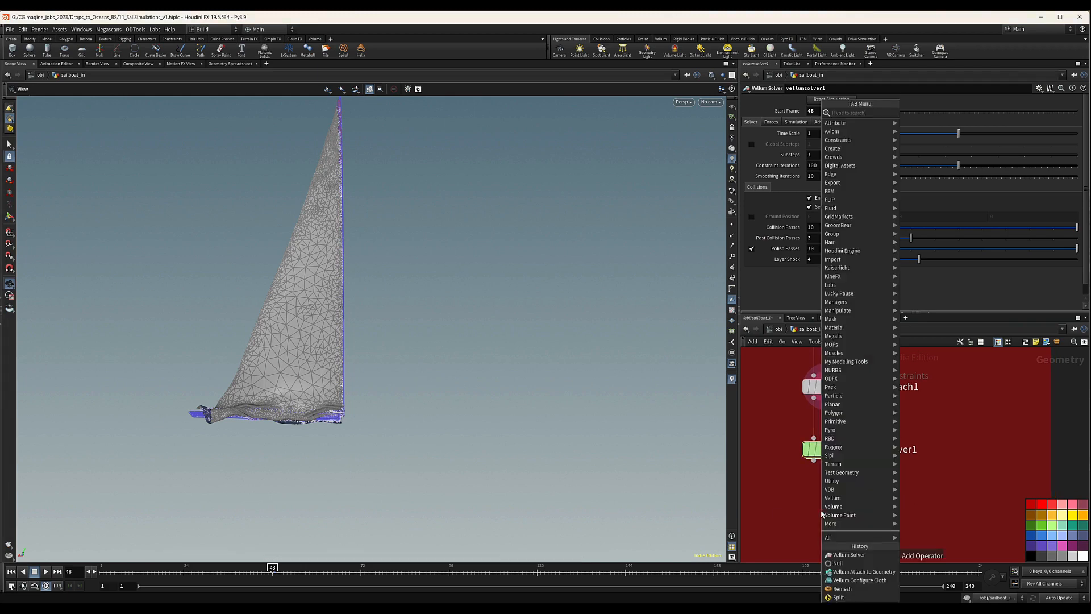
text(vellui)
key(Return)
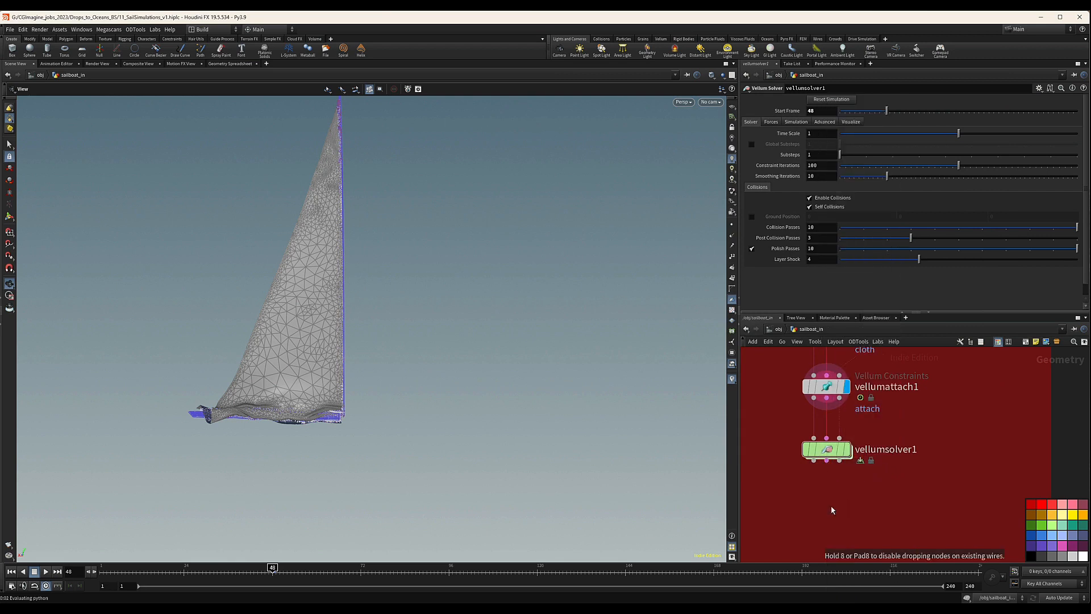
click(829, 507)
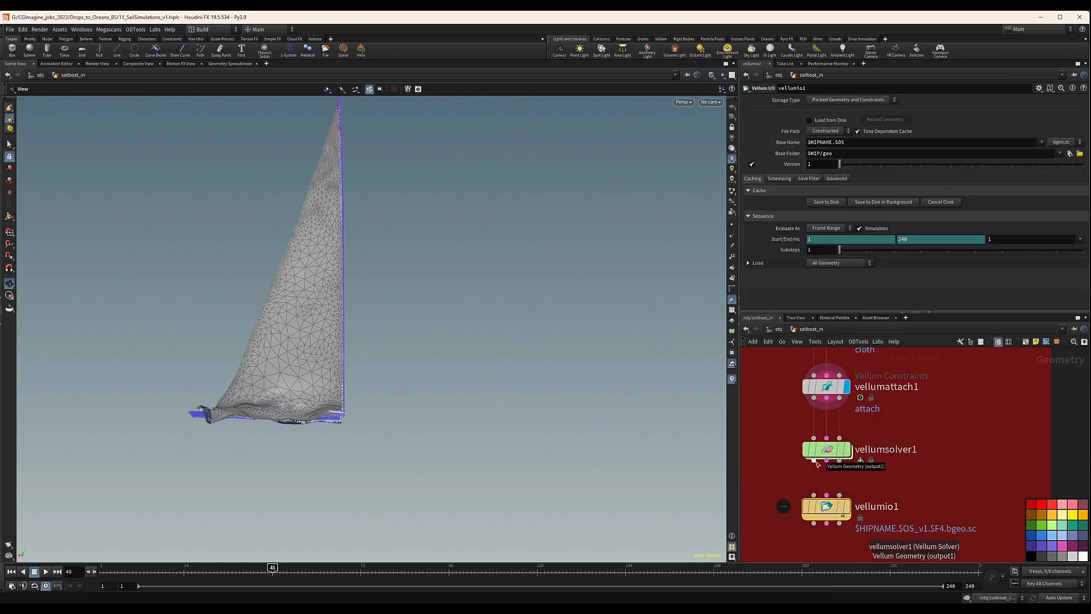
drag(817, 462, 817, 494)
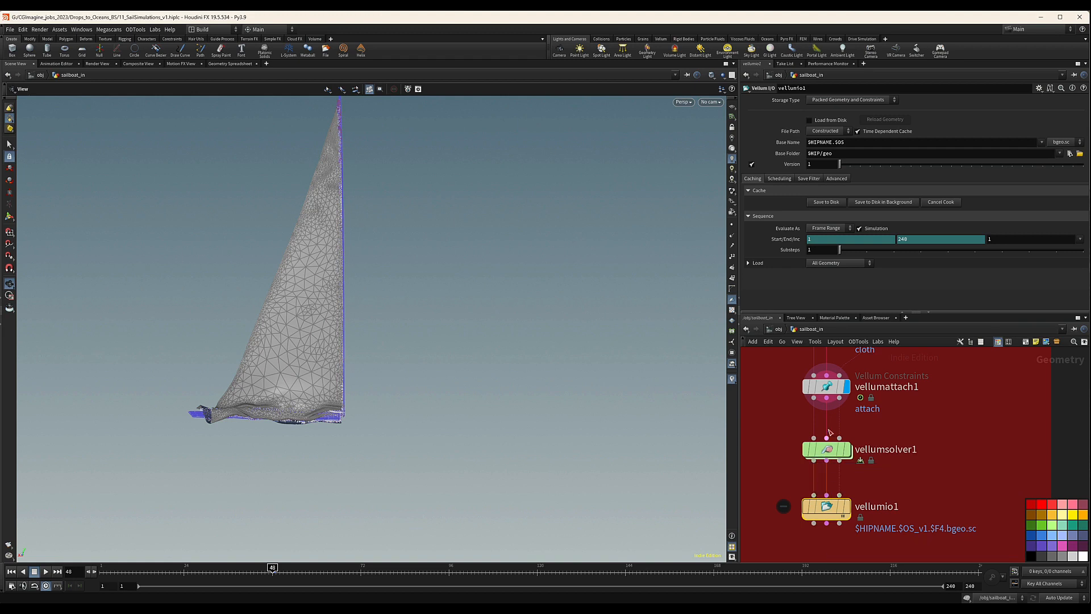
Rename the Vellum I/O node as MainSailSim.
scroll(927, 472, down, 2)
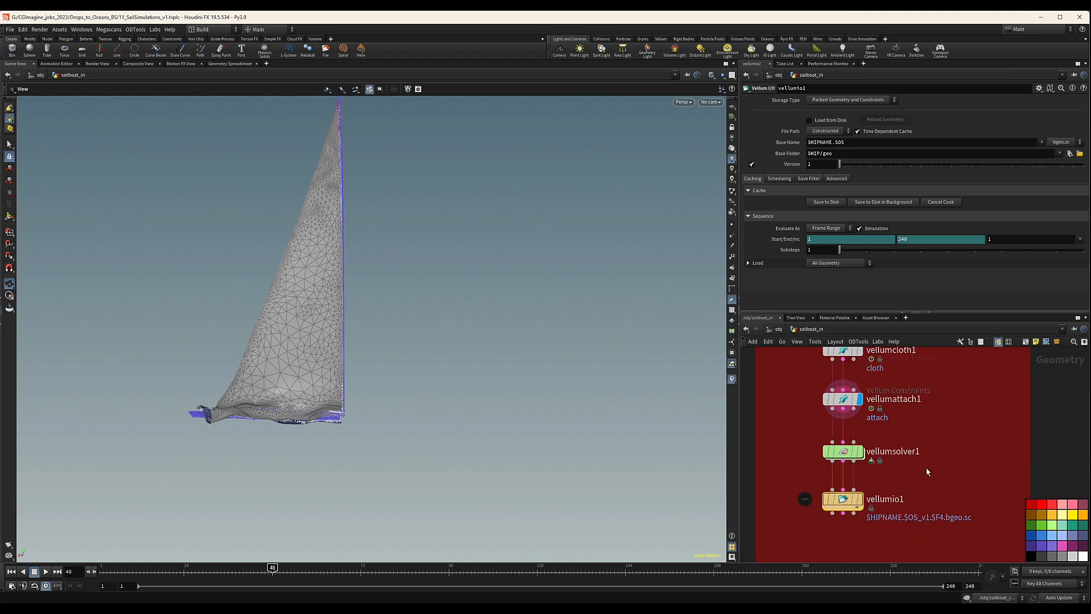
double_click(886, 498)
key(BackSpace)
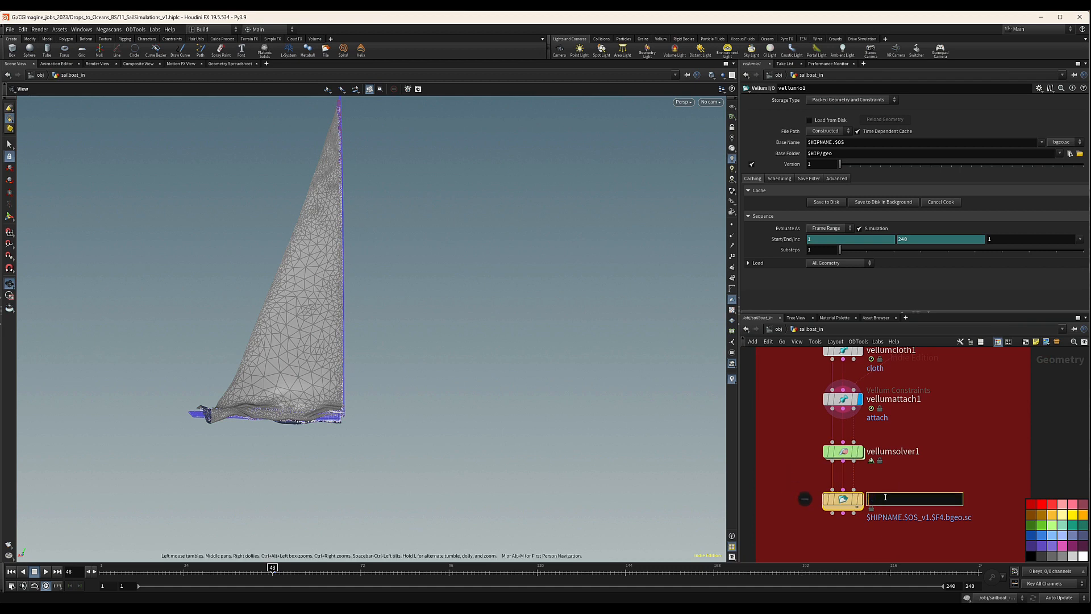
text(N)
text(Main)
text(SailSIm)
key(BackSpace)
key(BackSpace)
text(im)
key(Return)
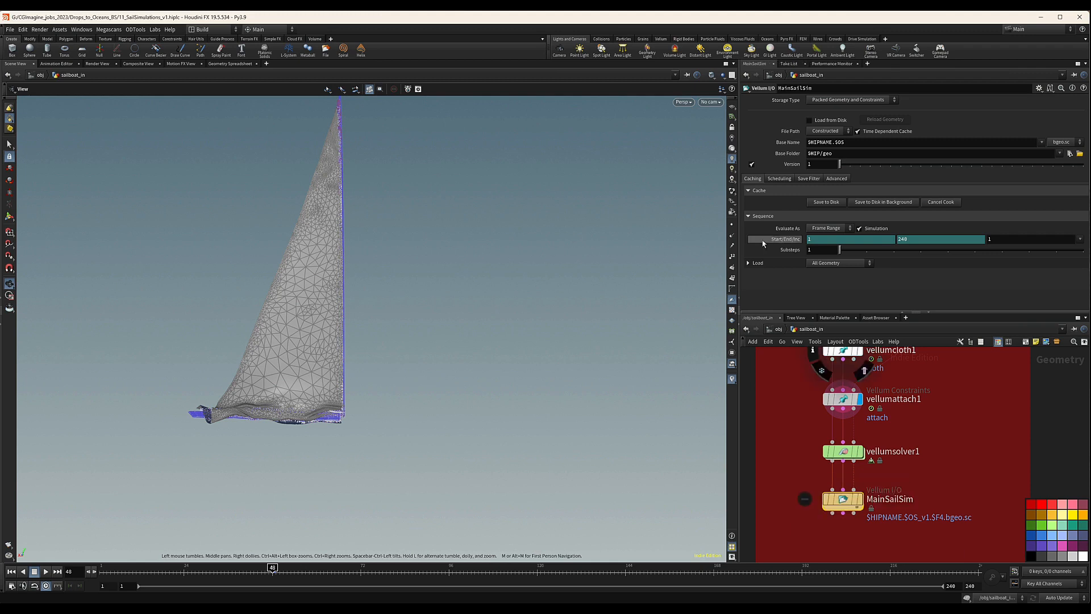
Set the Base Folder of MainSailSim to $CACHE/$OS and its Base Name to $OS.
double_click(819, 153)
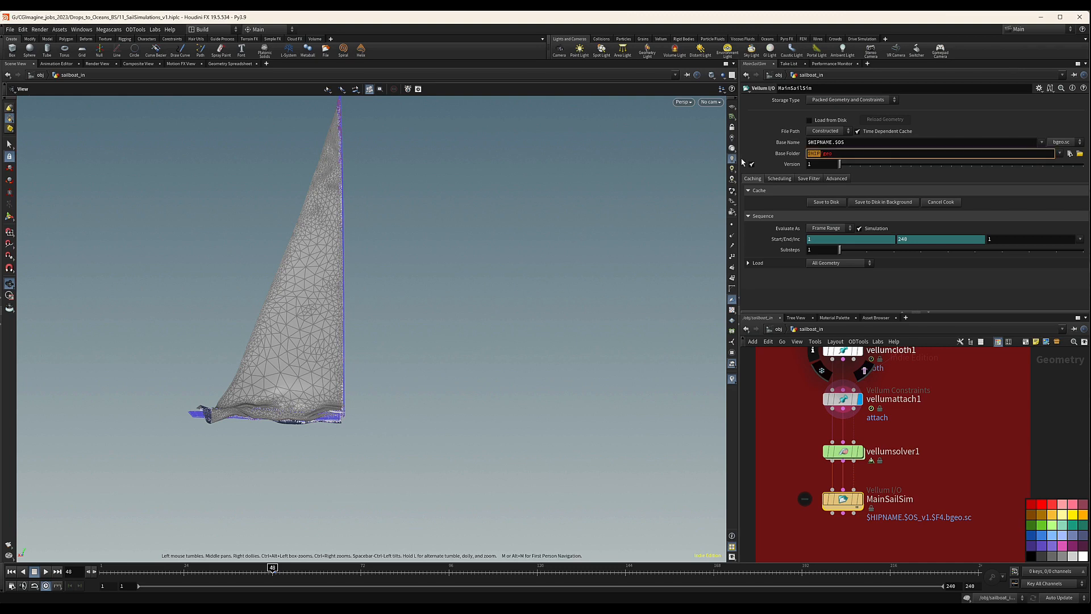
text($CACHE)
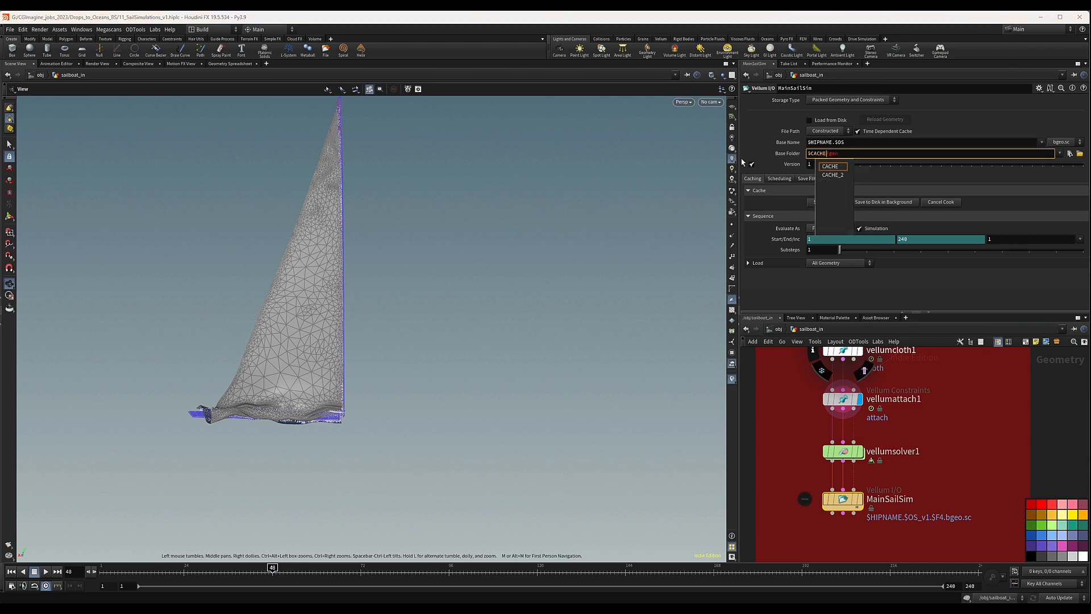
click(842, 155)
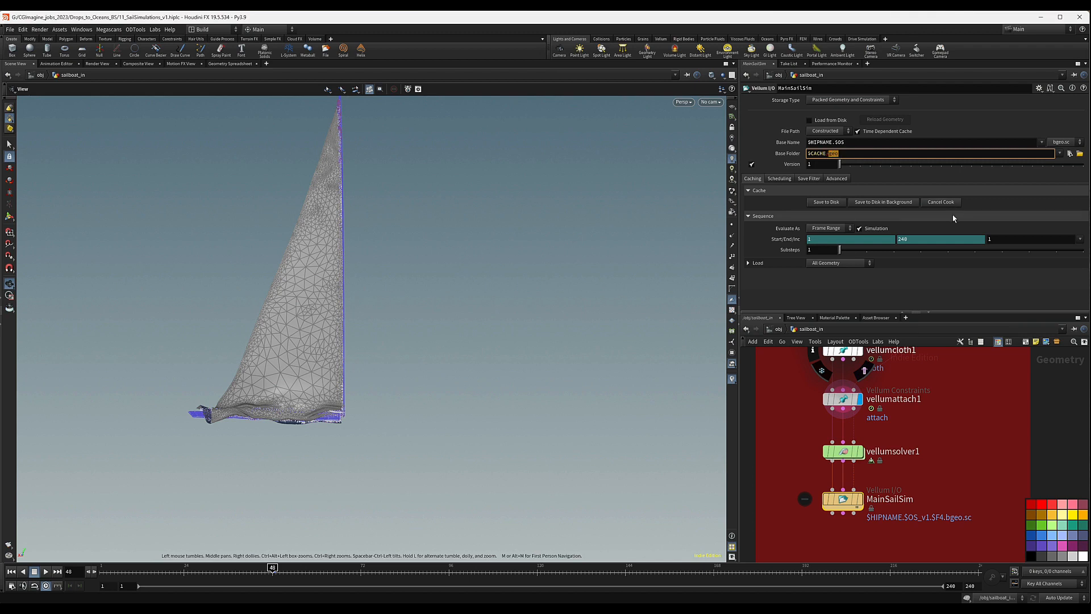
text($)
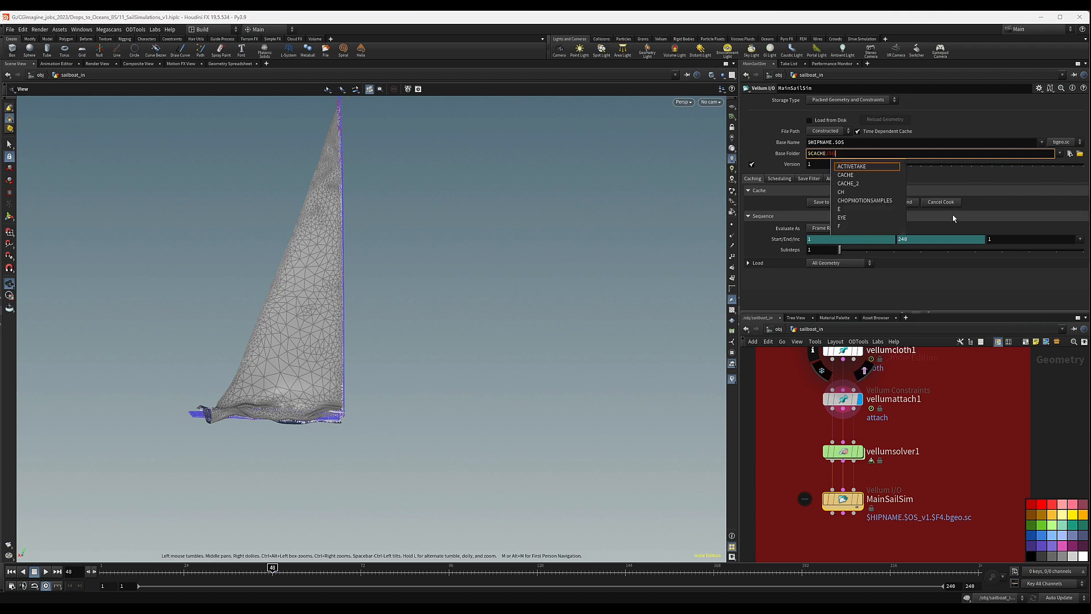
text(OS)
key(Return)
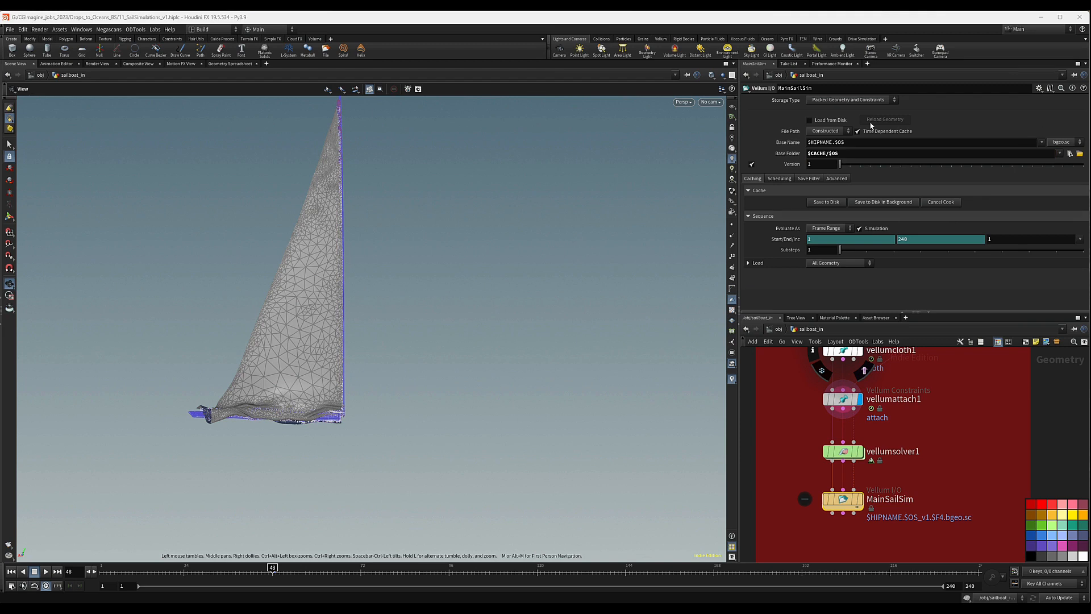
double_click(828, 143)
key(BackSpace)
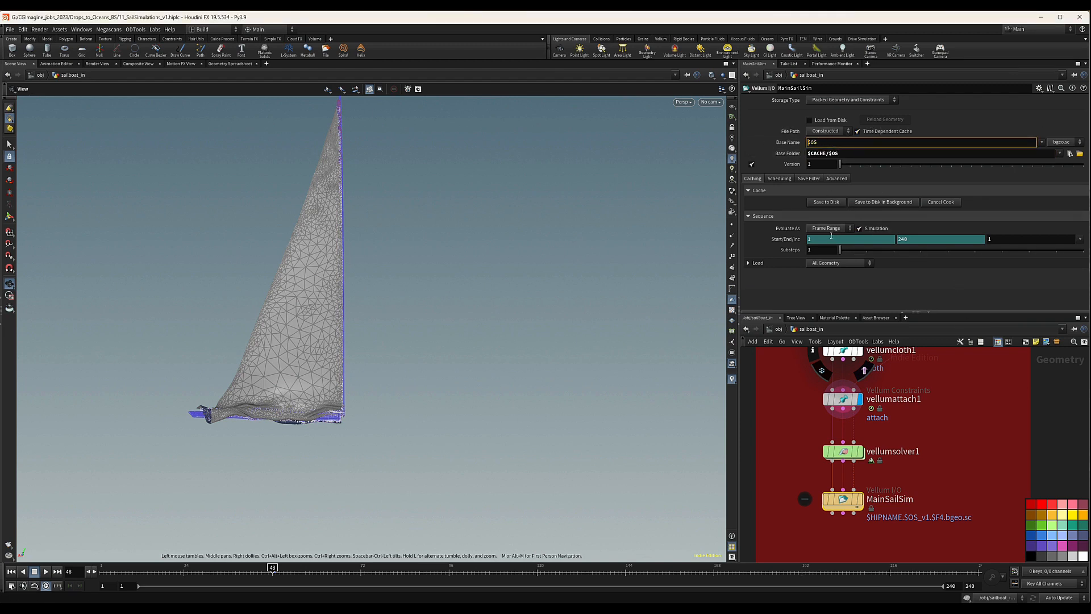
Remove the default expressions from MainSailSim's frame range and set its start frame to 48.
ctrl+shift+click(790, 241)
drag(833, 239, 780, 247)
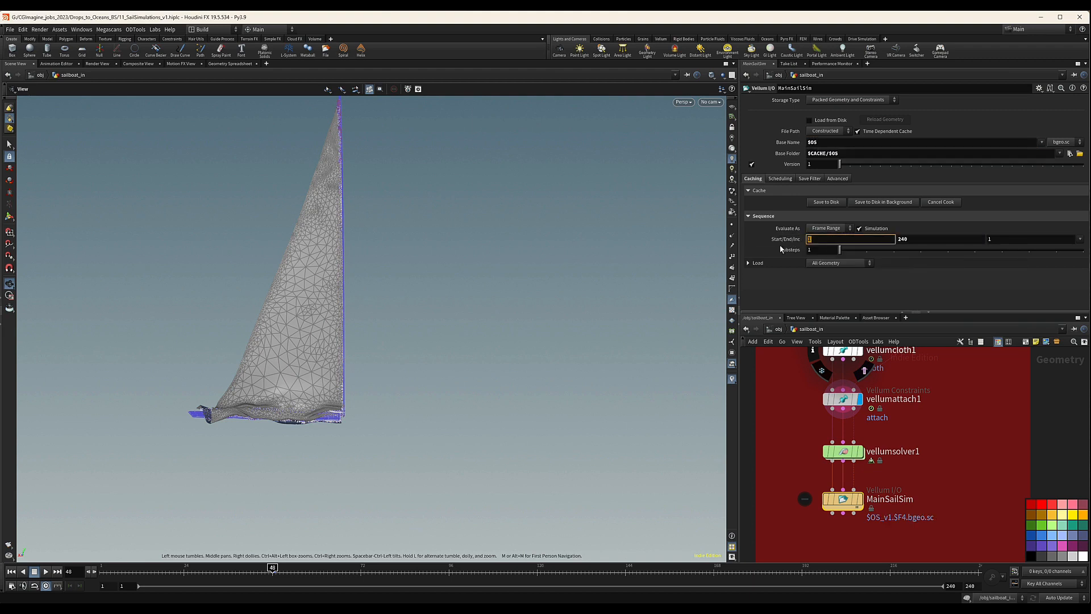
text(48)
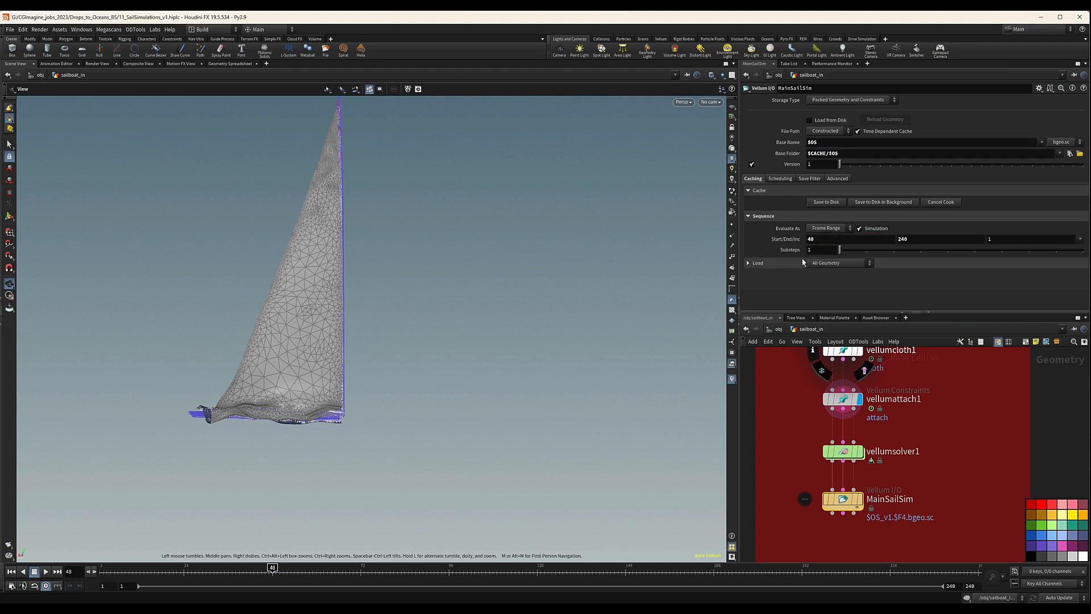
key(Return)
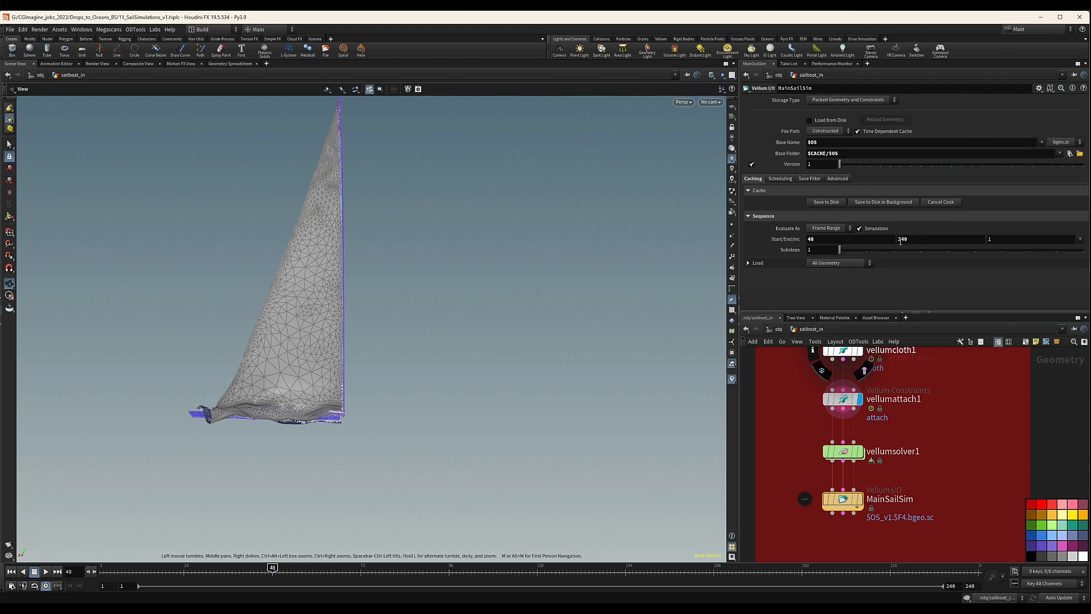
double_click(910, 239)
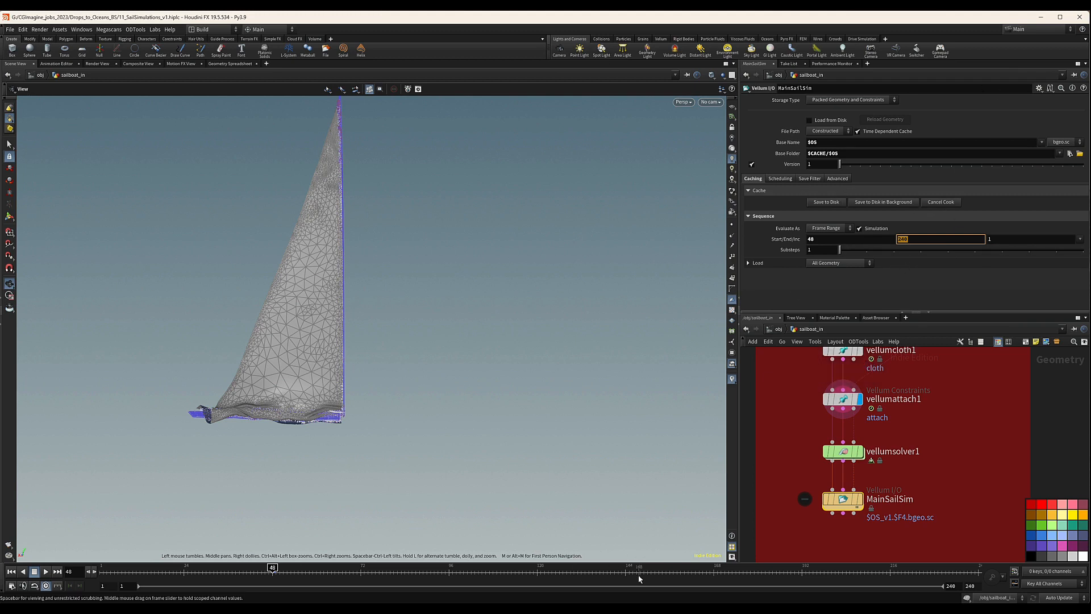
click(952, 276)
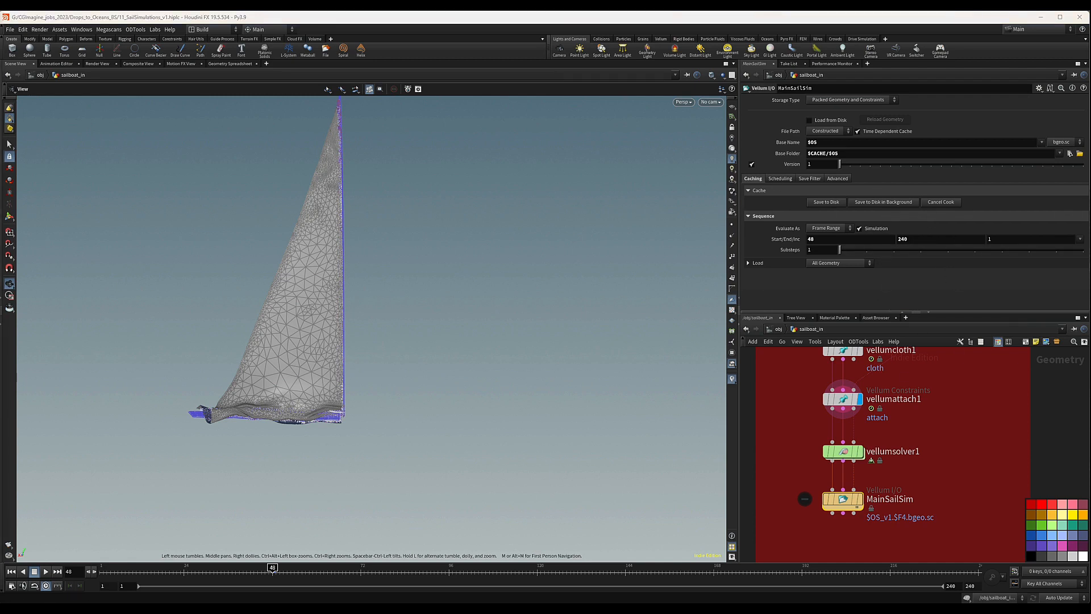
middle_drag(802, 497, 788, 443)
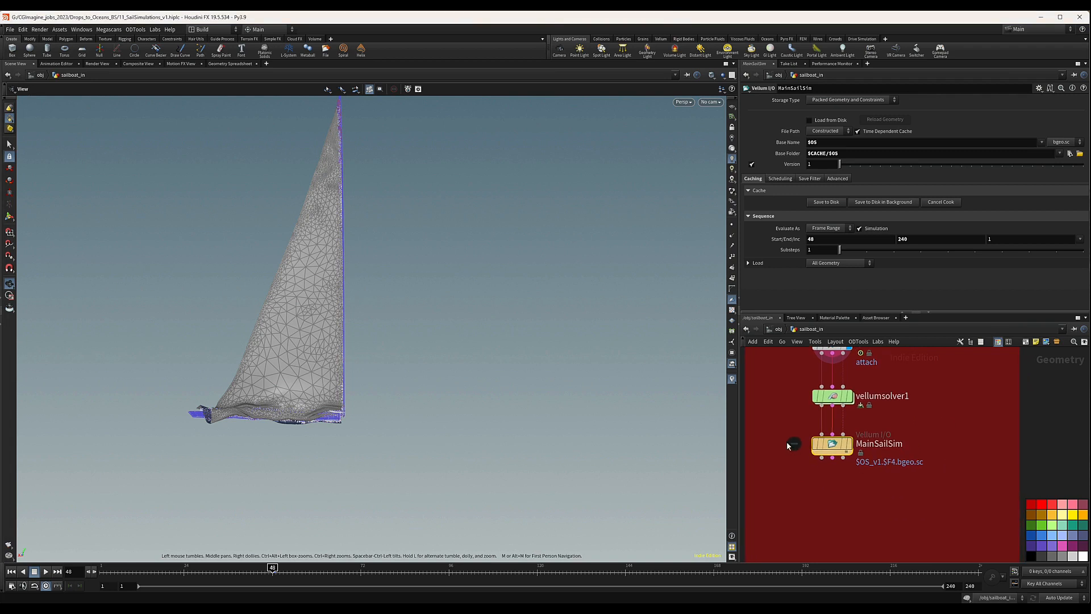
scroll(914, 486, down, 5)
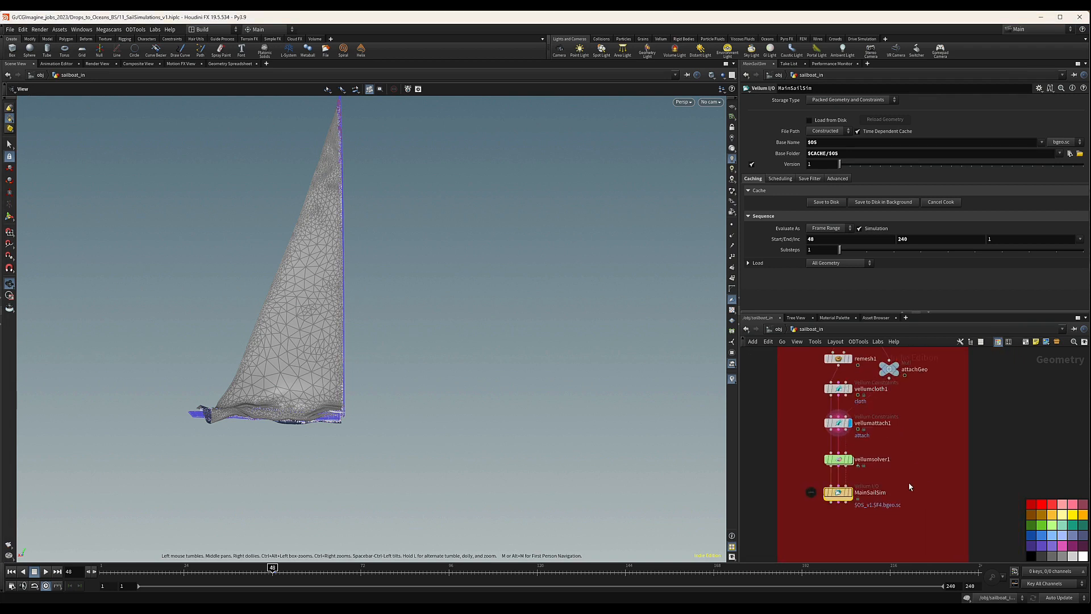
scroll(909, 485, up, 2)
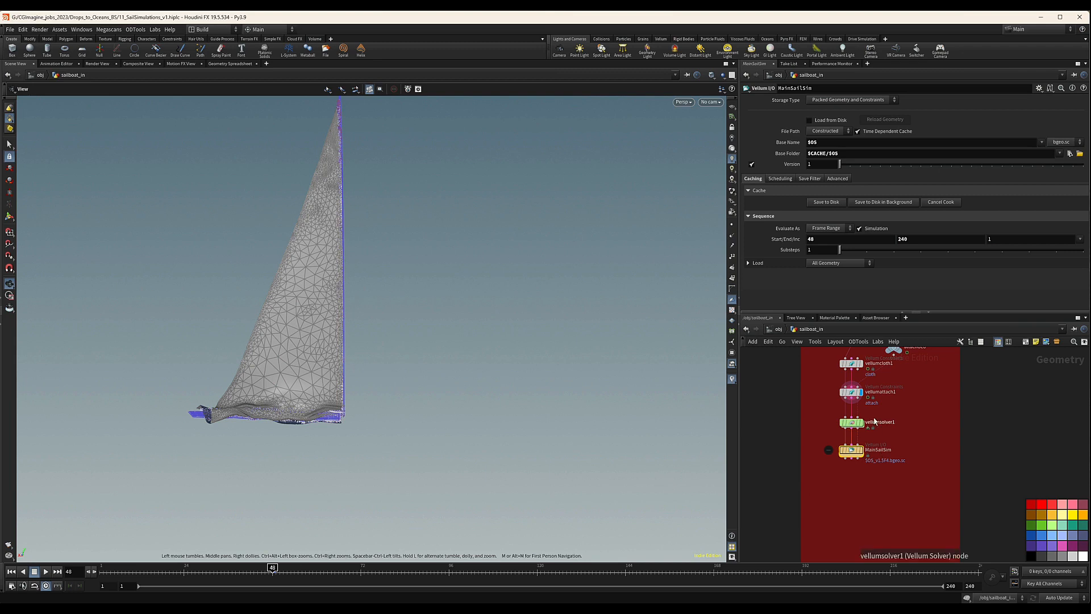
scroll(918, 474, down, 2)
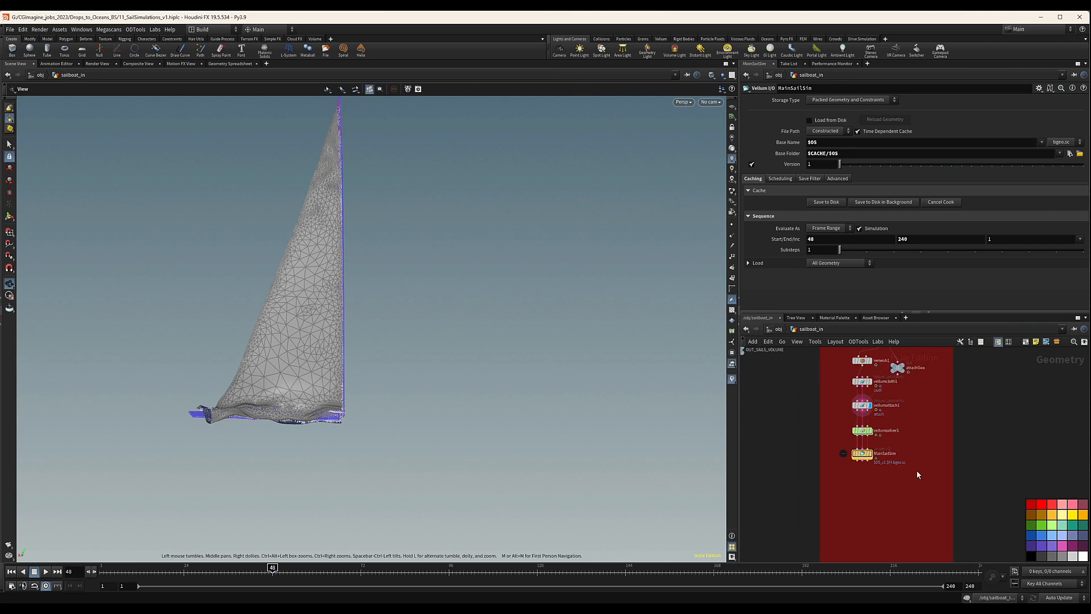
scroll(905, 462, down, 3)
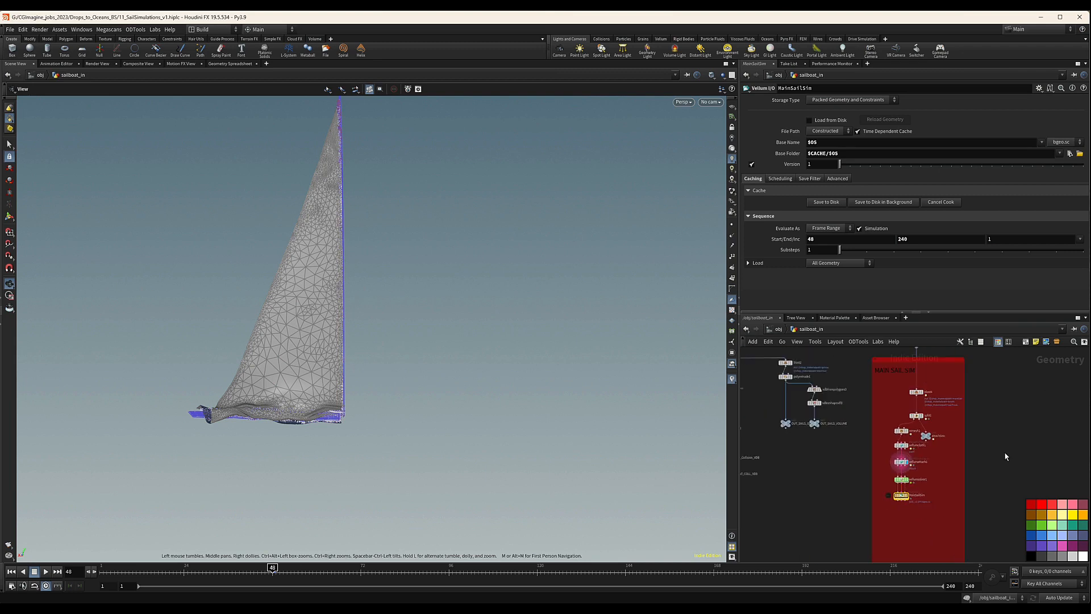
middle_drag(956, 387, 957, 414)
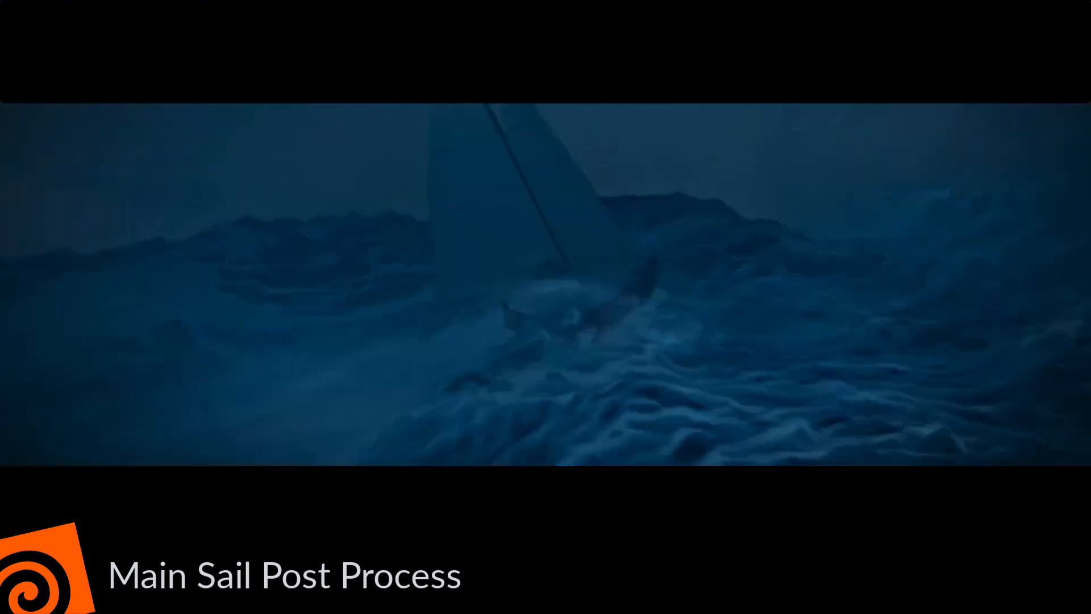
Scrub the cached main sail simulation forward to frame 91 to review the cloth motion.
drag(311, 566, 430, 567)
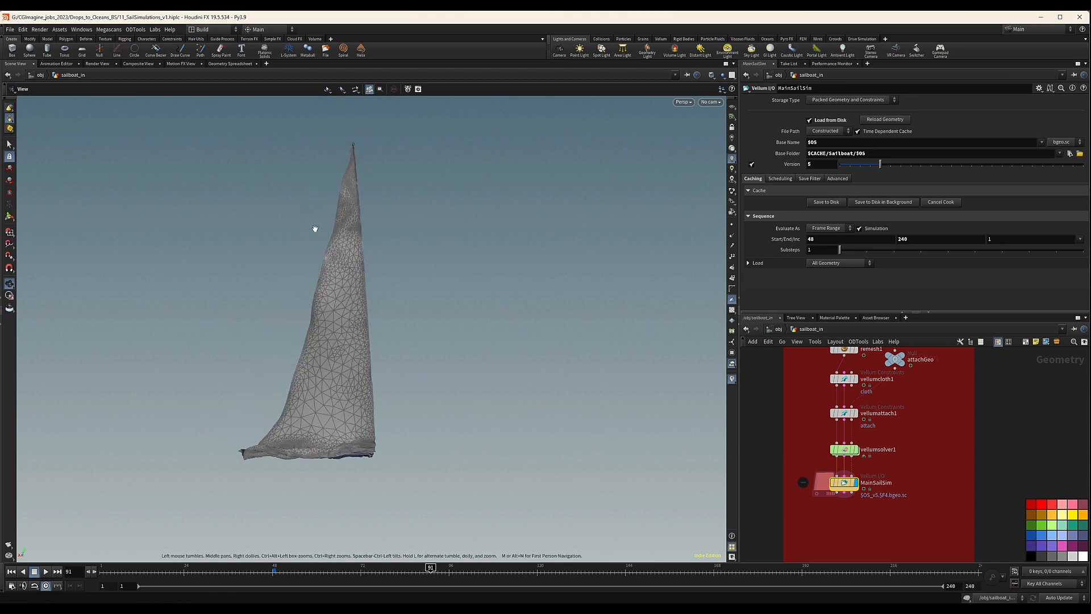
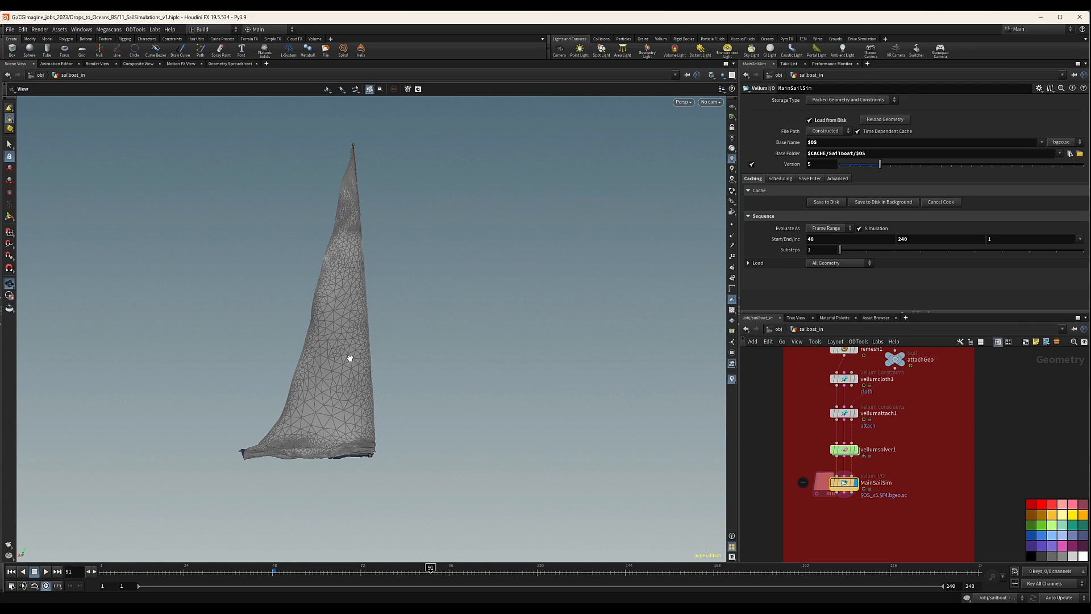
Scrub the timeline back to frame 66 and add an Attribute Delete node below MainSailSim.
drag(431, 570, 339, 573)
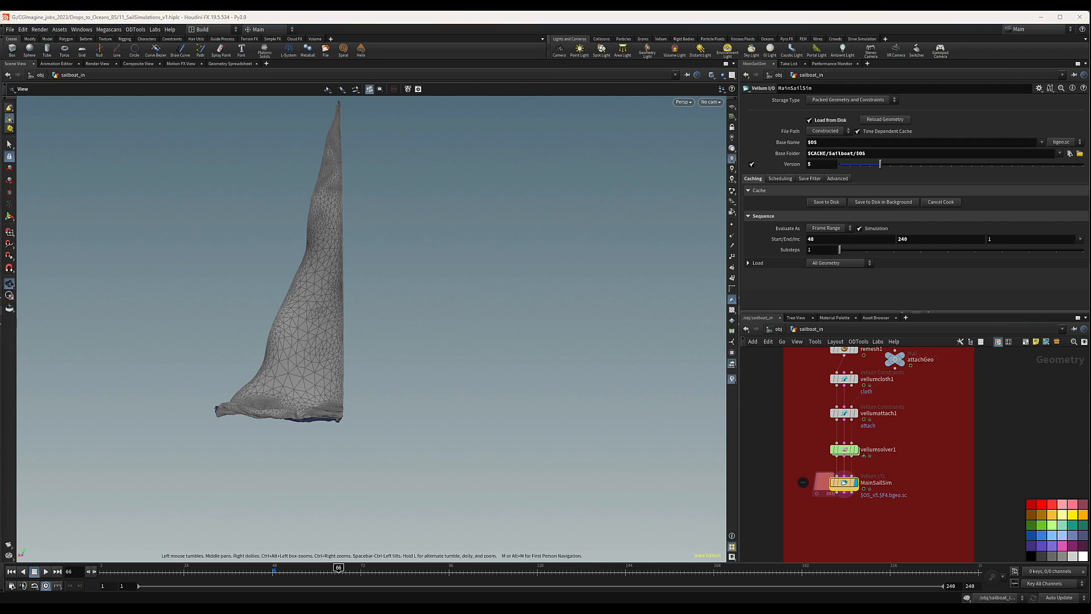
key(Tab)
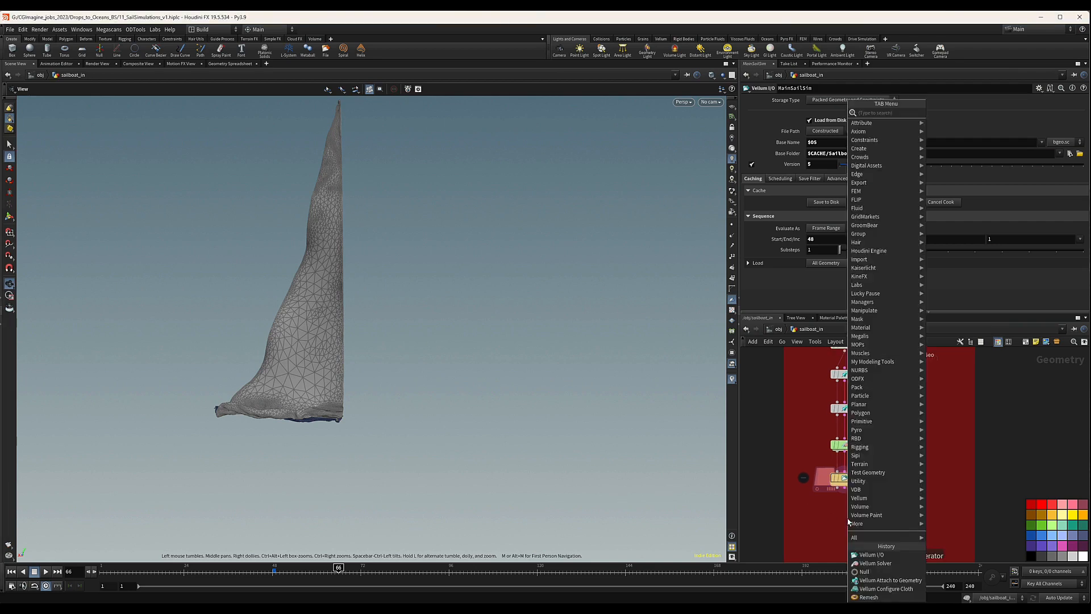
text(attri)
text(bw)
key(Return)
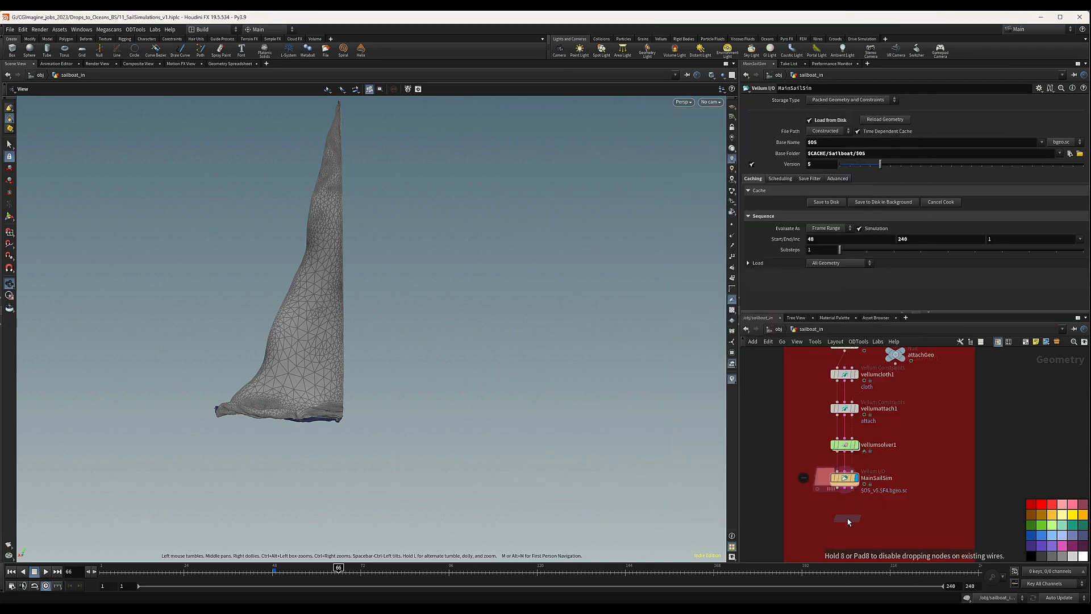
click(845, 521)
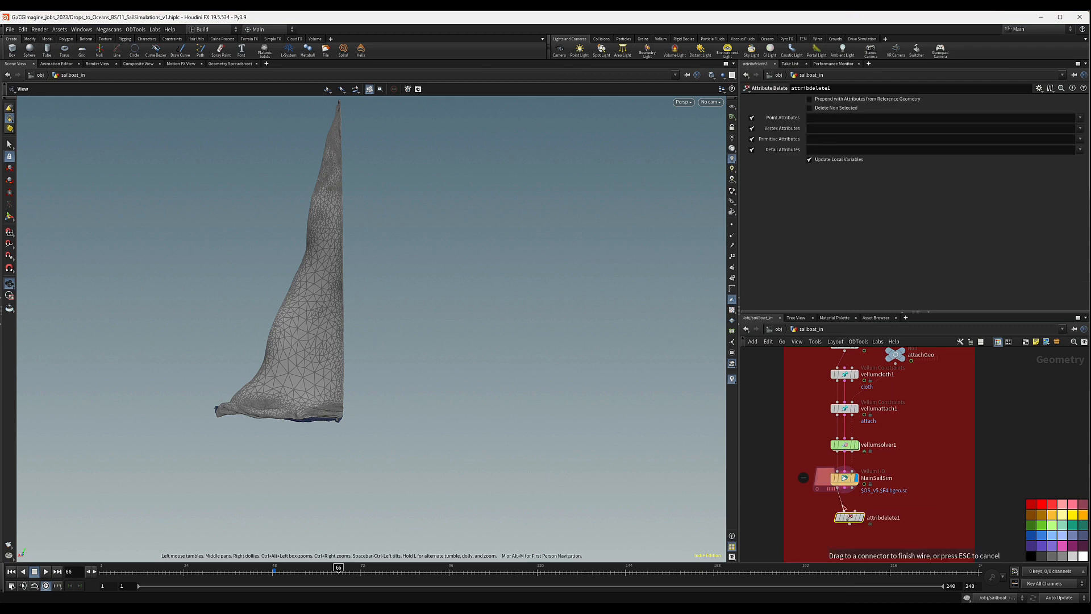
Set the Attribute Delete node to remove all vertex and all primitive attributes with *.
click(837, 128)
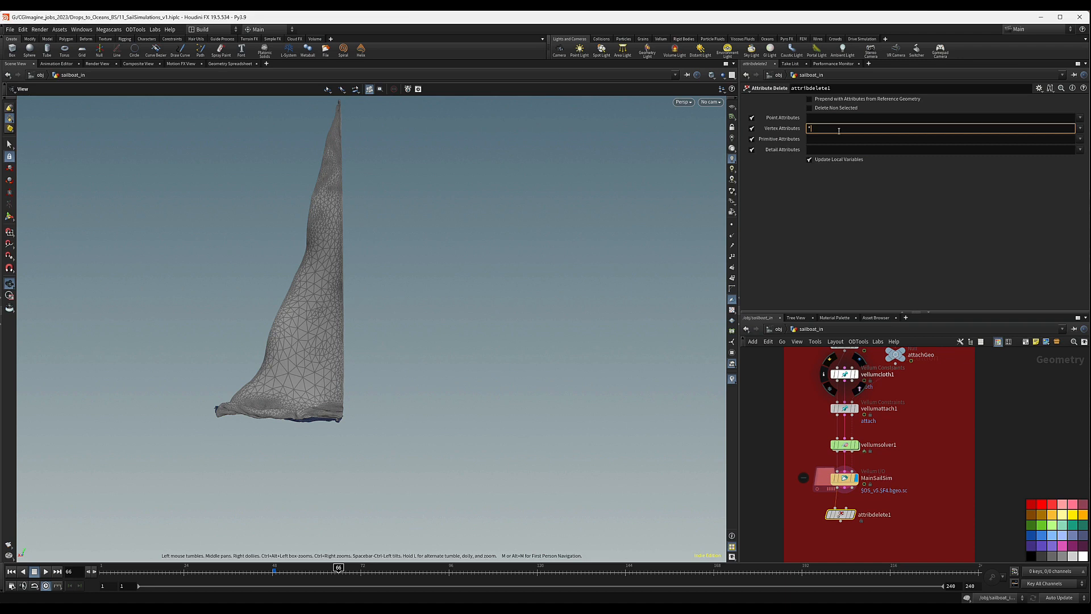
click(838, 139)
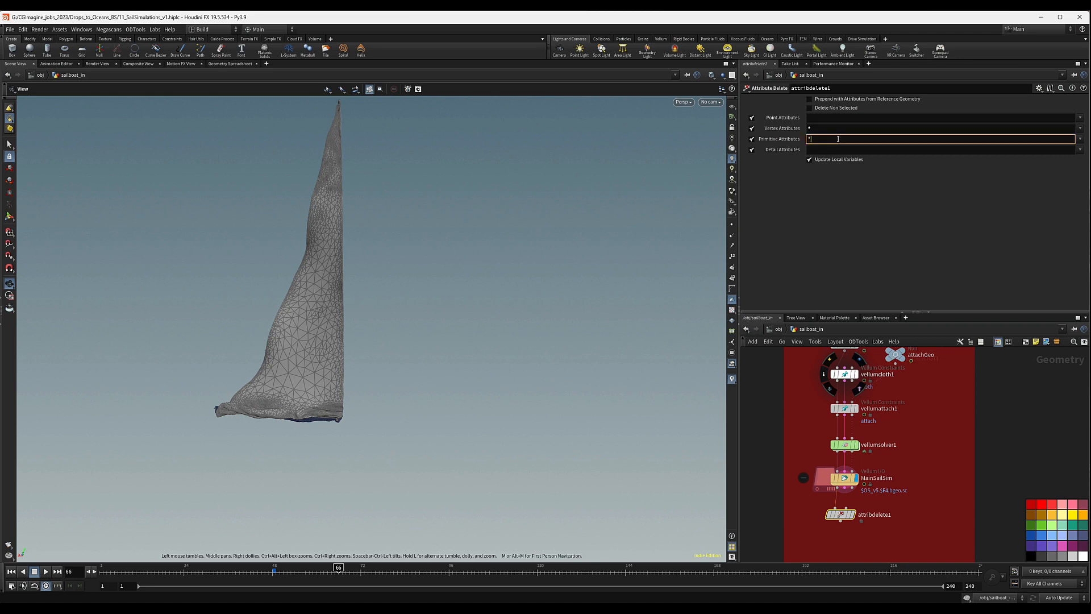
key(Return)
middle_drag(876, 502, 874, 505)
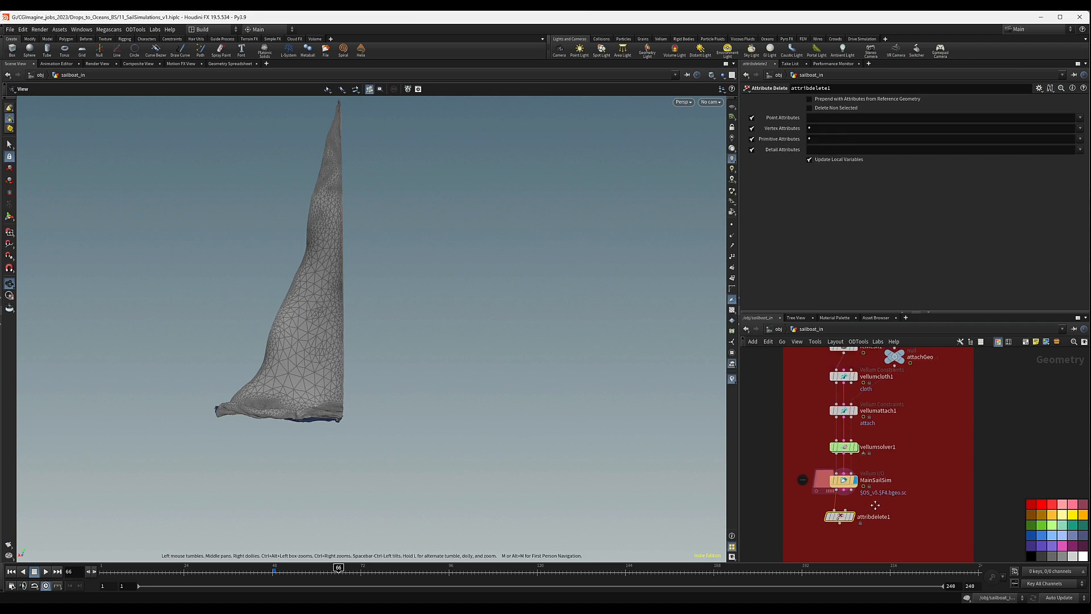
middle_click(844, 482)
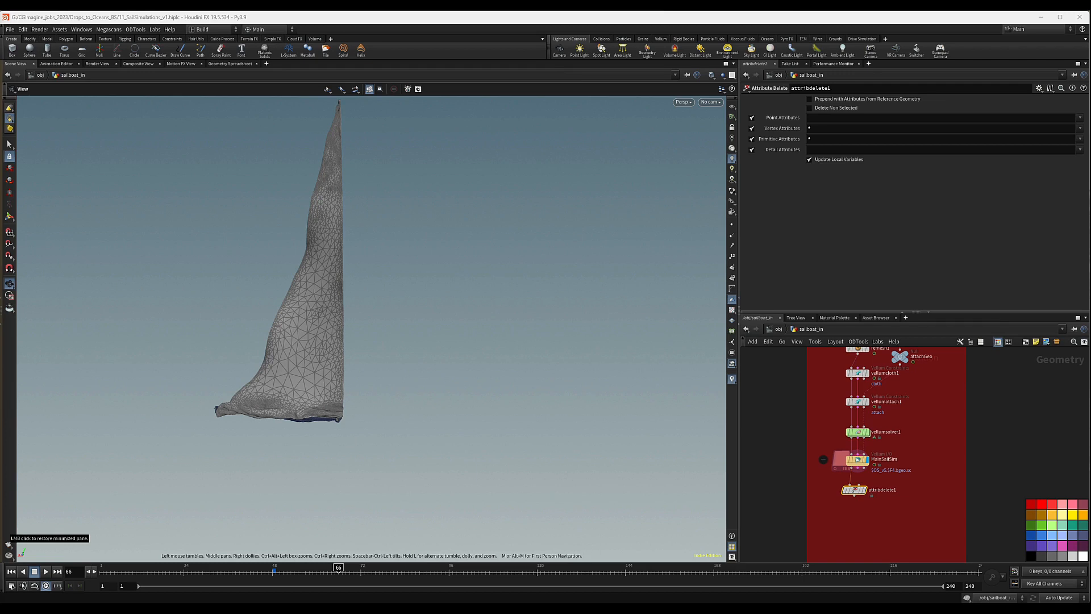
Add a Time Shift node after attribdelete1 and replace its frame expression with the fixed frame 48.
scroll(855, 509, up, 4)
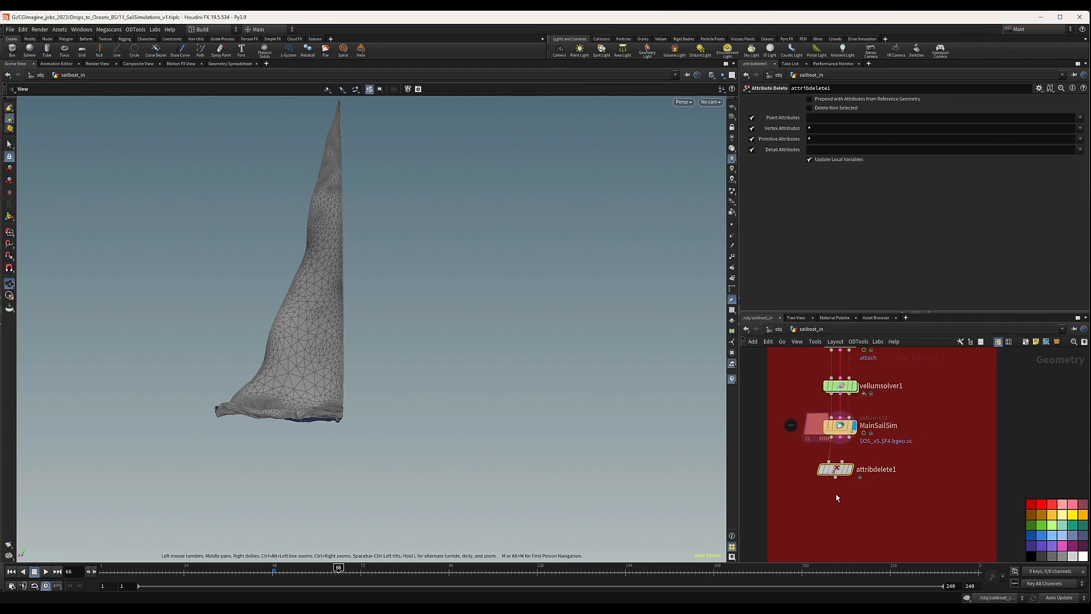
key(Tab)
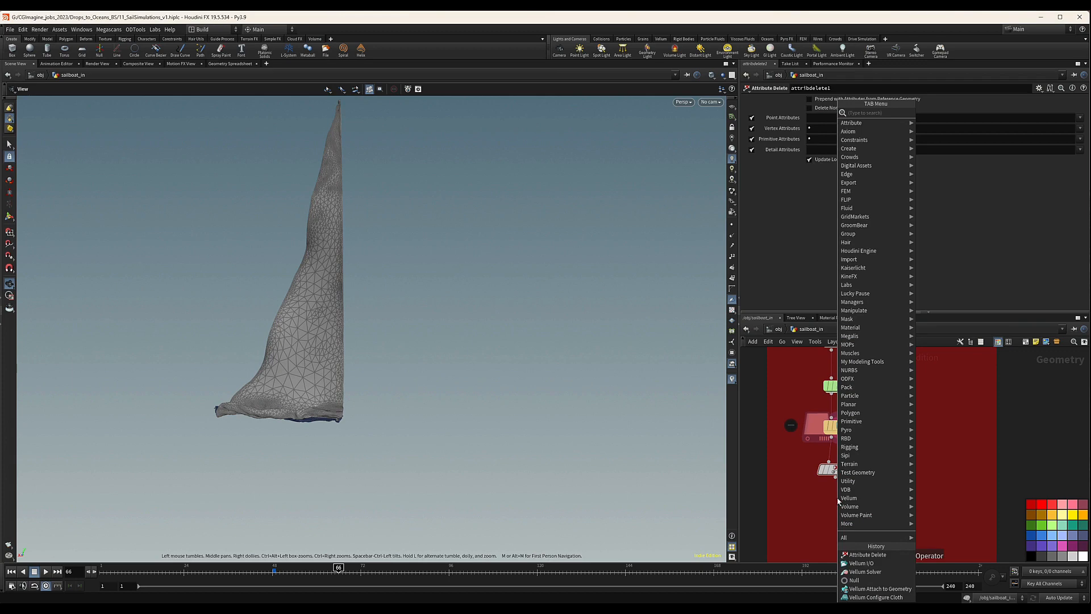
text(tim)
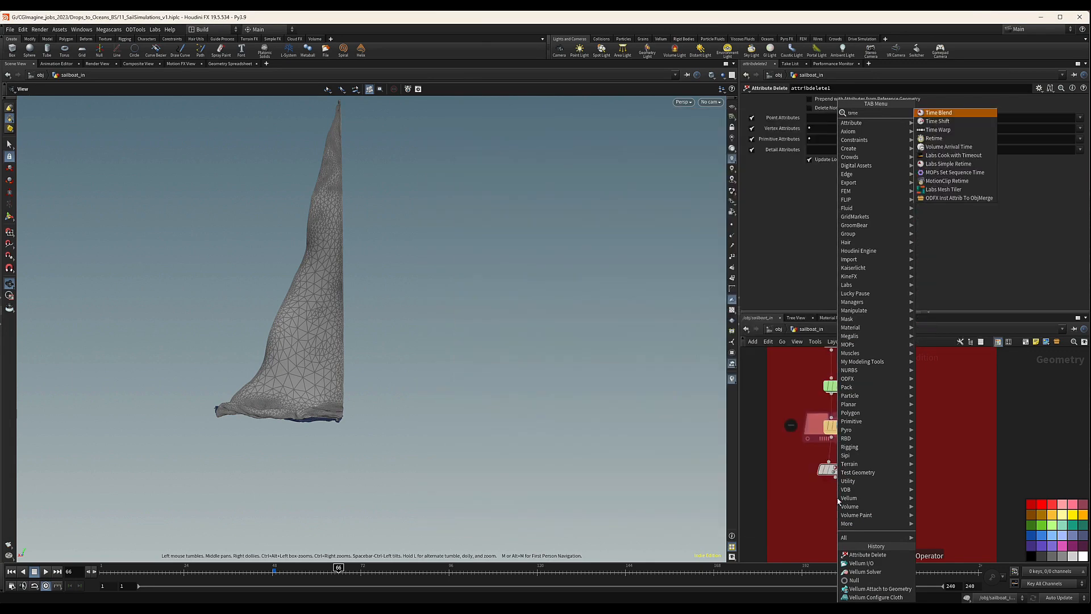
text(e)
key(Return)
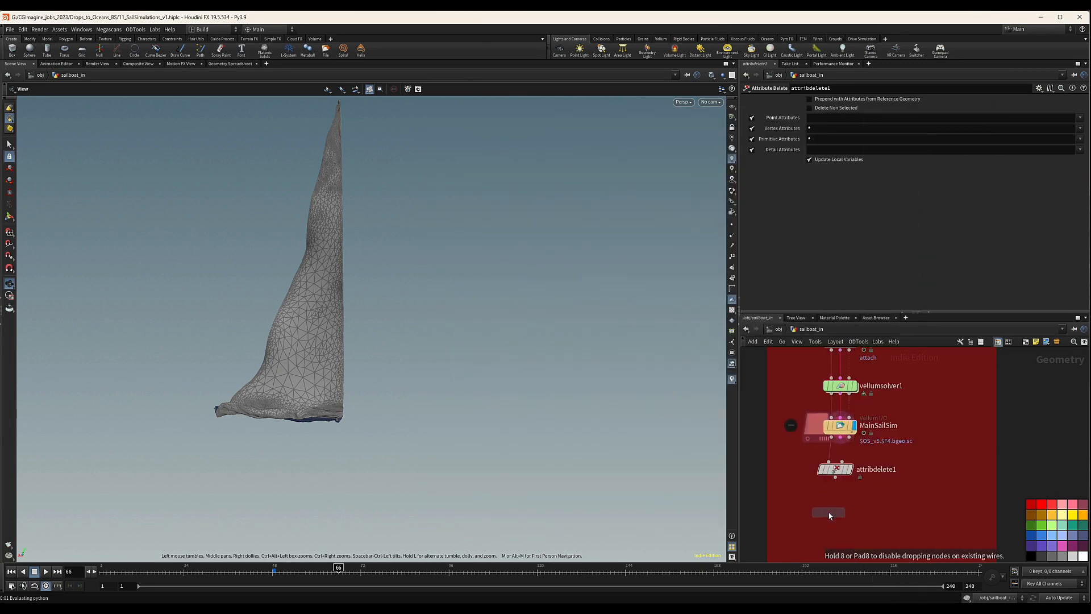
click(830, 513)
mouse_move(829, 505)
mouse_down()
mouse_move(836, 479)
mouse_move(839, 514)
mouse_up()
middle_drag(877, 493, 871, 496)
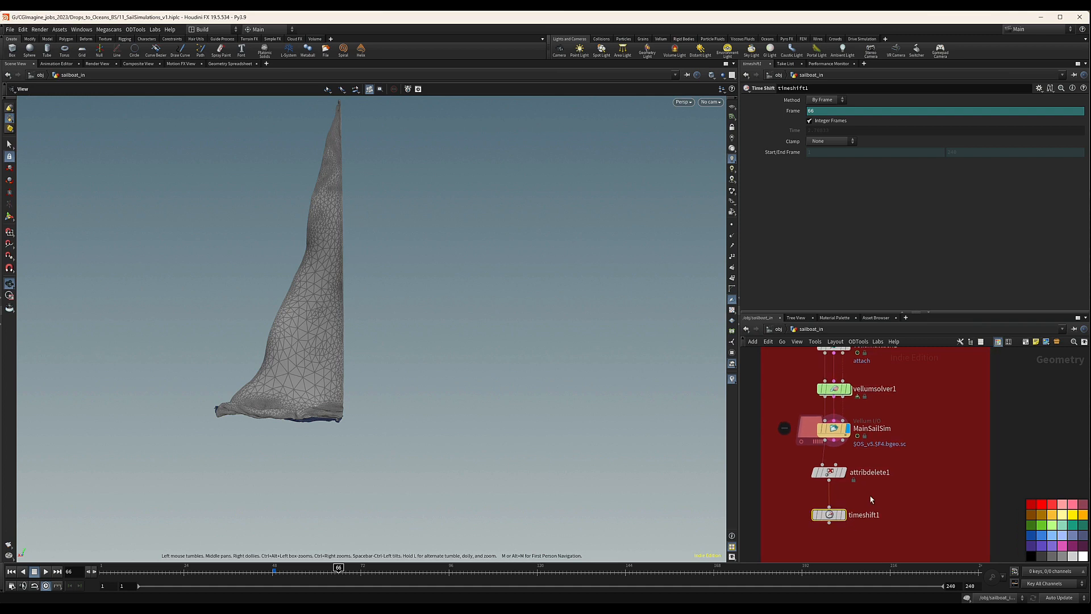
drag(815, 113, 741, 122)
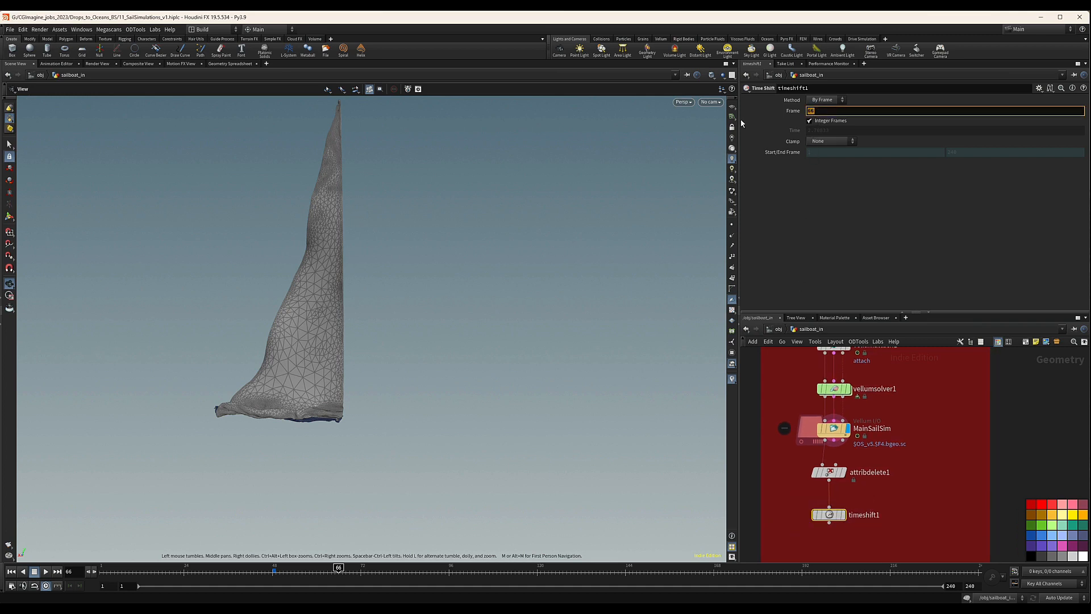
key(Return)
Duplicate the Time Shift node and wire the copy to the original sail geometry upstream of the remesh.
scroll(876, 460, down, 4)
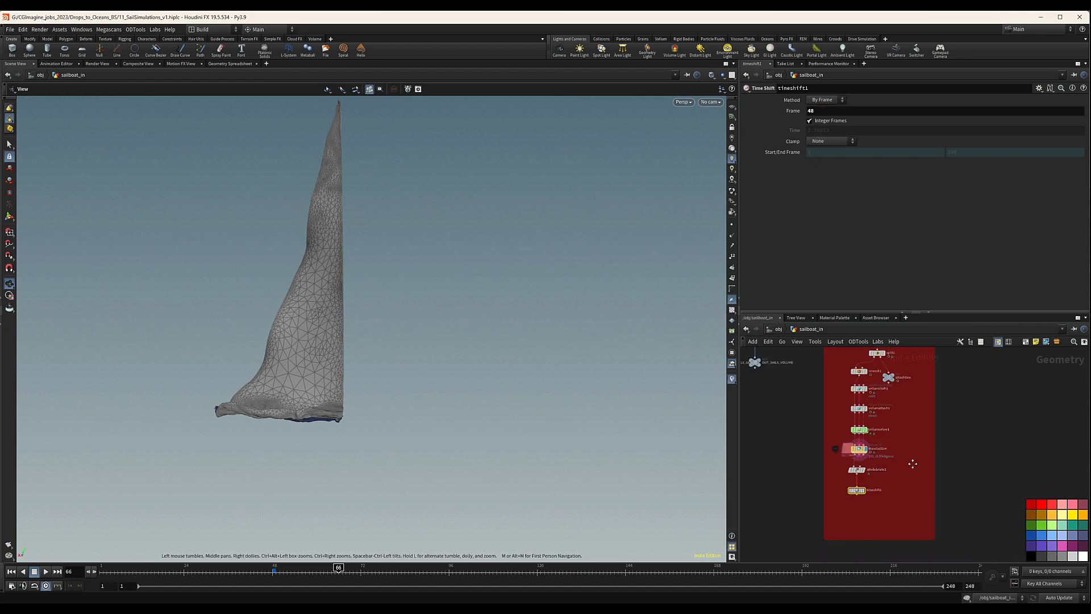
middle_drag(913, 462, 880, 467)
alt+drag(827, 497, 864, 493)
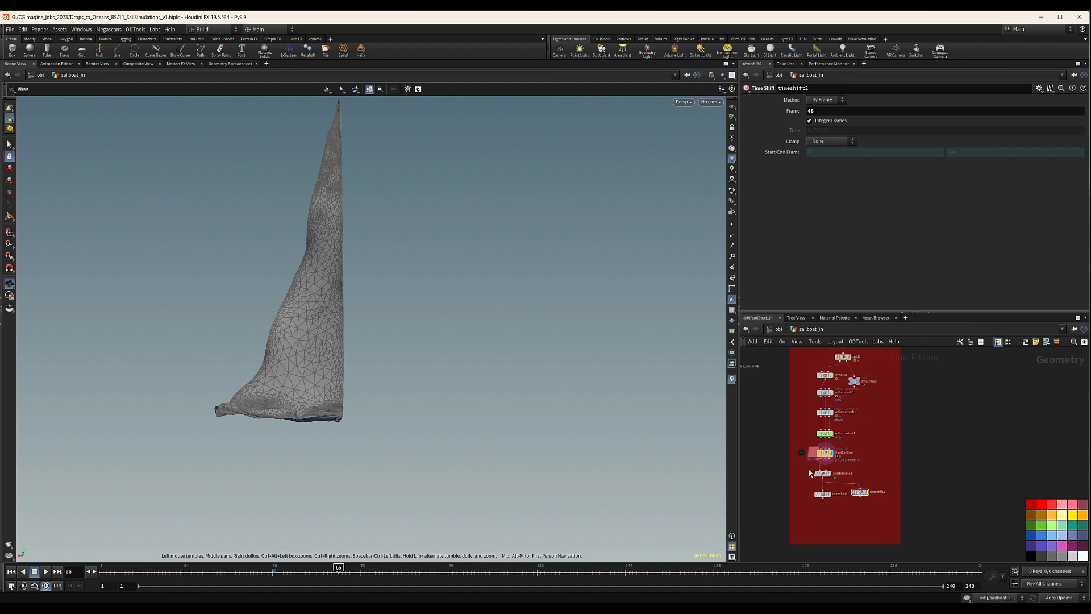
scroll(840, 362, up, 3)
drag(838, 358, 870, 500)
middle_drag(871, 500, 847, 385)
drag(847, 386, 839, 479)
Compare the remeshed sail from timeshift1 with the original grid mesh from timeshift2 up close.
click(847, 473)
click(794, 474)
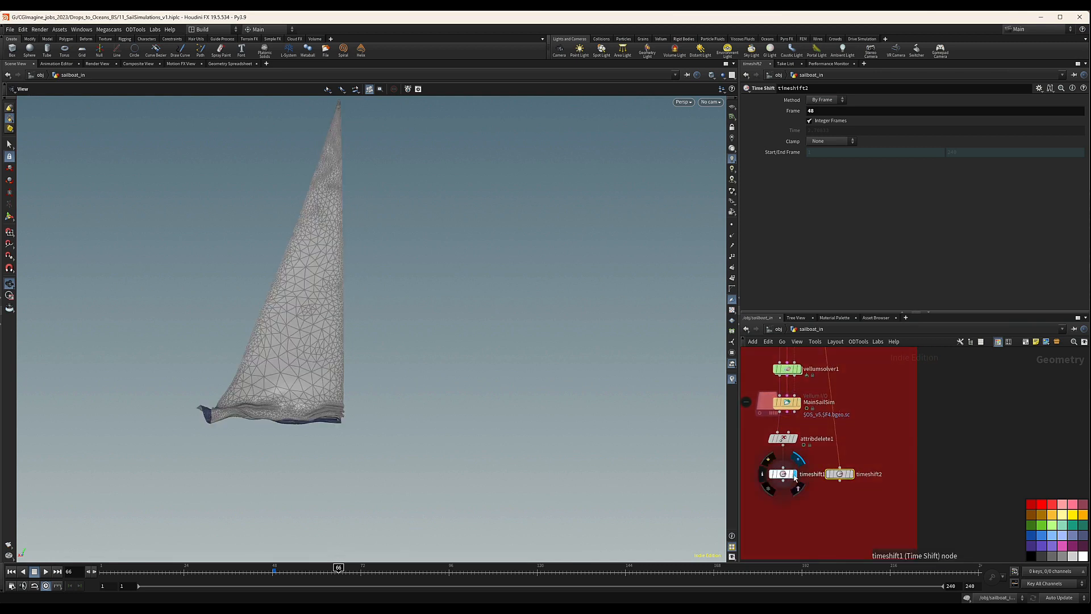
click(784, 474)
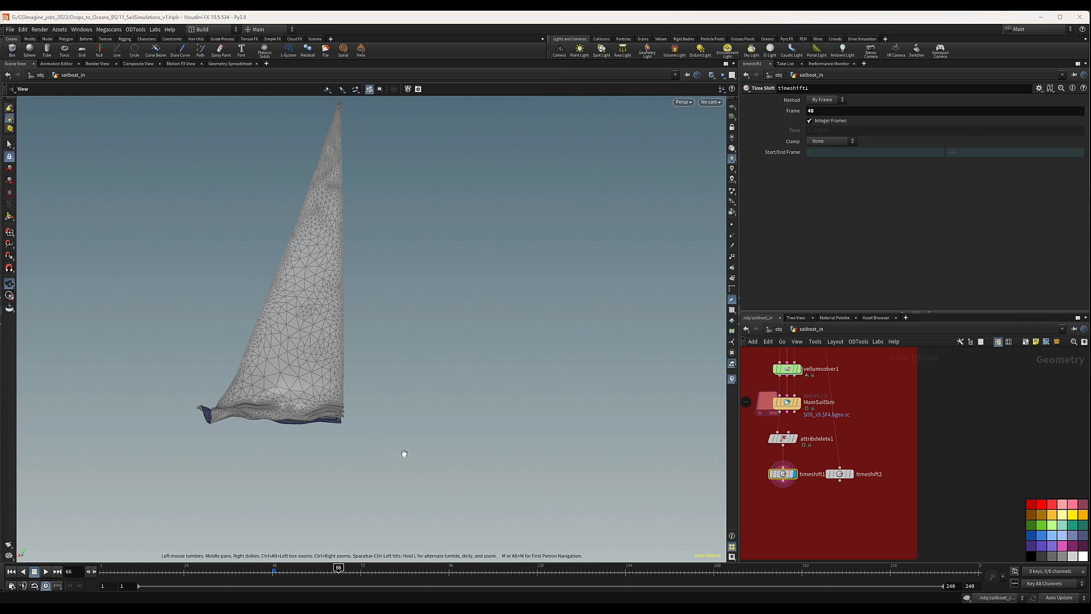
click(850, 474)
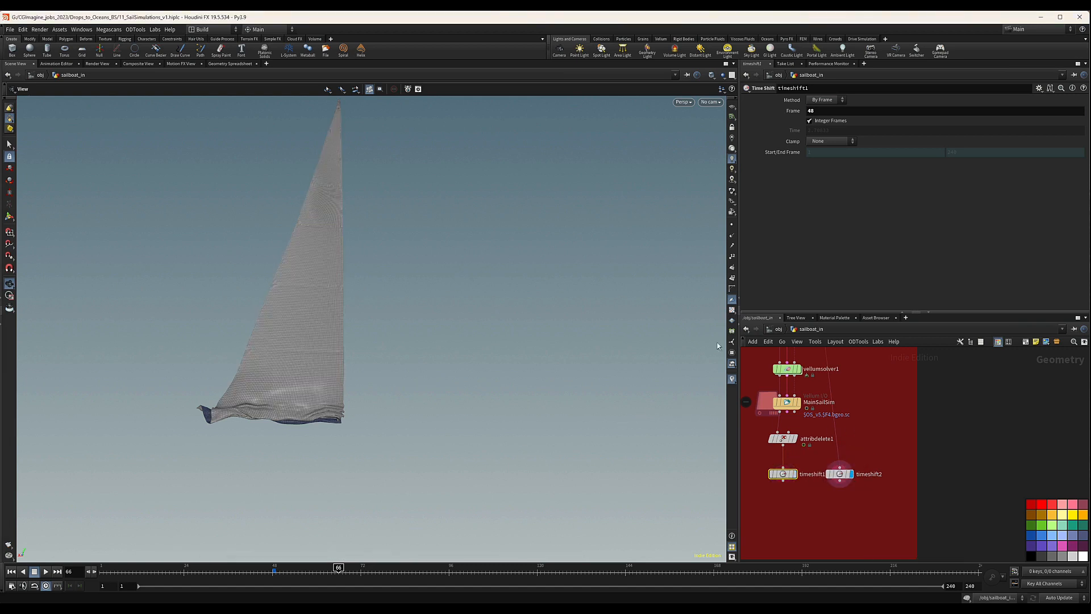
right_drag(338, 316, 568, 245)
drag(569, 245, 370, 277)
right_drag(370, 276, 319, 324)
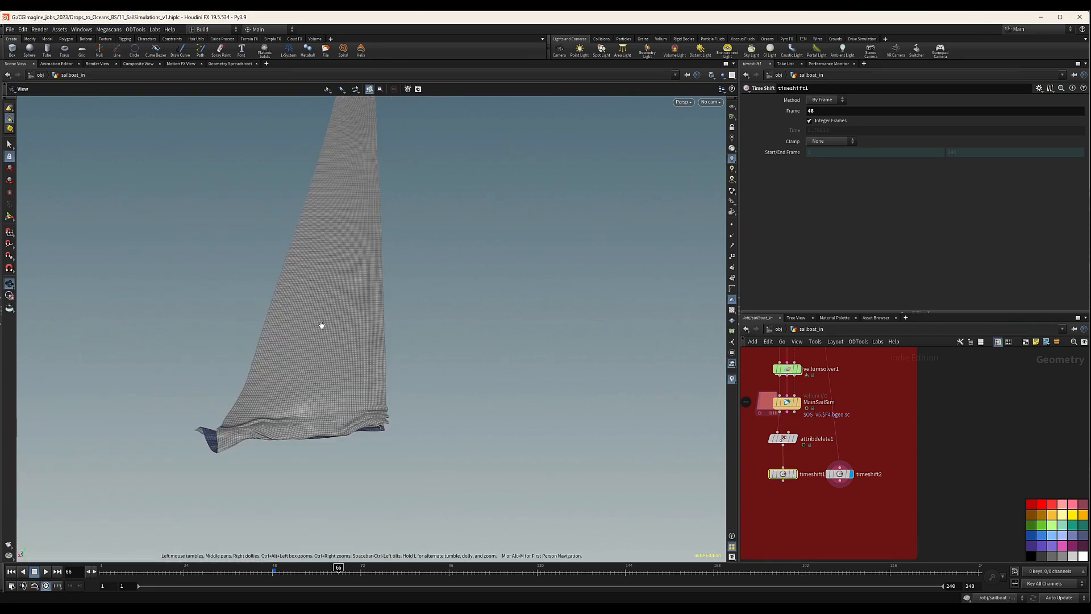
drag(319, 324, 353, 350)
middle_drag(353, 350, 333, 357)
middle_drag(847, 500, 847, 473)
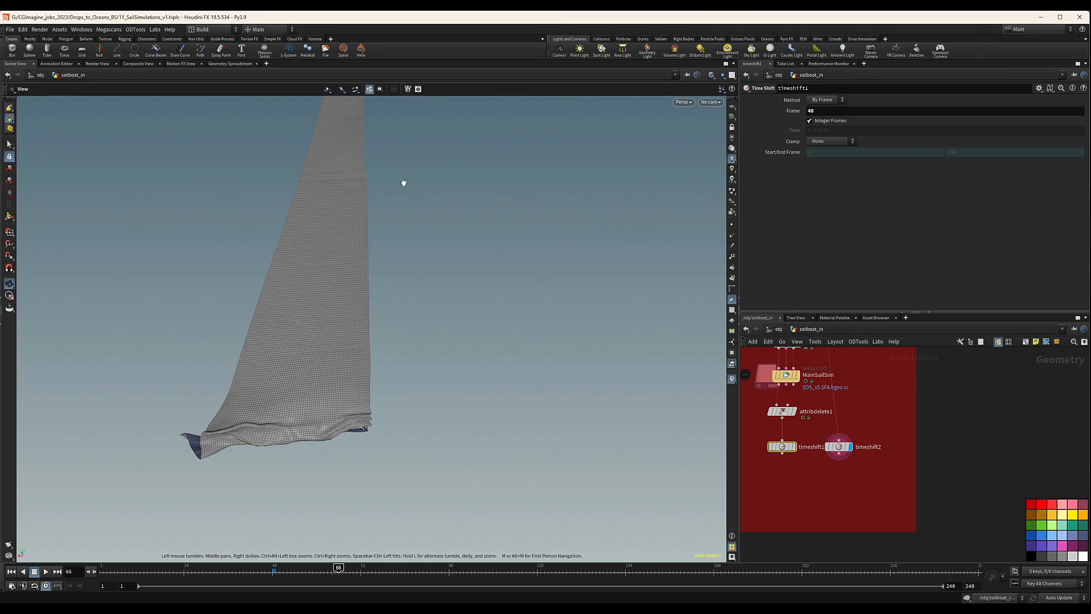
Examine the UV layouts of timeshift2, timeshift1 and MainSailSim in the UV view.
key(space+5)
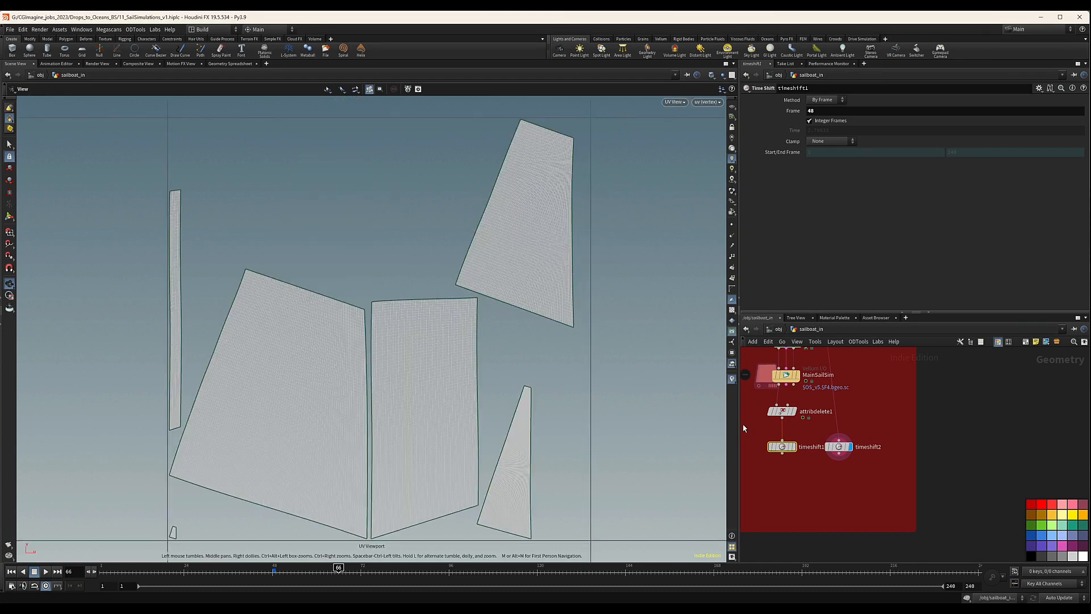
click(789, 446)
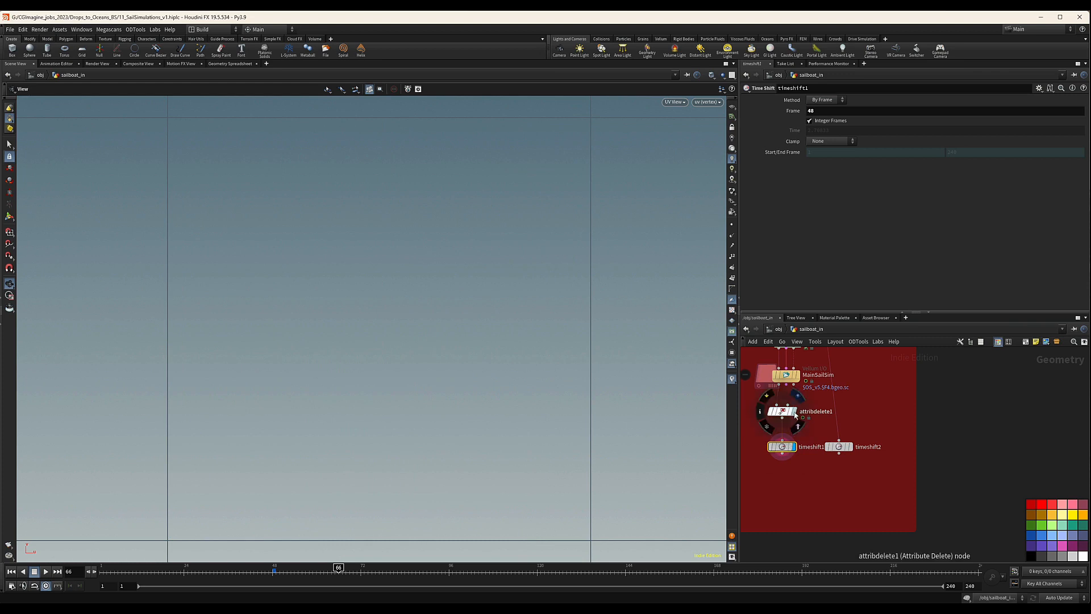
click(795, 375)
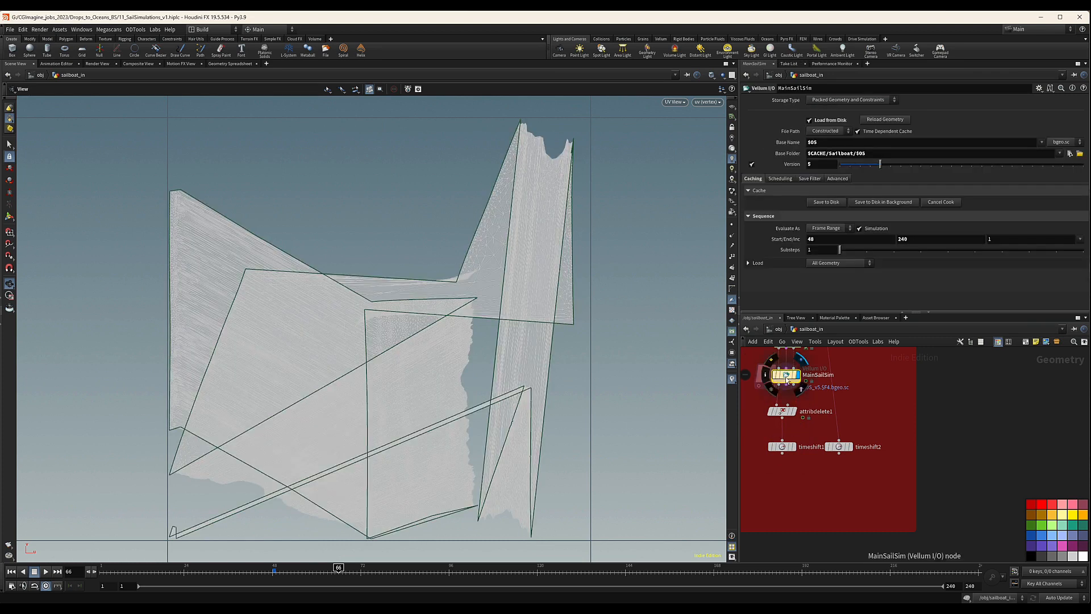
drag(787, 381, 788, 383)
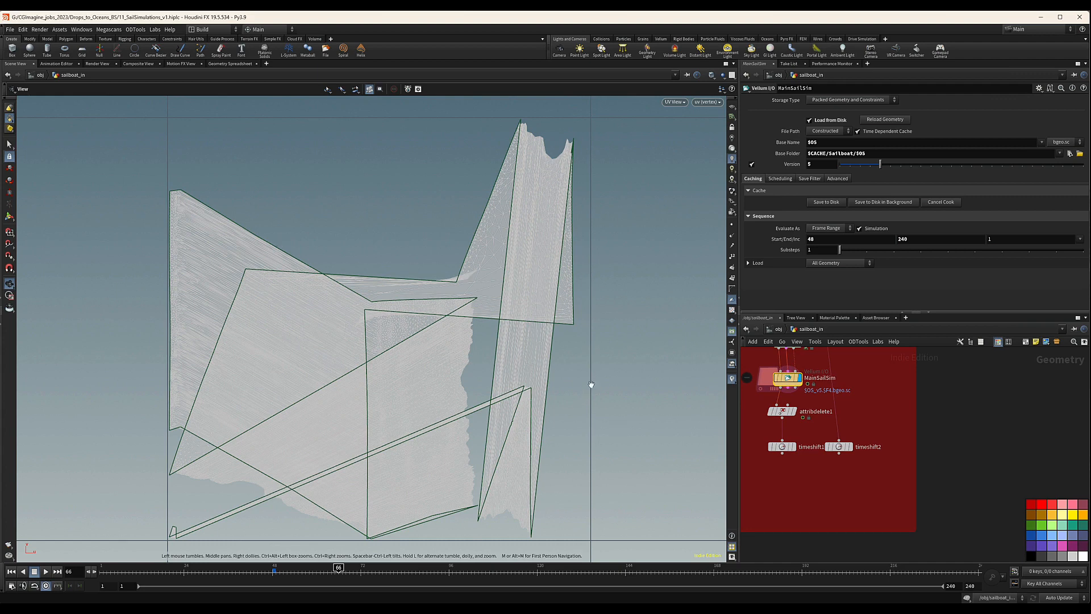
click(849, 447)
click(841, 449)
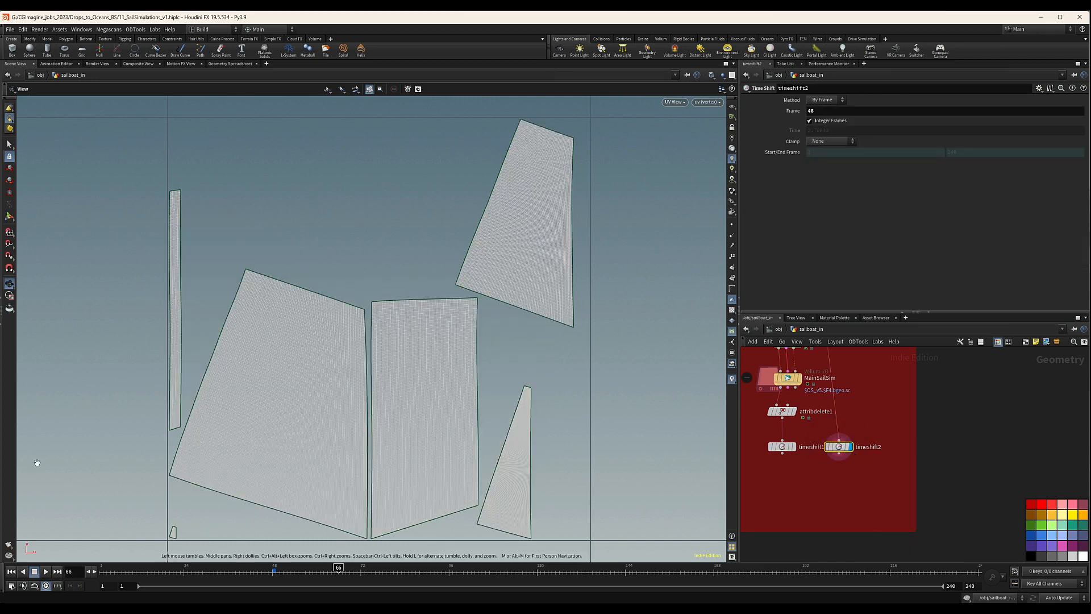
Add a Labs UV Transfer node with timeshift1 as its first input and timeshift2 as its second.
middle_drag(803, 468, 818, 453)
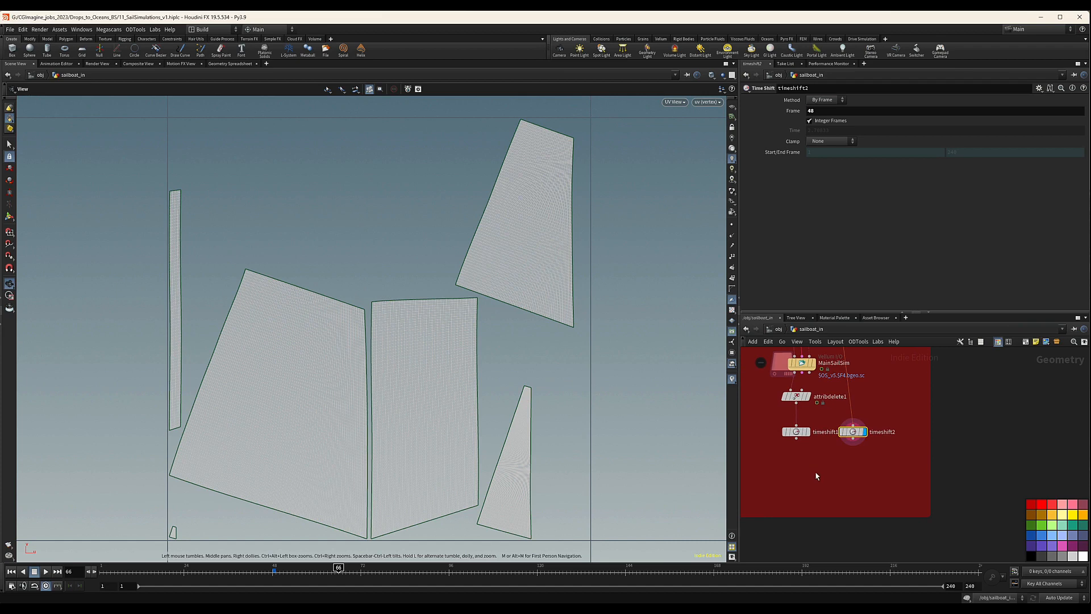
key(Tab)
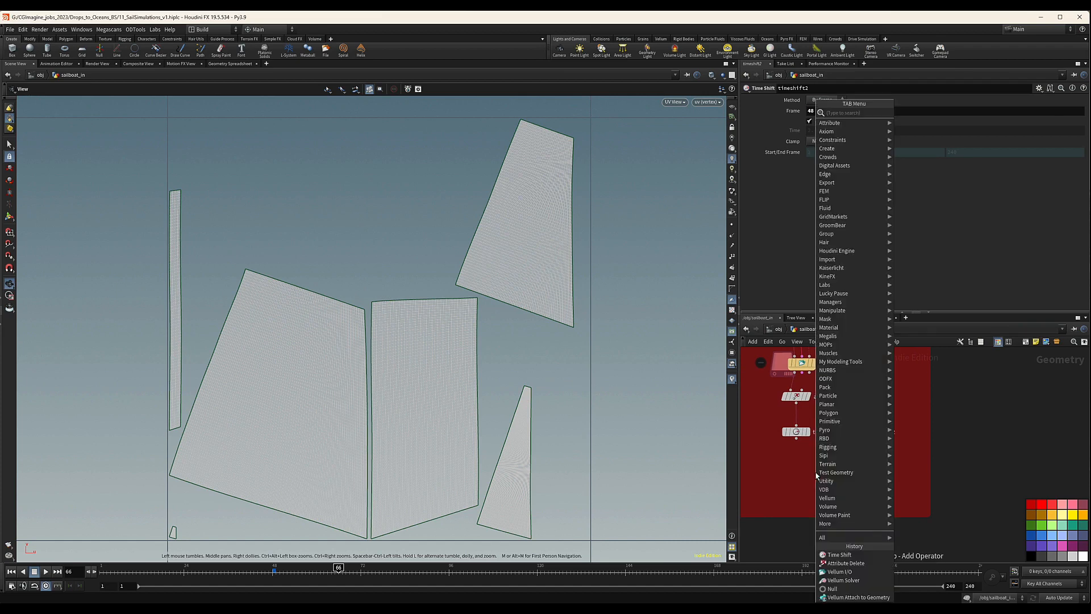
text(uvtrans)
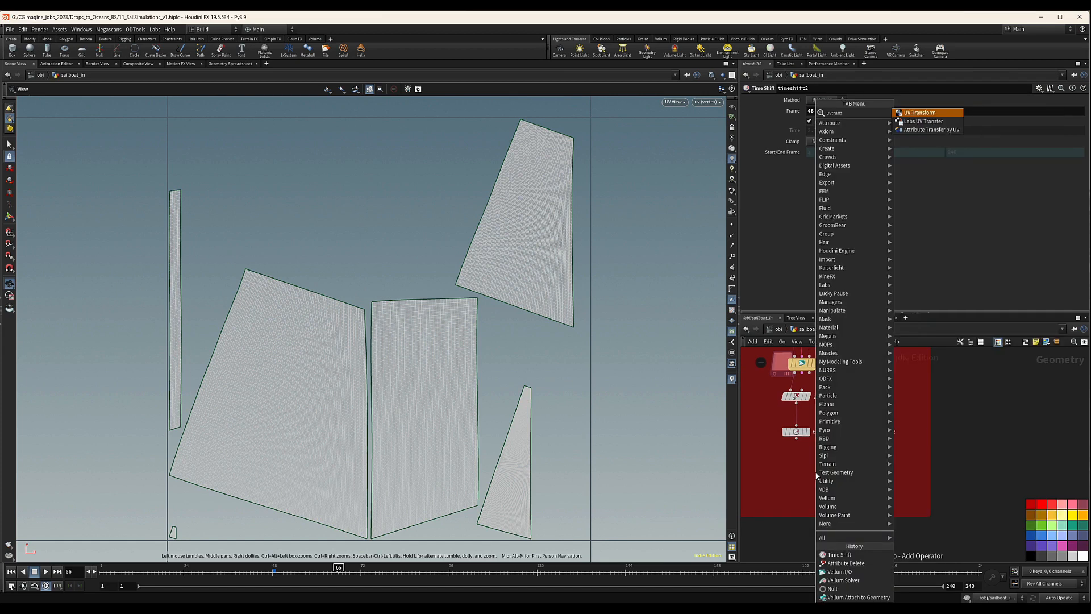
key(Down)
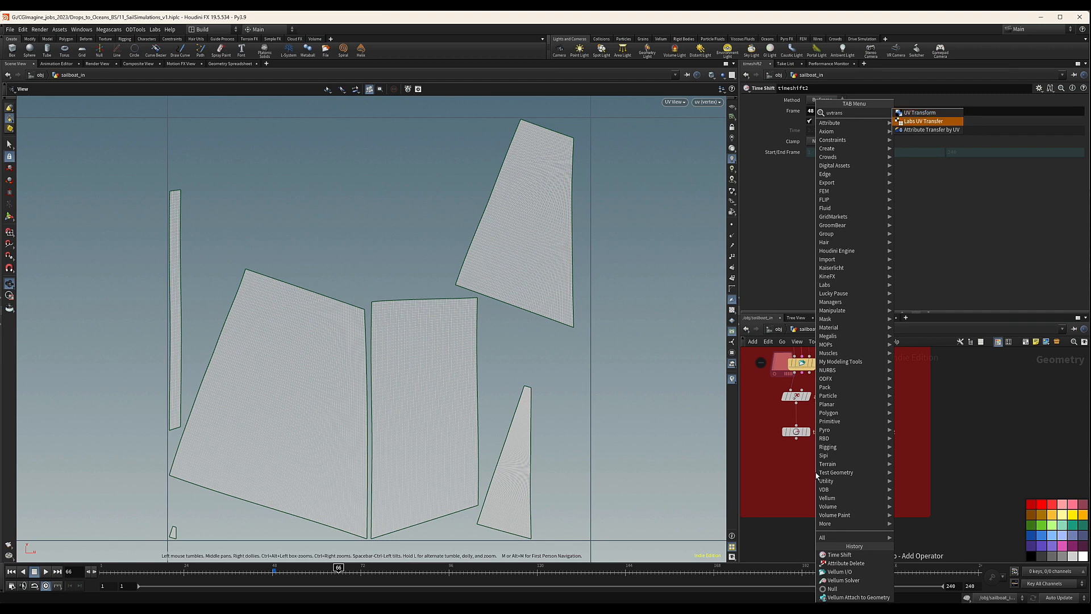
key(Return)
click(796, 464)
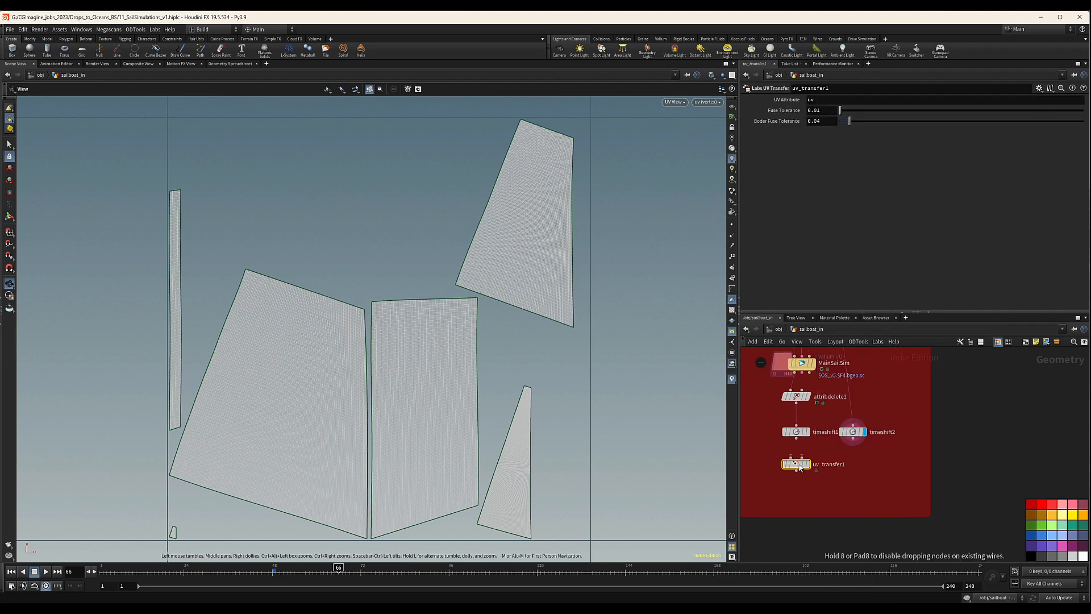
drag(797, 441, 854, 443)
click(853, 441)
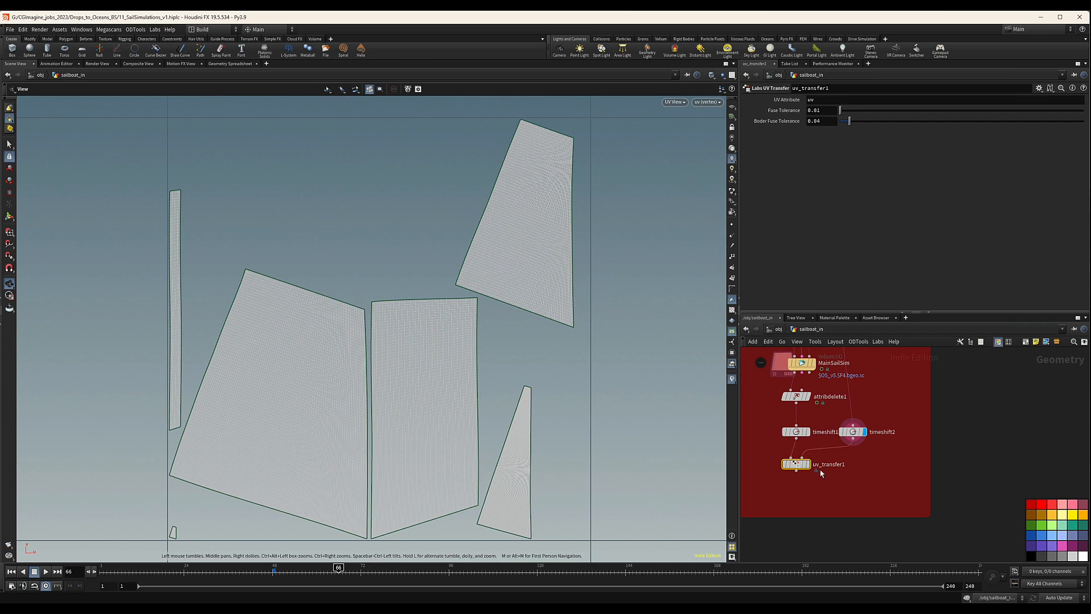
Display the uv_transfer1 result and reposition the two Time Shift nodes above it.
drag(798, 463, 804, 465)
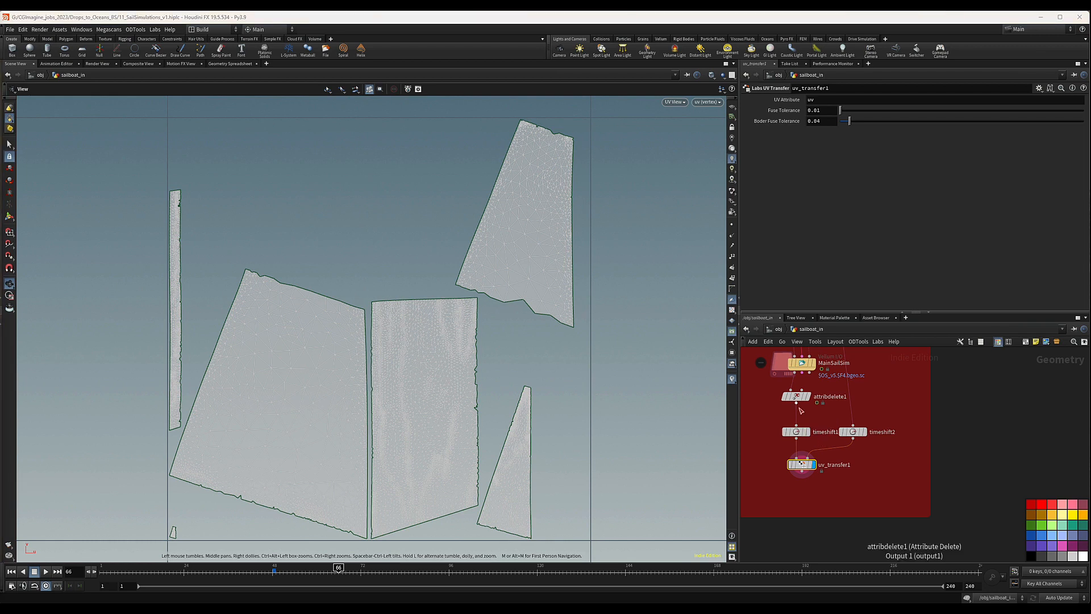
click(797, 433)
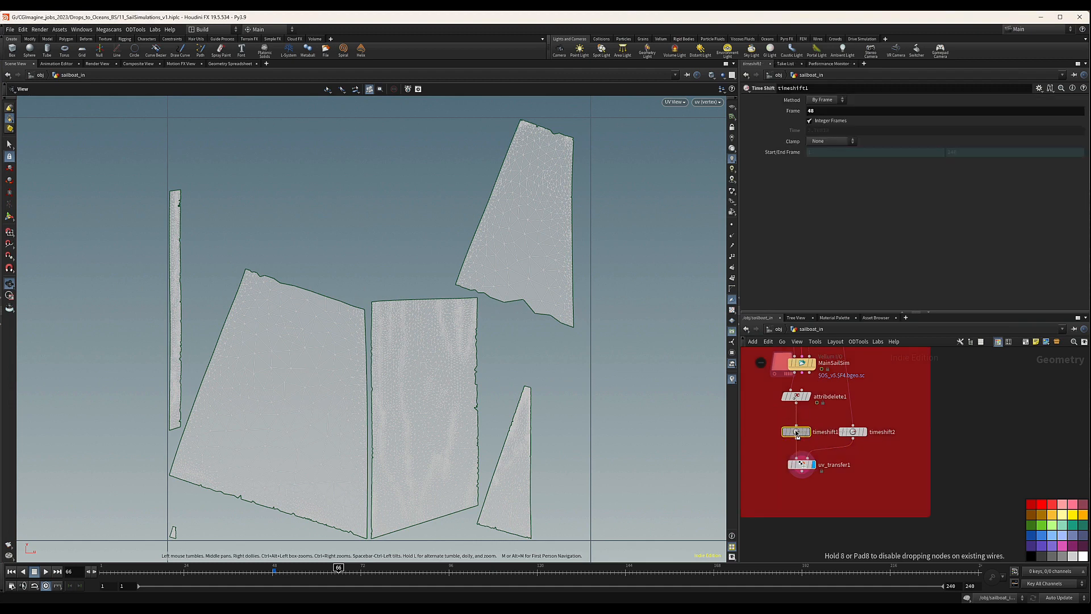
drag(797, 431, 858, 427)
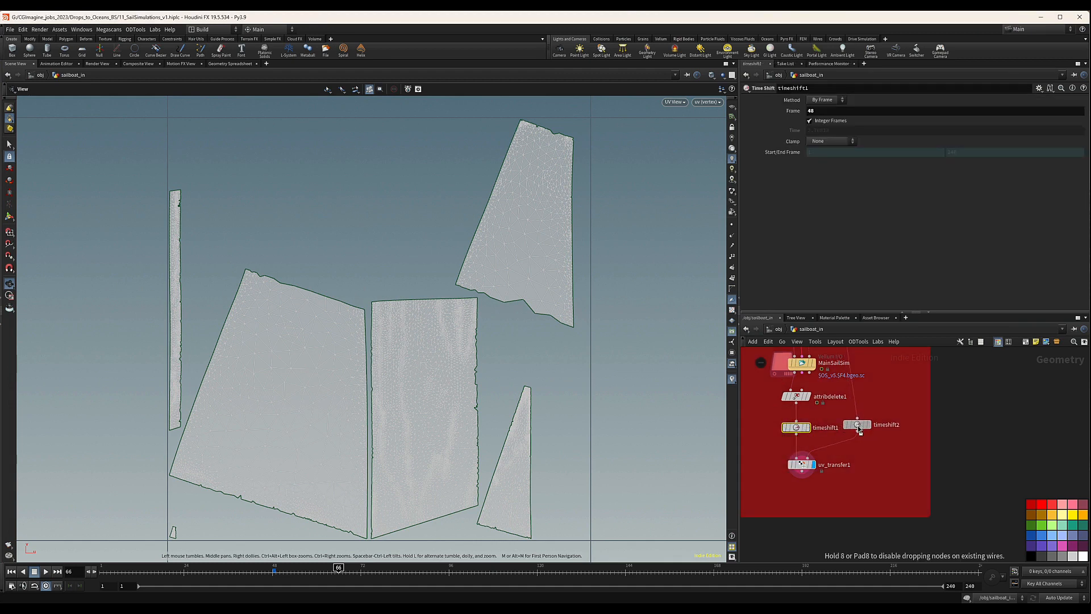
Examine the uv_transfer1 result in the perspective view at different frames.
drag(760, 418, 835, 440)
middle_drag(872, 480, 858, 453)
click(785, 439)
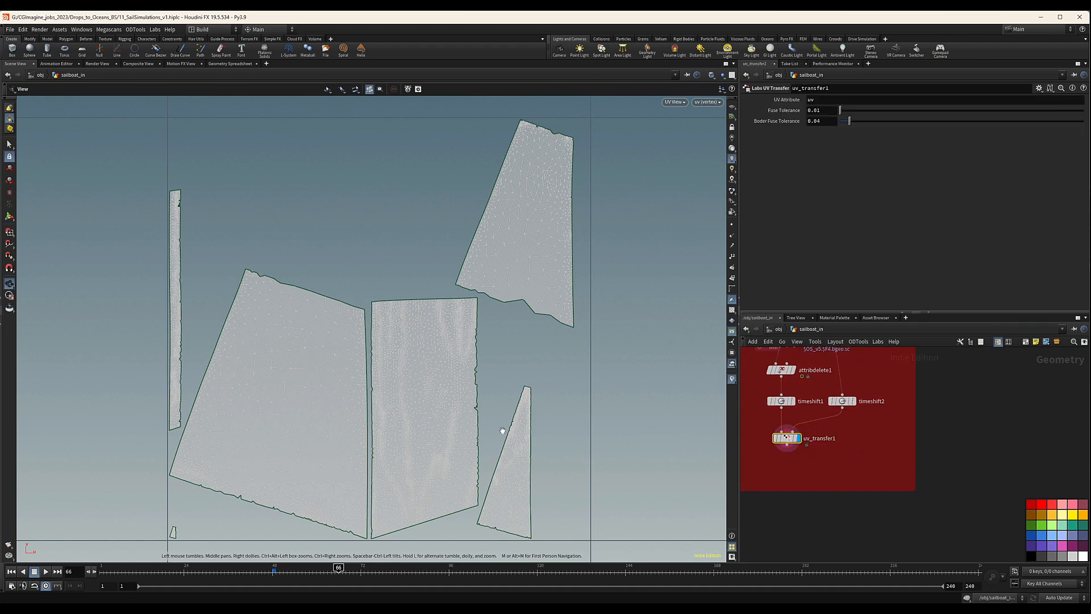
key(space+1)
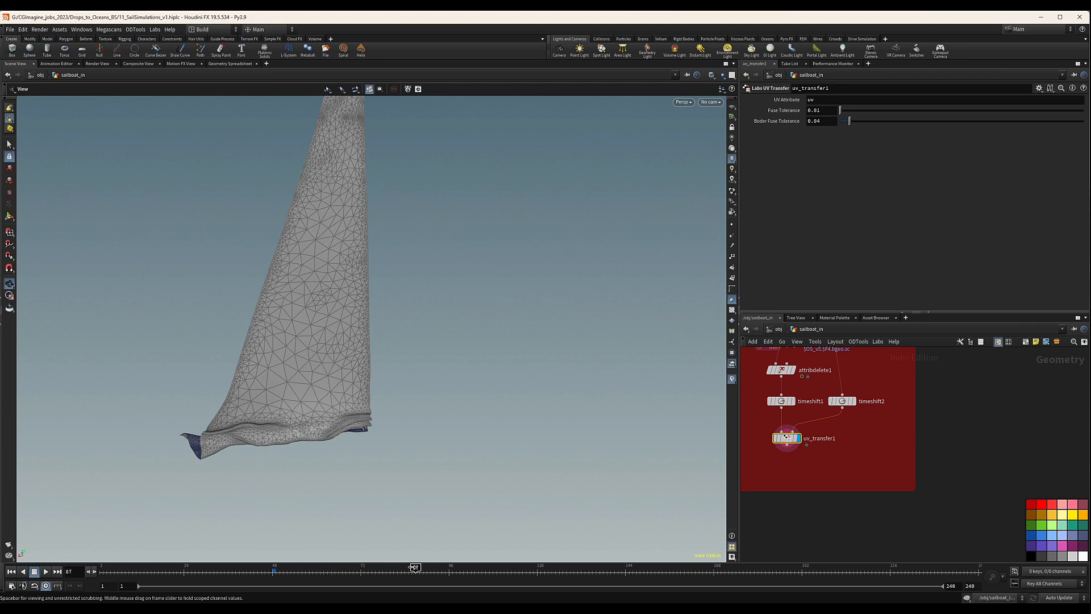
click(350, 568)
Add a Point Deform node below uv_transfer1.
middle_drag(802, 440, 807, 430)
key(Tab)
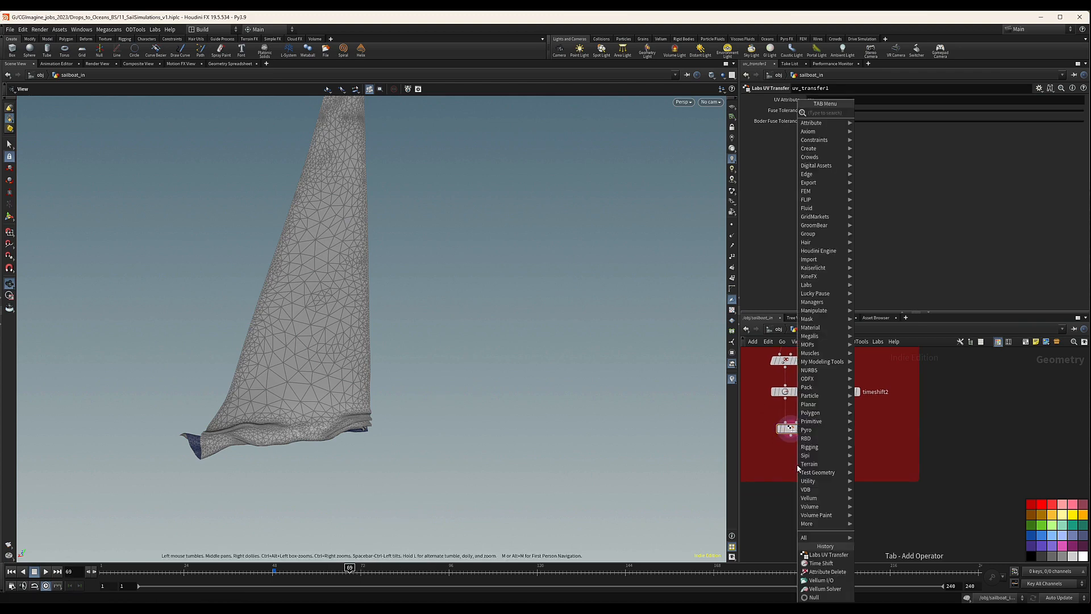
text(poind)
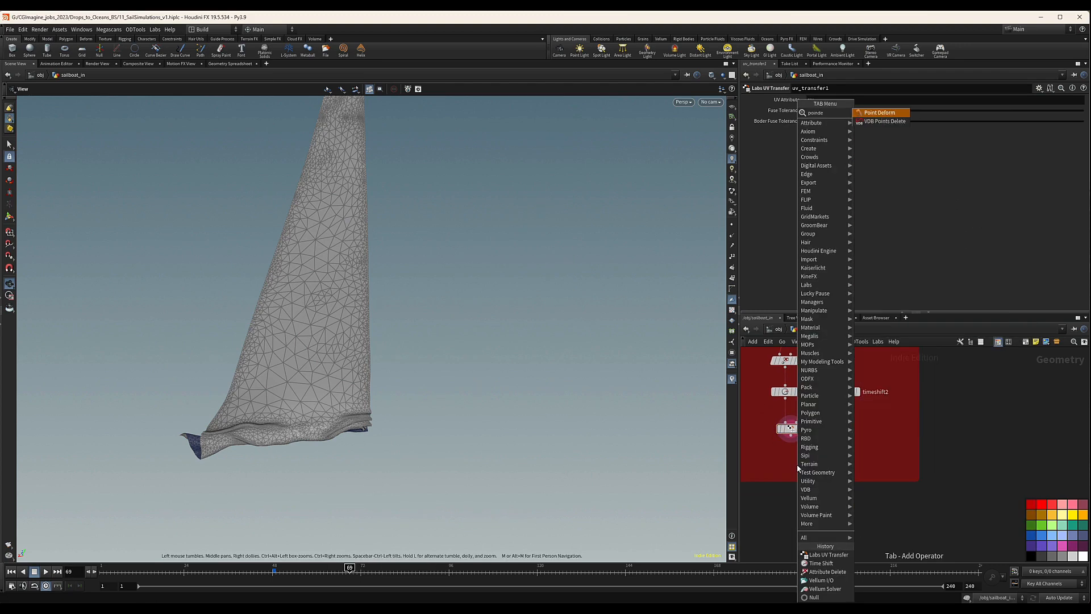
key(Return)
click(797, 464)
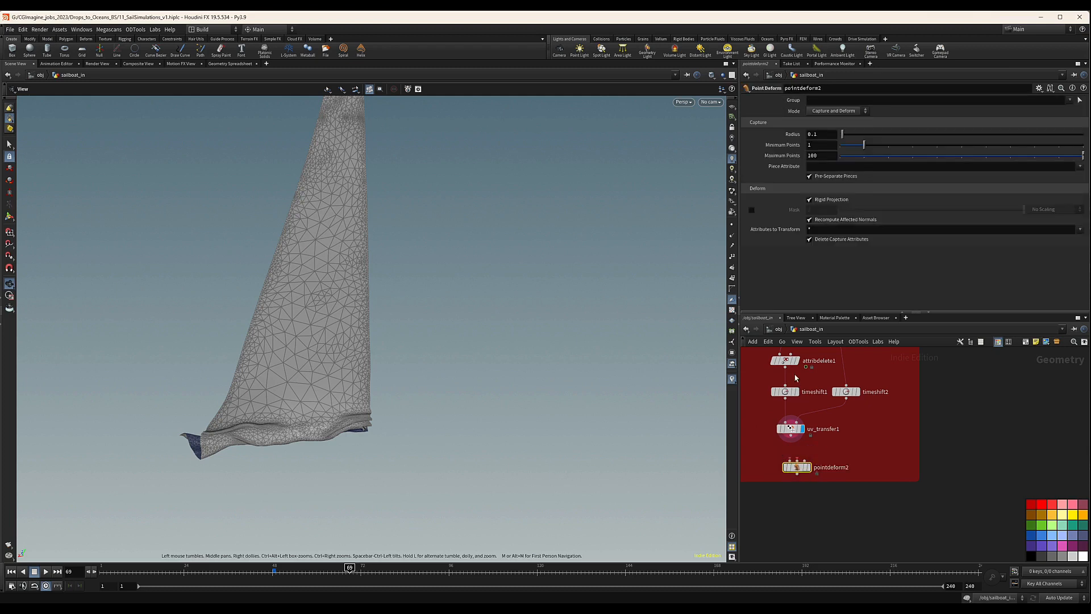
Connect uv_transfer1 to the first two inputs of pointdeform2 and attribdelete1 to its third, and display the result.
scroll(796, 432, up, 2)
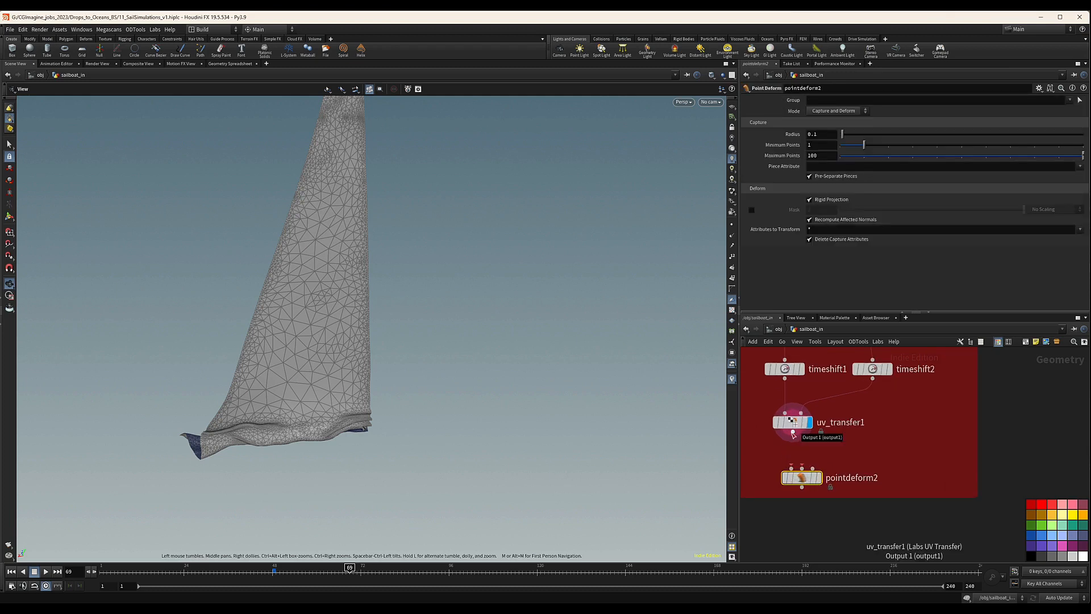
drag(793, 435, 802, 469)
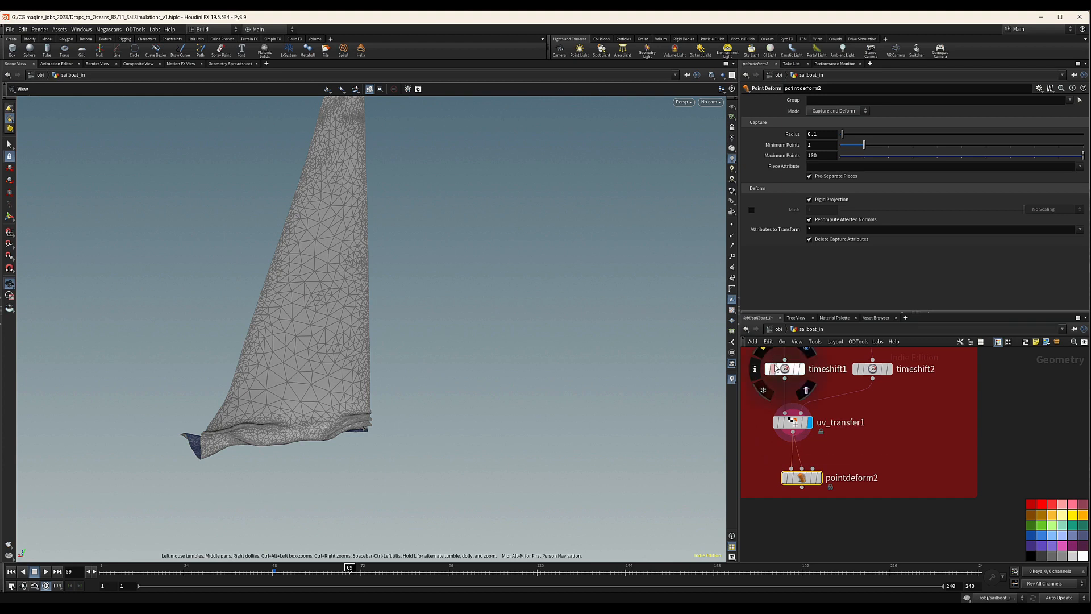
middle_drag(874, 436, 865, 439)
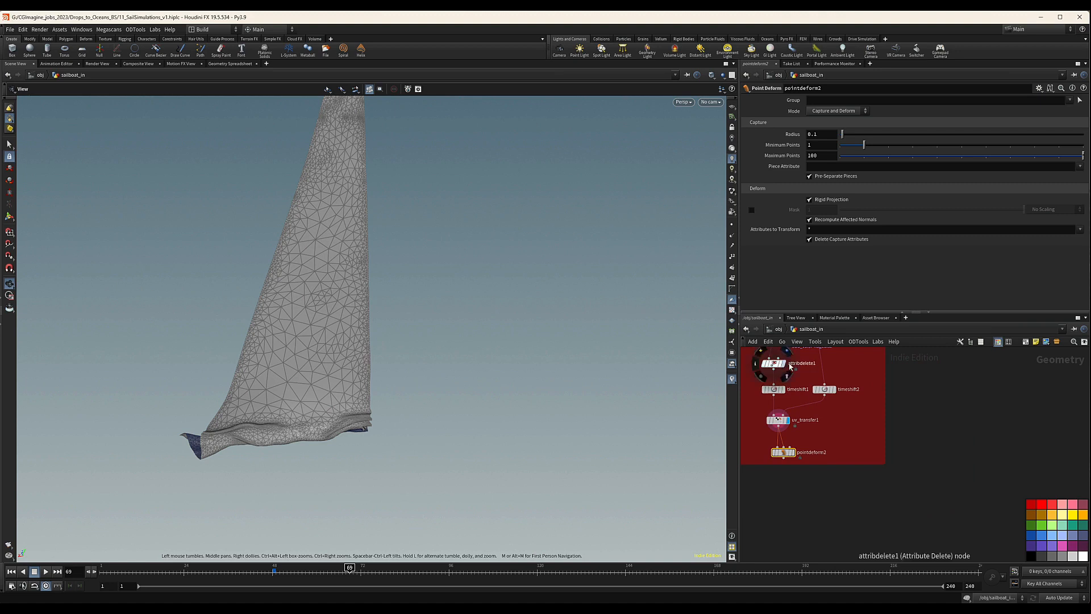
middle_drag(790, 365, 791, 381)
drag(776, 384, 802, 427)
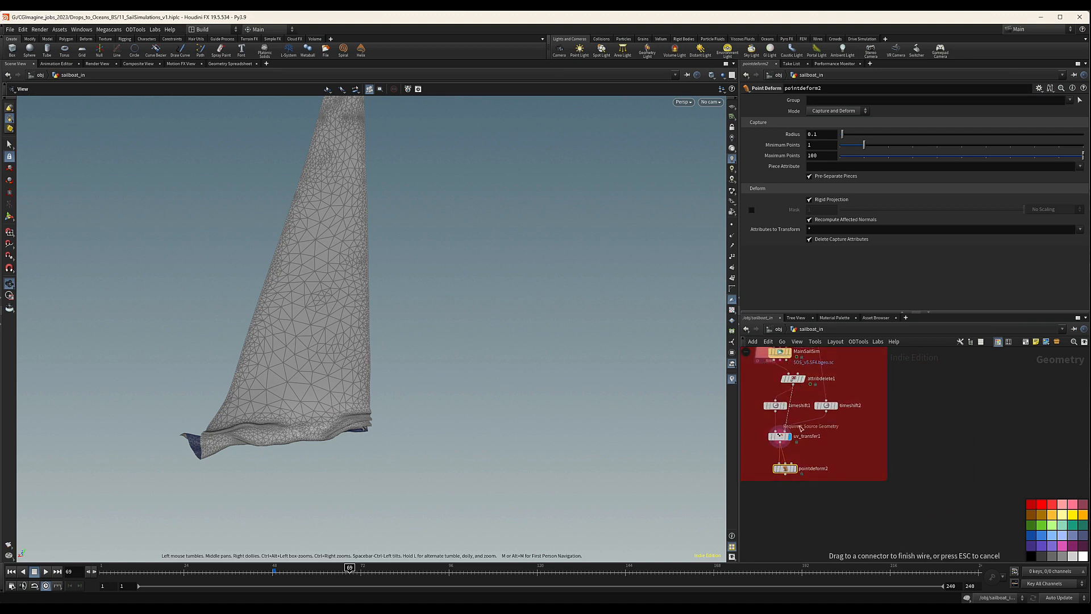
drag(801, 465, 800, 465)
middle_drag(805, 478, 823, 438)
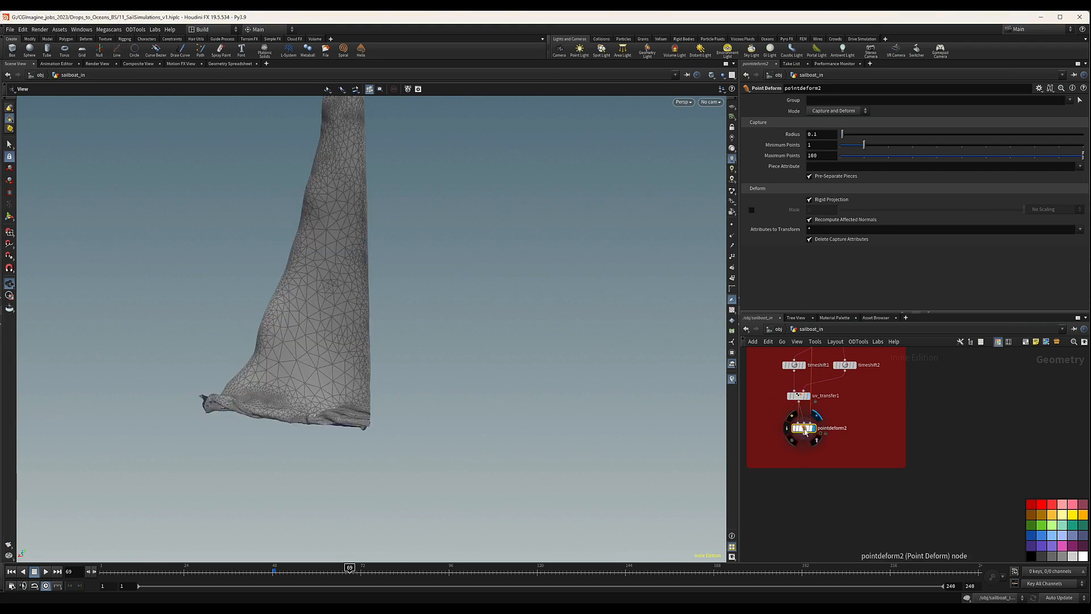
Check the deformed sail's motion across the frames and its UV layout in the UV view.
drag(307, 569, 342, 569)
key(space+5)
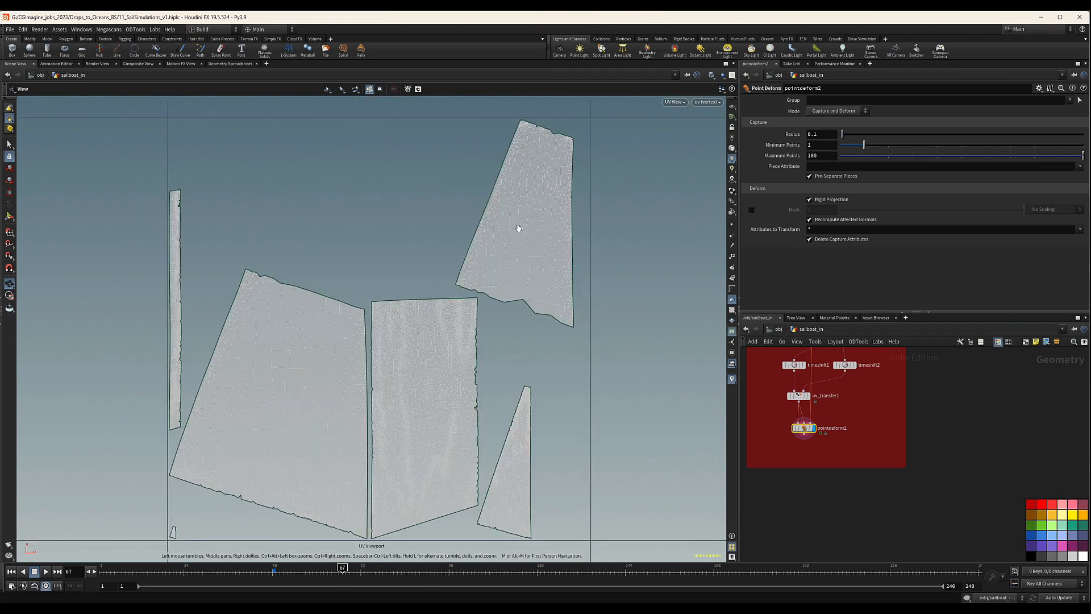
key(space+1)
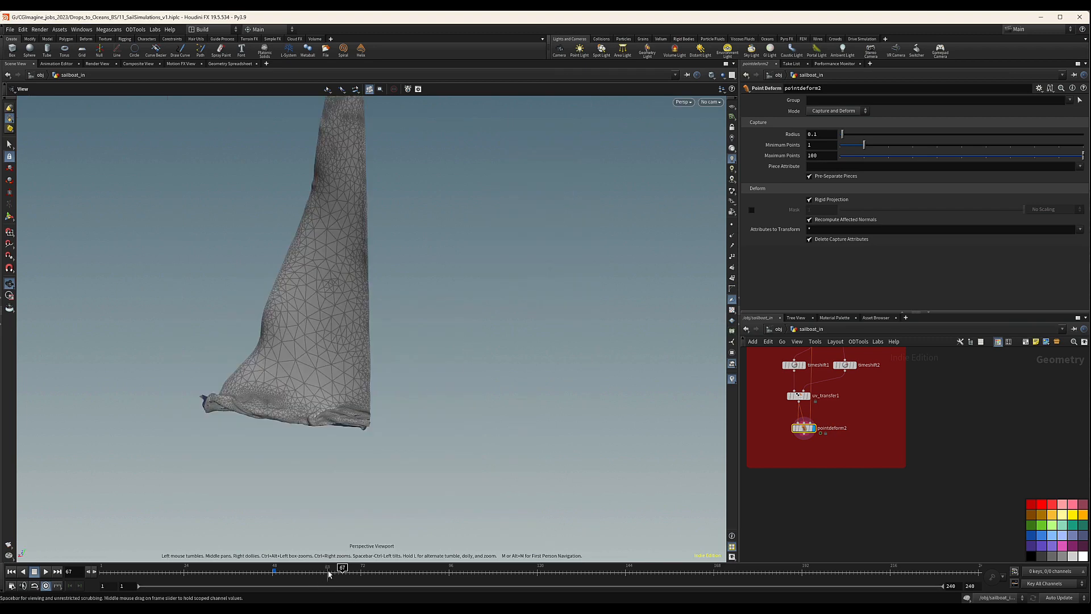
drag(331, 573, 357, 570)
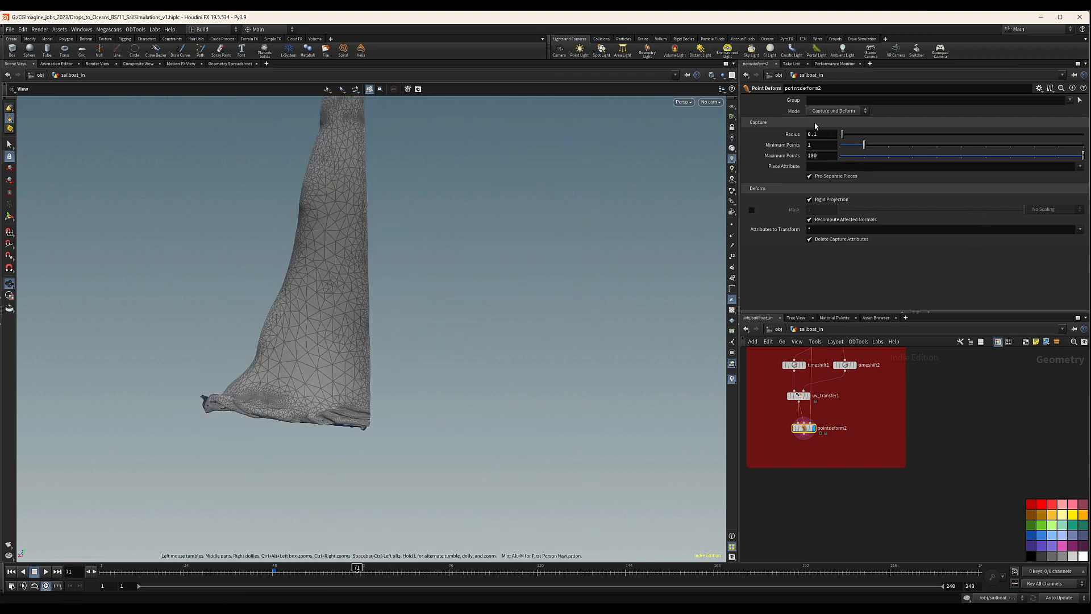
middle_drag(839, 431, 842, 452)
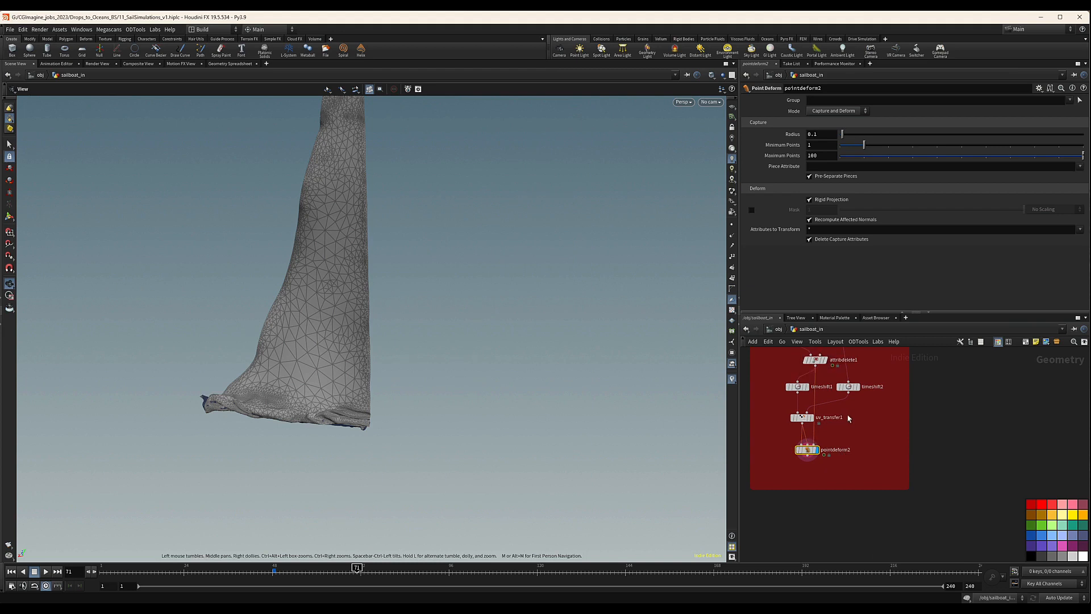
Go to frame 48 and connect split1's first output to pointdeform2's Deformed Point Lattice input.
scroll(847, 414, down, 3)
scroll(833, 435, down, 4)
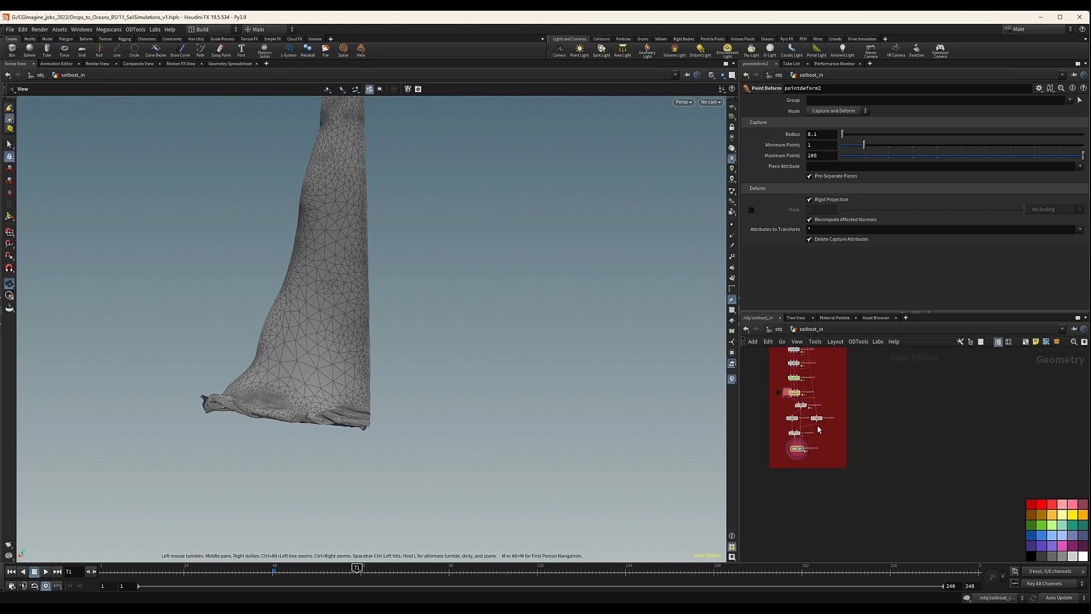
click(275, 574)
middle_drag(912, 440, 862, 494)
scroll(816, 441, up, 2)
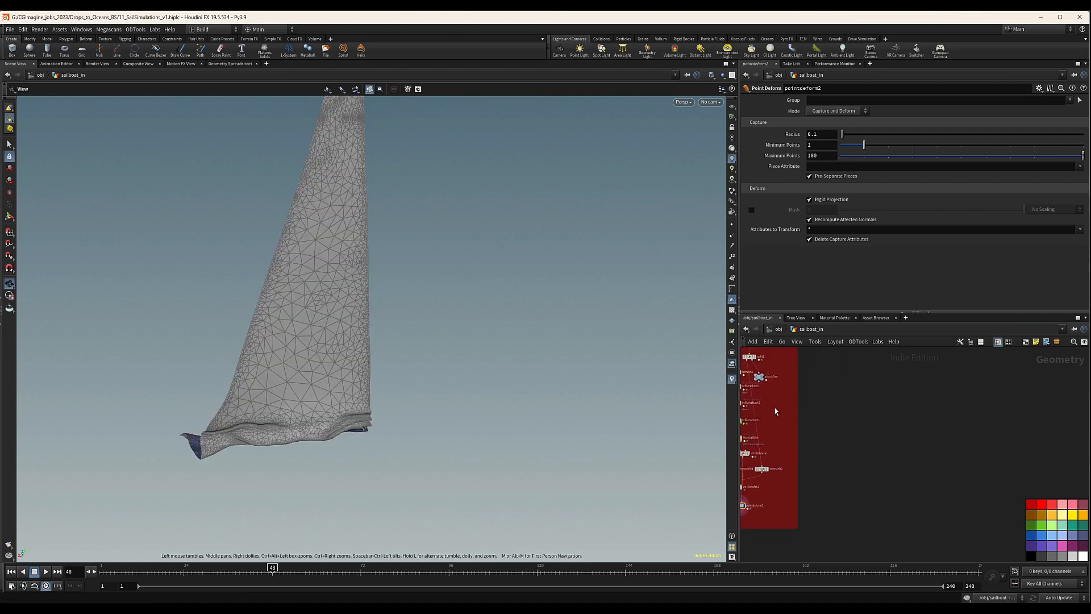
middle_drag(784, 398, 824, 411)
scroll(791, 377, up, 4)
drag(783, 370, 788, 465)
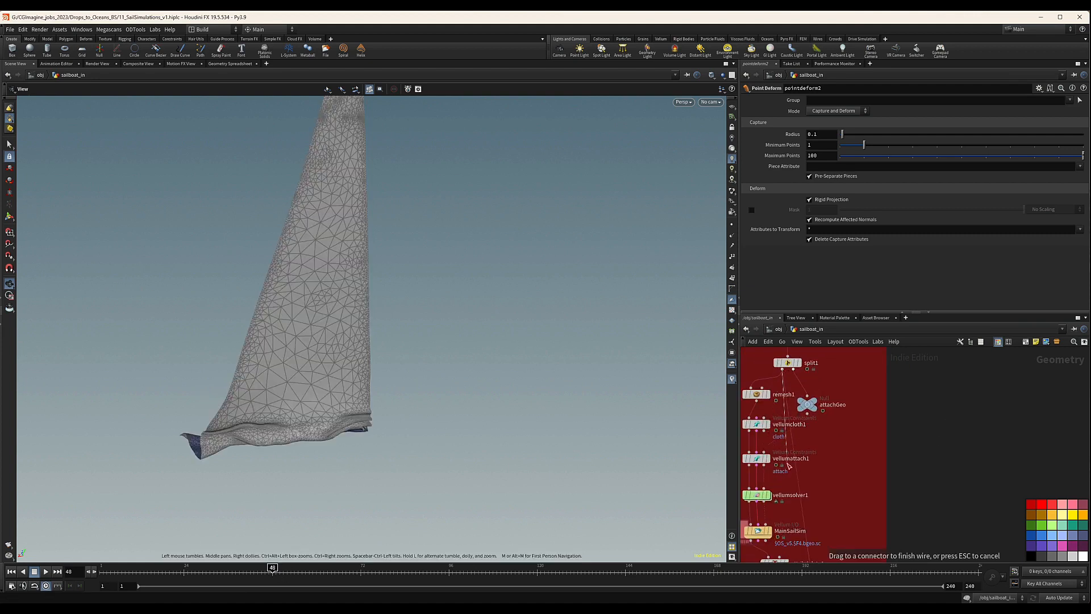
middle_drag(825, 486, 872, 409)
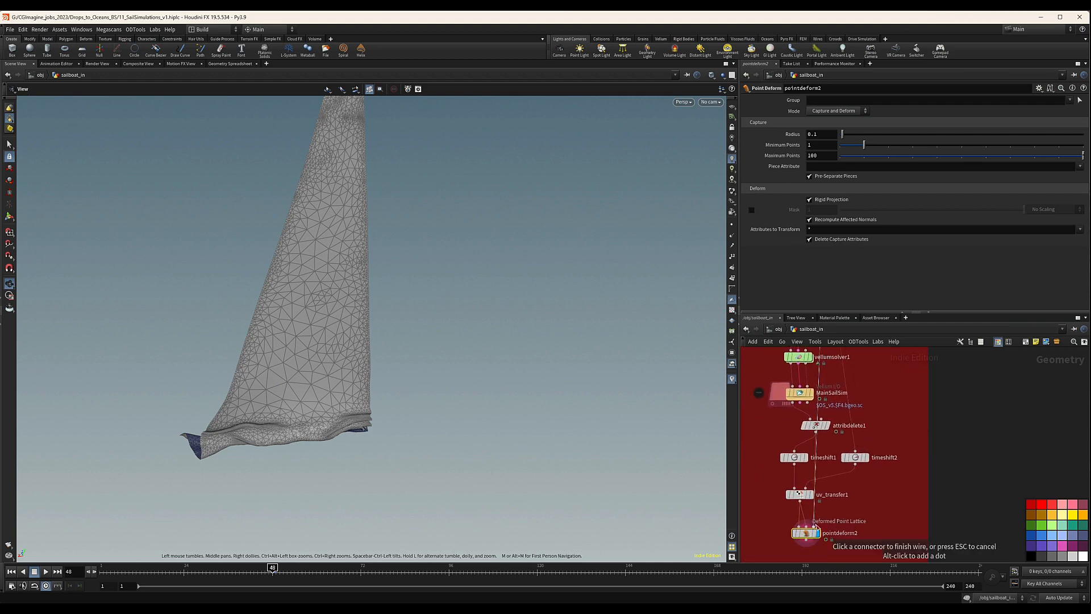
click(816, 525)
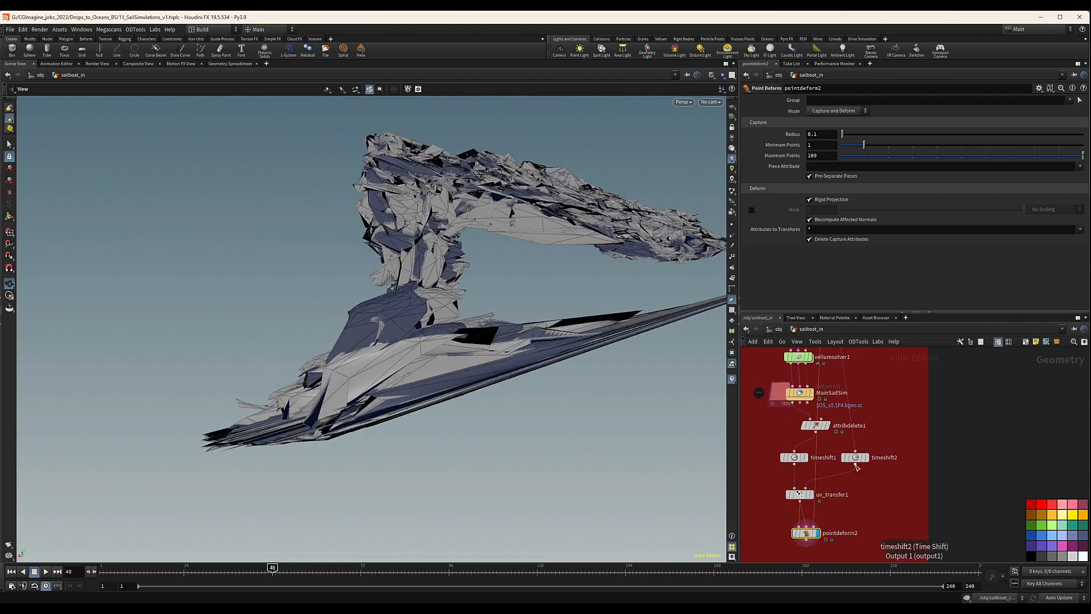
Connect timeshift2 to pointdeform2's second input and scrub the deformed sail to frame 95.
drag(855, 465, 814, 534)
click(807, 527)
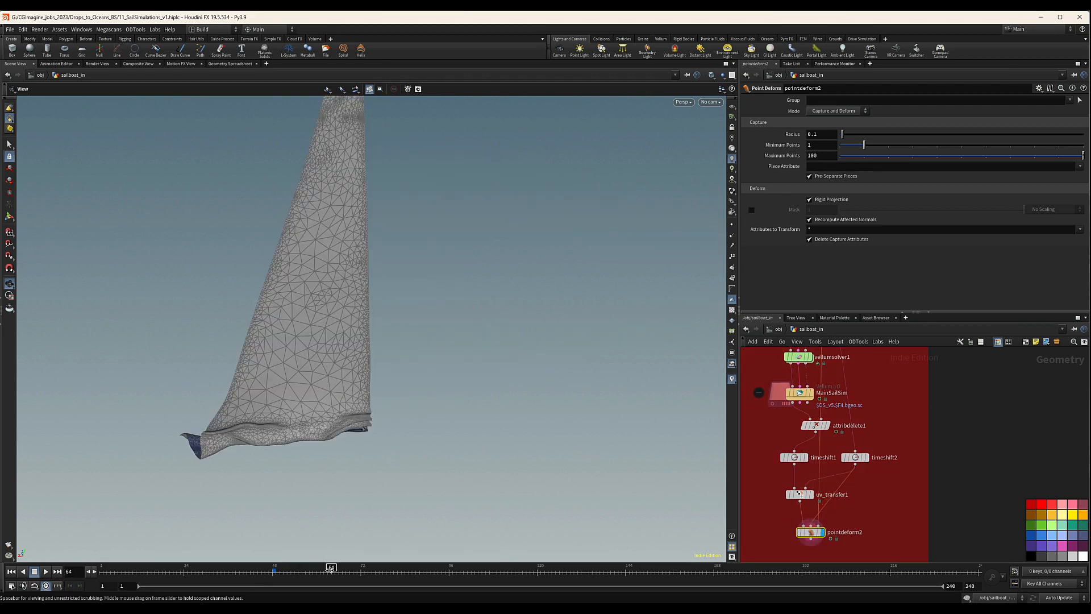
click(378, 569)
mouse_move(378, 570)
mouse_down()
mouse_move(327, 570)
mouse_move(519, 571)
mouse_move(377, 574)
mouse_move(445, 570)
mouse_up()
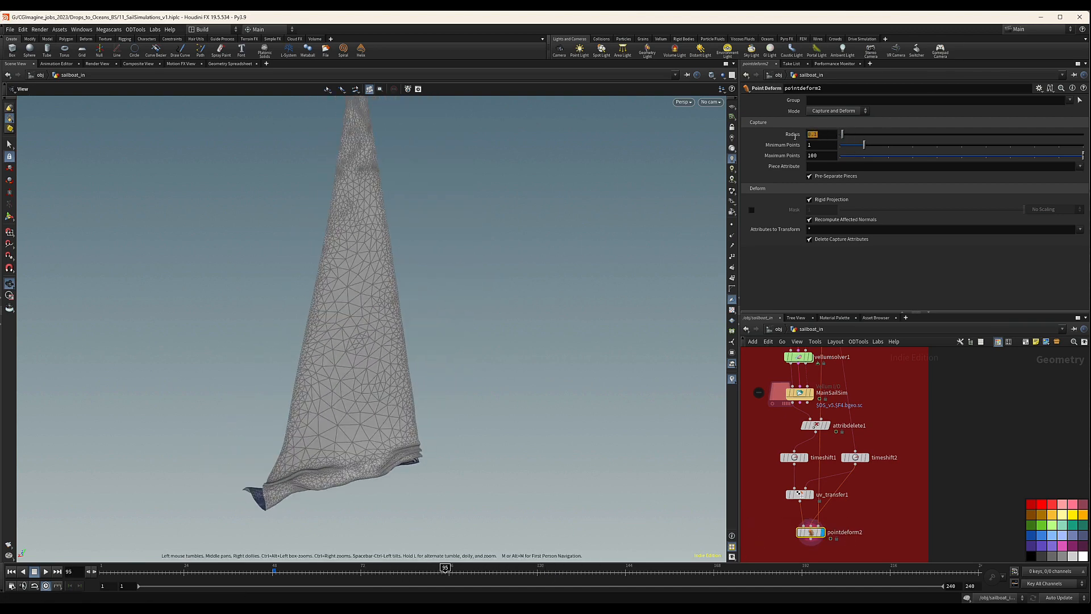
Set pointdeform2's Radius to 1, Minimum Points to 100 and Maximum Points to 500, and check the sail at frame 131.
text(1)
key(Return)
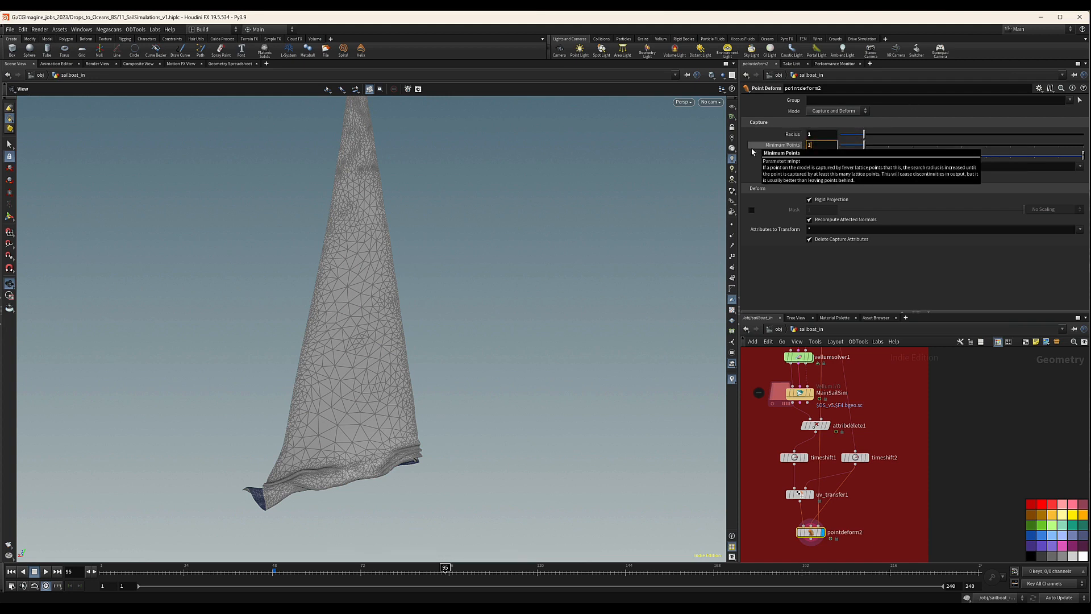
text(00)
key(Return)
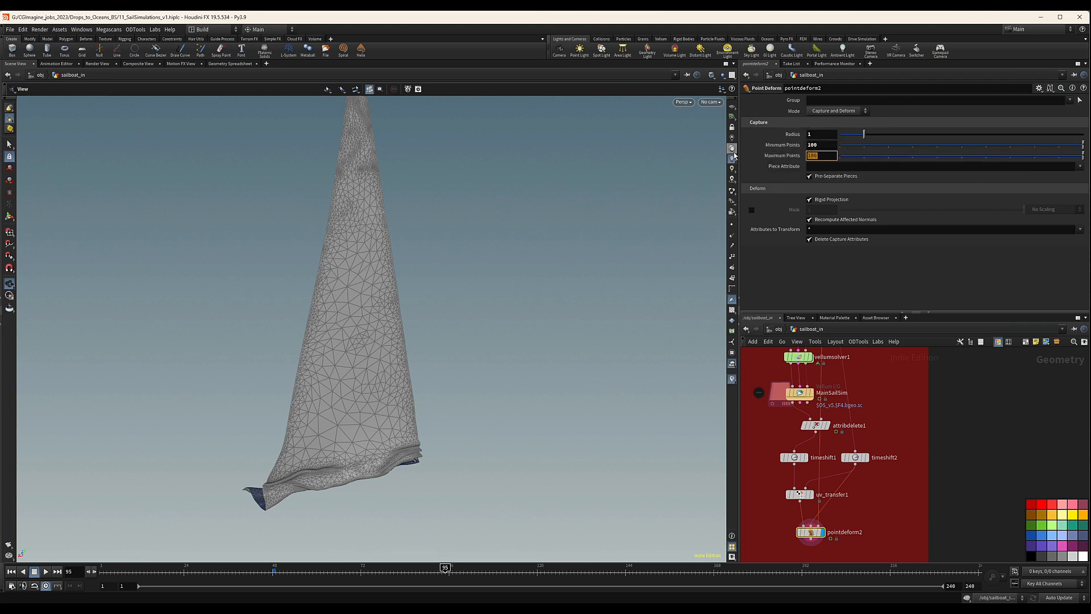
drag(437, 568, 578, 567)
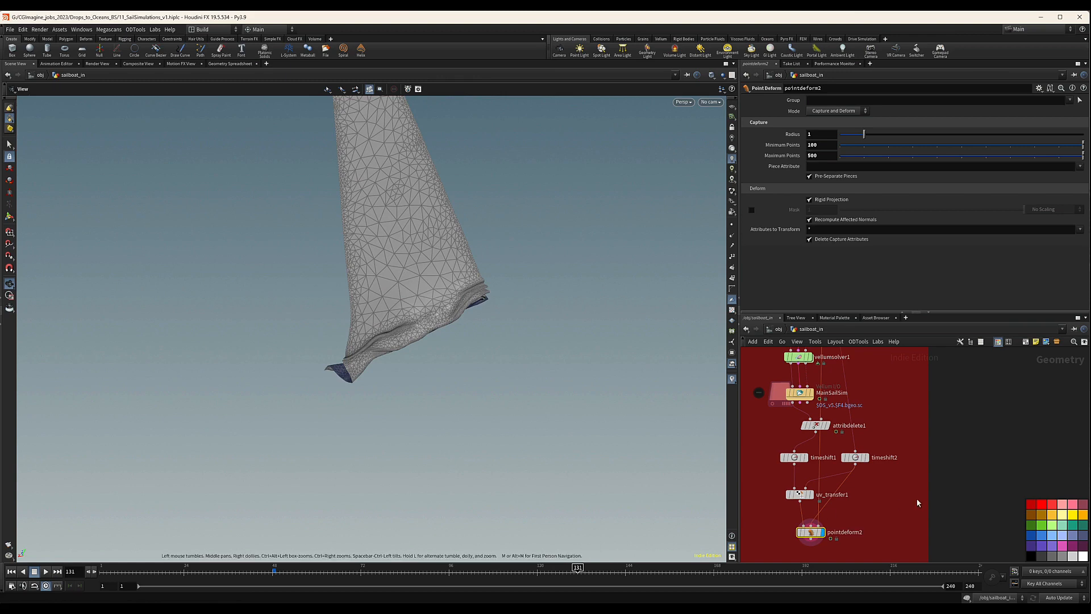
drag(454, 328, 423, 381)
Move pointdeform2 aside and add a second Point Deform node beside it.
middle_drag(836, 519, 838, 484)
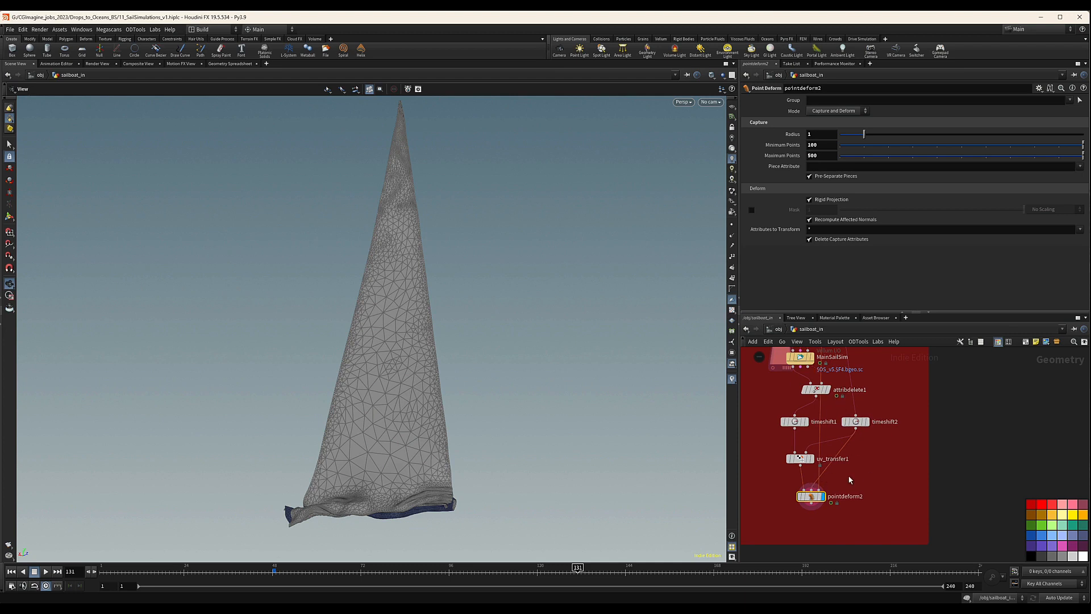
middle_drag(850, 480, 844, 476)
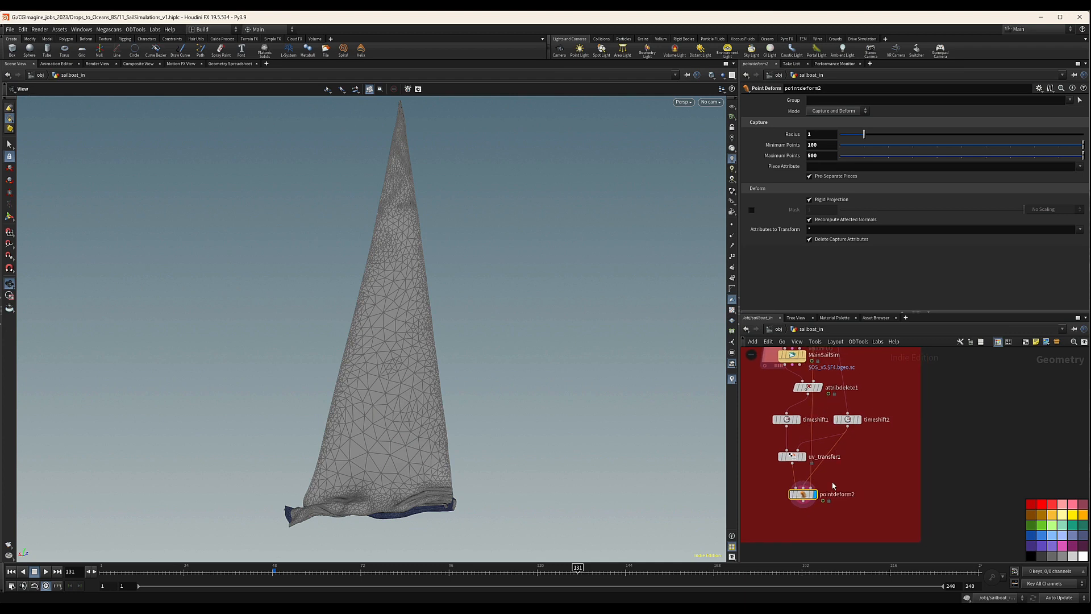
mouse_move(808, 496)
mouse_down()
mouse_move(830, 496)
mouse_move(789, 499)
mouse_up()
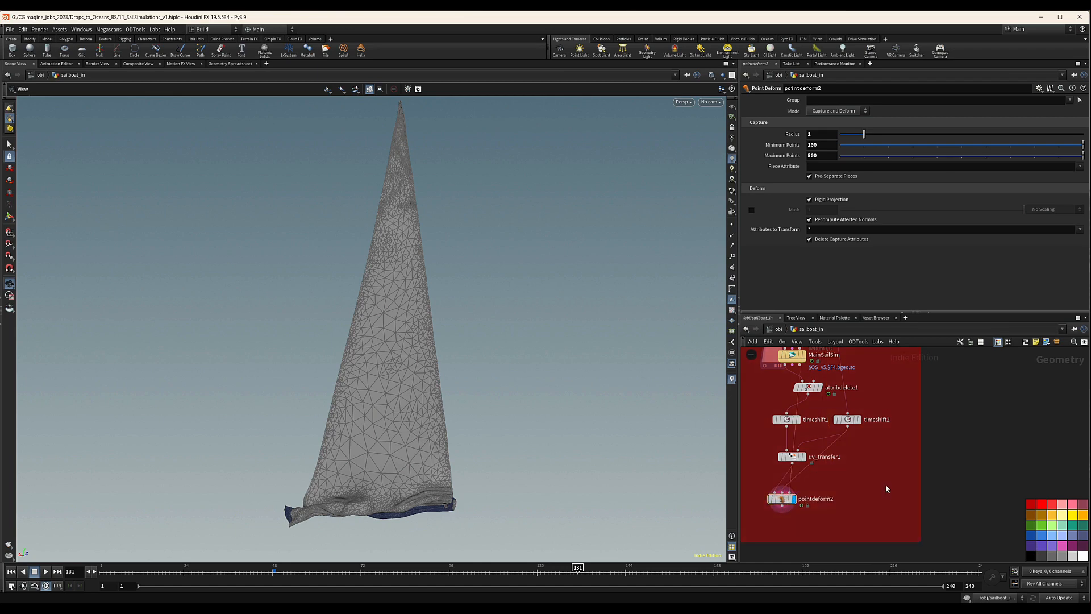
key(Tab)
text(poin)
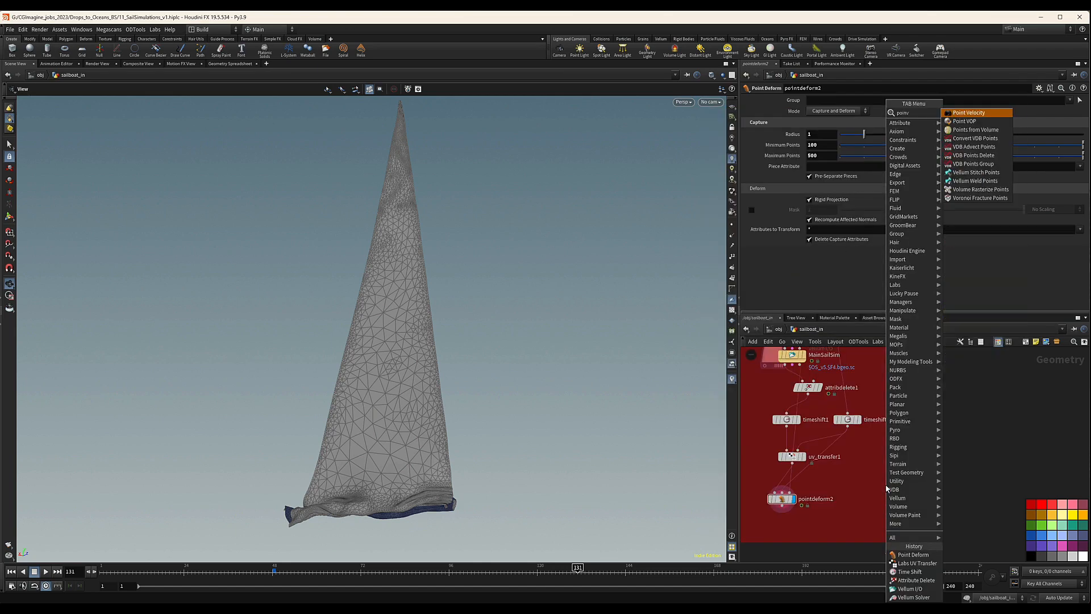
text(vf)
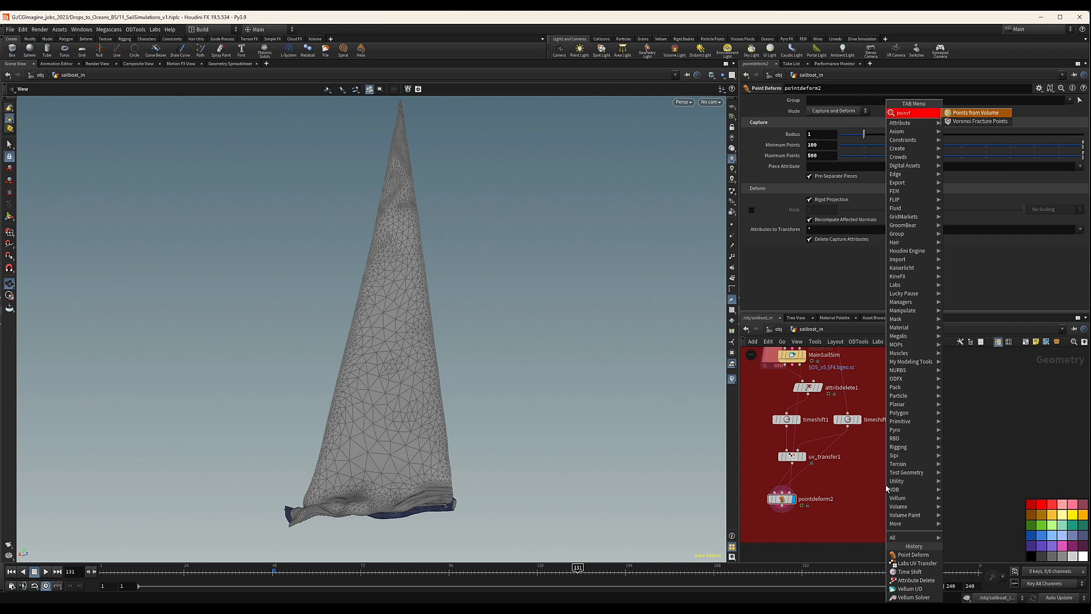
key(BackSpace)
key(BackSpace)
key(BackSpace)
text(d)
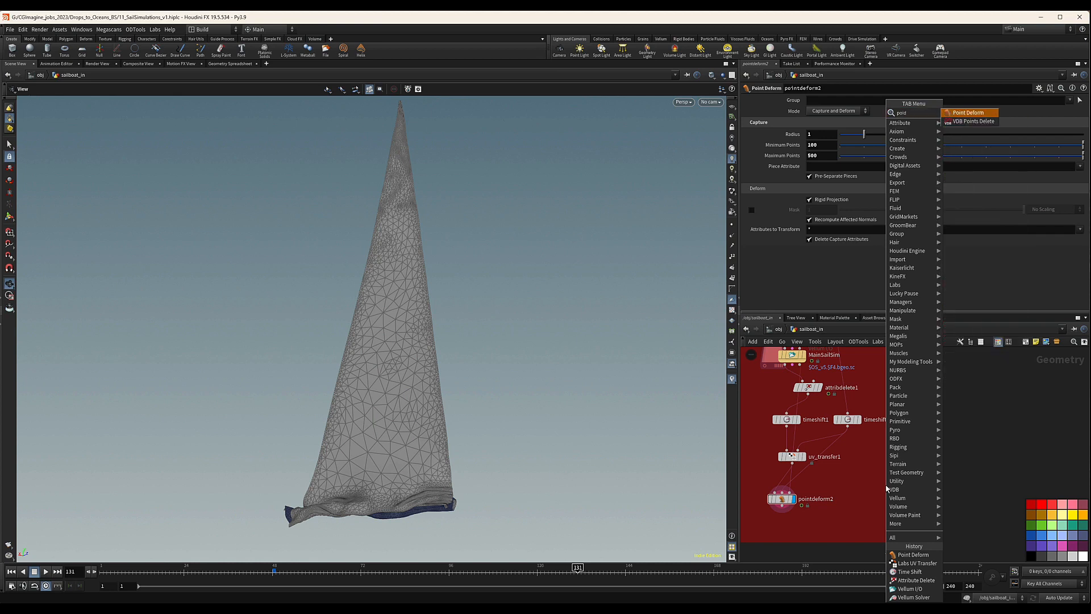
key(Return)
click(859, 513)
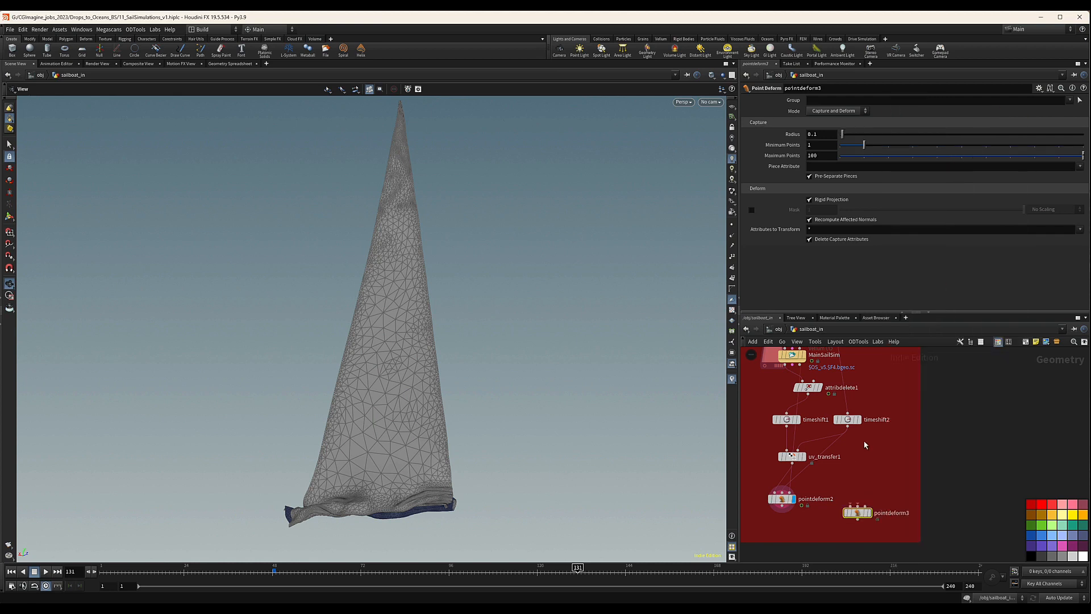
Connect timeshift2 to pointdeform3's first input and timeshift1 to its second, displaying the node at frame 48.
drag(849, 421, 851, 505)
click(274, 575)
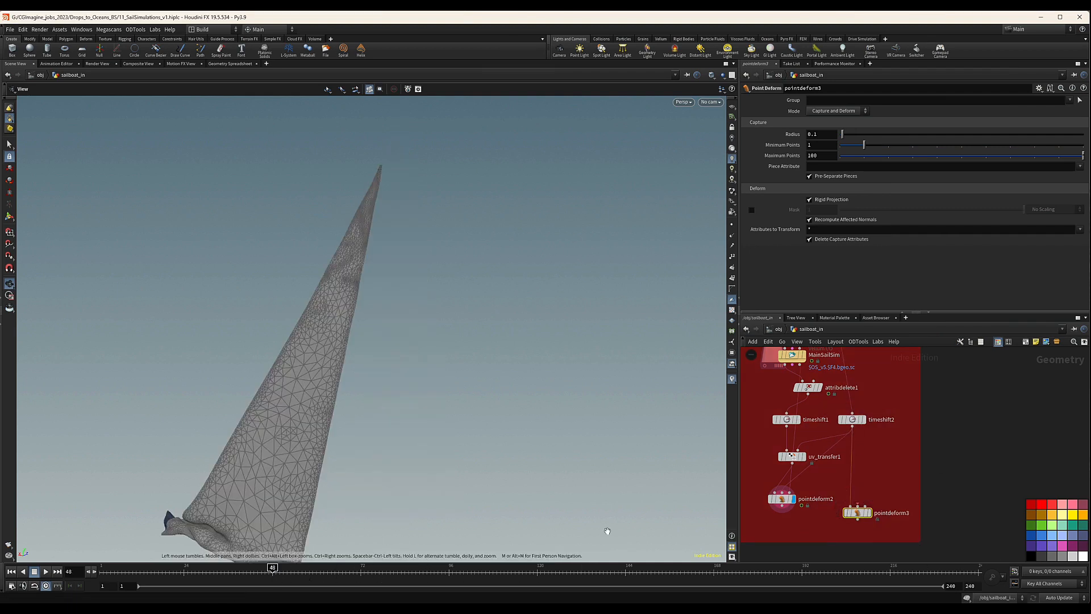
click(867, 513)
drag(859, 511, 859, 509)
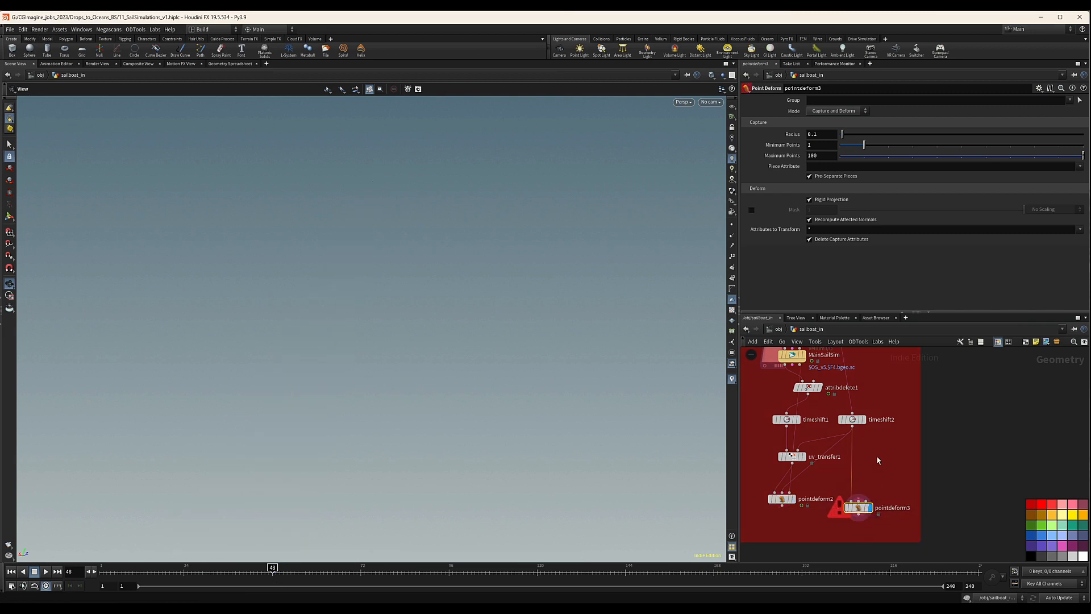
drag(788, 427, 827, 448)
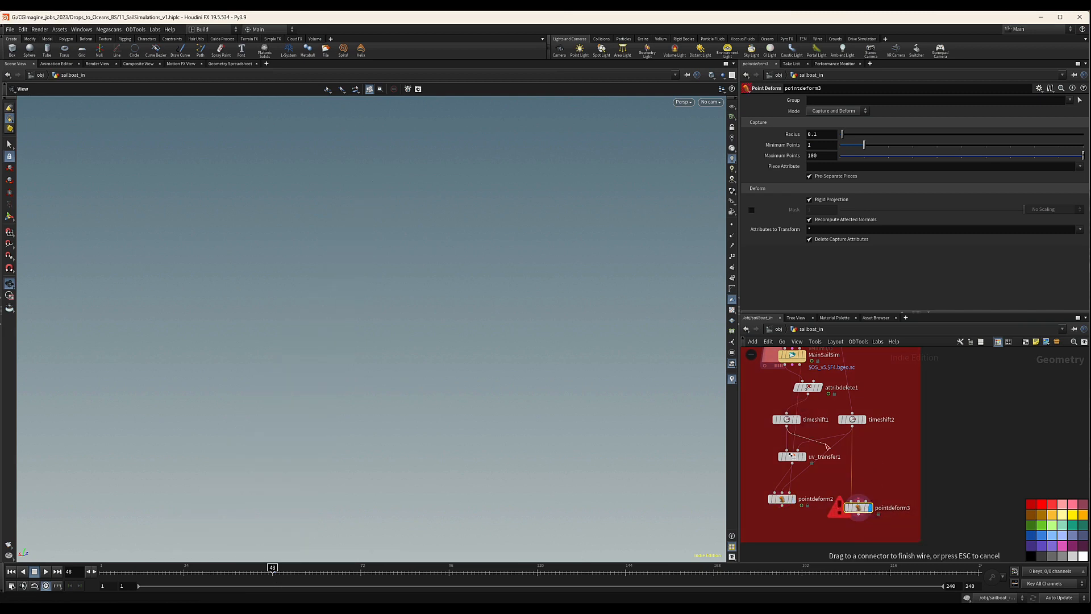
drag(859, 500, 859, 501)
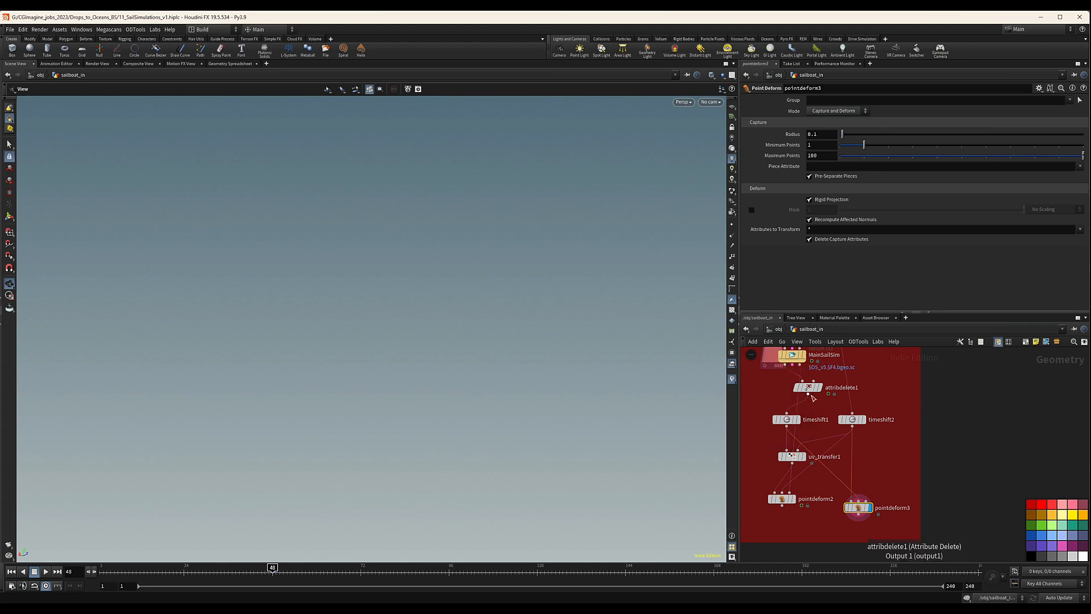
Connect attribdelete1 to pointdeform3's third input and inspect the deformed sail at frame 105.
drag(810, 397, 865, 503)
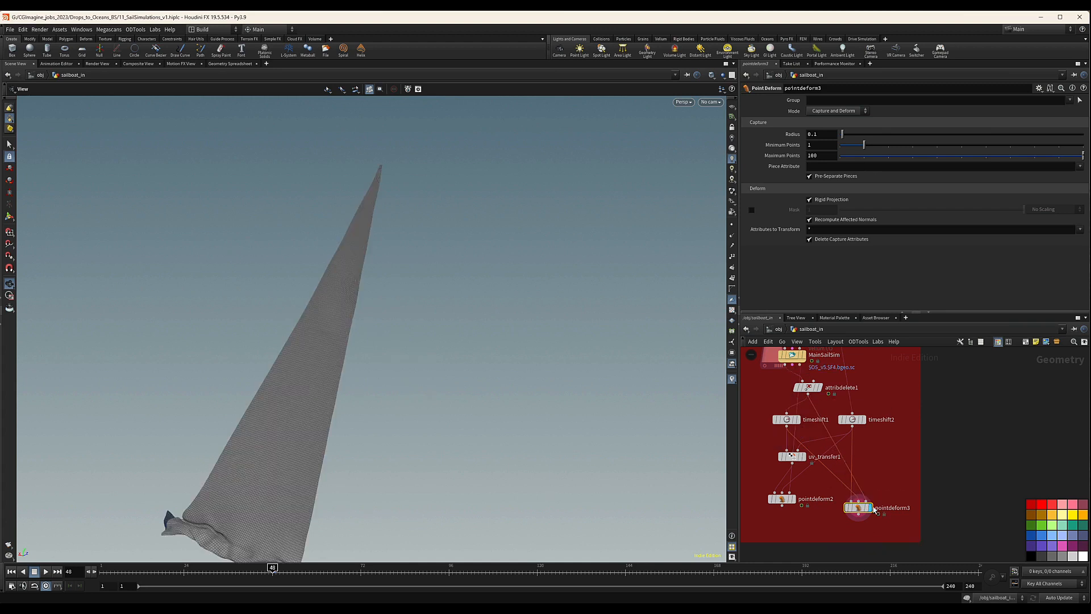
drag(278, 445, 364, 365)
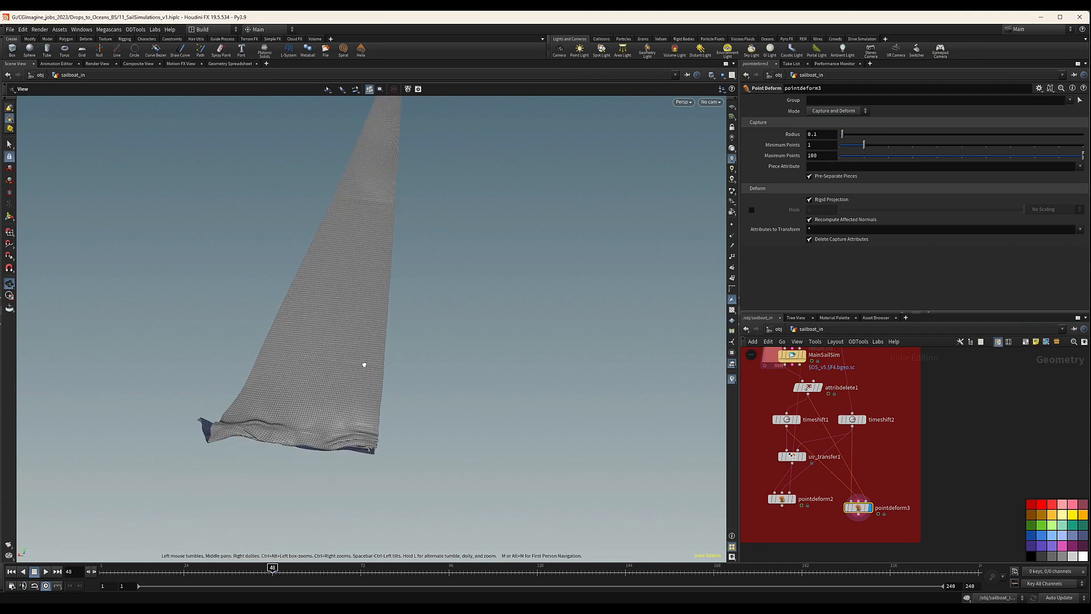
drag(273, 567, 482, 567)
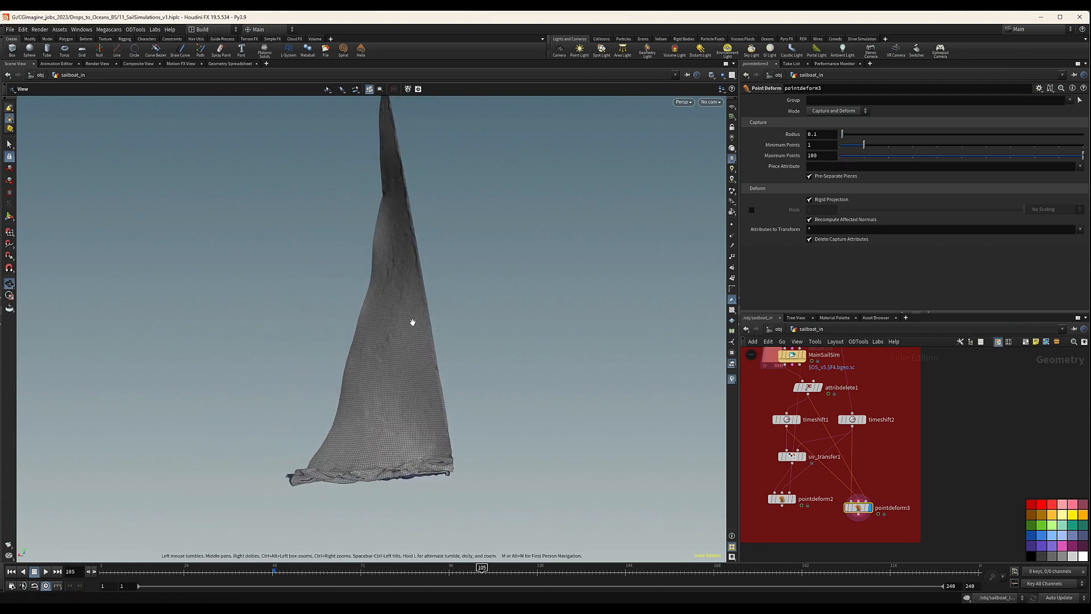
drag(393, 273, 397, 281)
right_drag(396, 281, 487, 216)
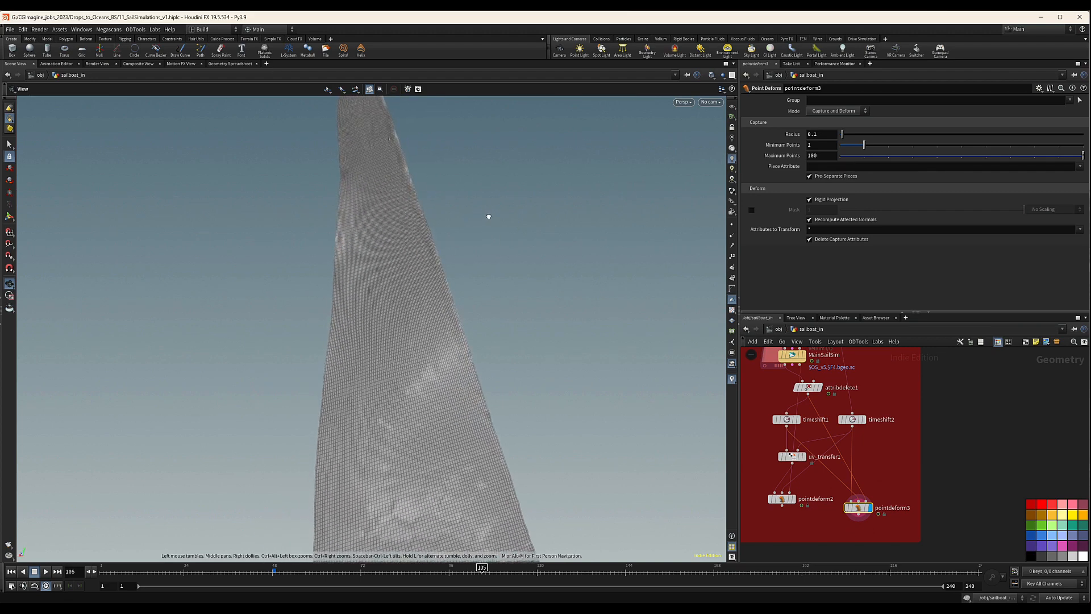
right_drag(393, 255, 387, 261)
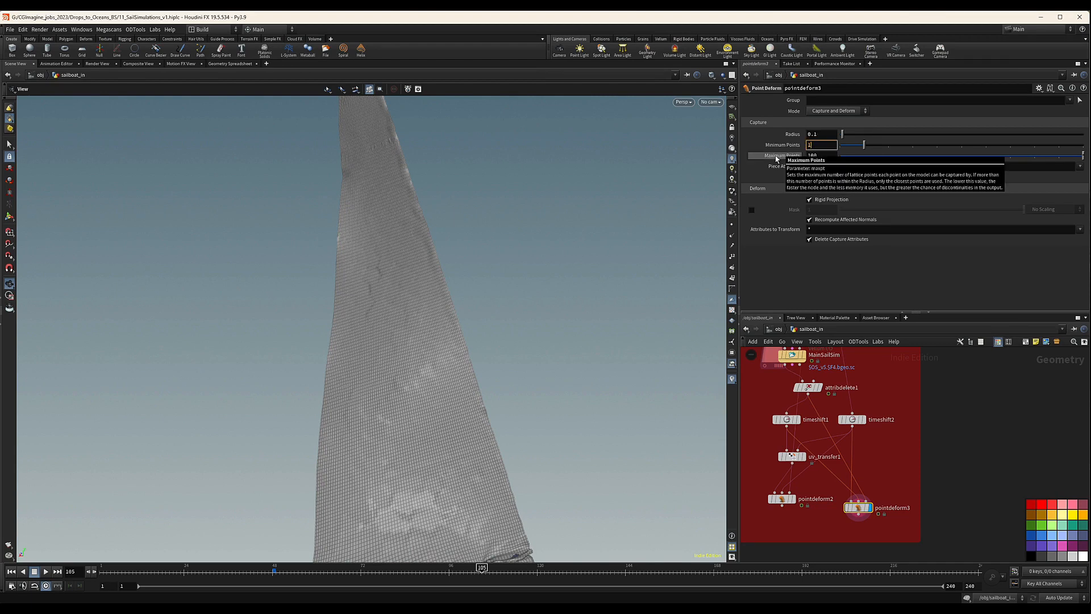
Try a Minimum Points value of 10 on pointdeform3 and check the sail's lower edge.
text(0)
key(Return)
drag(392, 360, 446, 297)
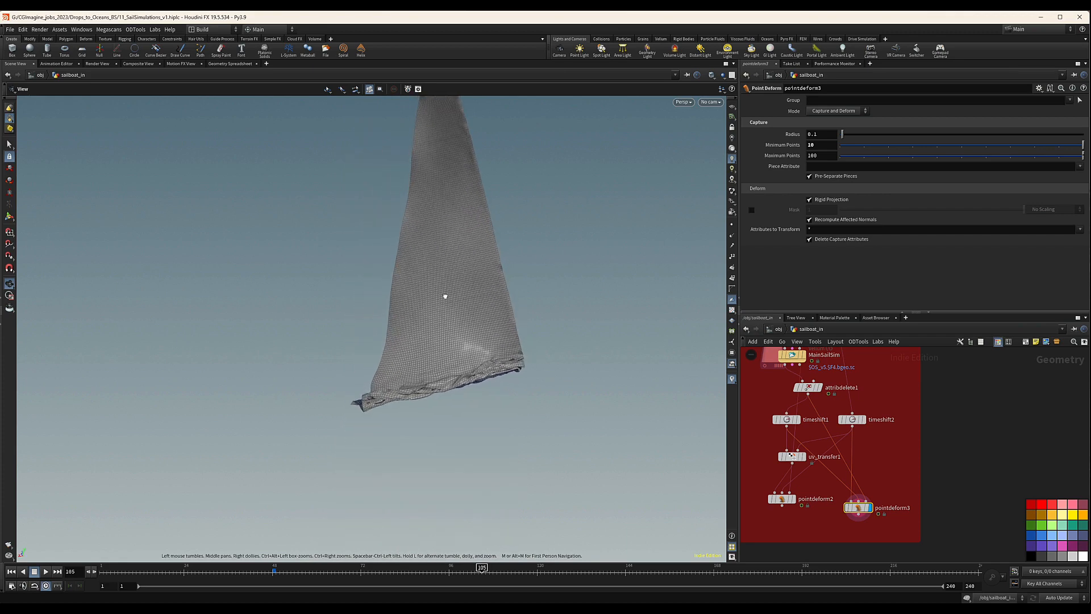
Set pointdeform3's Minimum Points to 50 and Maximum Points to 150.
click(826, 145)
text(50)
key(Return)
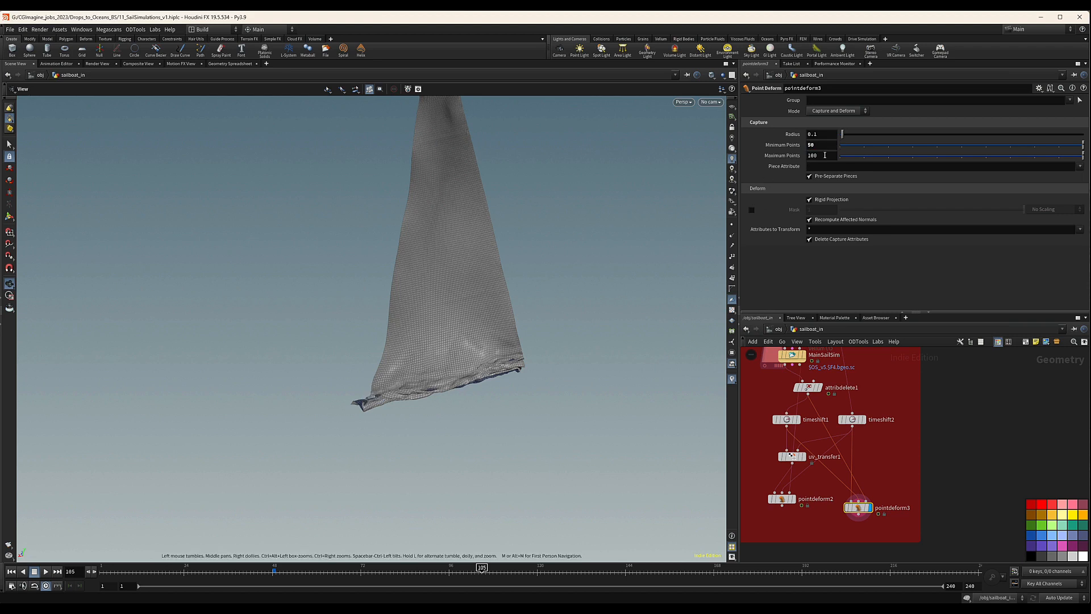
mouse_move(833, 223)
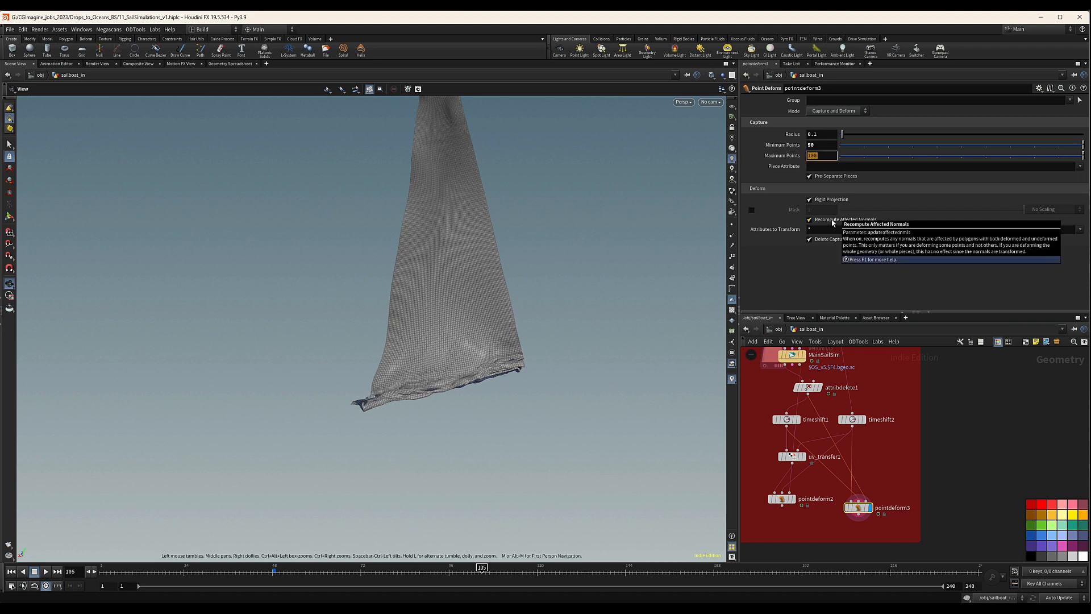
text(150)
key(Return)
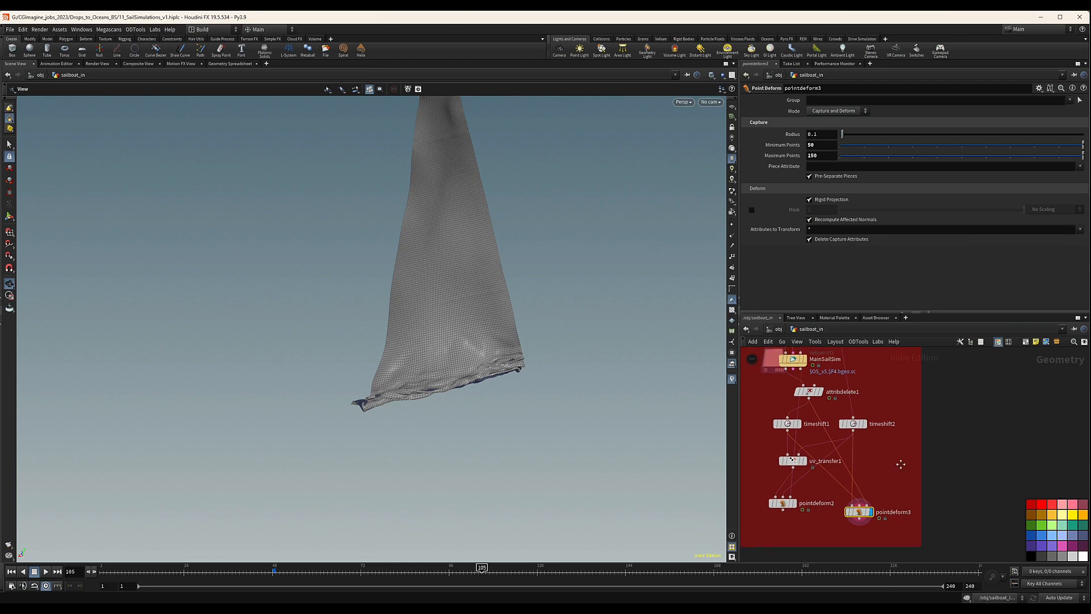
Display MainSailSim and pointdeform3 in turn to compare the simulated and deformed sails at frame 105.
click(805, 361)
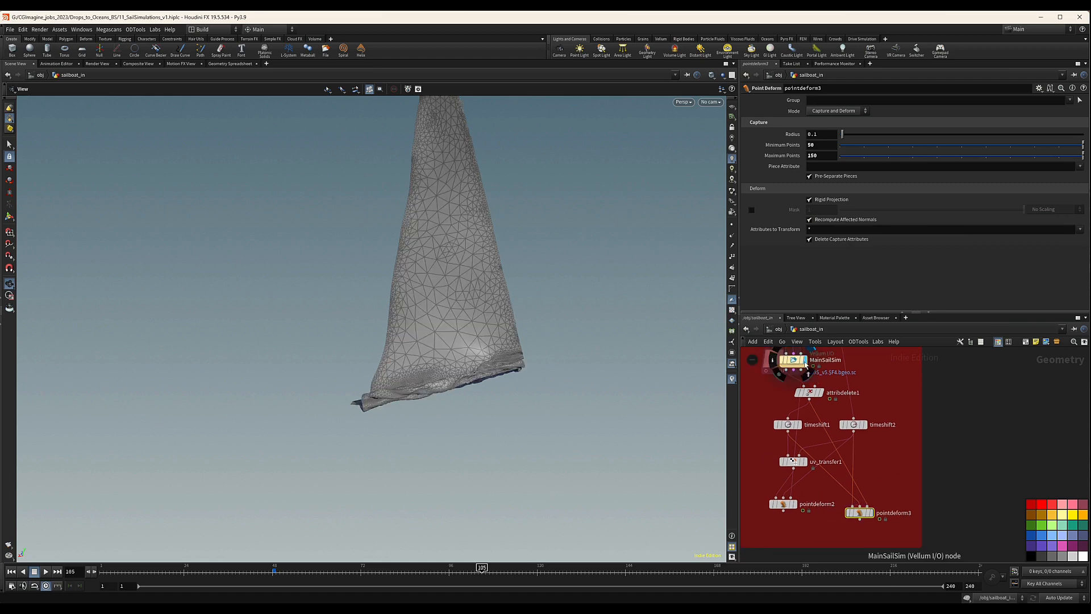
middle_drag(471, 264, 477, 369)
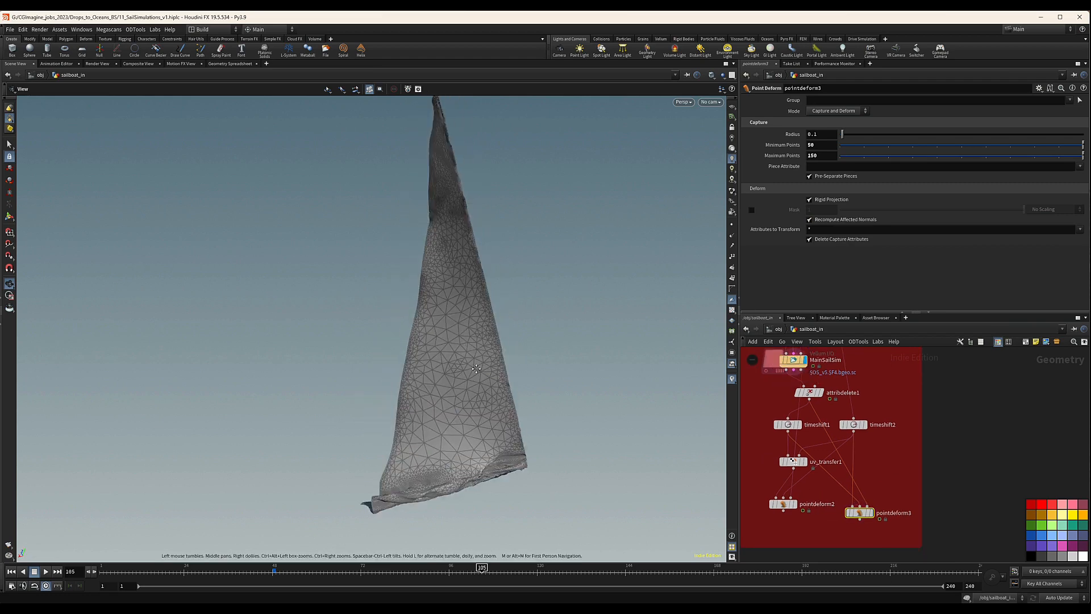
click(872, 514)
drag(412, 230, 455, 238)
Scrub the timeline to examine pointdeform3's deformed sail in motion, and inspect its surface closely at frame 105.
drag(377, 570, 552, 566)
right_drag(514, 384, 227, 409)
drag(396, 568, 483, 571)
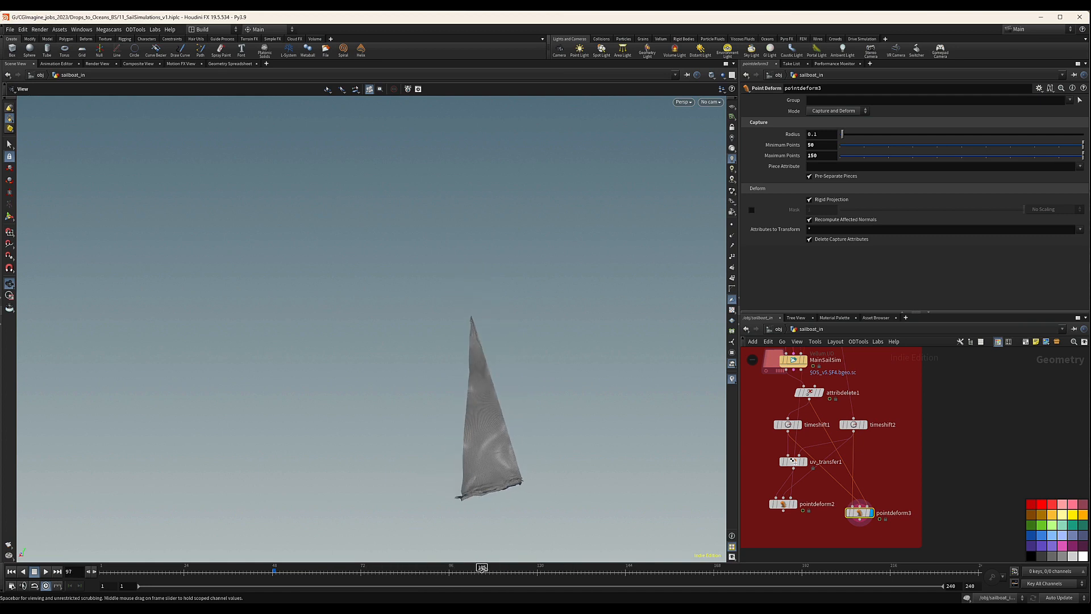
middle_drag(502, 472, 426, 423)
right_drag(426, 423, 725, 374)
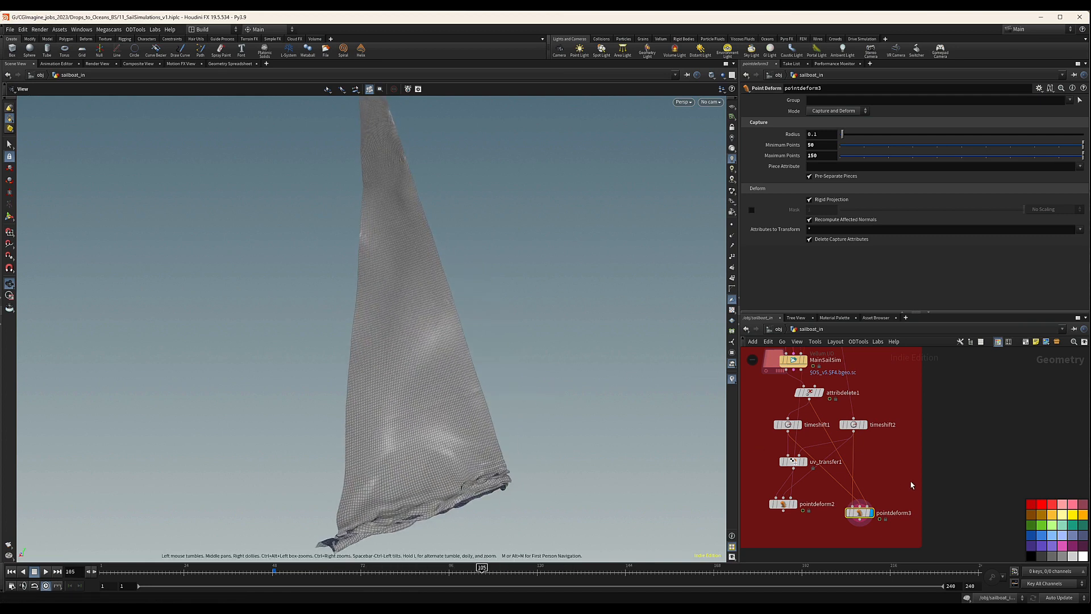
Align pointdeform3 level with pointdeform2 in the network and scrub the deformed sail to frame 115.
middle_drag(889, 525, 876, 462)
mouse_move(850, 453)
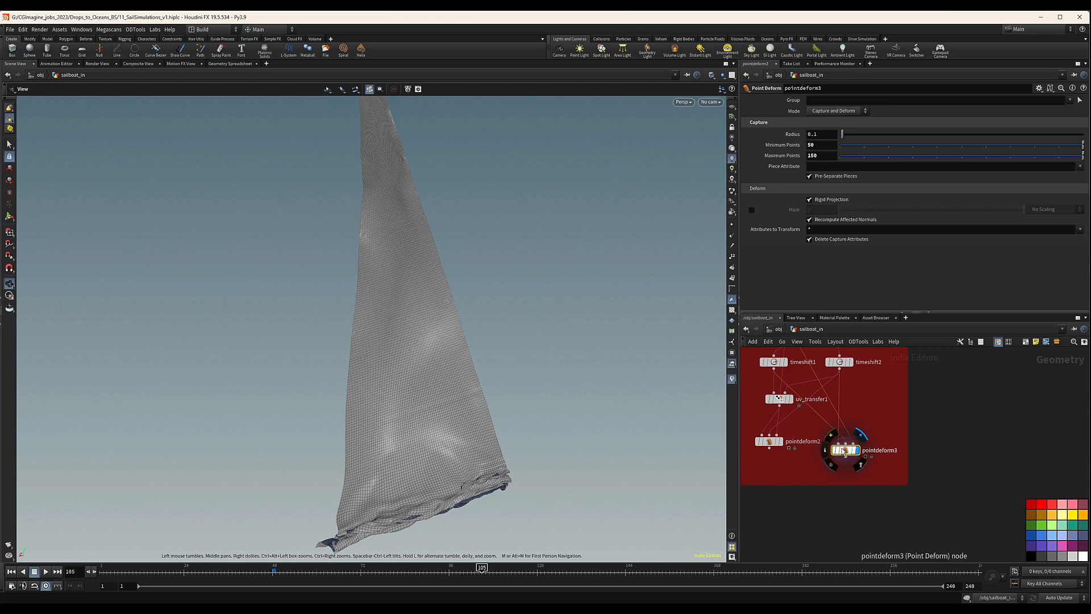
drag(845, 452, 848, 443)
click(306, 569)
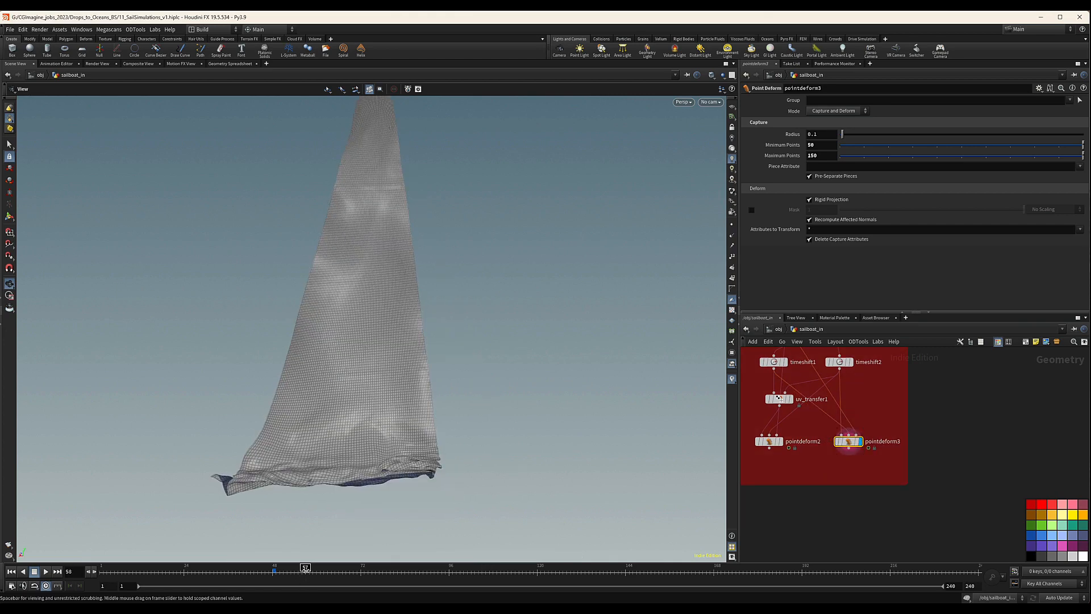
drag(305, 568, 519, 568)
Display pointdeform2, move uv_transfer1 aside, and rewire pointdeform2's second input to timeshift1 and third input to attribdelete1.
middle_drag(797, 422, 804, 457)
click(790, 478)
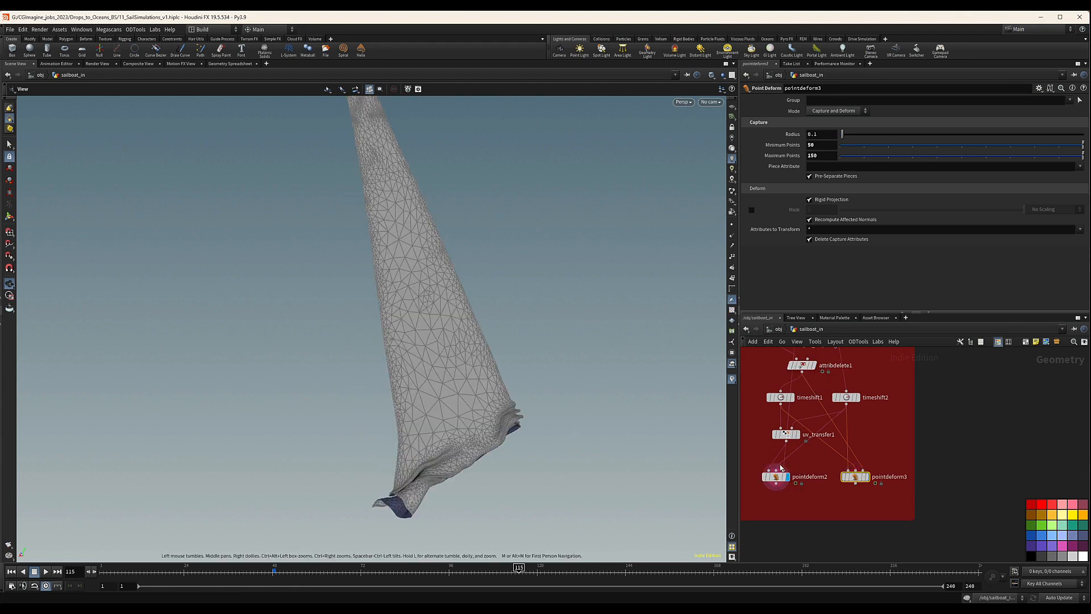
drag(783, 436, 764, 435)
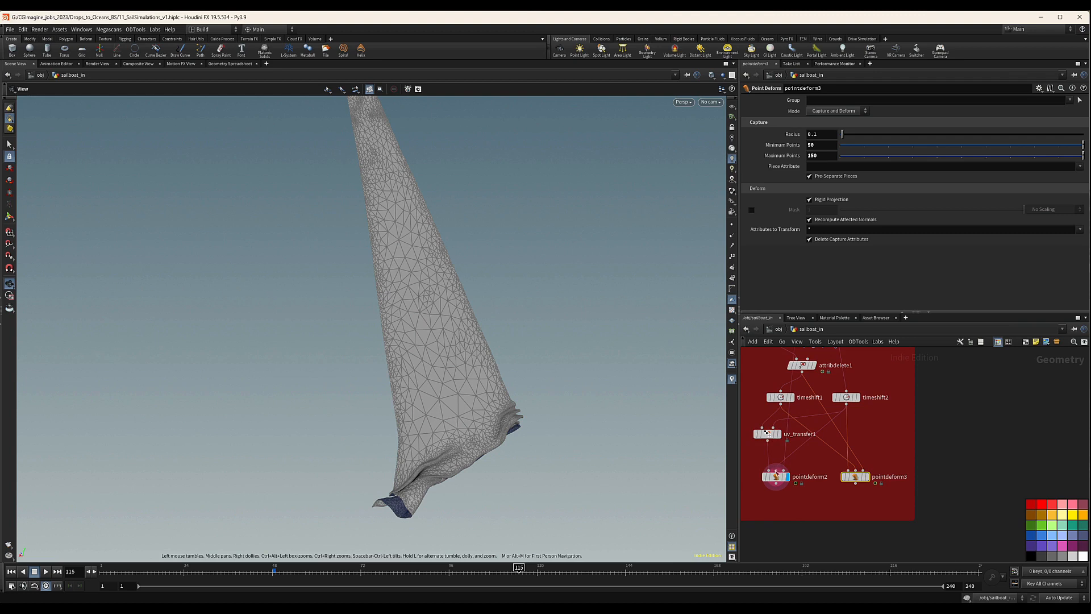
drag(777, 472, 787, 415)
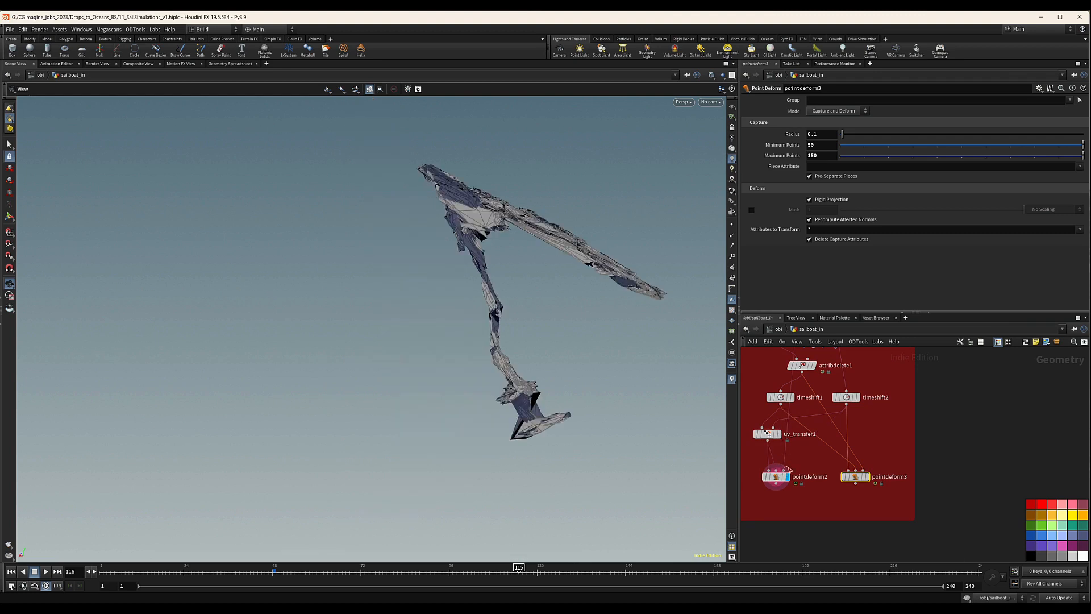
drag(784, 470, 800, 429)
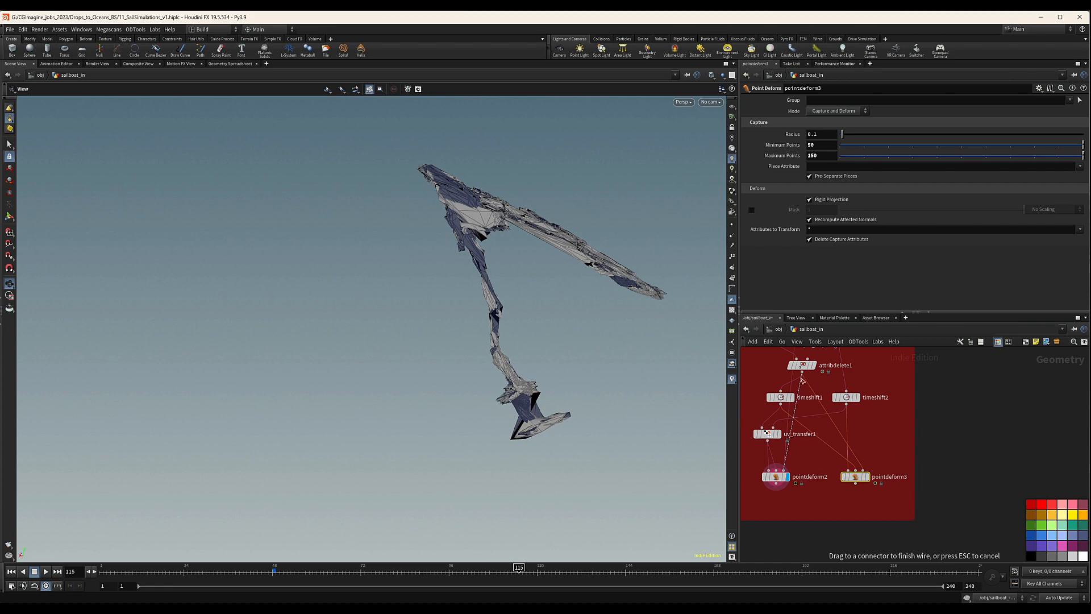
click(802, 376)
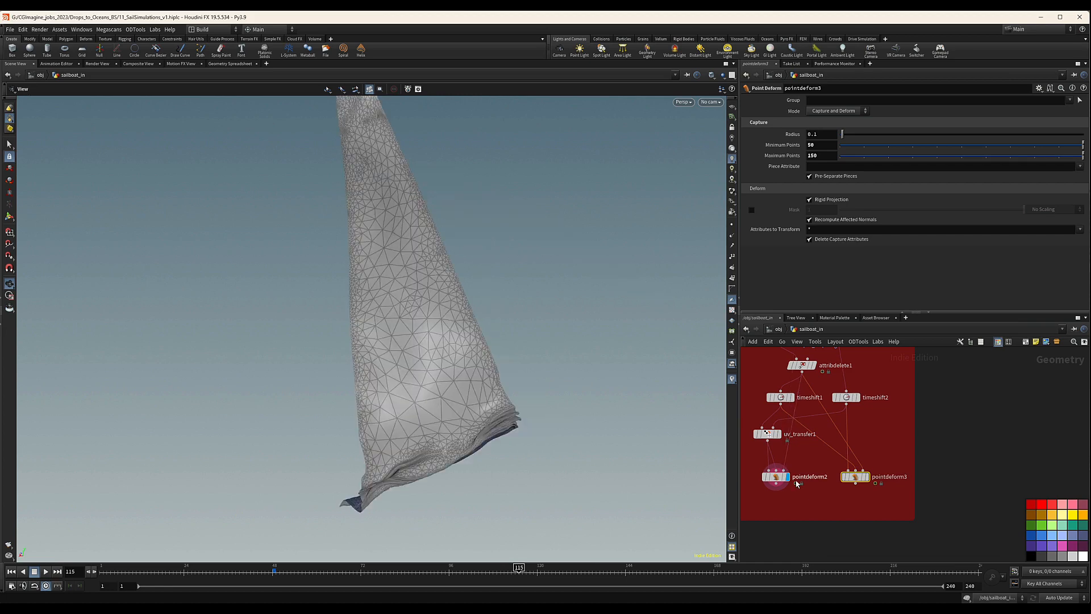
Alternate the display between pointdeform3 and pointdeform2 to compare both deformed sails from several angles at frame 115.
click(866, 478)
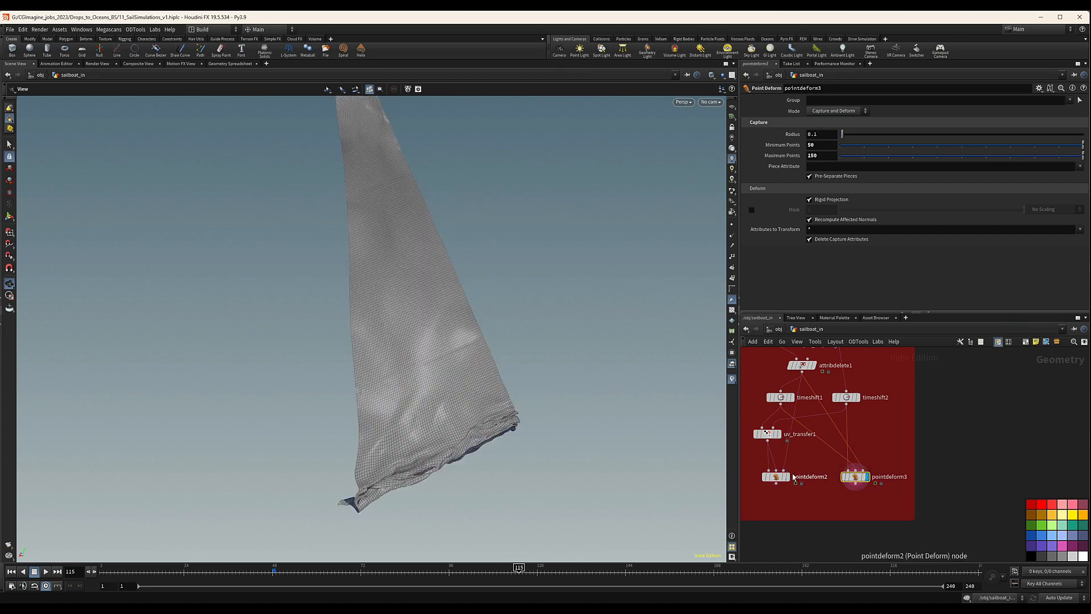
click(792, 480)
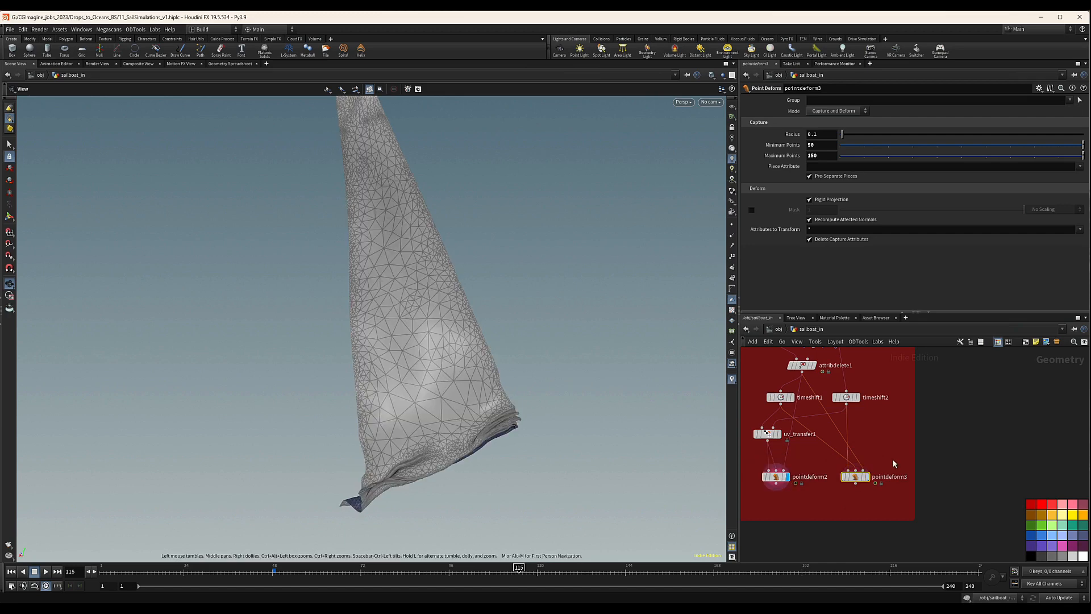
mouse_move(868, 481)
drag(504, 399, 475, 382)
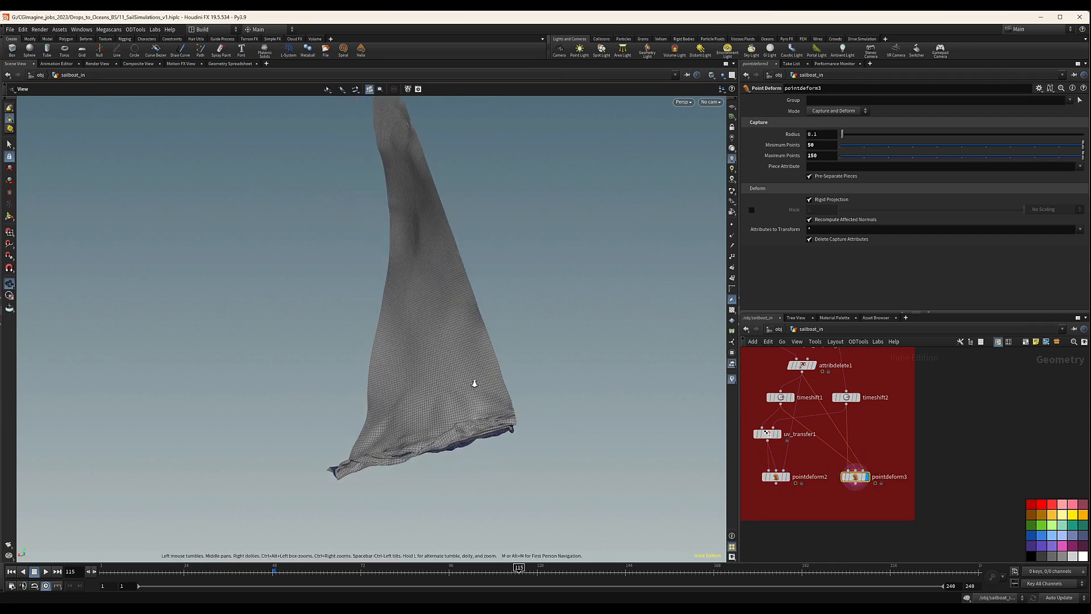
right_drag(476, 382, 517, 387)
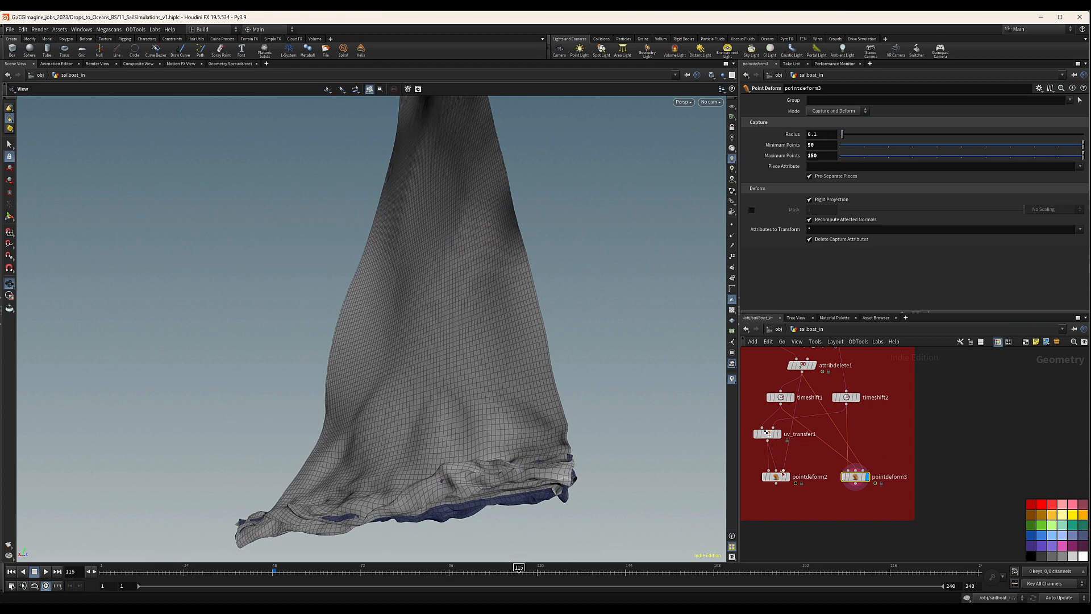
click(791, 479)
drag(534, 402, 490, 386)
right_drag(525, 386, 431, 400)
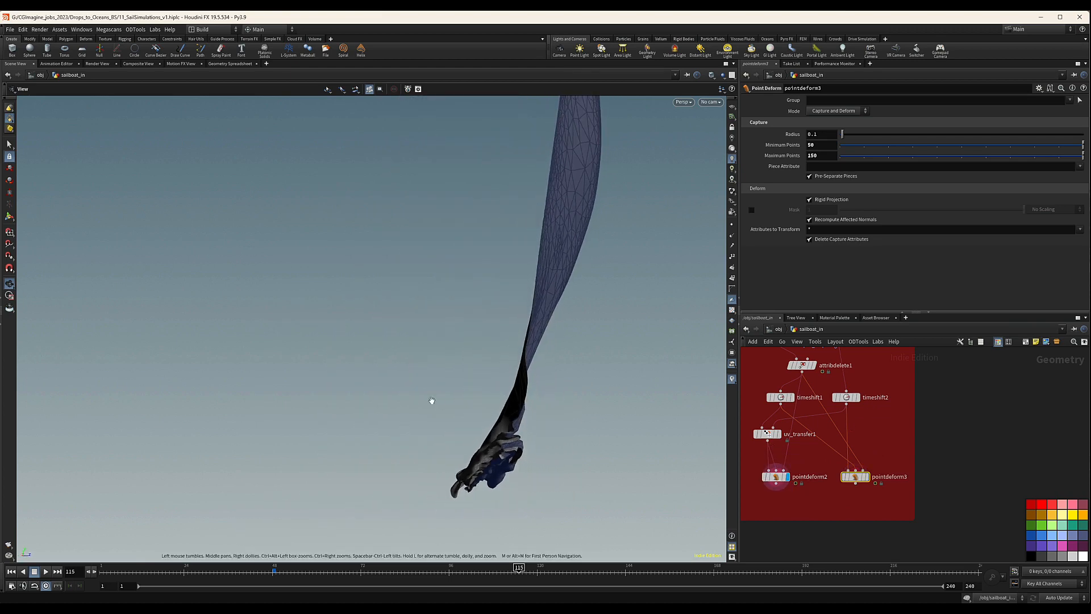
mouse_move(512, 383)
middle_down()
mouse_move(511, 404)
mouse_move(507, 396)
middle_up()
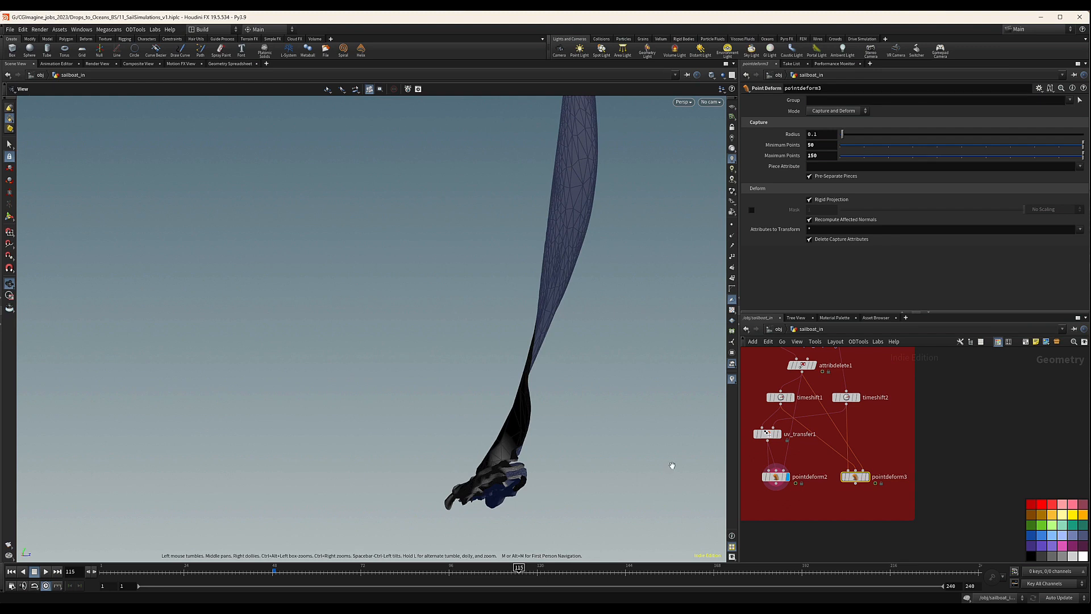
click(865, 476)
Compare the sail's crumpled lower edge up close across pointdeform3, pointdeform2 and MainSailSim, leaving pointdeform3 displayed.
middle_drag(789, 487, 798, 545)
mouse_move(524, 407)
mouse_down()
mouse_move(634, 430)
mouse_move(504, 410)
mouse_up()
right_drag(505, 410, 663, 380)
click(877, 536)
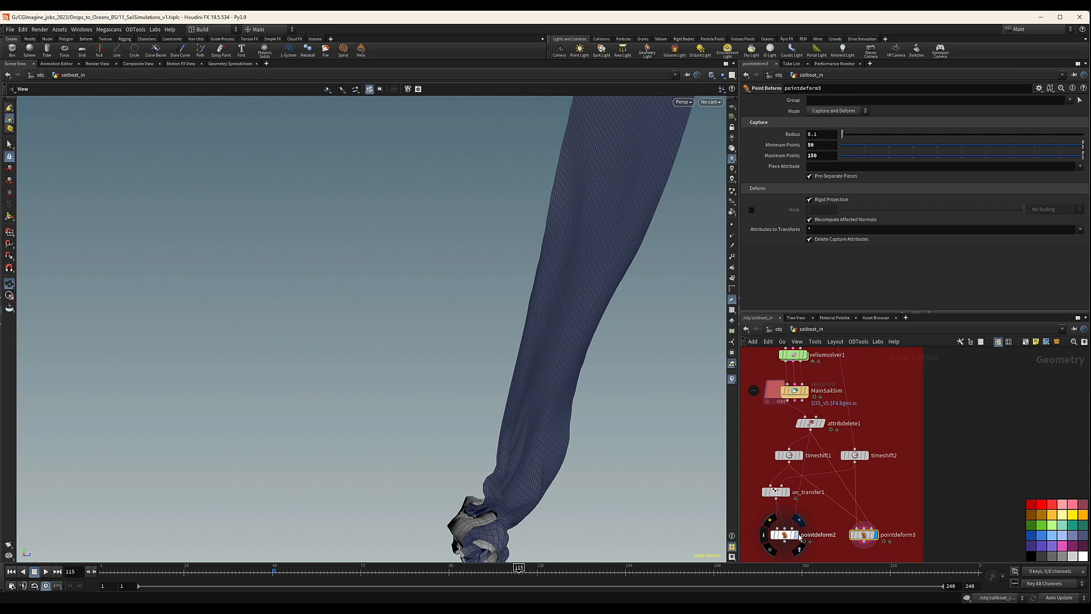
click(799, 536)
click(877, 537)
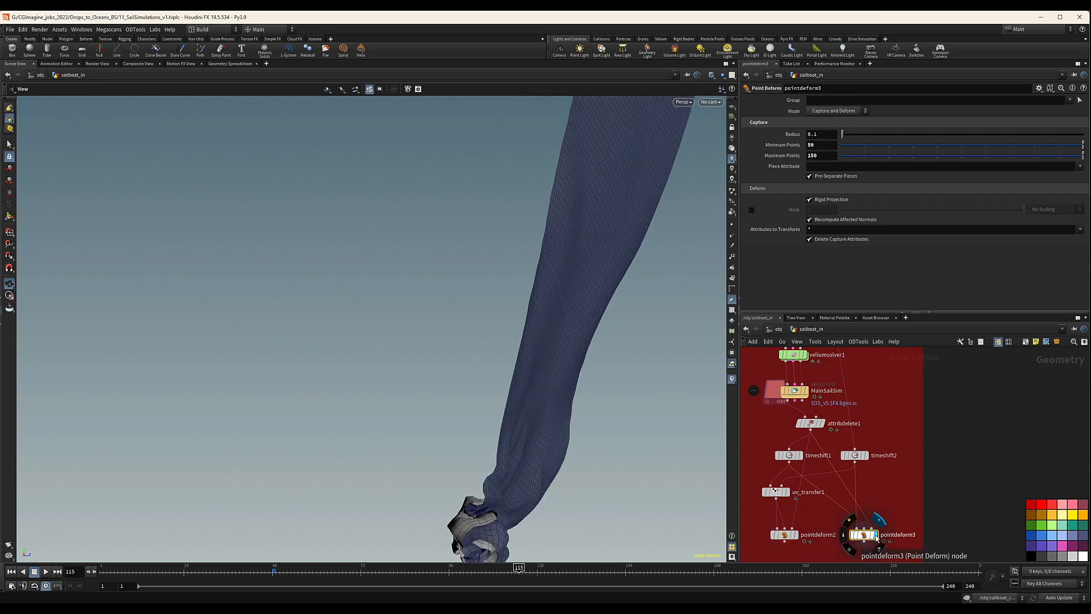
click(806, 391)
click(876, 535)
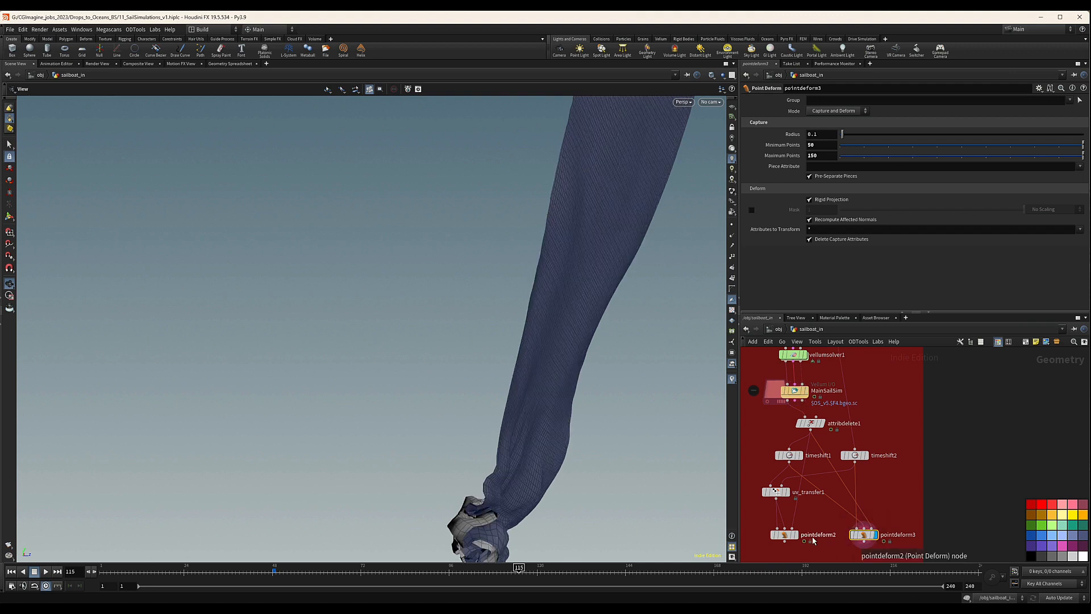
Set pointdeform2's capture to minimum points 10, maximum points 50 and radius 0.25.
click(788, 537)
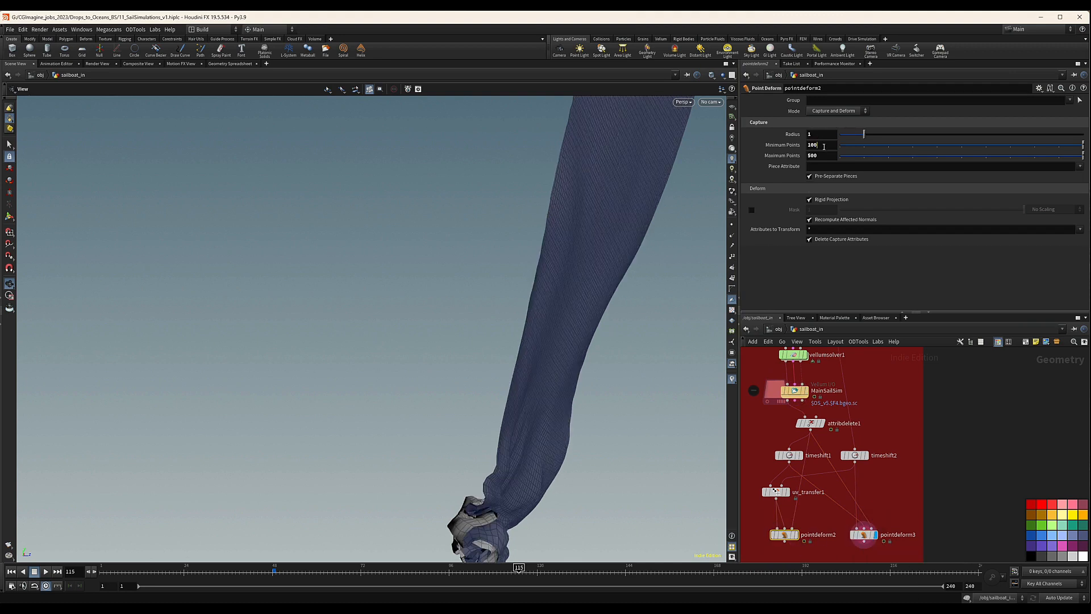
key(Return)
text(10)
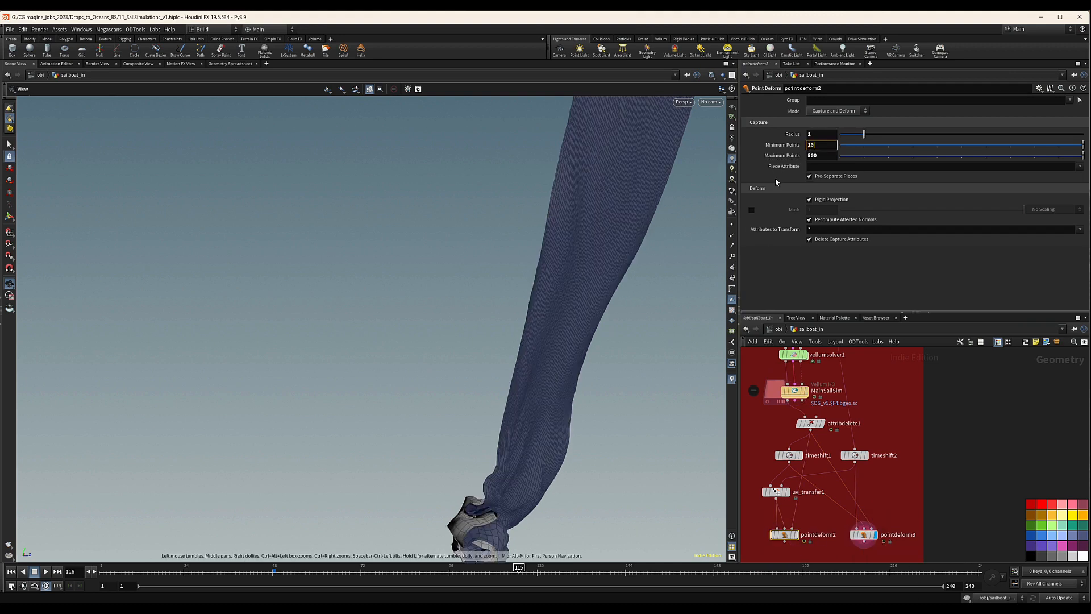
key(Tab)
text(1)
key(Tab)
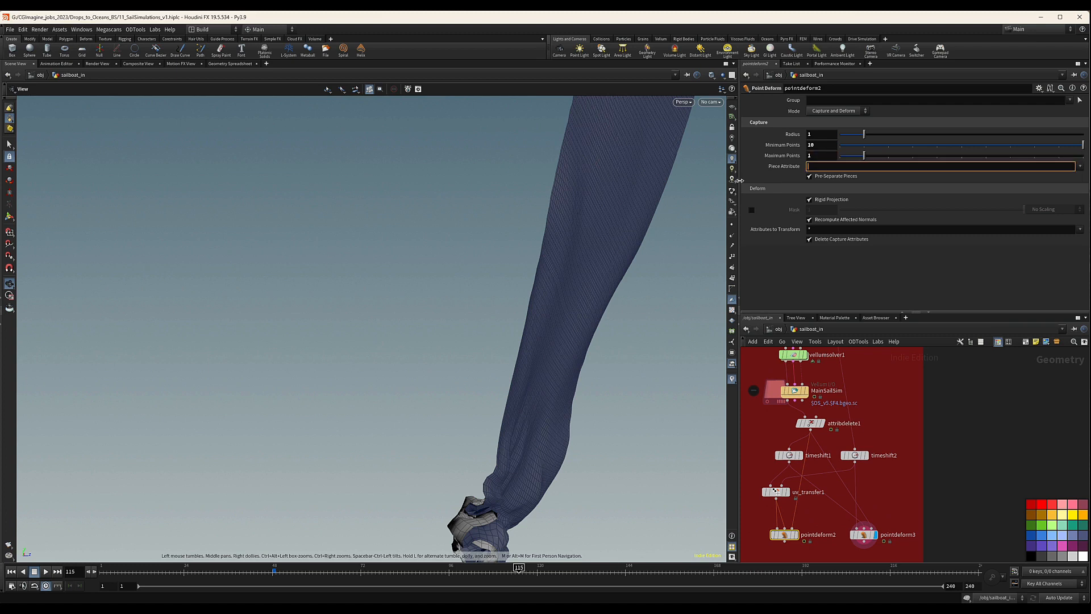
click(834, 154)
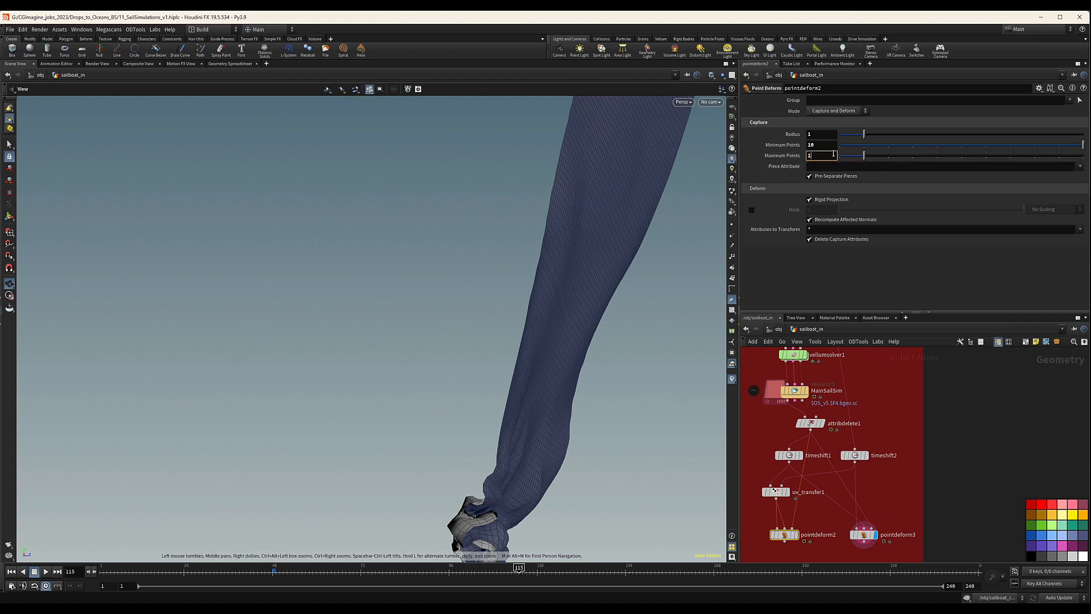
text(50)
key(Return)
click(823, 138)
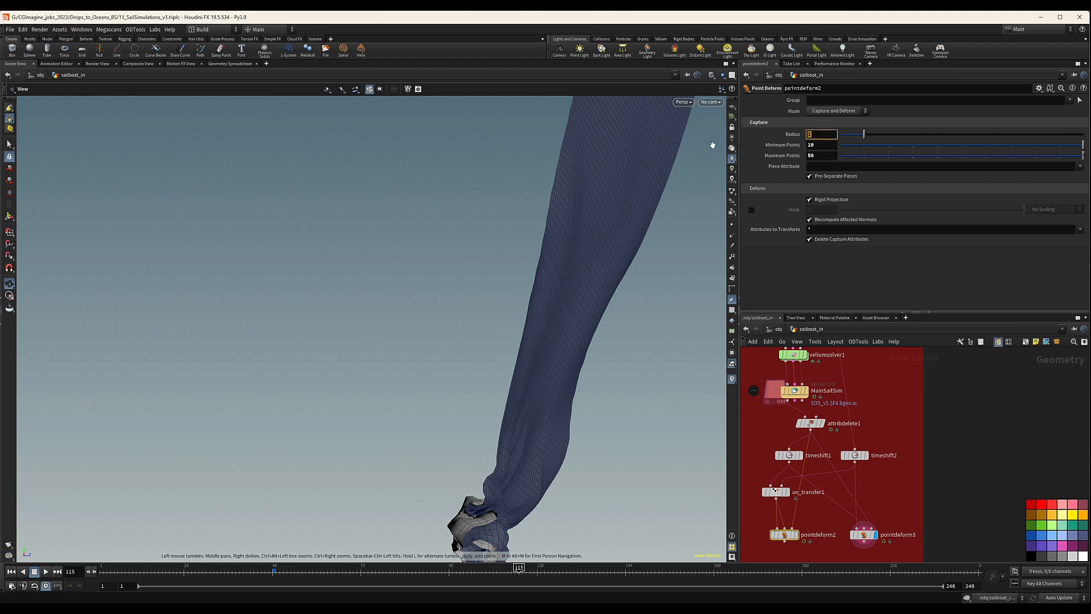
text(.25)
key(Return)
Try a capture radius of 0.25 on pointdeform3, inspect the sail's lower edge, and return the radius to 0.1.
middle_drag(900, 506, 895, 472)
click(864, 500)
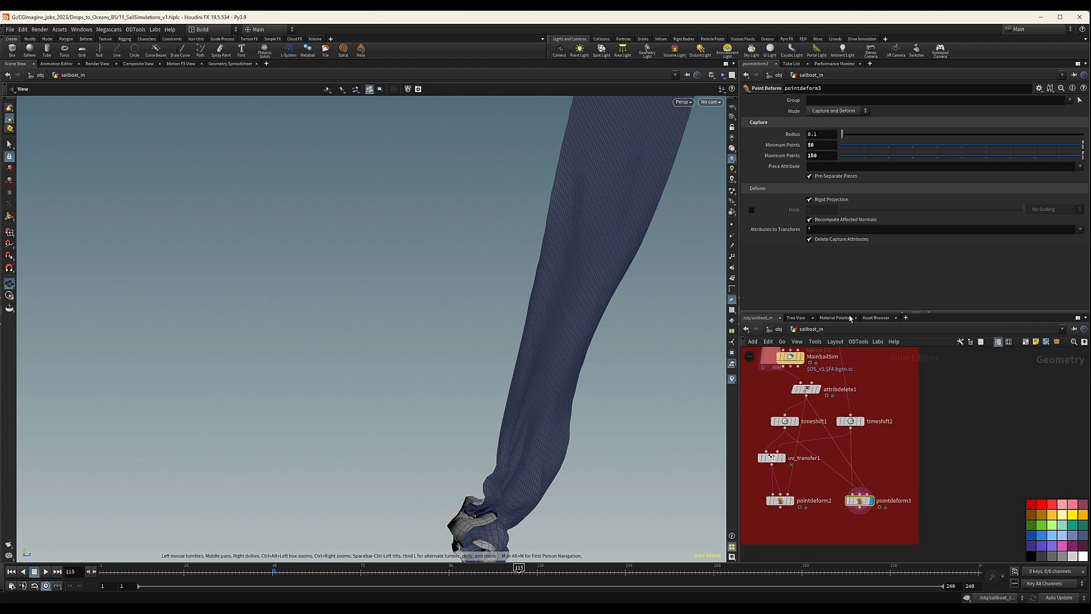
click(815, 135)
text(25)
key(Return)
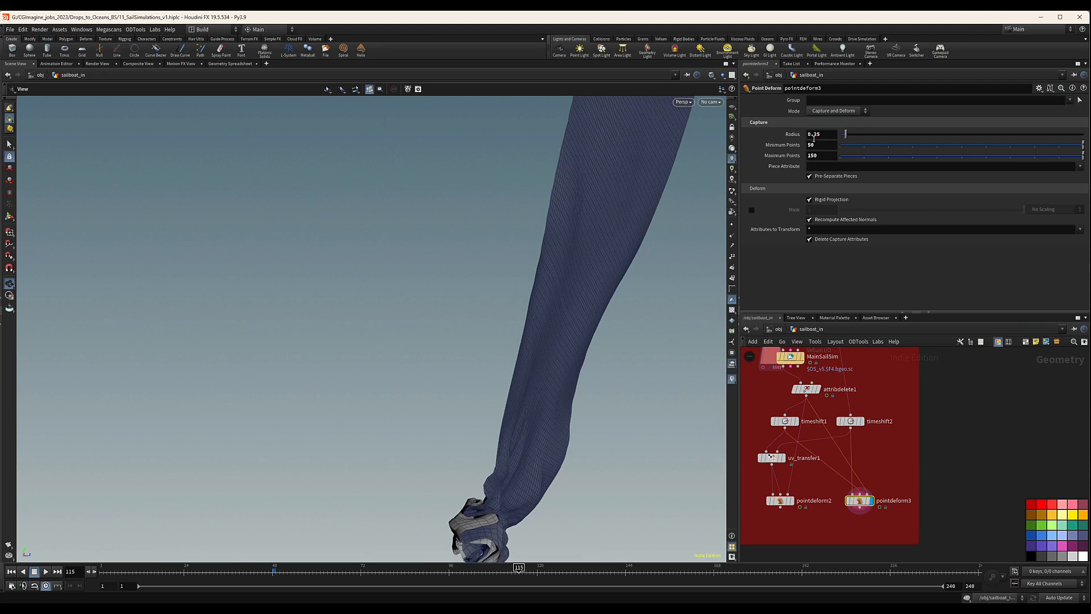
alt+drag(483, 483, 604, 495)
alt+middle_drag(604, 495, 558, 424)
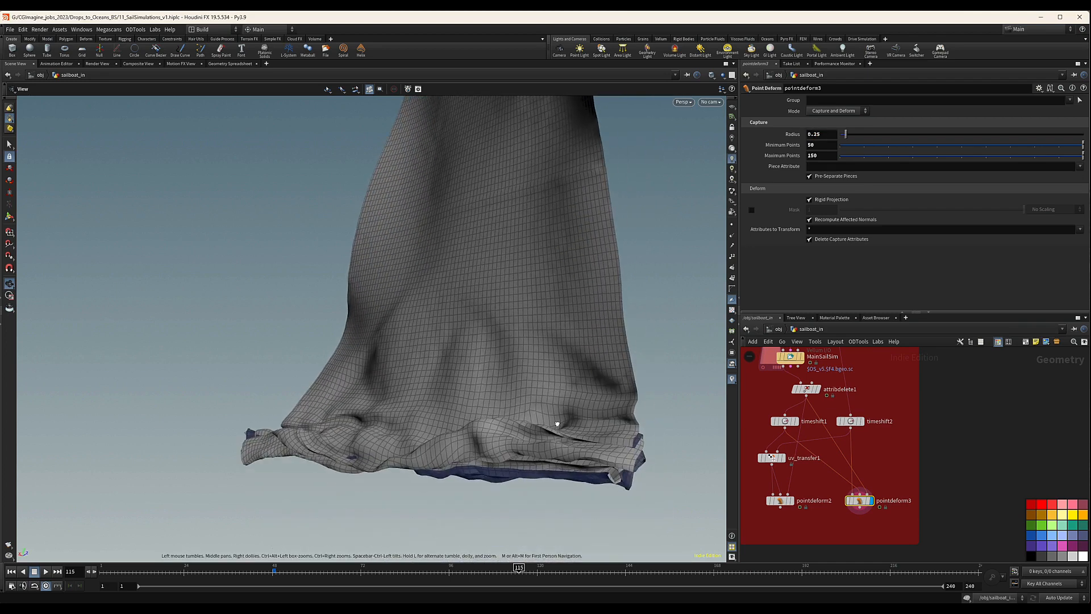
alt+drag(557, 424, 565, 414)
double_click(812, 135)
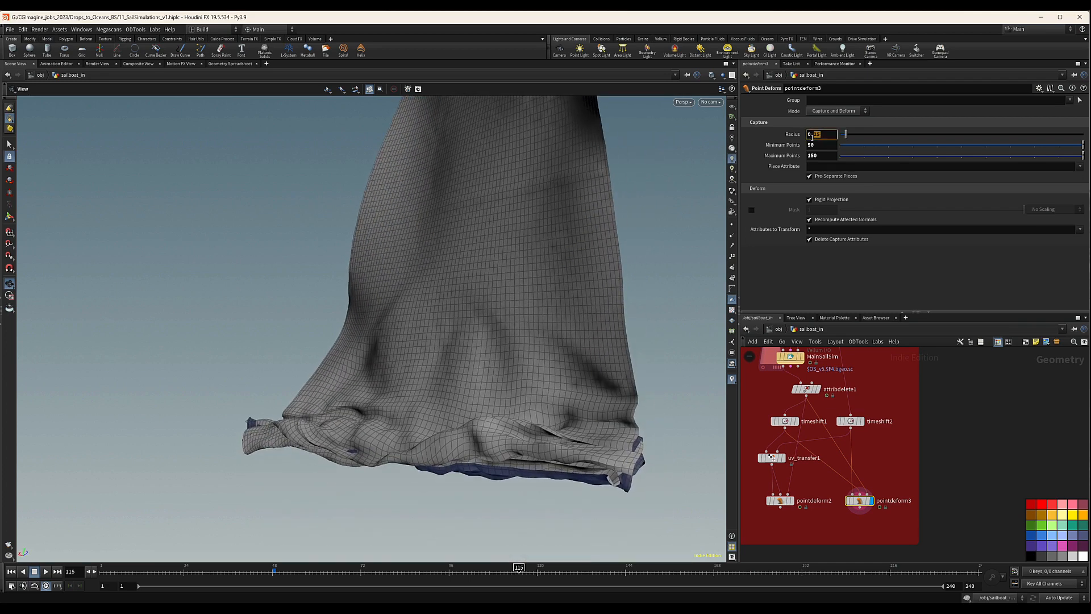
key(Return)
Compare the sail's lower folds at frame 115 across pointdeform2, MainSailSim and pointdeform3, leaving pointdeform2 displayed.
alt+drag(570, 449, 621, 466)
scroll(621, 466, down, 3)
middle_drag(620, 466, 649, 428)
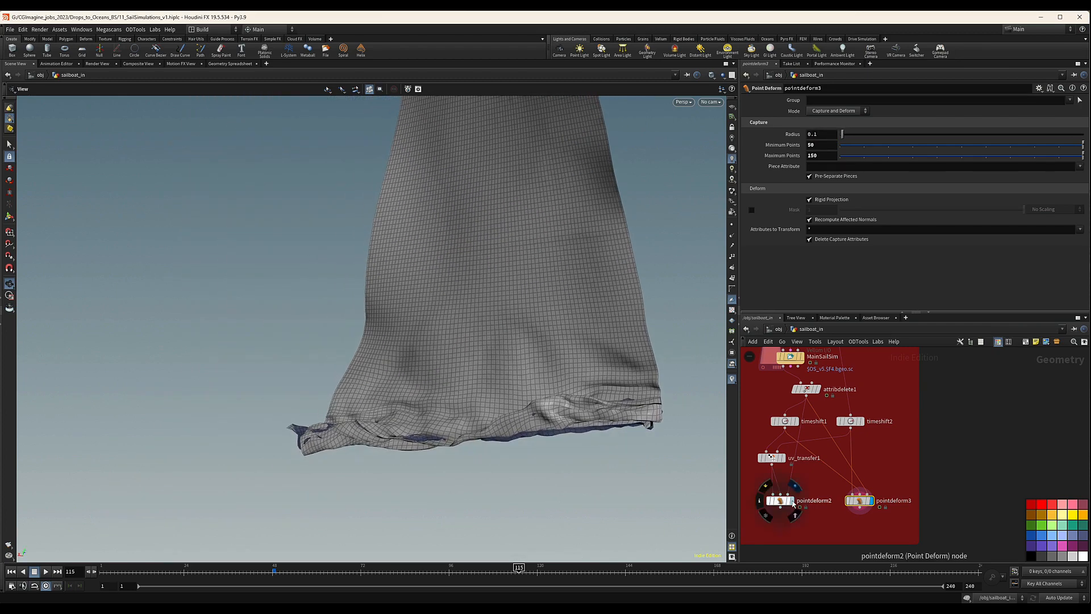
click(793, 501)
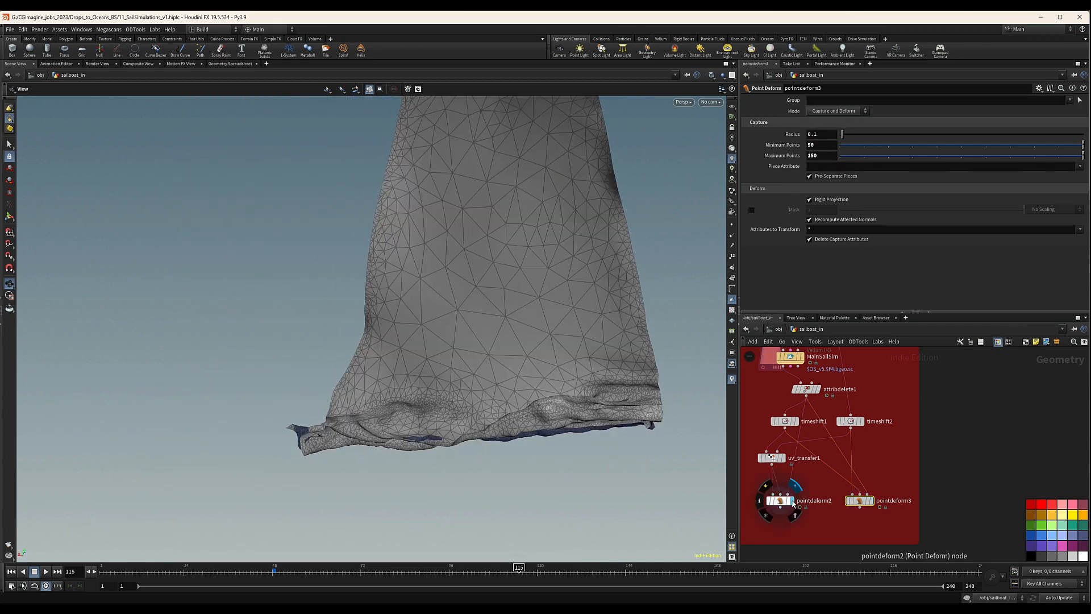
click(803, 357)
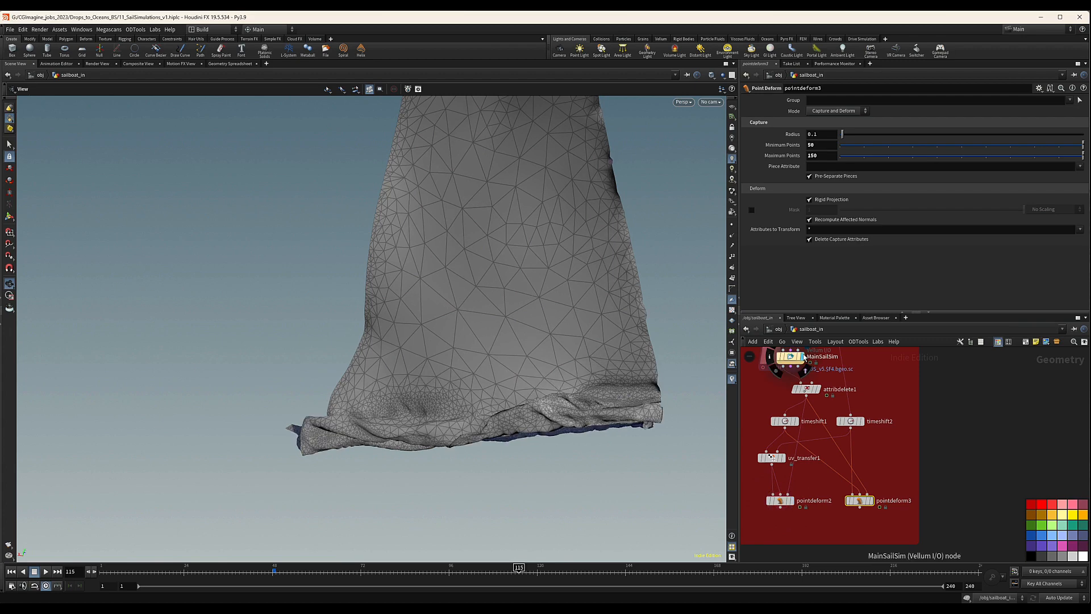
click(872, 501)
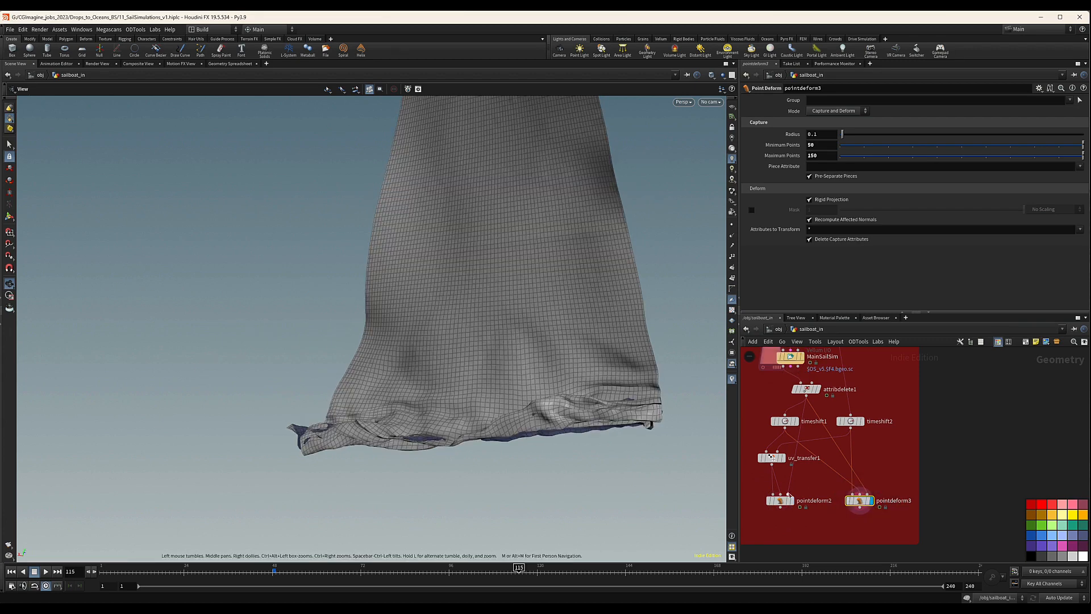
click(792, 500)
drag(485, 368, 563, 324)
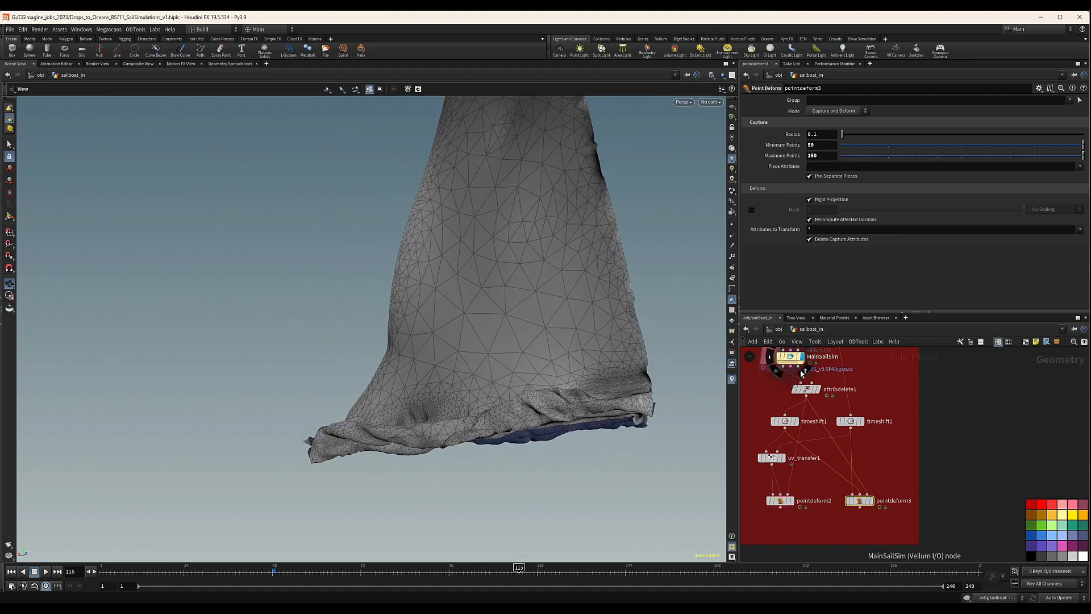
click(791, 500)
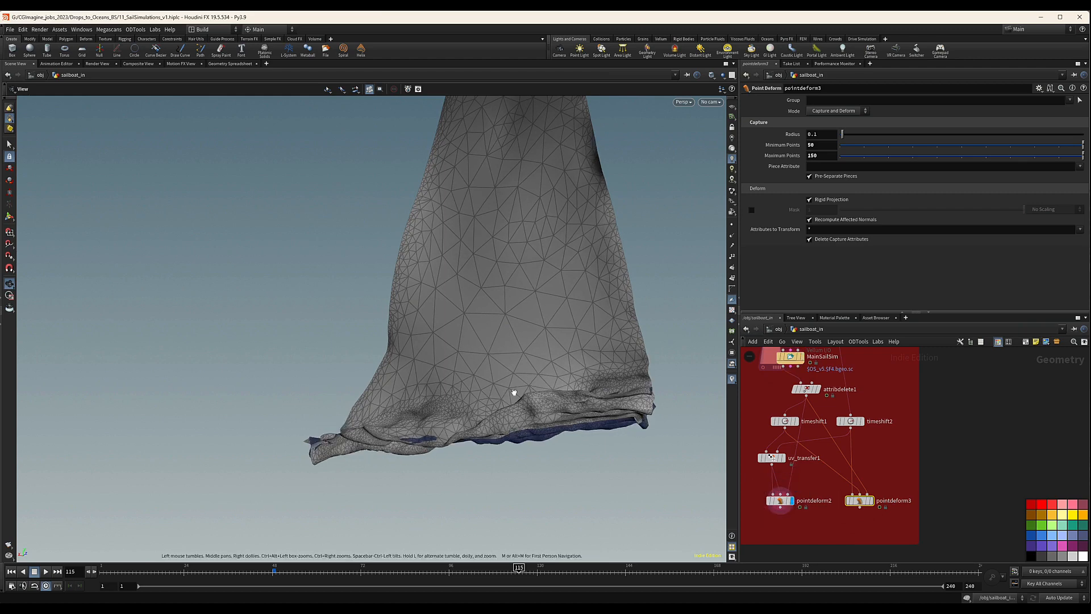
drag(514, 393, 524, 365)
scroll(894, 438, down, 2)
middle_drag(900, 452, 875, 455)
scroll(820, 500, up, 4)
middle_drag(819, 500, 873, 492)
middle_drag(829, 414, 832, 435)
alt+drag(799, 420, 800, 422)
drag(812, 482, 813, 481)
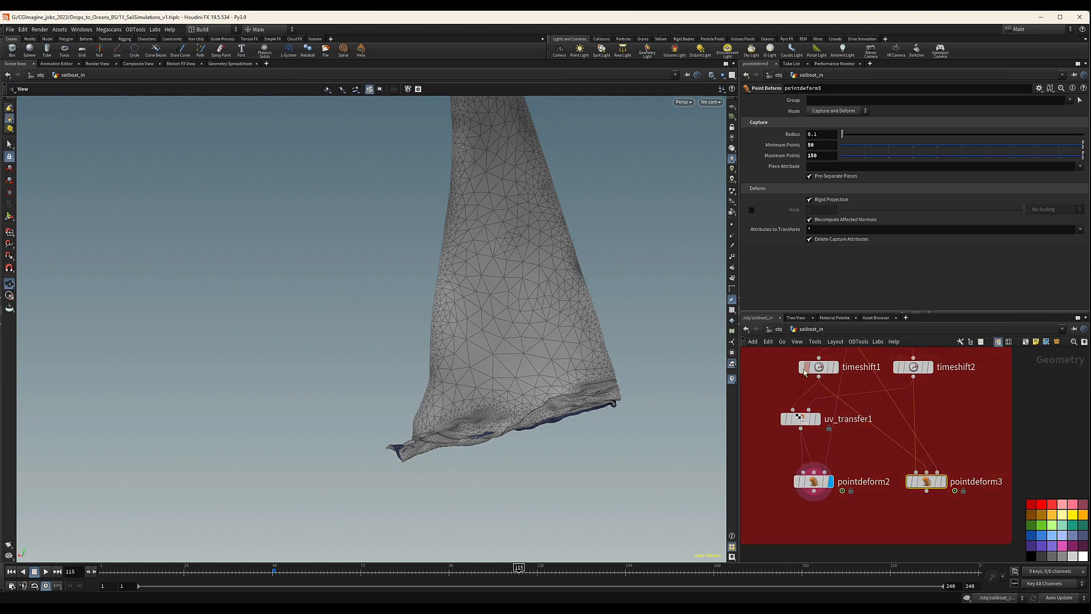
Scrub to frame 137 and compare the sails from pointdeform2 and pointdeform3, leaving pointdeform3 displayed.
click(944, 482)
mouse_move(970, 448)
mouse_down()
mouse_move(895, 505)
mouse_move(926, 487)
mouse_up()
mouse_move(924, 415)
middle_down()
mouse_move(925, 455)
mouse_move(952, 474)
middle_up()
mouse_move(512, 312)
mouse_down()
mouse_move(478, 334)
mouse_move(500, 324)
mouse_up()
drag(518, 568, 600, 568)
click(819, 511)
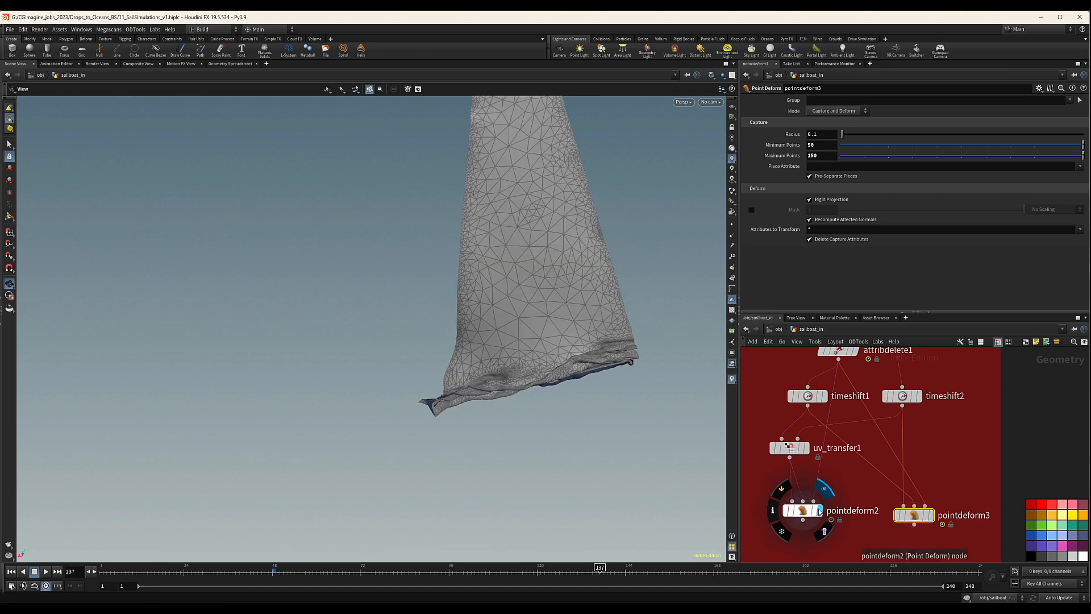
click(930, 515)
drag(462, 153, 499, 319)
scroll(924, 459, down, 5)
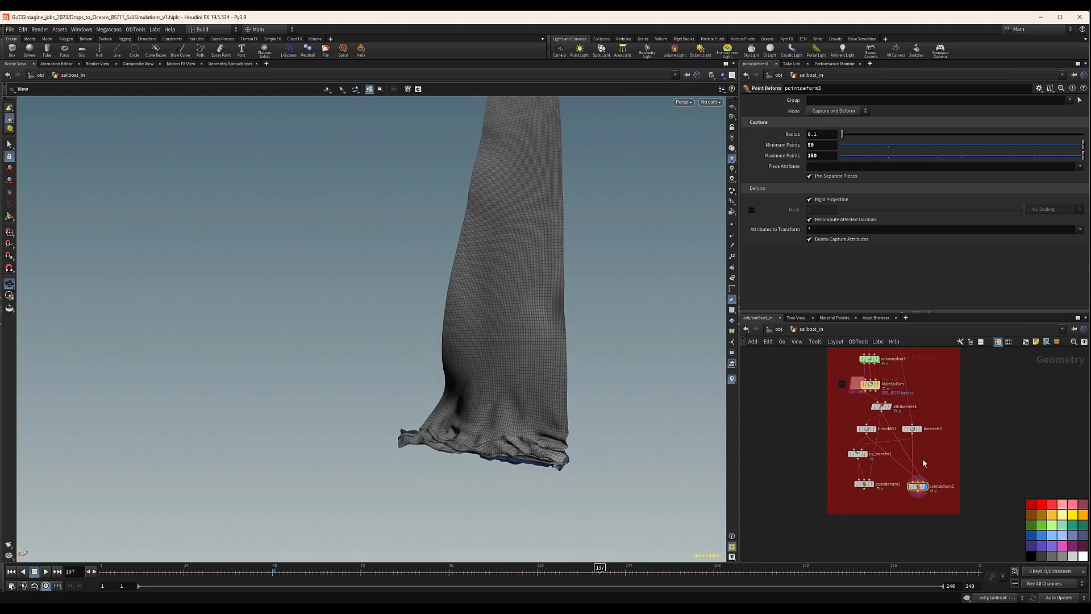
Add a Null node below pointdeform3 and connect pointdeform3's output to its input.
middle_drag(923, 496, 902, 468)
scroll(898, 460, up, 3)
drag(893, 450, 894, 443)
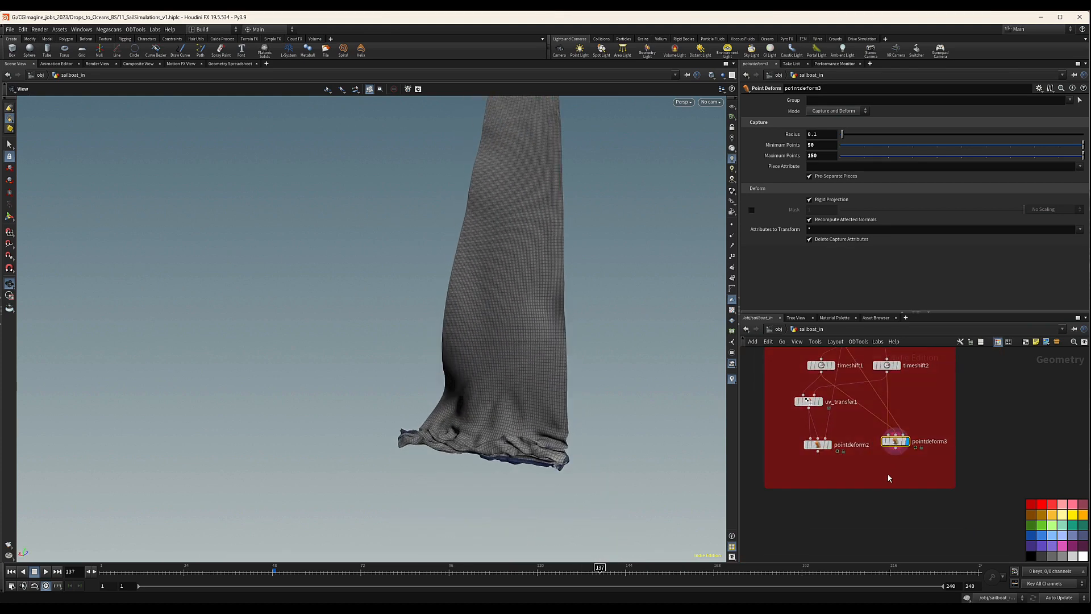
middle_drag(894, 478, 870, 456)
key(Tab)
text(nu)
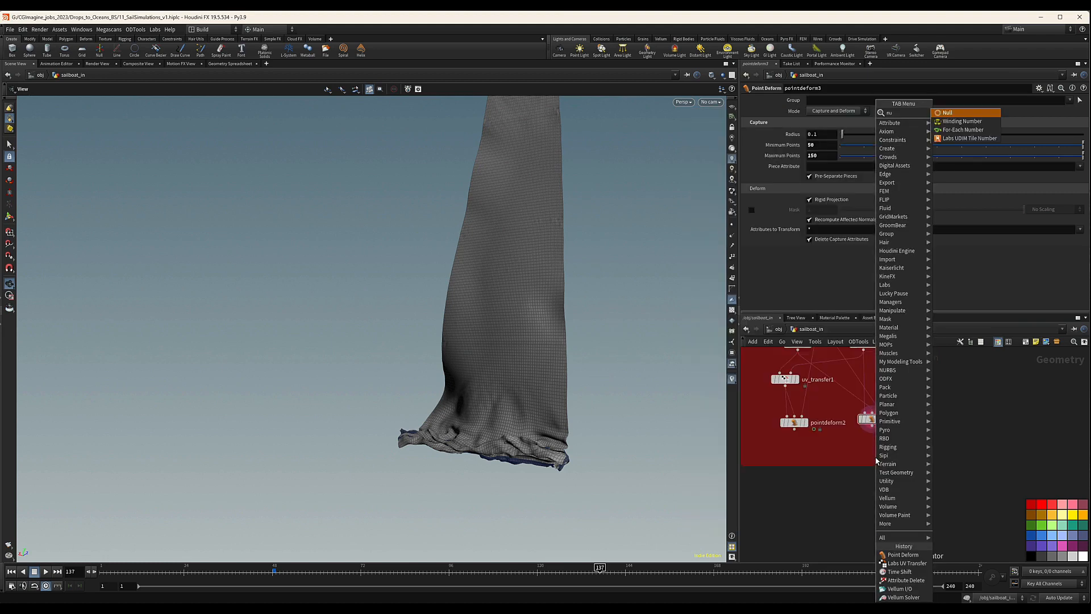
key(Return)
click(875, 458)
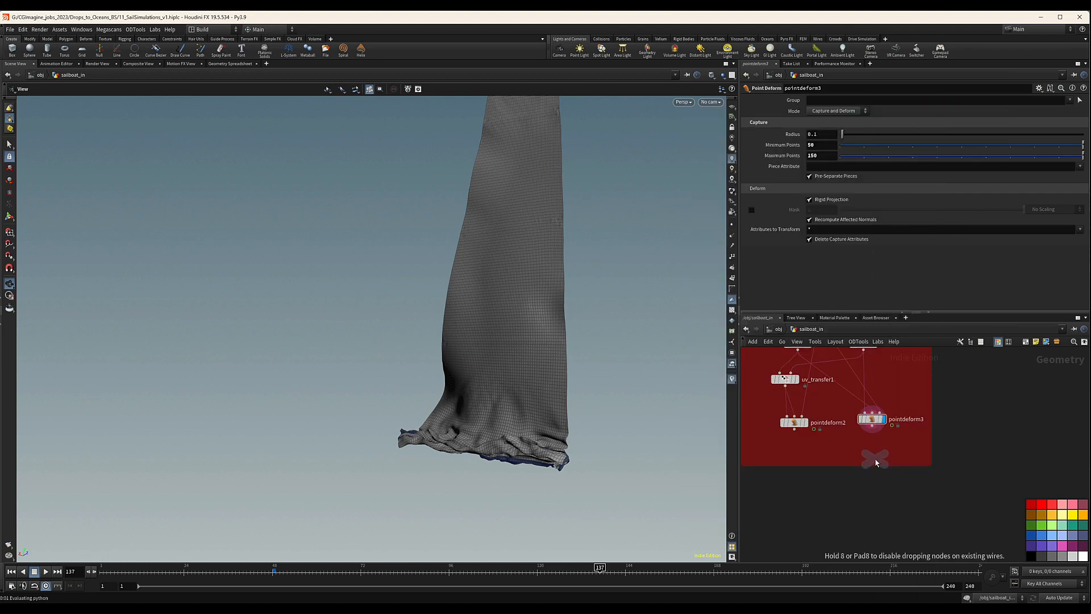
drag(872, 426, 878, 457)
scroll(878, 459, up, 3)
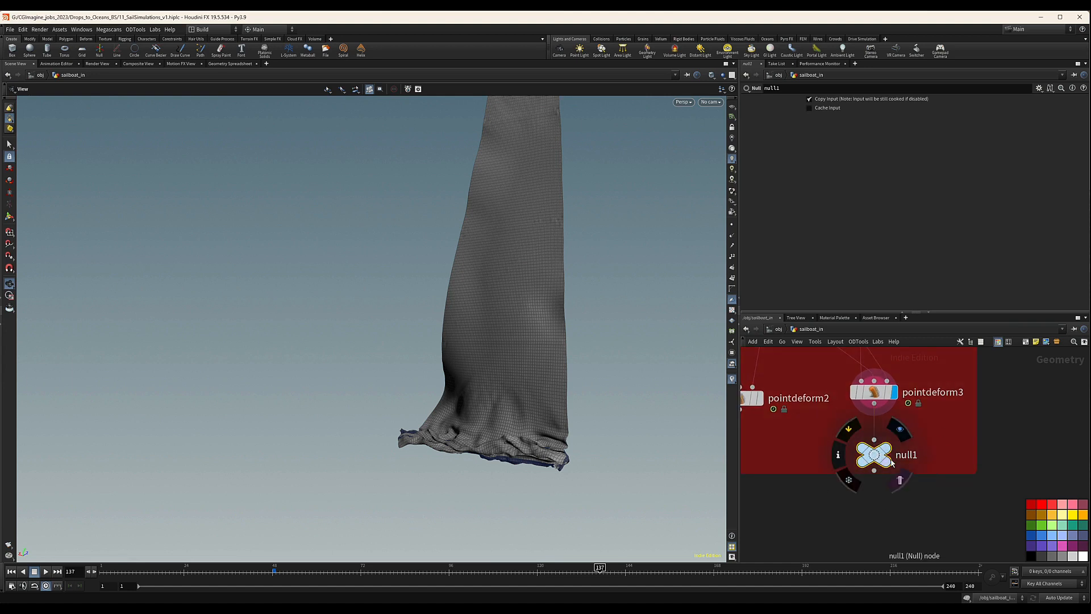
Rename the new null to OUT_MAIN_SAIL and make it the displayed node.
double_click(912, 458)
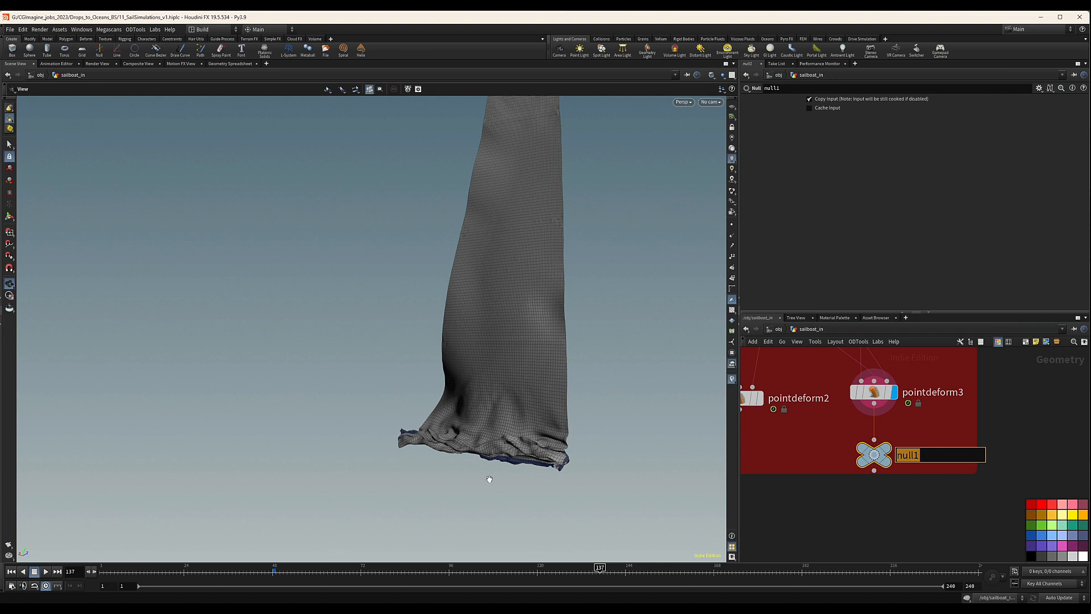
text(OUT_MAIN_SAIL)
key(Return)
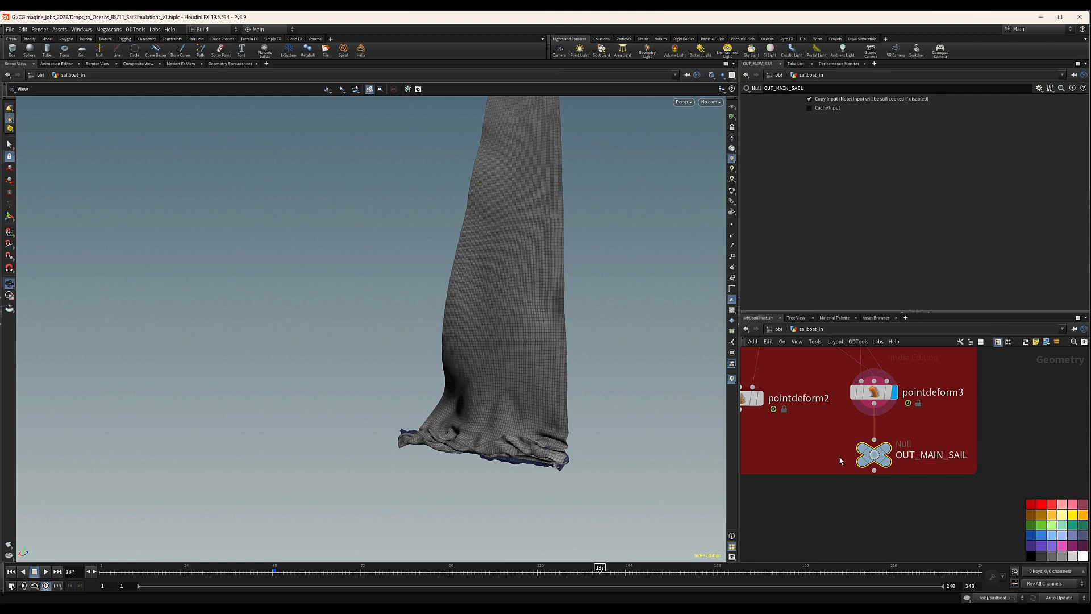
click(887, 449)
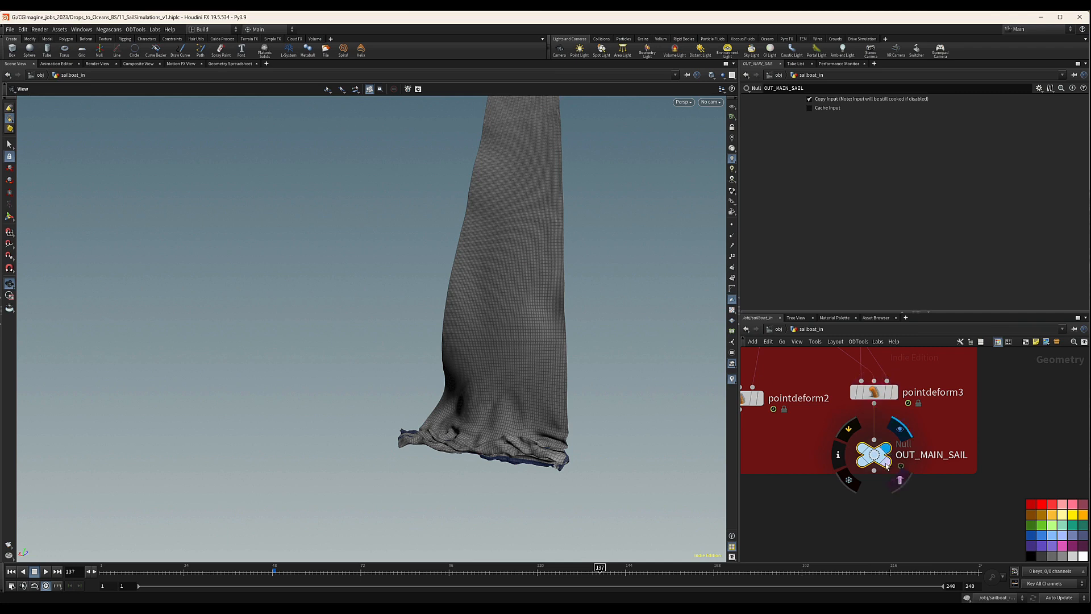
Display the cgimagine_sailboat1 node at the start of the network and frame the whole boat in the viewport.
scroll(860, 454, down, 10)
middle_drag(803, 454, 954, 488)
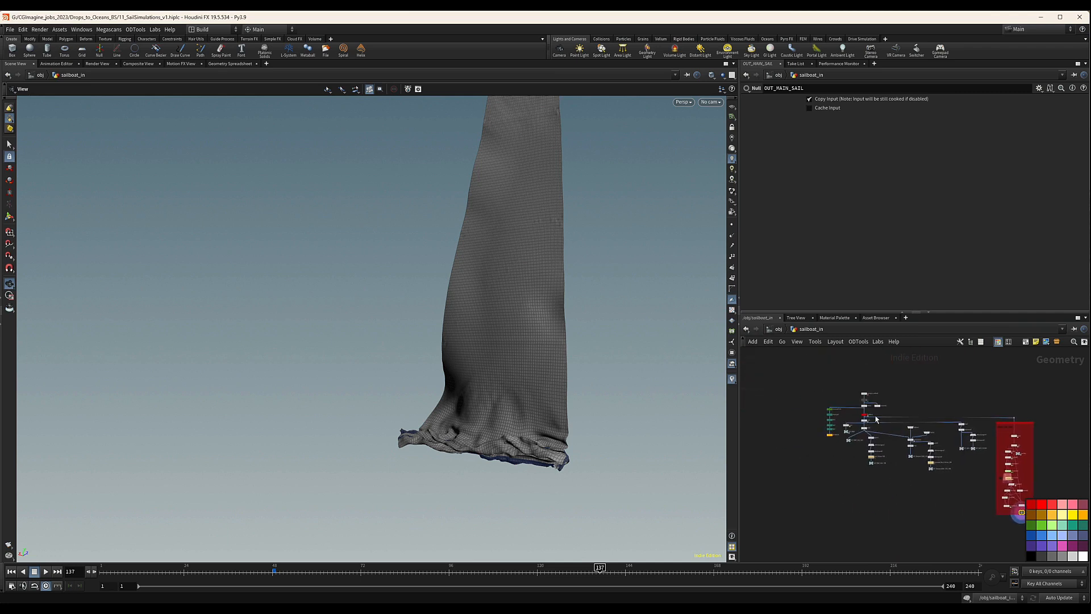
scroll(880, 402, up, 7)
click(822, 374)
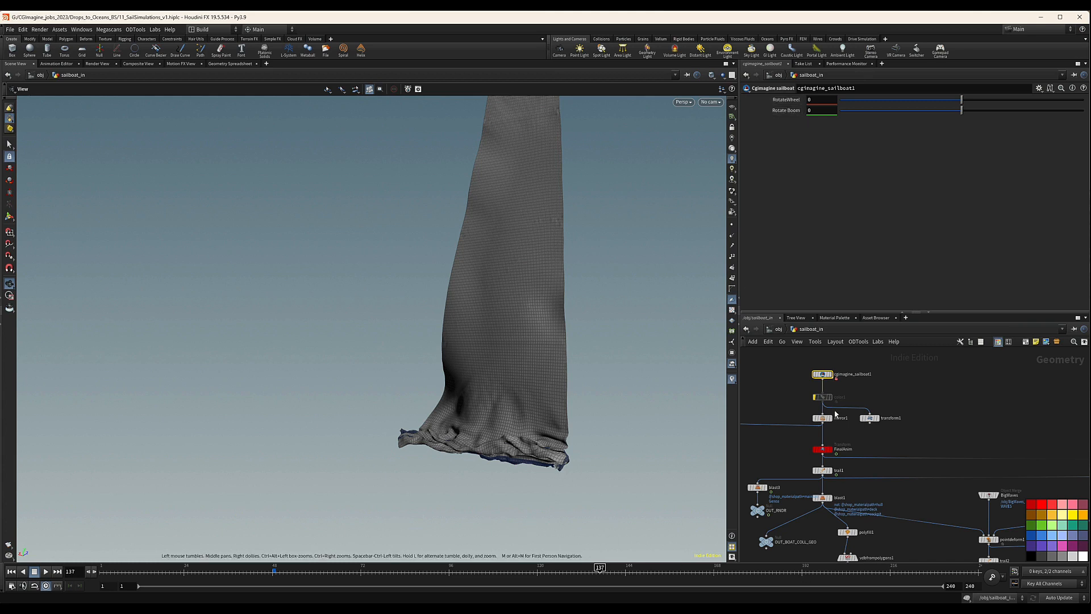
click(831, 374)
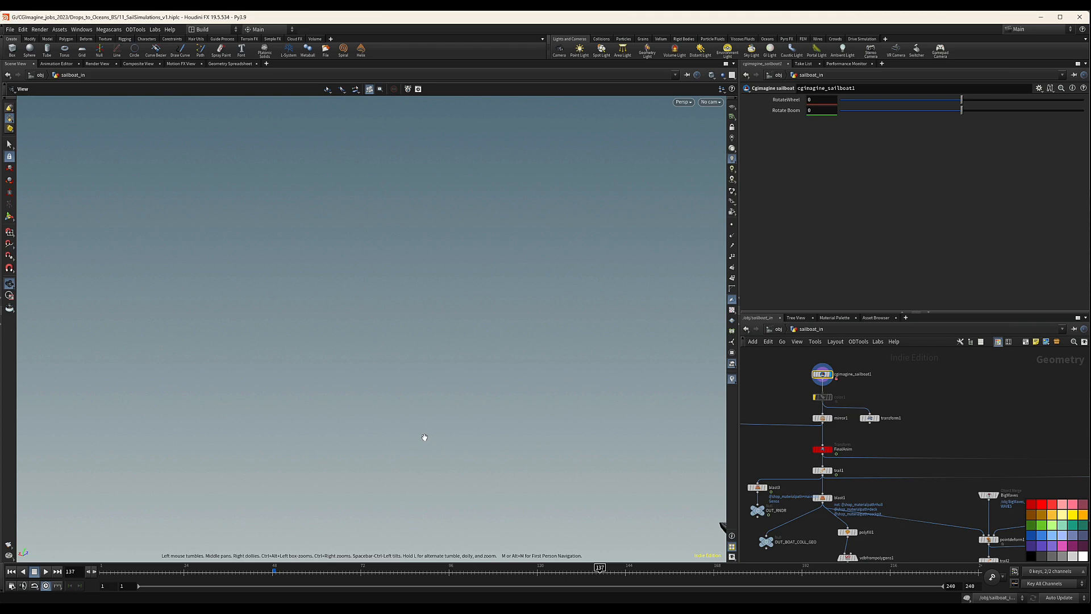
key(f)
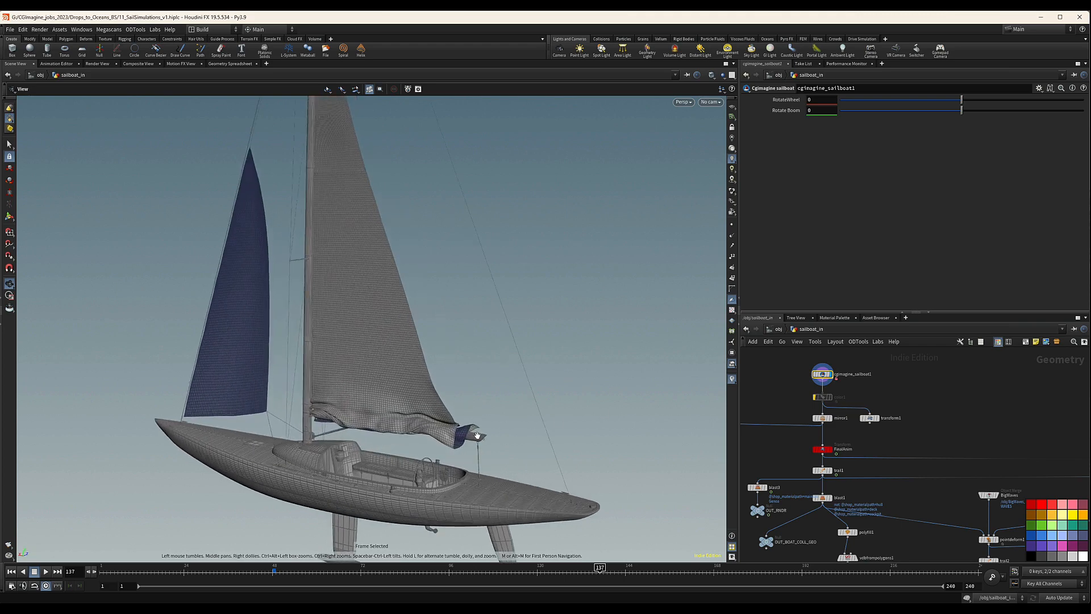
drag(477, 435, 555, 427)
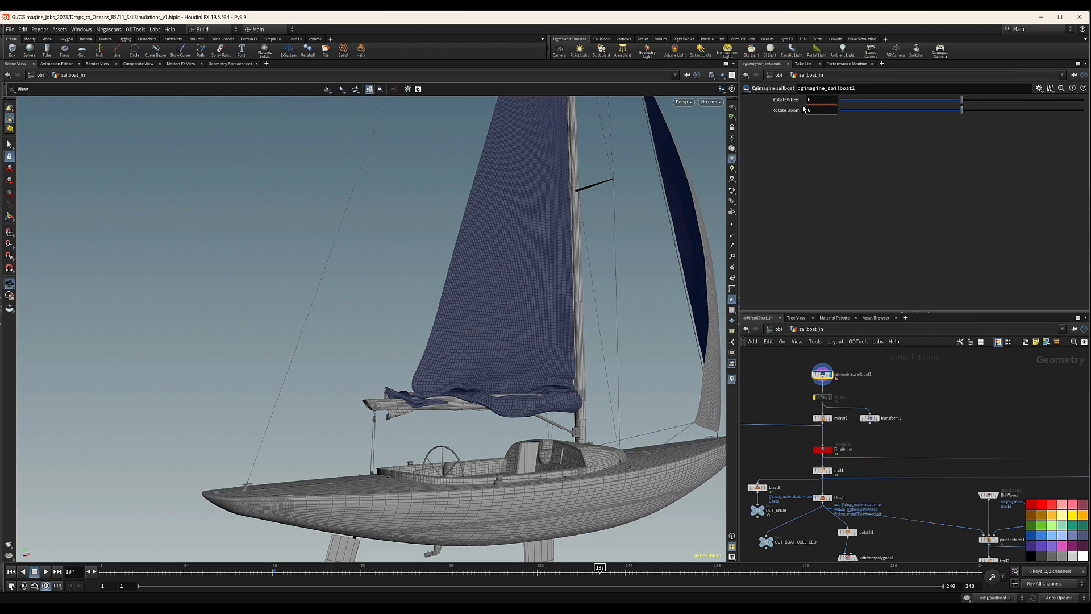
Set Rotate Boom on cgimagine_sailboat1 to -19 and view the swung boom from behind the boat.
click(825, 111)
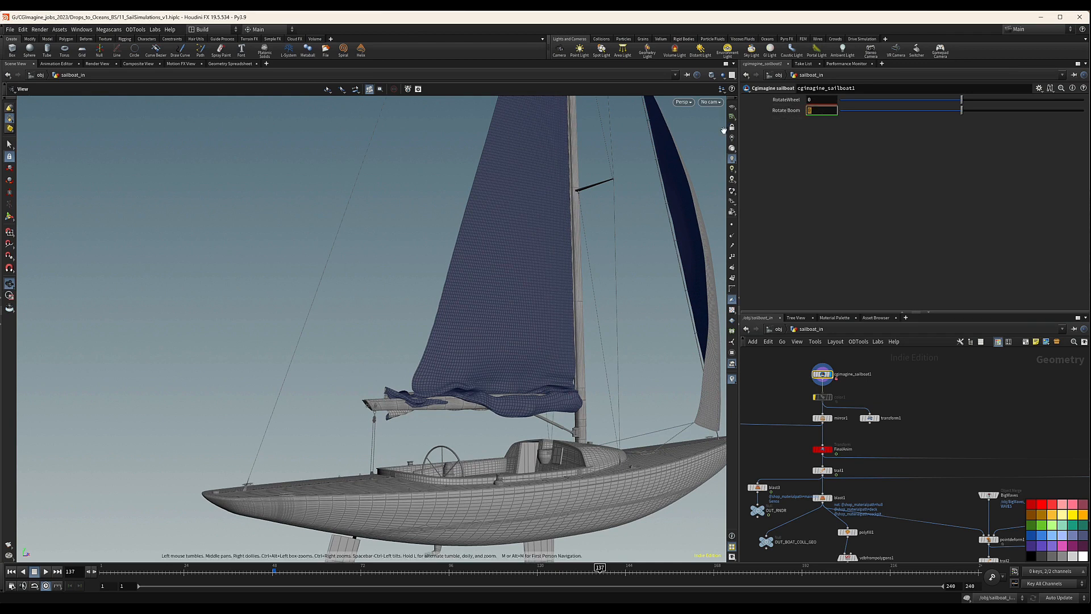
text(-19)
key(Return)
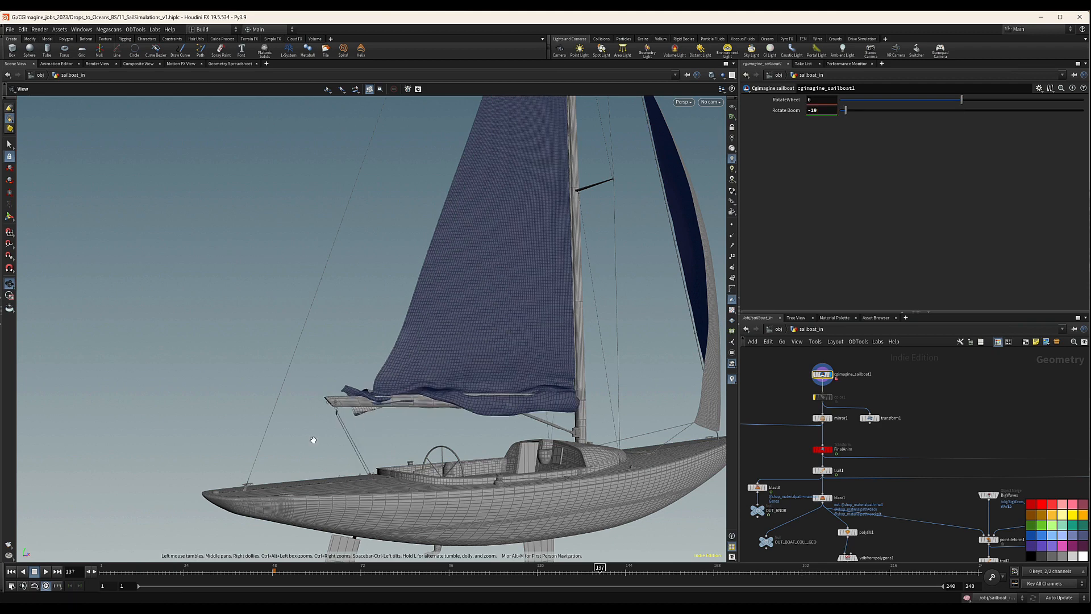
drag(317, 441, 222, 393)
Fine-tune cgimagine_sailboat1's Rotate Boom to -18.32 and inspect the ropes between boom and deck up close.
drag(847, 112, 850, 110)
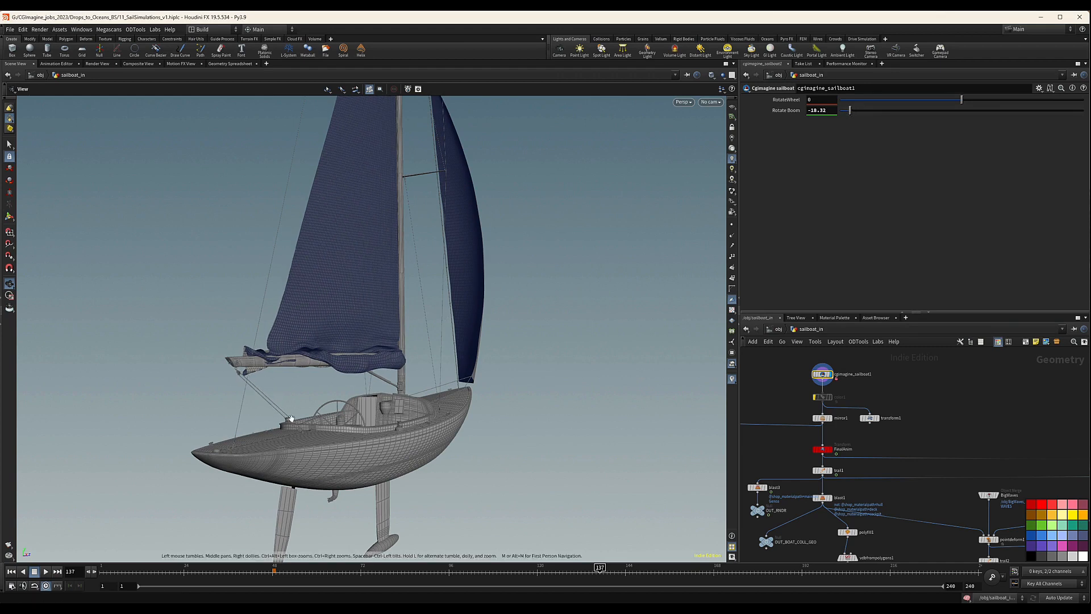
drag(288, 414, 322, 441)
right_drag(322, 441, 642, 404)
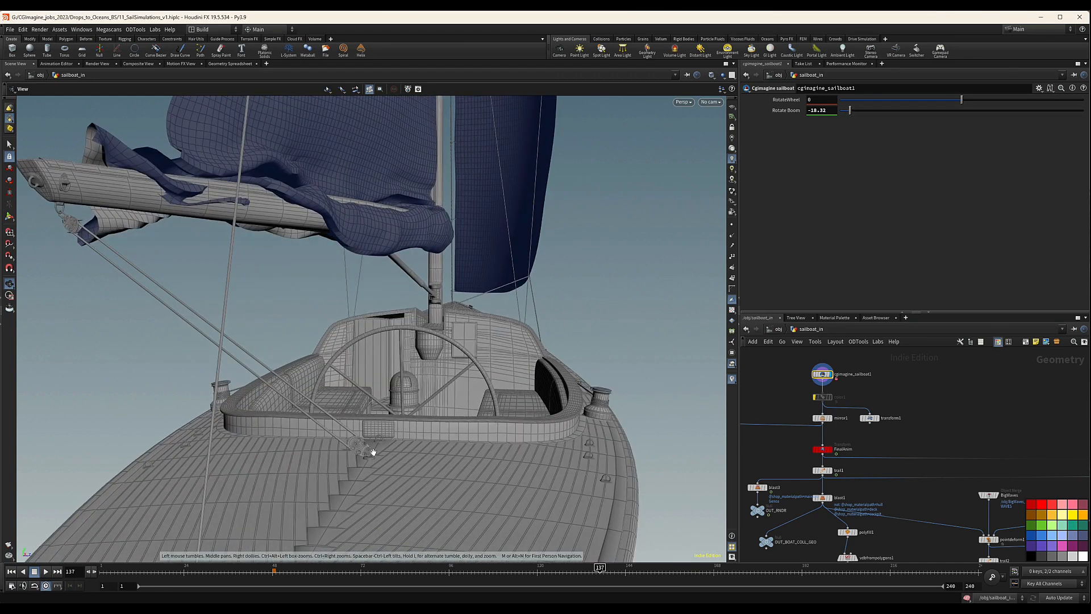
drag(360, 447, 325, 437)
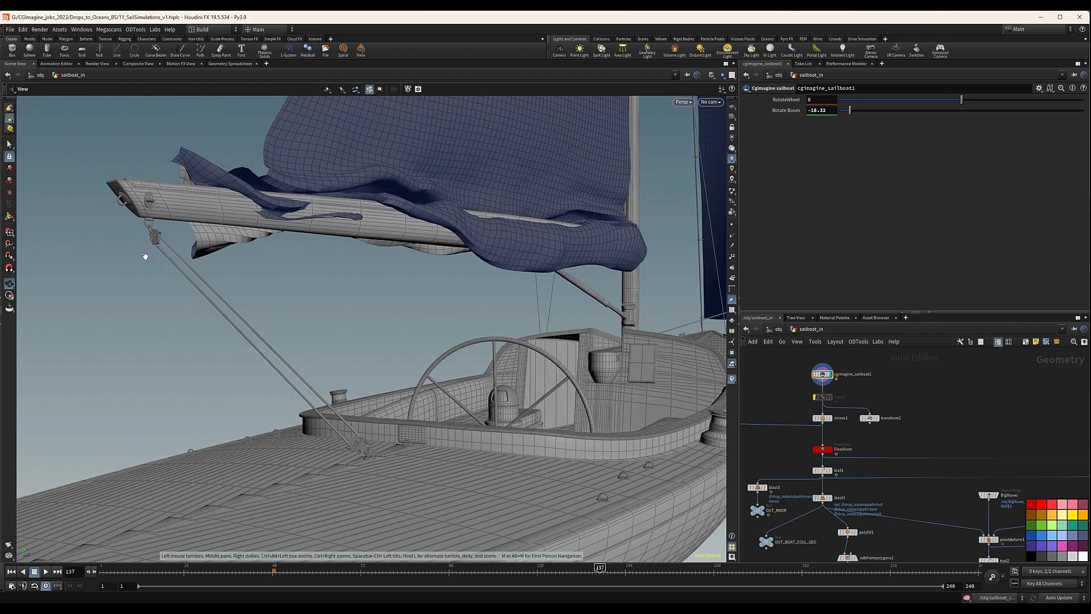
Keyframe cgimagine_sailboat1's Rotate Boom at -18.32 on frame 137, with the boat framed from behind.
drag(170, 236, 330, 391)
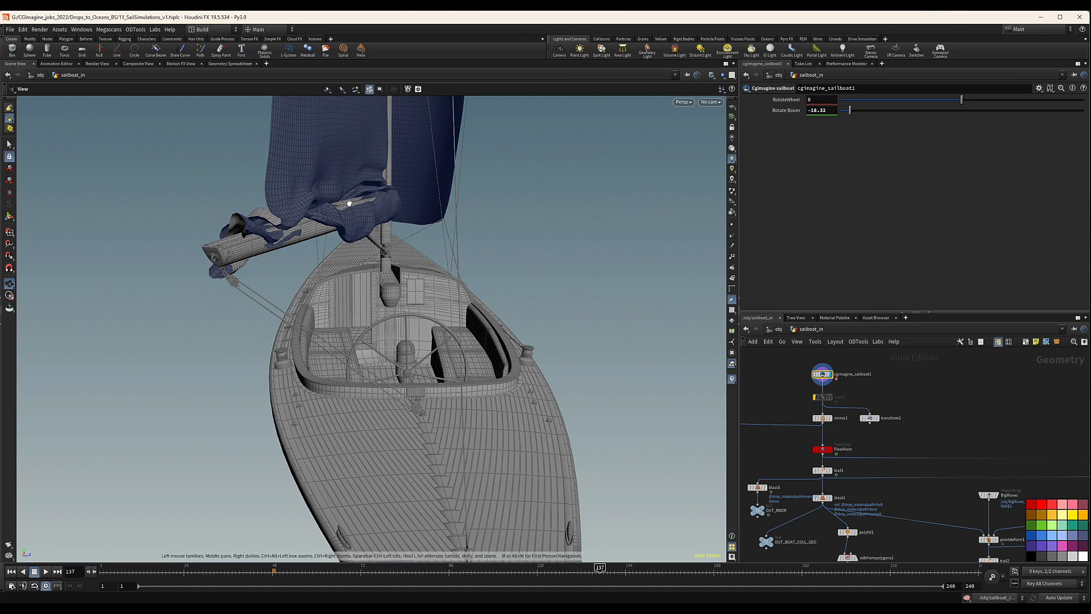
drag(398, 216, 385, 223)
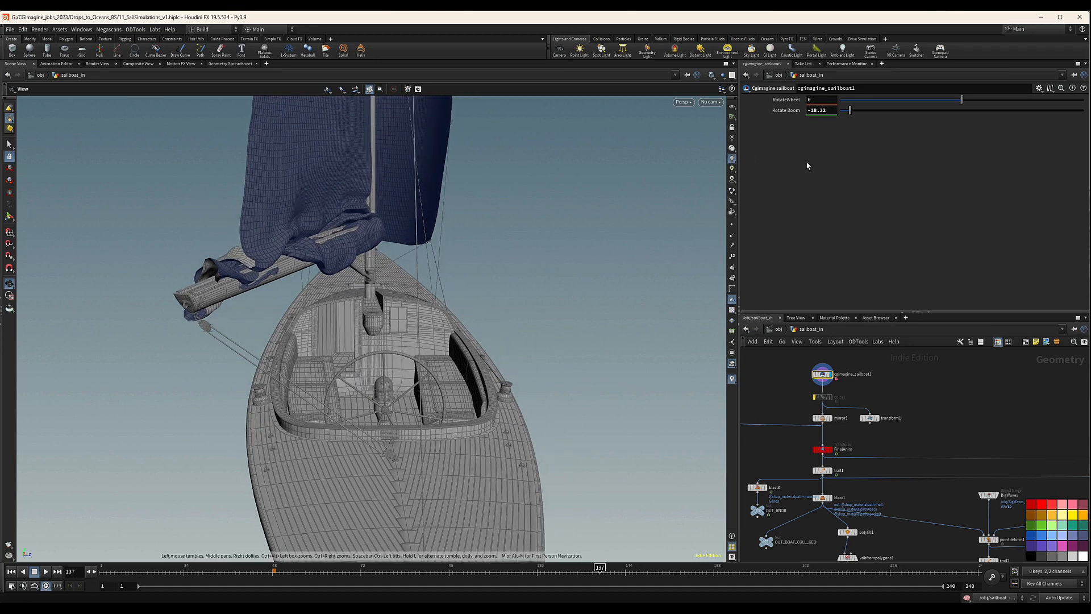
alt+click(828, 112)
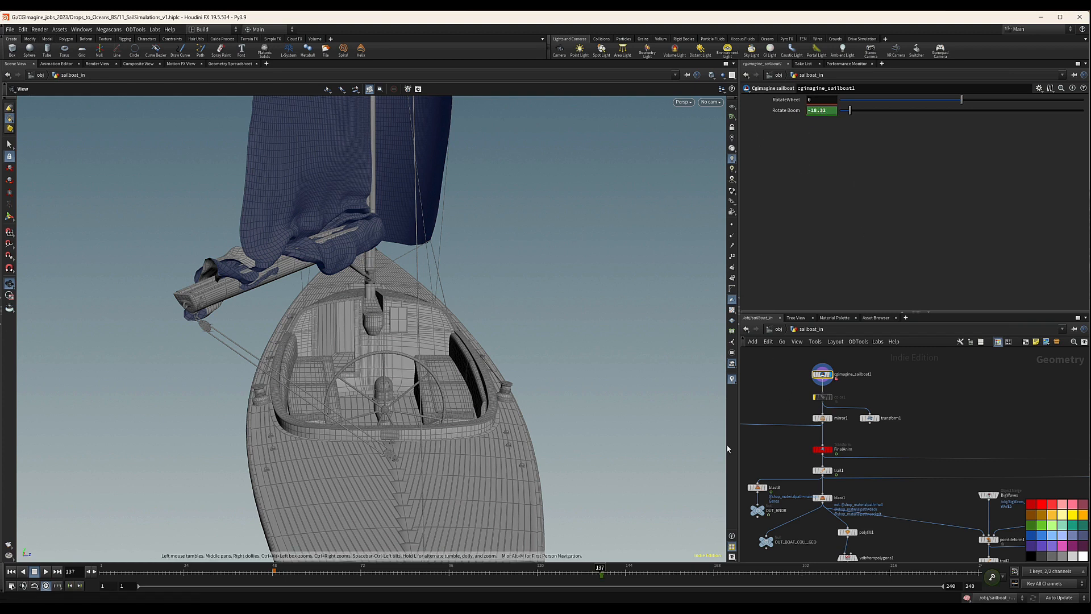
Set Rotate Boom to -15 on frame 96 and keyframe it.
drag(460, 575, 449, 574)
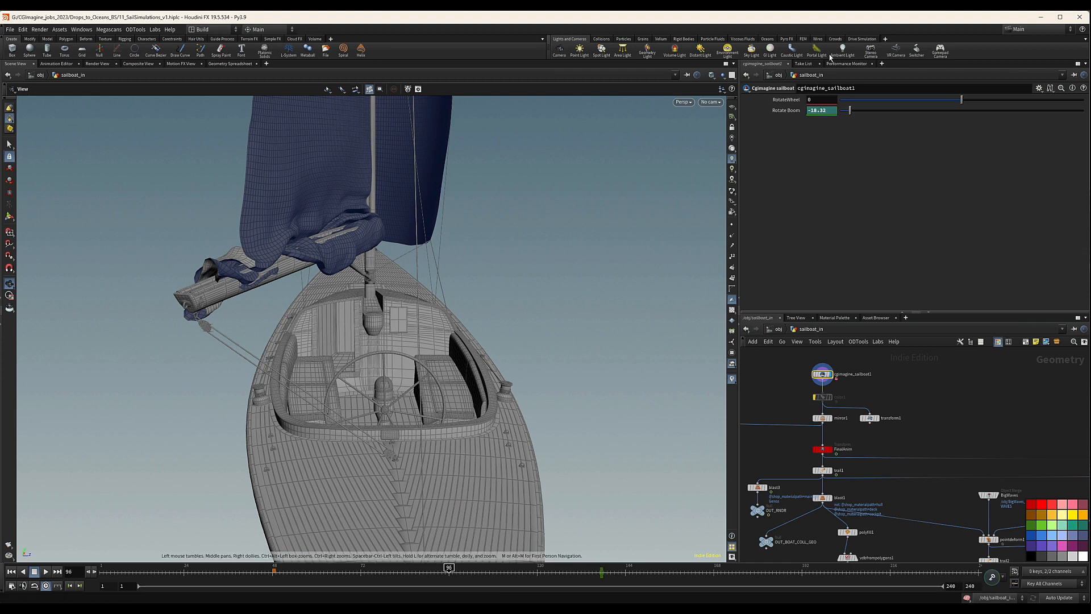
drag(831, 110, 810, 111)
text(15)
key(Return)
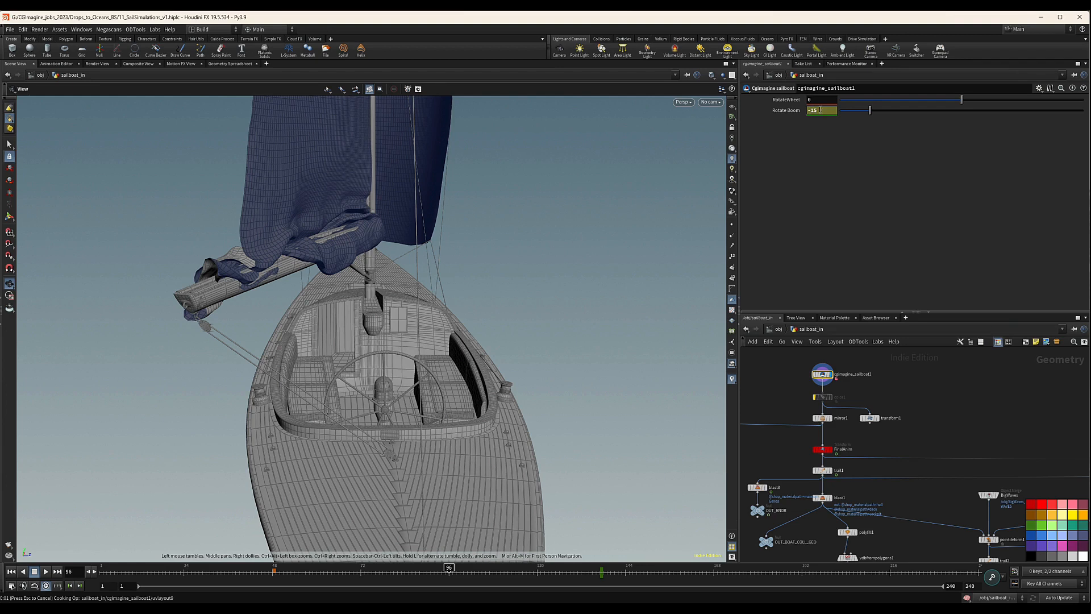
key(k)
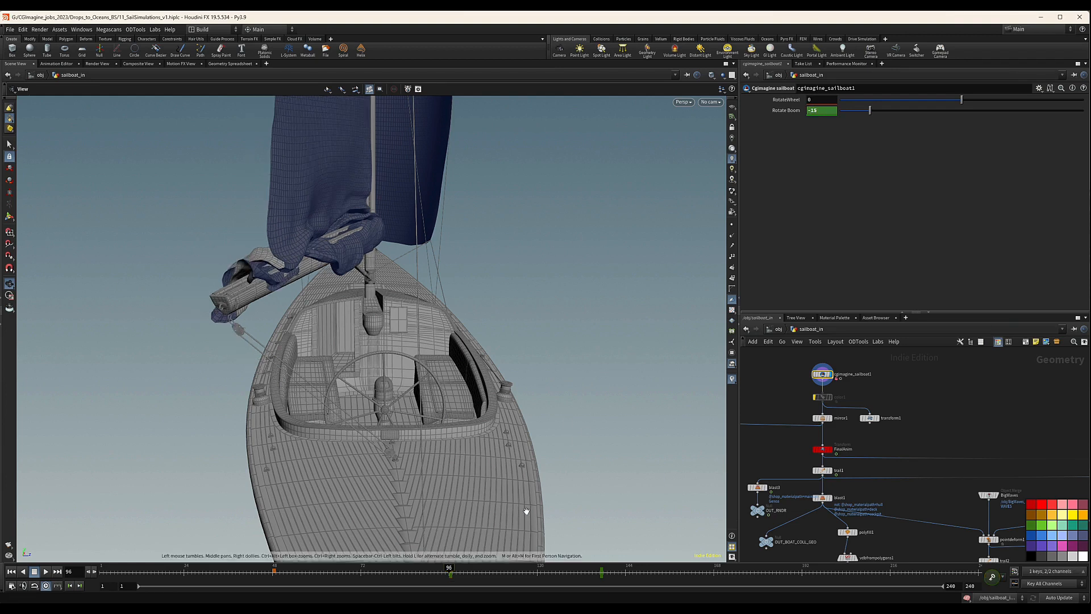
Hold the boom by keyframing Rotate Boom at -15 on frame 106.
click(486, 573)
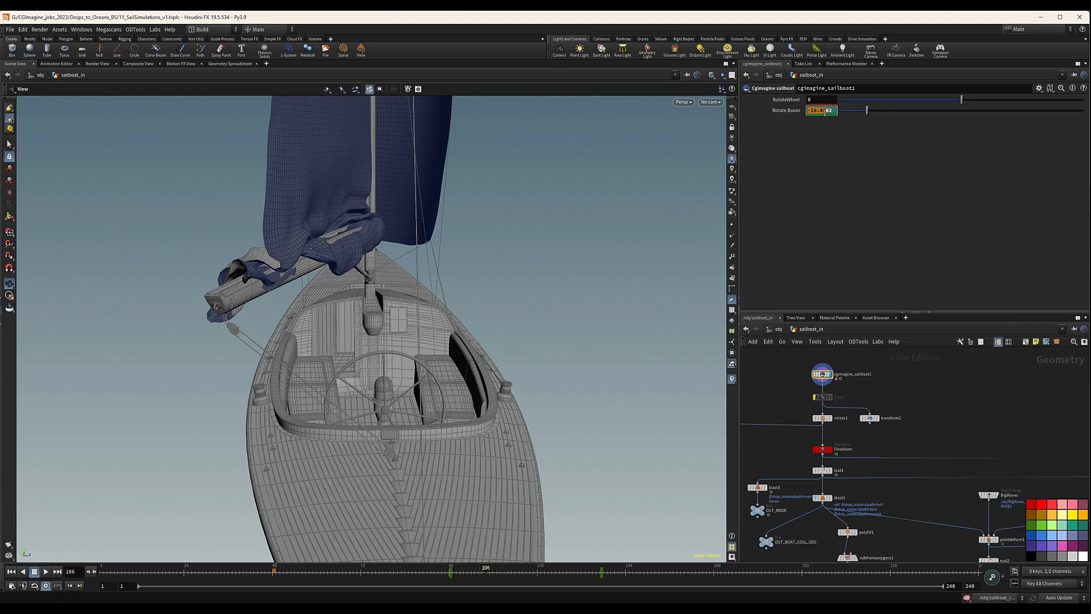
double_click(825, 113)
text(-15)
key(Return)
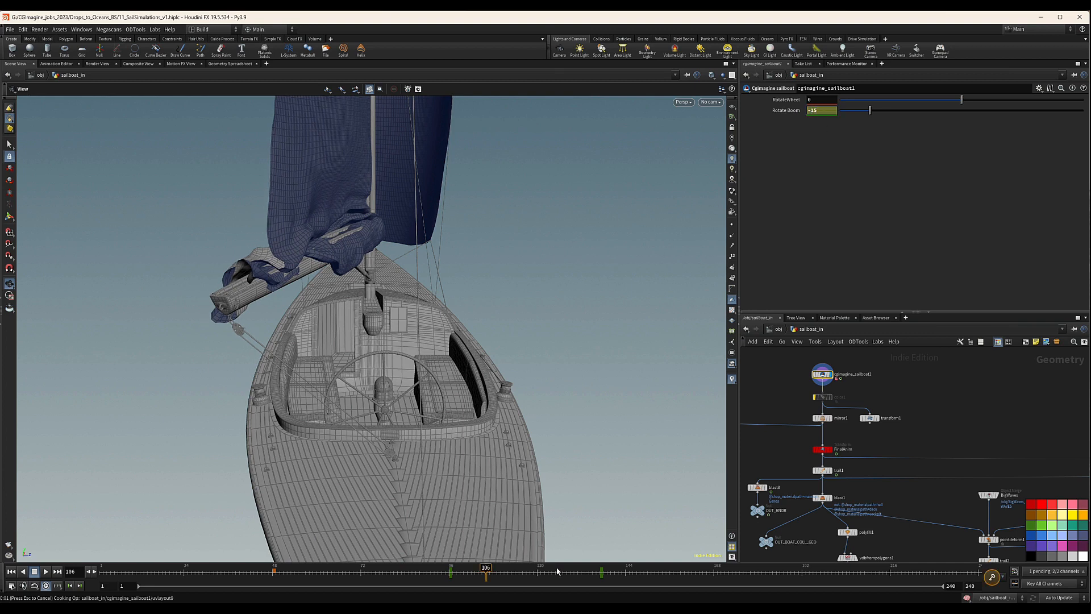
key(k)
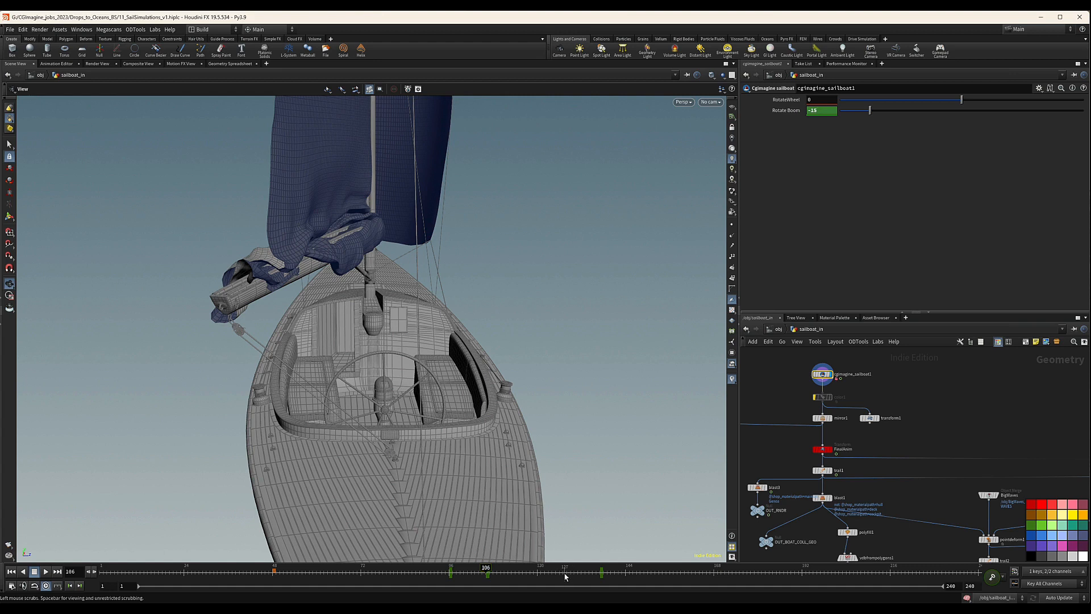
Add a Rotate Boom keyframe of -18 on frame 125.
click(556, 577)
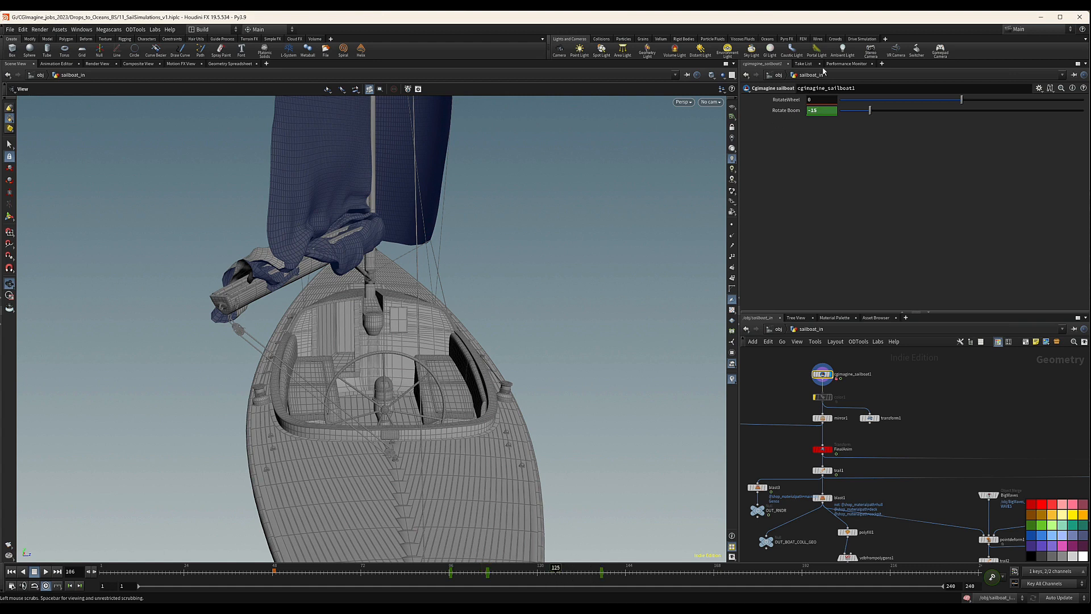
double_click(829, 111)
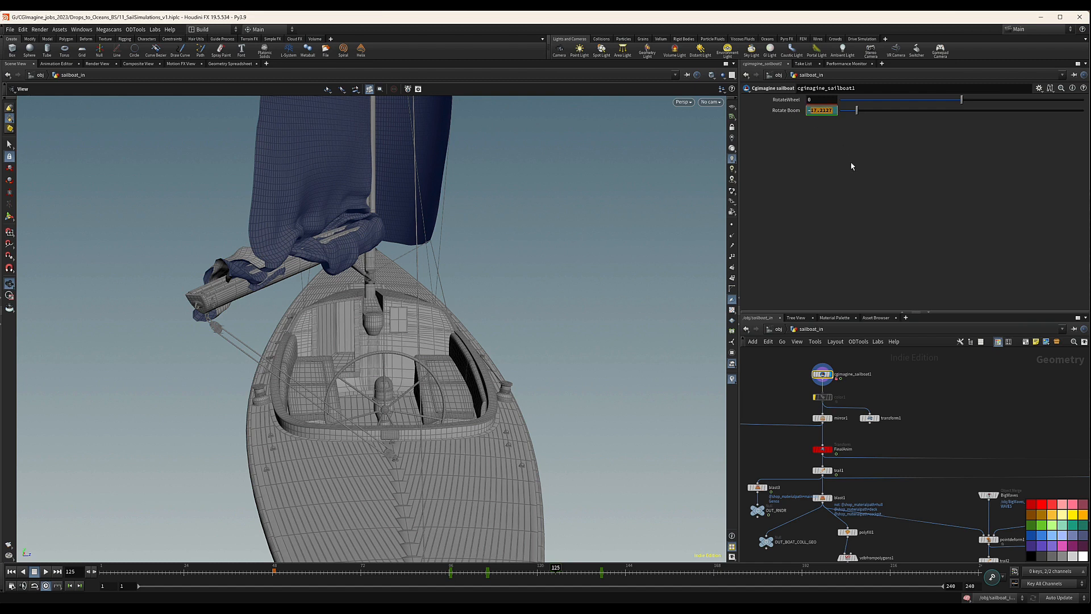
text(-18)
key(Return)
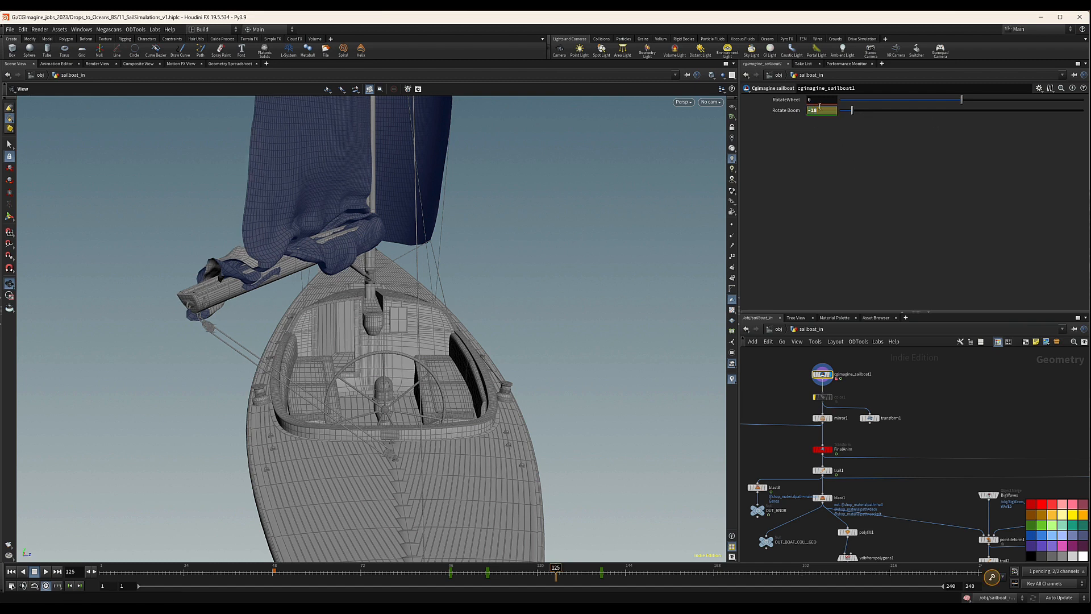
alt+click(781, 113)
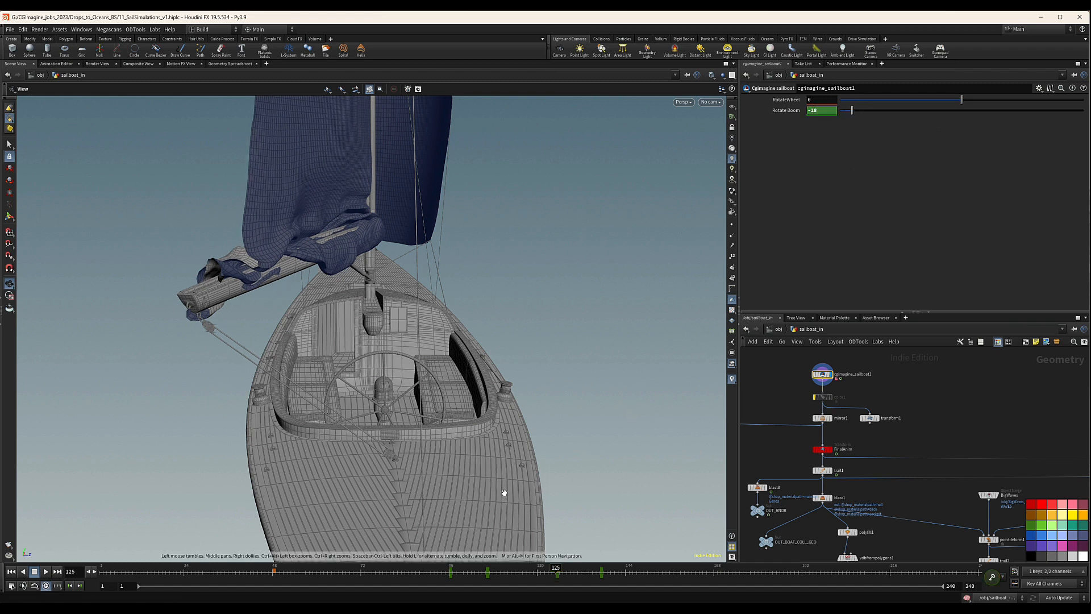
Go to frame 70 and keyframe Rotate Boom at -19.
click(354, 578)
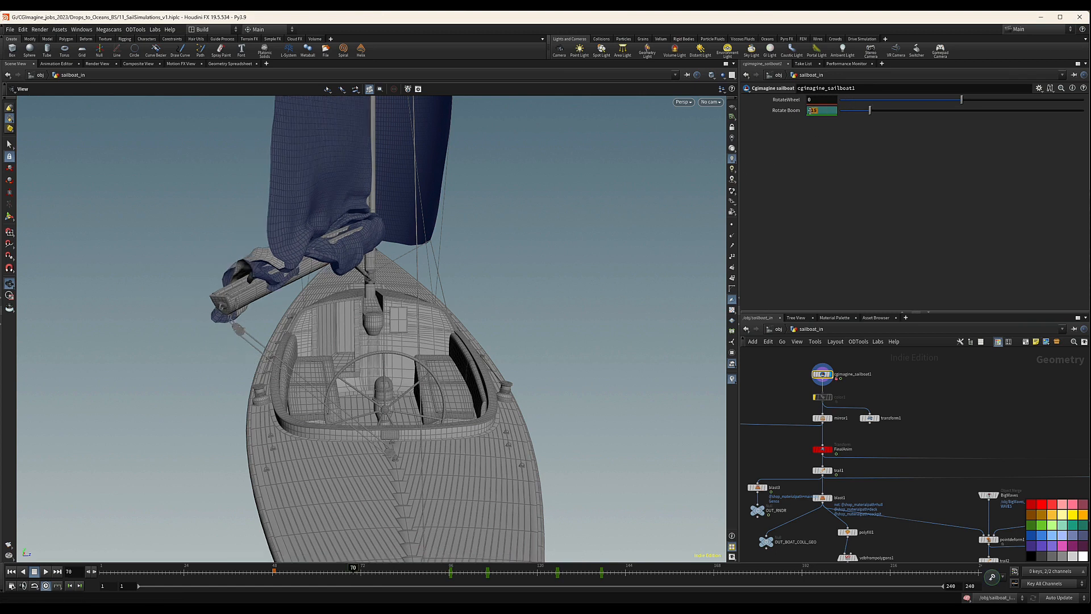
text(9)
key(Return)
alt+click(827, 111)
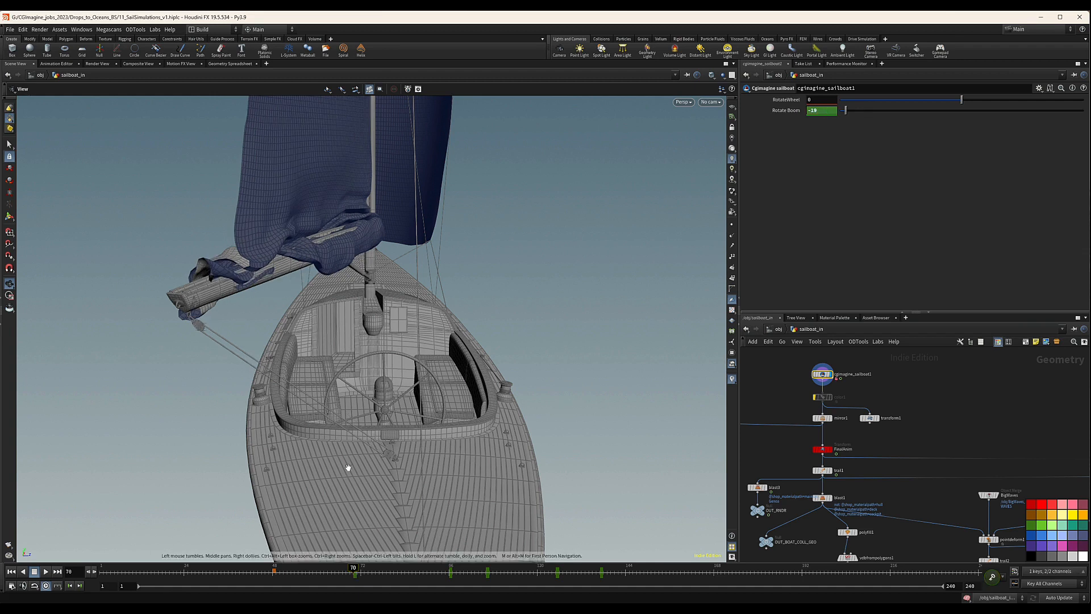
Keyframe Rotate Boom at -15 on frame 76 and reset it to 0 with a keyframe on frame 48.
click(376, 574)
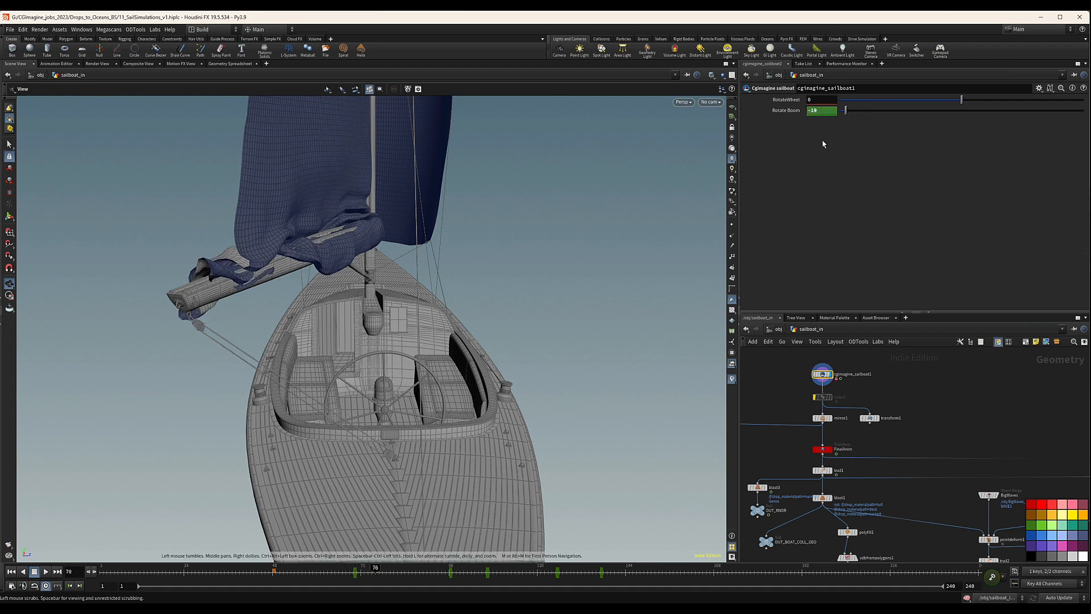
drag(831, 110, 811, 110)
text(15)
key(Return)
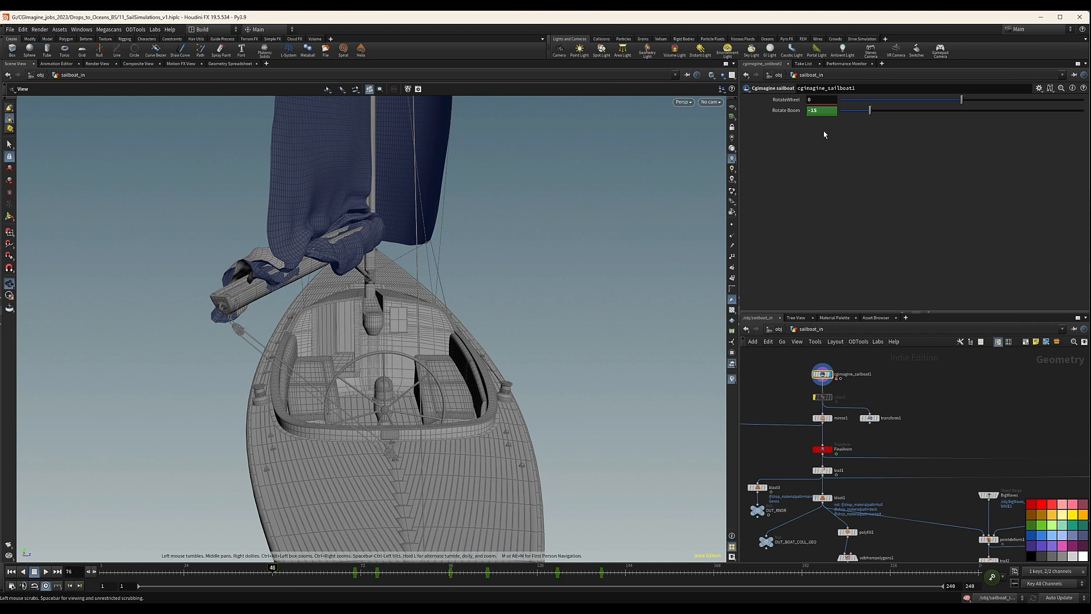
ctrl+middle_click(768, 111)
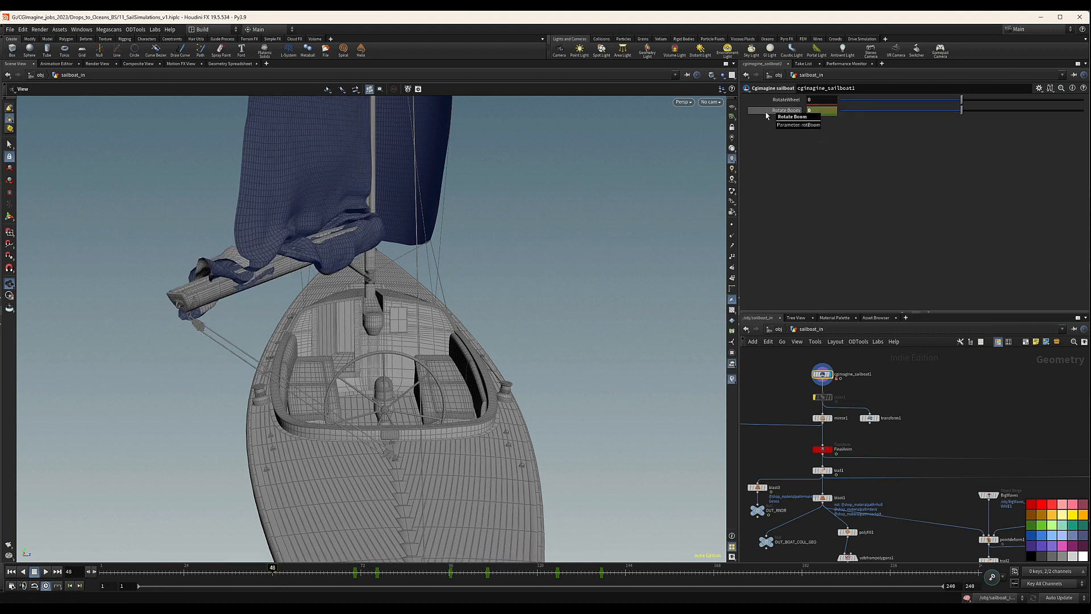
alt+click(821, 111)
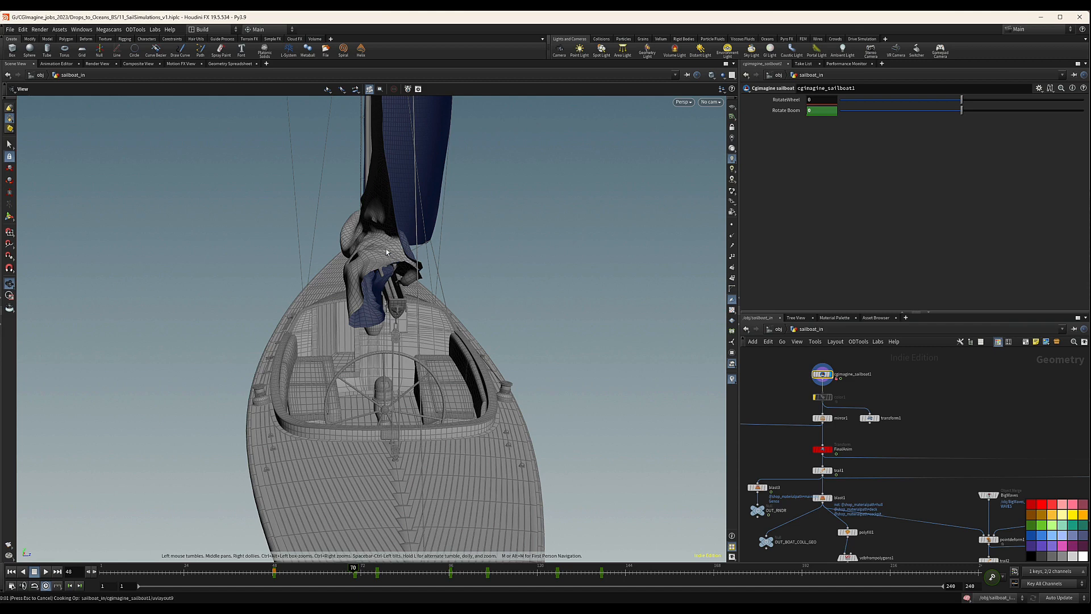
Review the mainsail's Vellum network from vellumcloth1 and vellumattach1 through vellumsolver1 to the MainSailSim cache.
scroll(866, 439, down, 5)
middle_drag(980, 465, 857, 409)
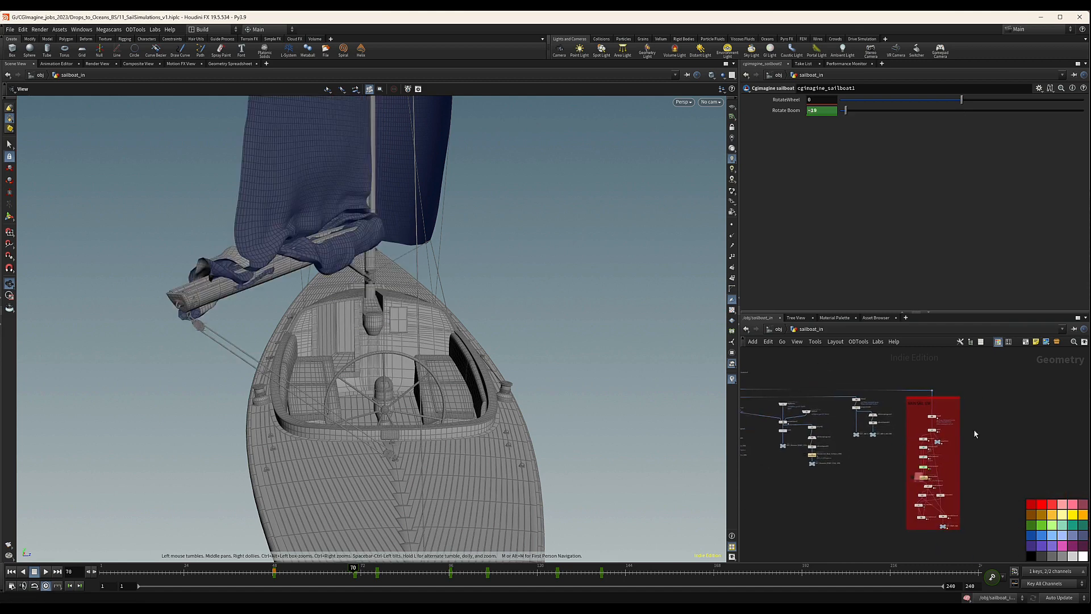
scroll(976, 434, up, 3)
scroll(922, 414, up, 5)
middle_drag(922, 477, 905, 408)
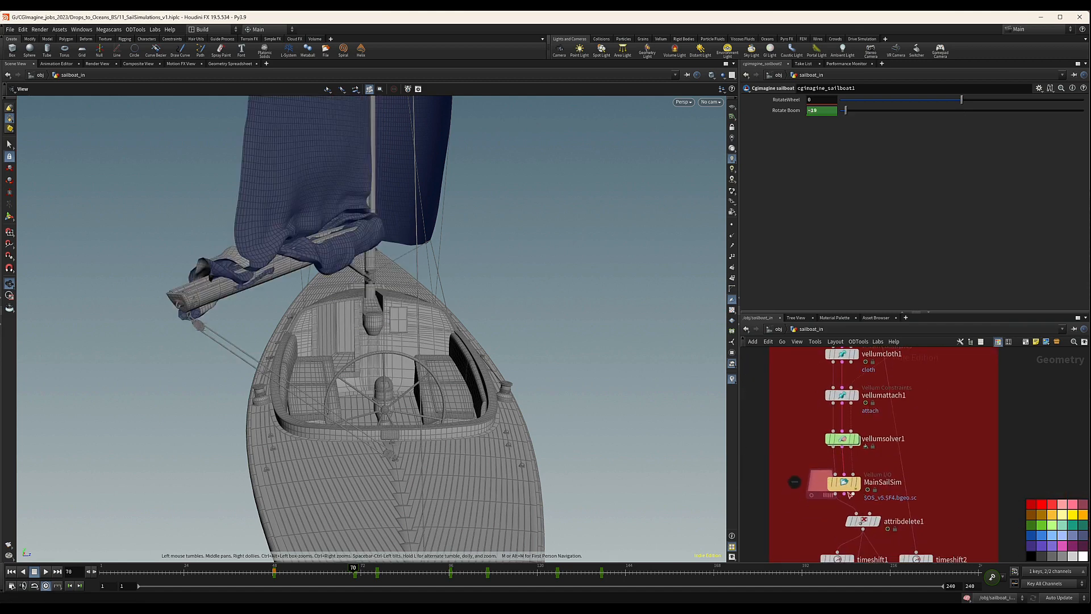
middle_drag(850, 495, 858, 459)
drag(801, 426, 841, 458)
drag(353, 193, 352, 283)
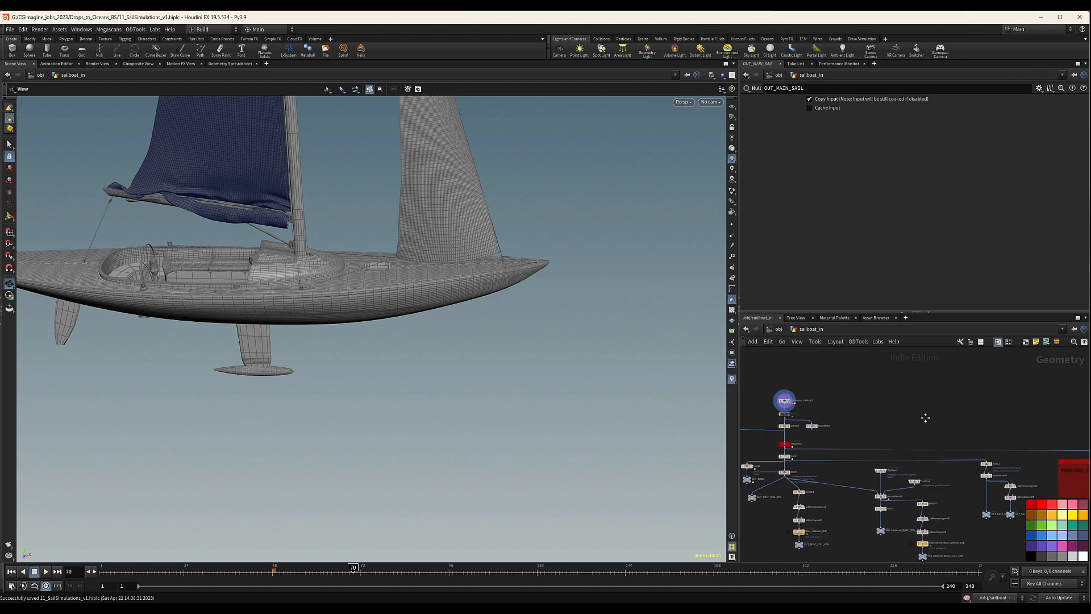
Select cgimagine_sailboat1 again, change Rotate Boom's frame 70 keyframe to 19 and view the boat from the side.
drag(257, 208, 504, 195)
scroll(835, 416, up, 3)
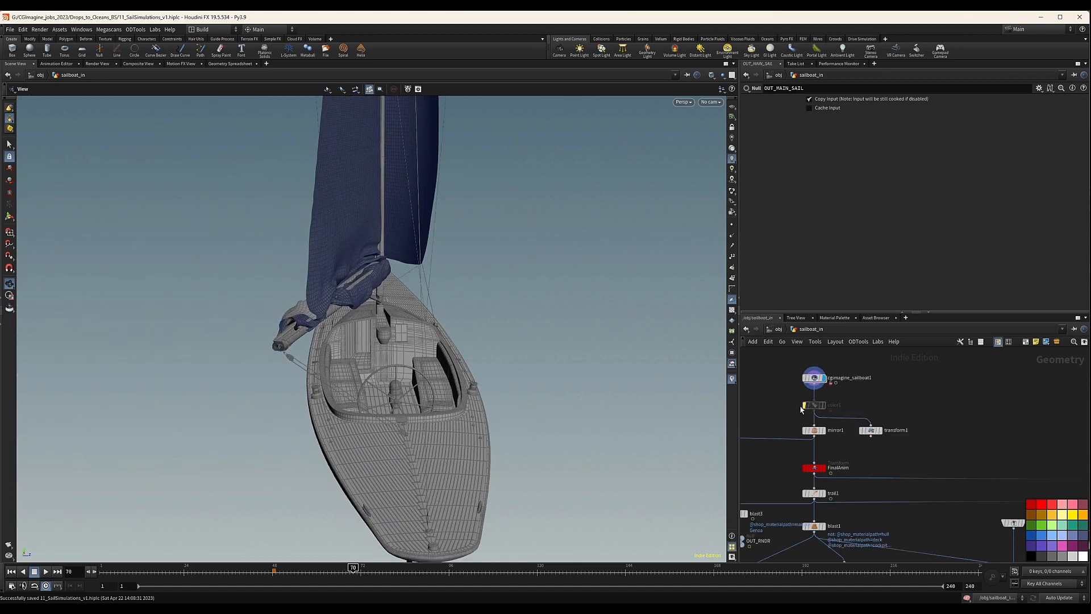
click(814, 377)
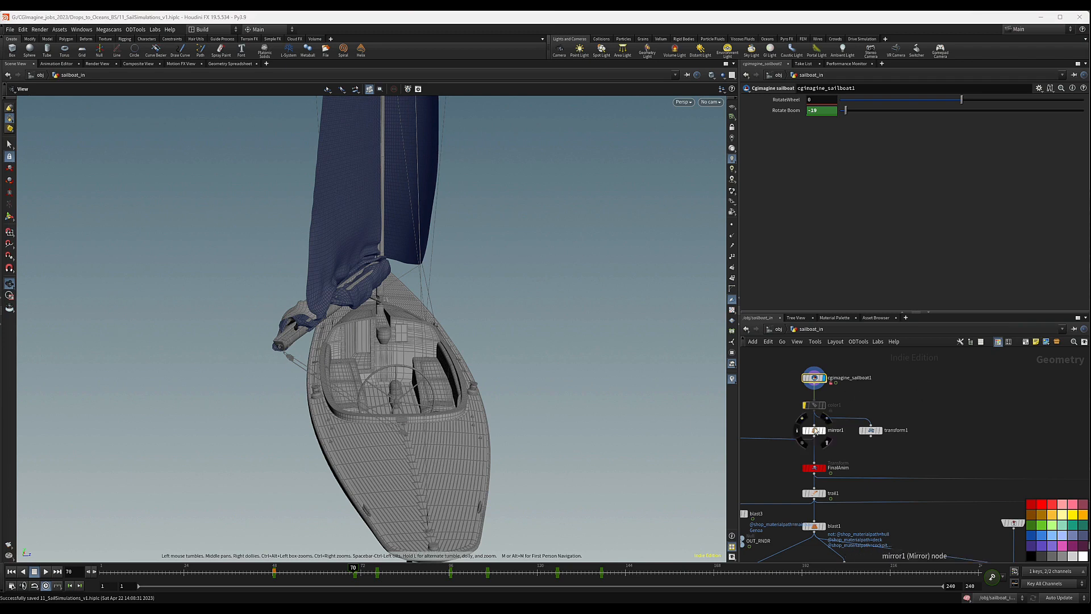
drag(415, 331, 283, 313)
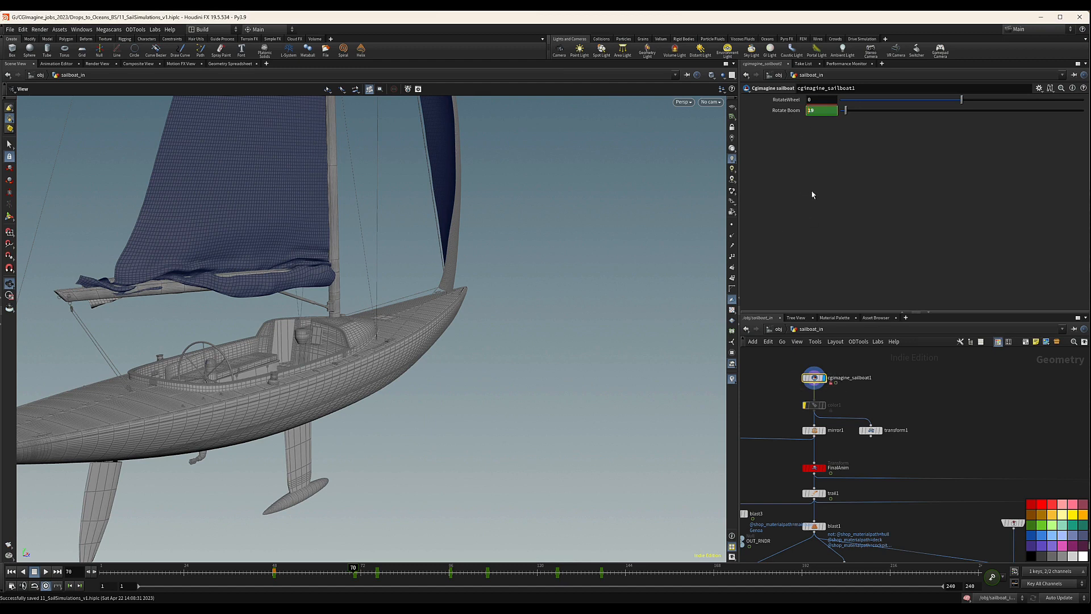
Change Rotate Boom's keyframe on frame 76 to 15 so the boom swings to the opposite side.
click(375, 570)
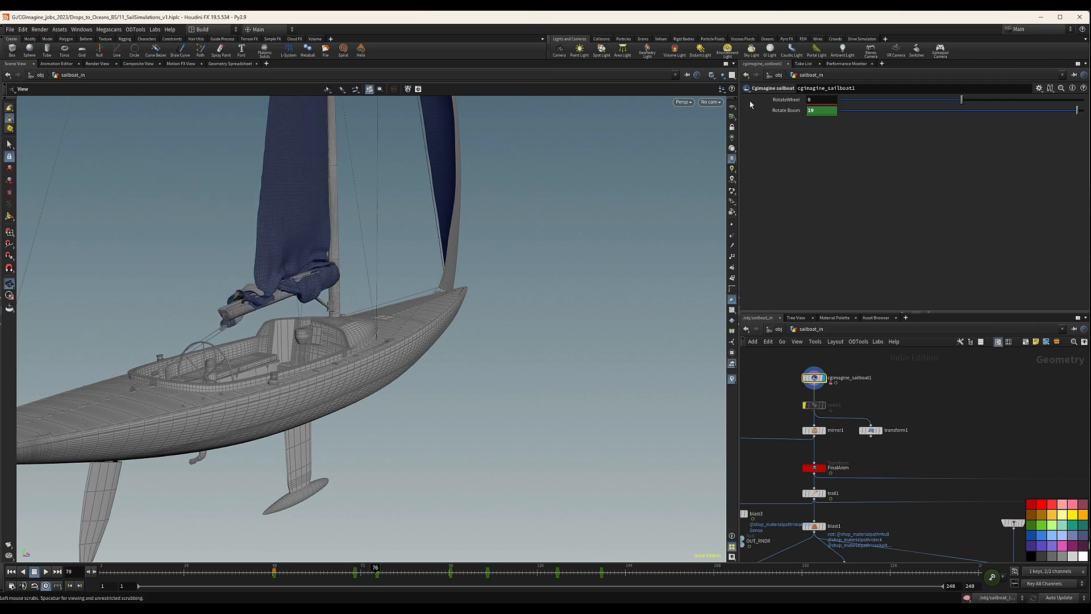
click(452, 574)
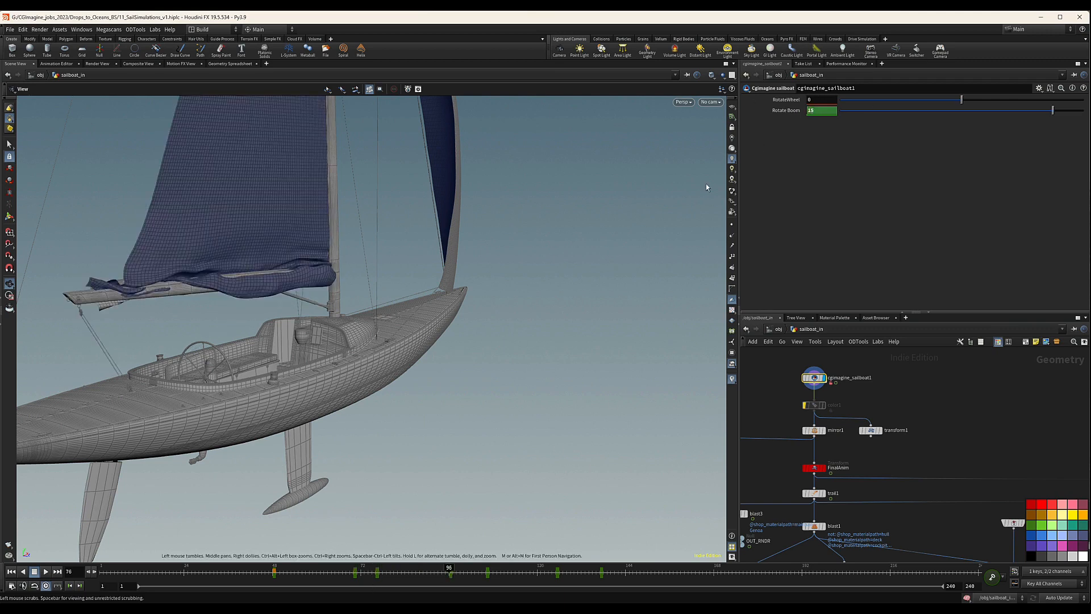
drag(453, 577, 377, 579)
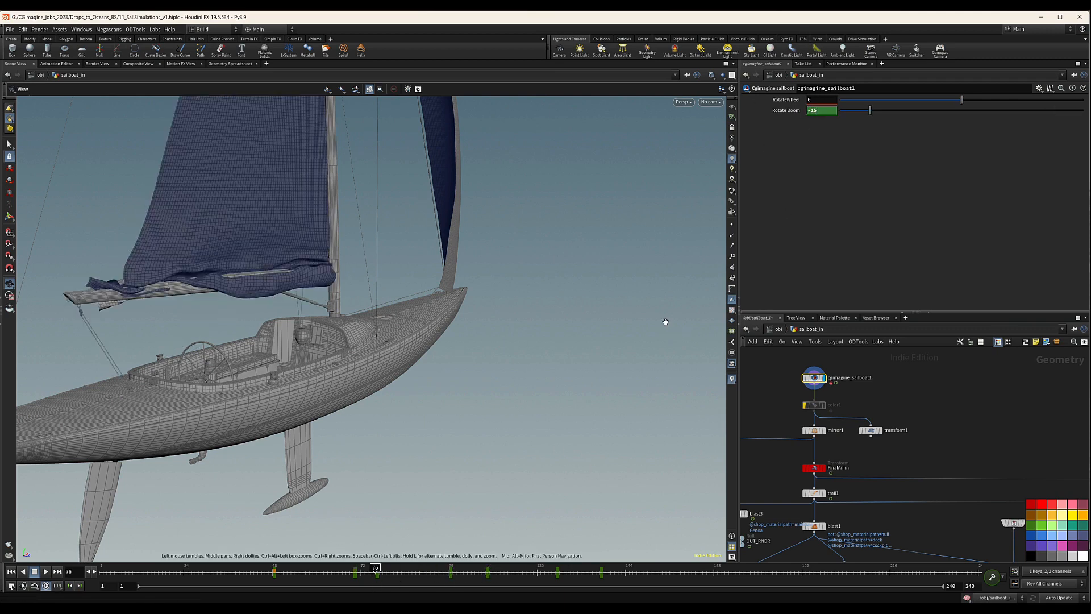
Flip Rotate Boom's following keyframes to positive values, with 15 on frame 106 and 18 on frame 125.
drag(451, 570, 543, 570)
click(488, 572)
click(558, 575)
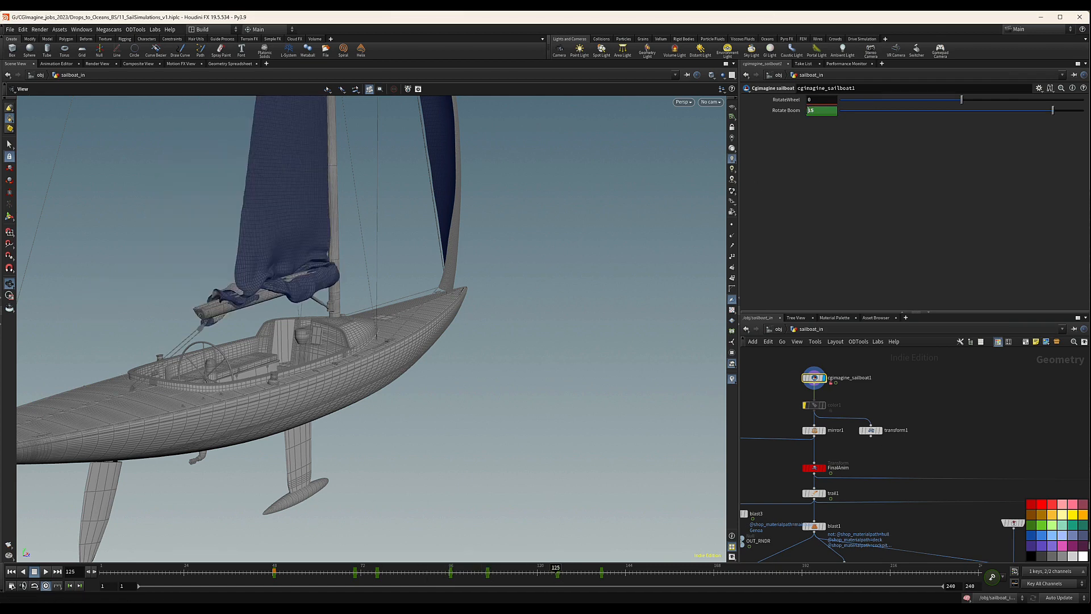
drag(555, 573, 488, 573)
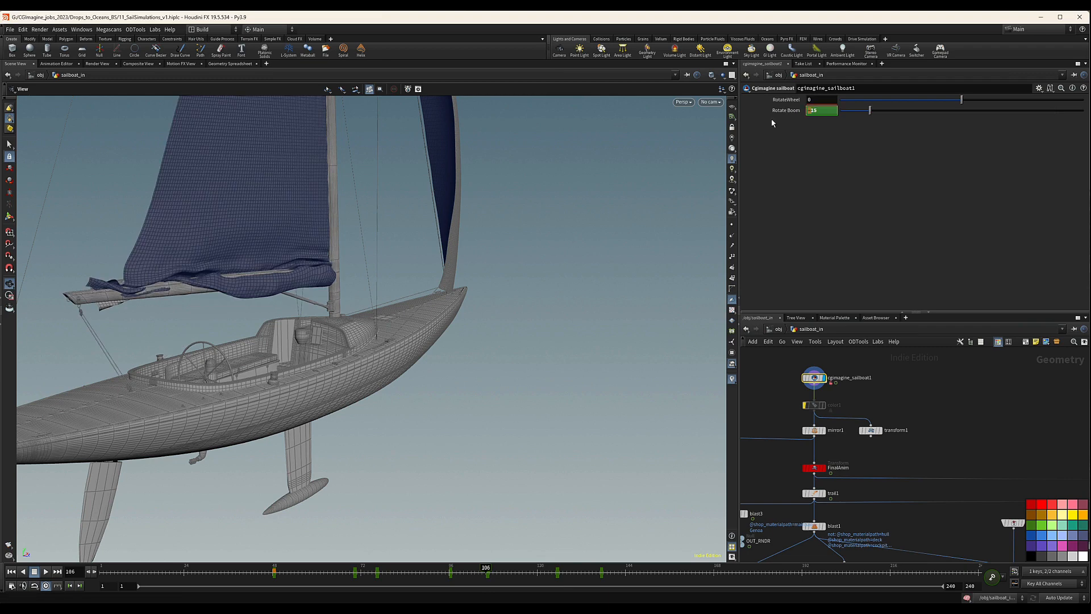
key(BackSpace)
key(Return)
Change Rotate Boom's keyframe on frame 137 to 18.32.
click(601, 576)
drag(813, 111, 809, 111)
key(BackSpace)
key(Return)
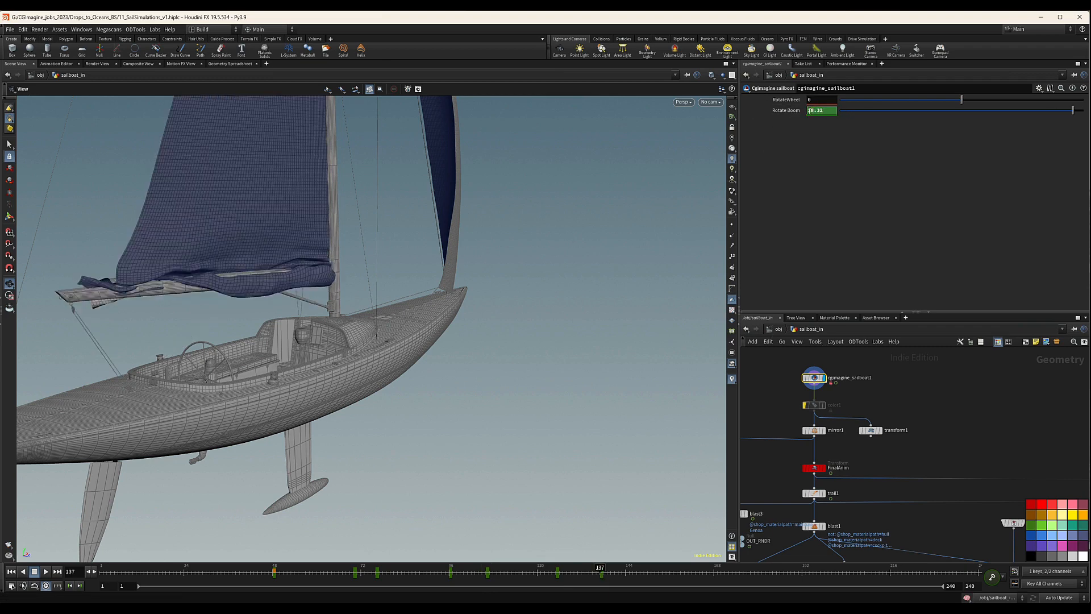
Extend the boom animation with Rotate Boom keyframes of 18.32 on frame 154 and 15 on frame 162.
click(663, 574)
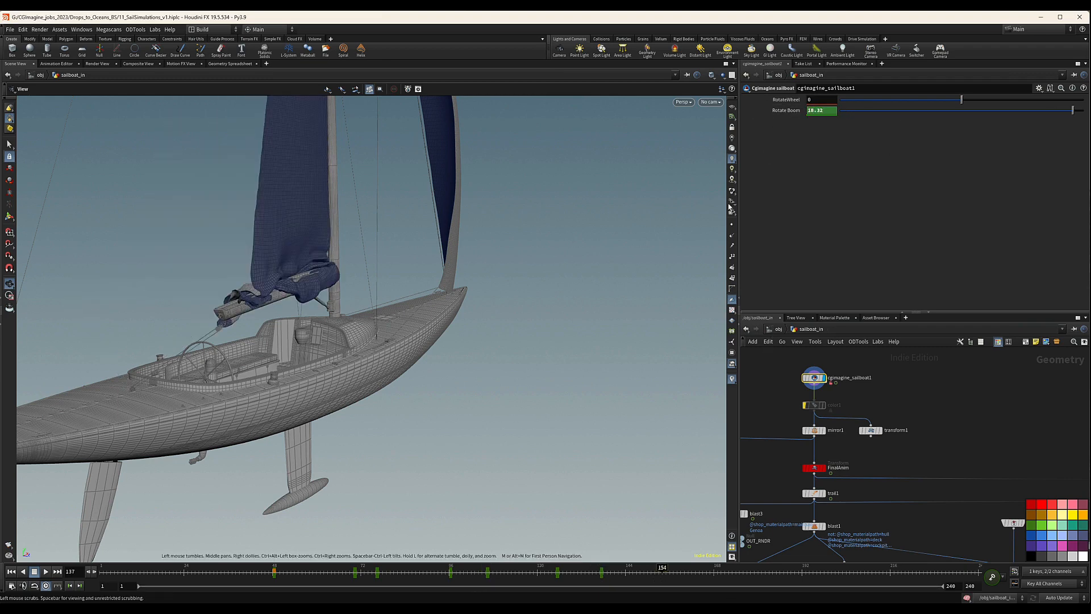
alt+click(825, 110)
click(692, 574)
drag(825, 112, 798, 116)
text(15)
key(Return)
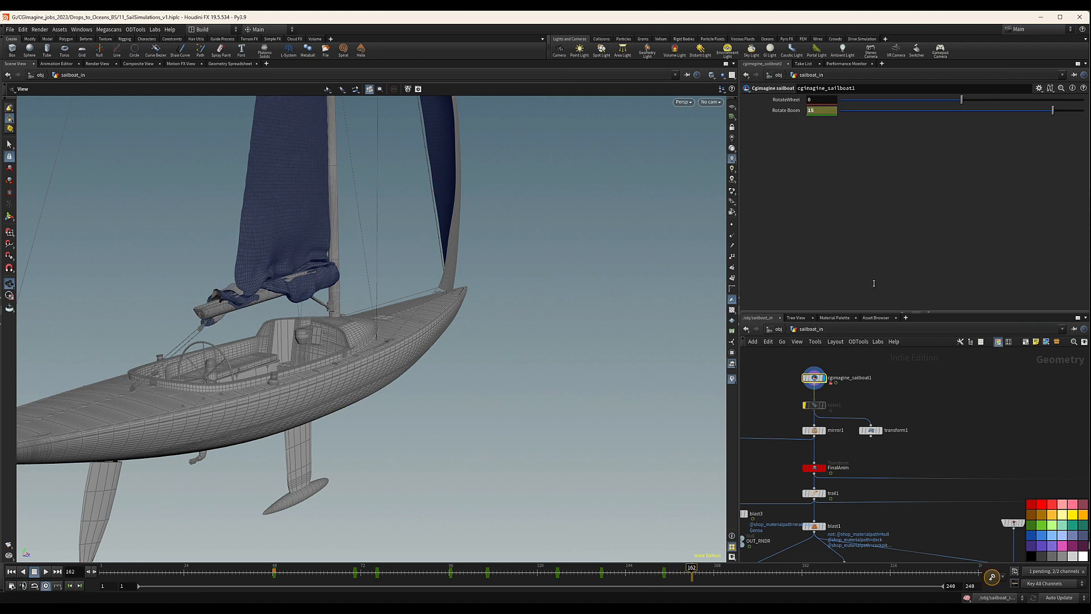
click(993, 577)
Return to the red mainsail simulation network and look over its nodes down to OUT_MAIN_SAIL.
scroll(841, 398, down, 6)
middle_drag(915, 398, 802, 375)
scroll(889, 436, up, 5)
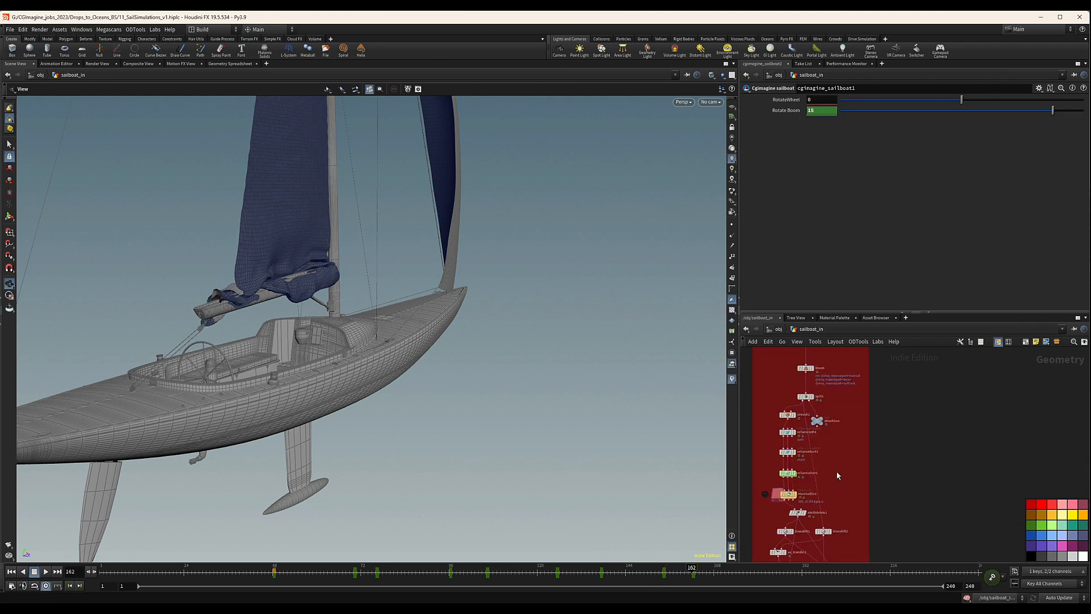
scroll(842, 460, down, 2)
scroll(846, 502, down, 4)
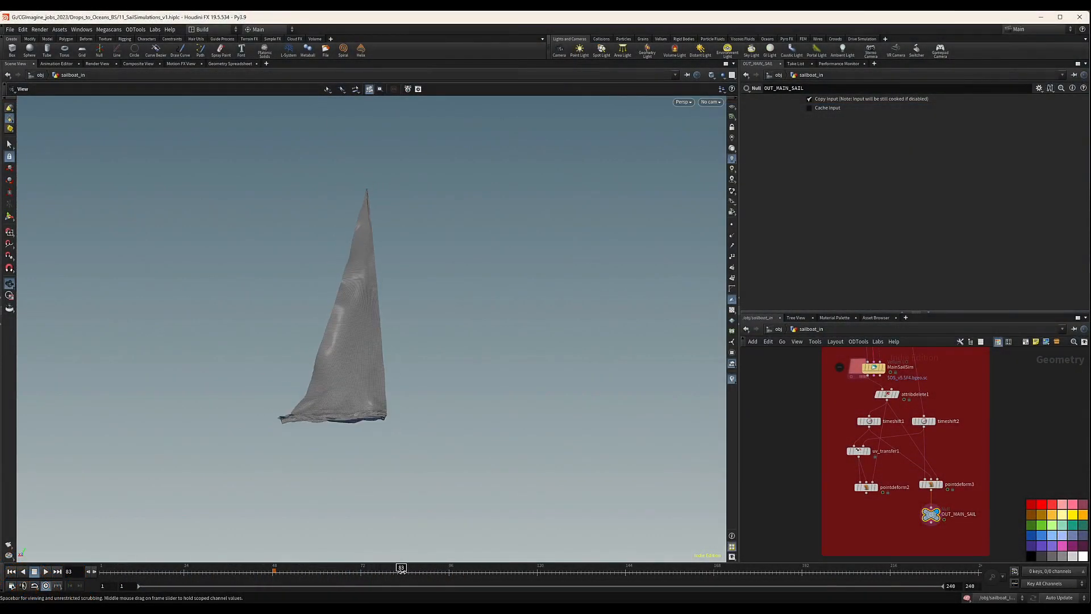
scroll(895, 490, down, 5)
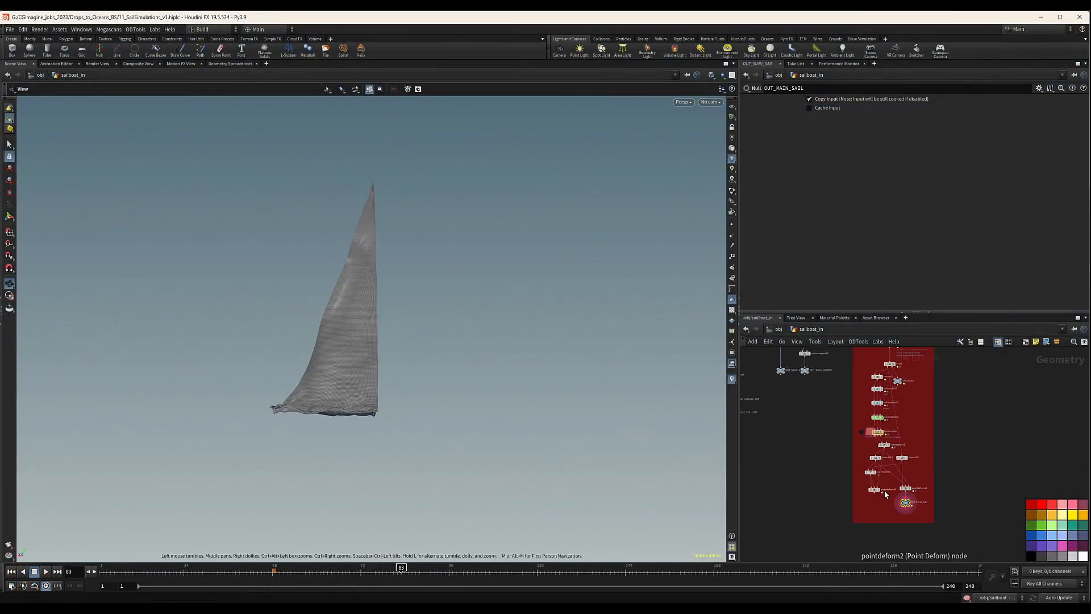
Go to frame 48 and duplicate the red mainsail simulation network box with all its nodes beside the original.
scroll(904, 469, down, 3)
mouse_move(917, 382)
mouse_down()
mouse_move(824, 510)
mouse_move(826, 533)
mouse_move(954, 497)
mouse_move(982, 458)
mouse_up()
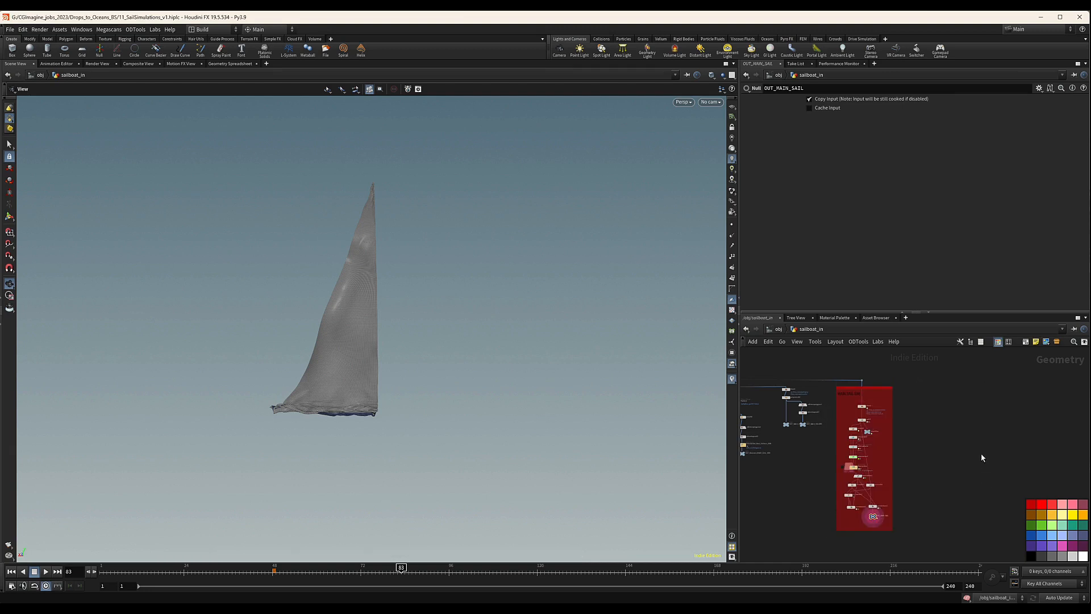
click(273, 567)
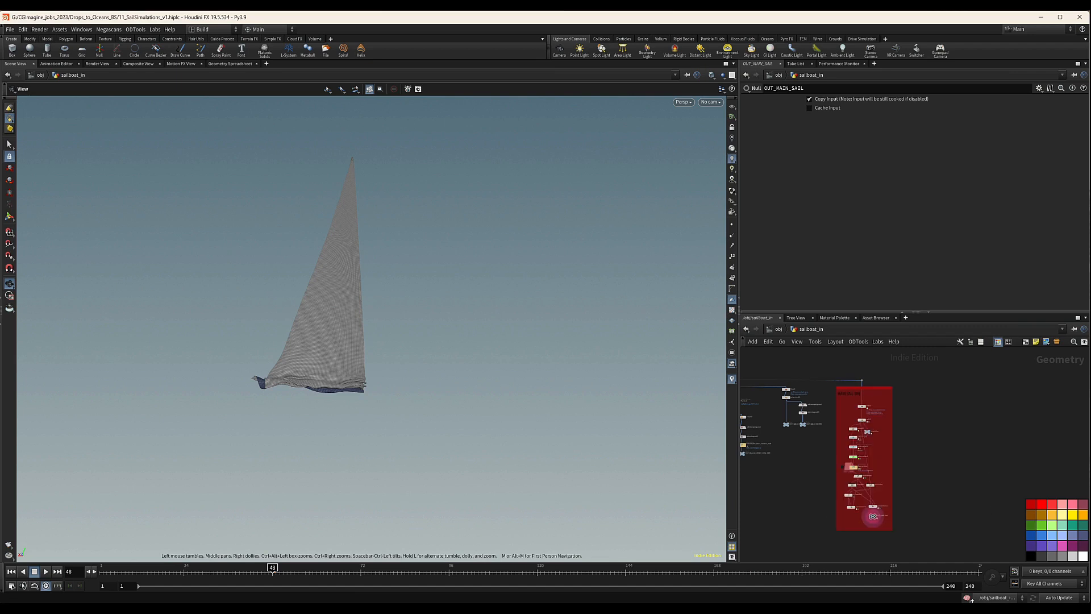
drag(838, 531, 953, 387)
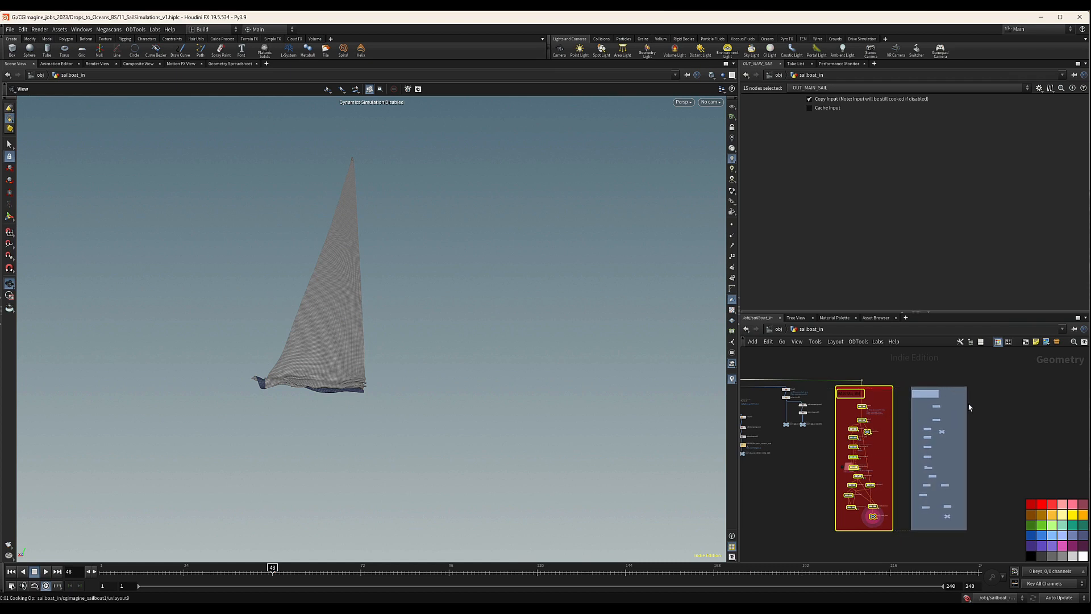
click(971, 388)
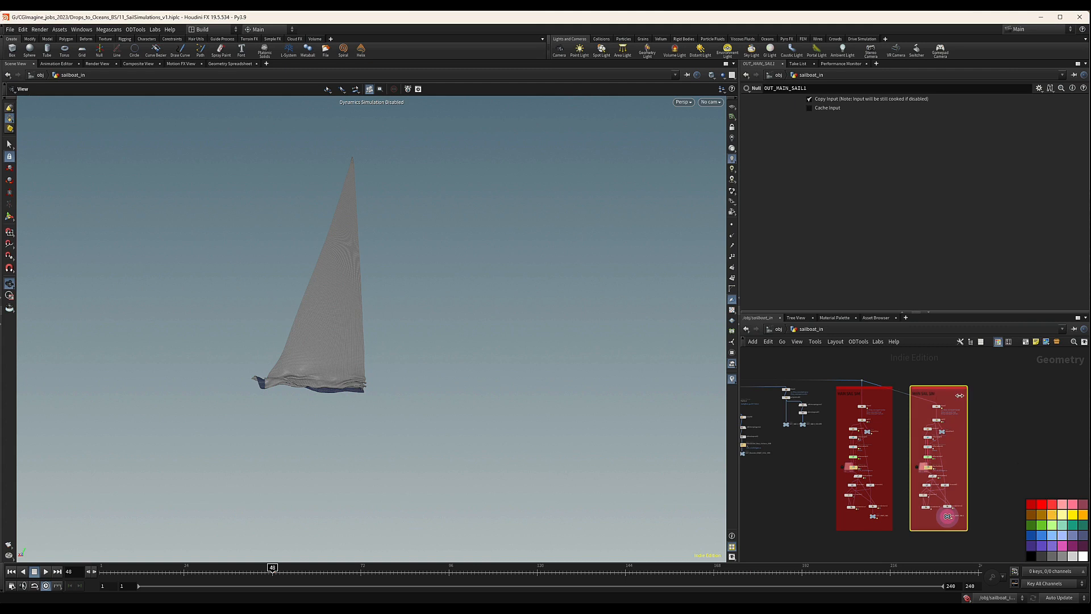
Retitle the copied network box's note as Genoa SAIL SIM.
double_click(919, 393)
click(926, 393)
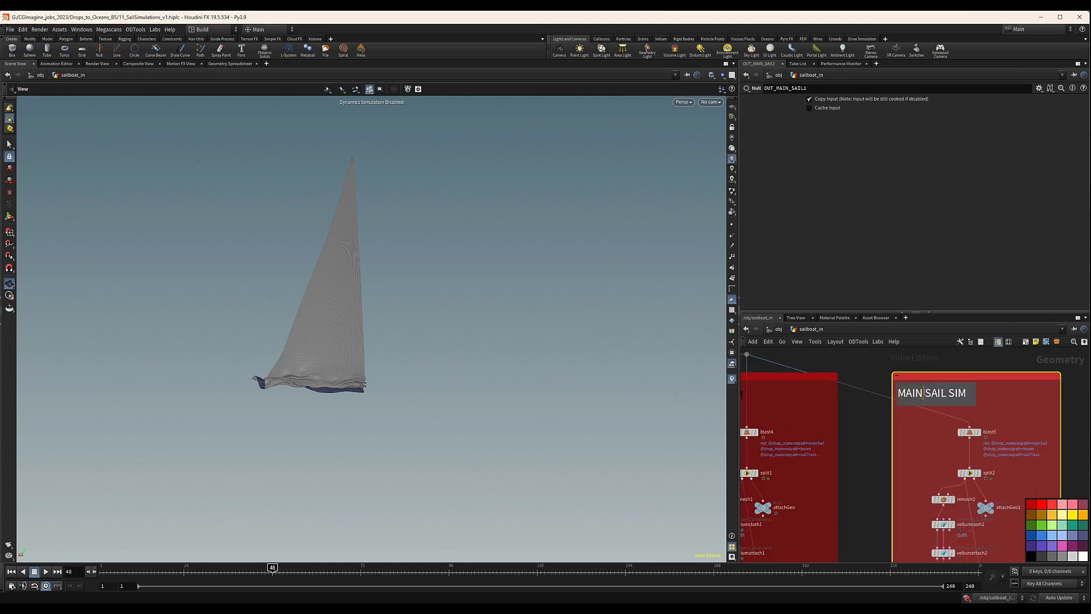
key(BackSpace)
key(BackSpace)
key(BackSpace)
key(BackSpace)
text(Ge)
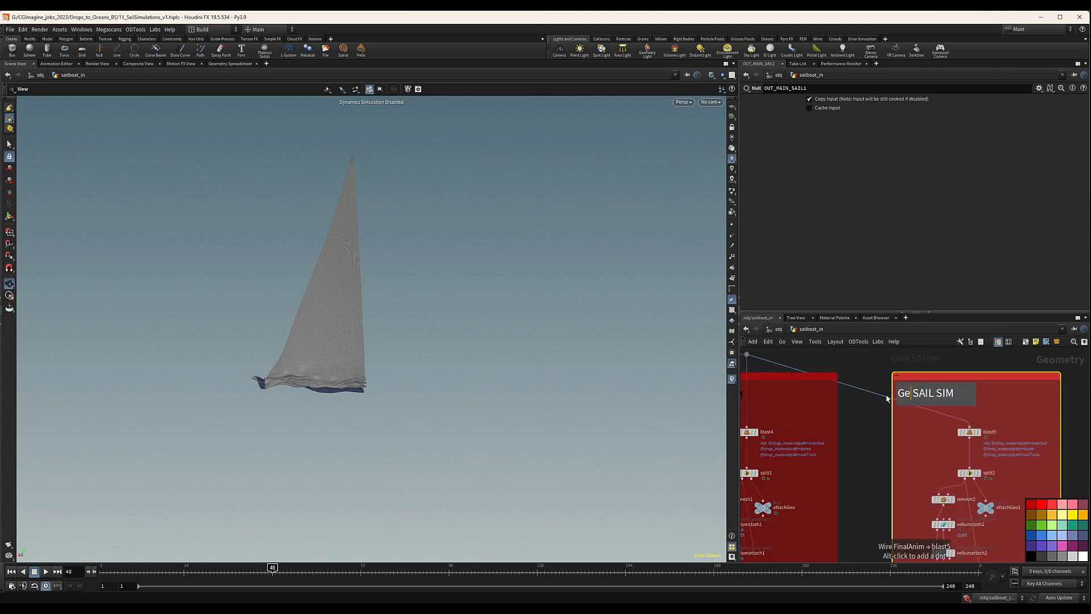
text(noa)
click(847, 369)
Tidy the incoming wires by repositioning the dot over the mainsail network and adding a wire dot above the Genoa network.
middle_drag(814, 363, 874, 365)
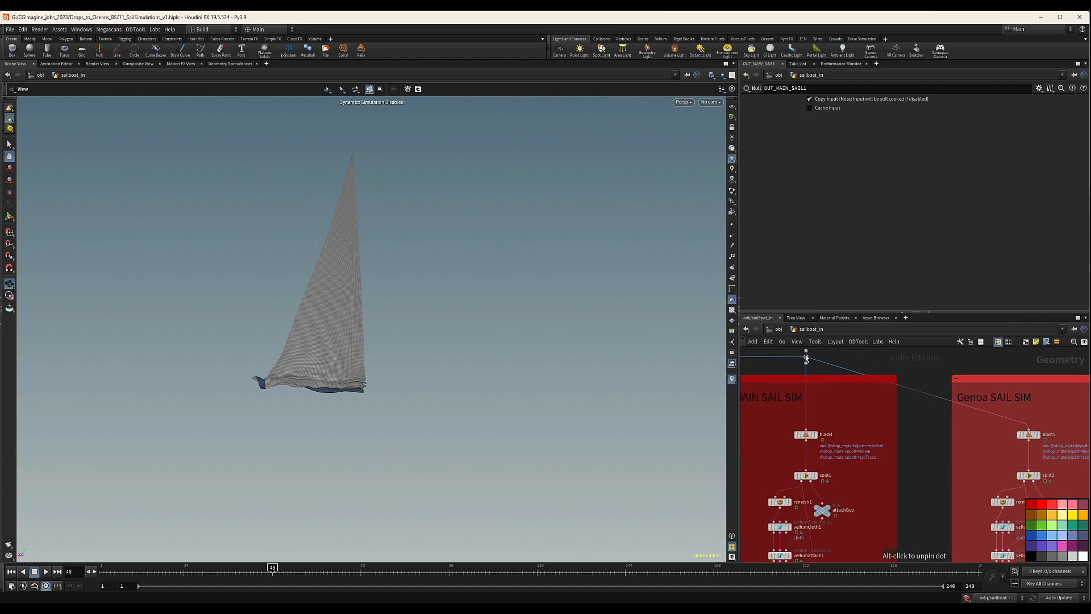
drag(806, 357, 810, 392)
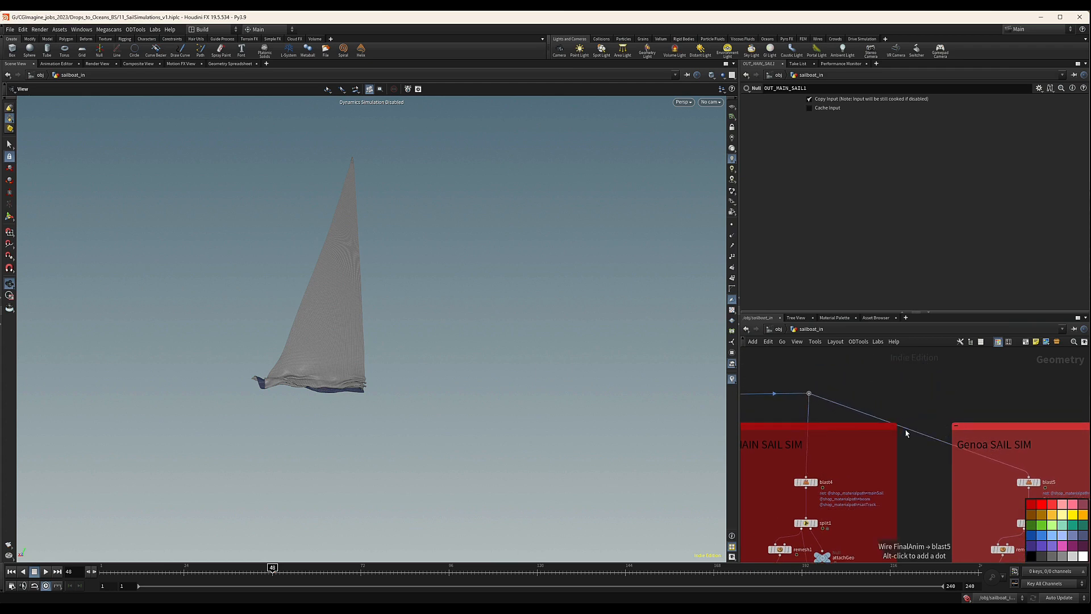
alt+drag(904, 430, 1026, 395)
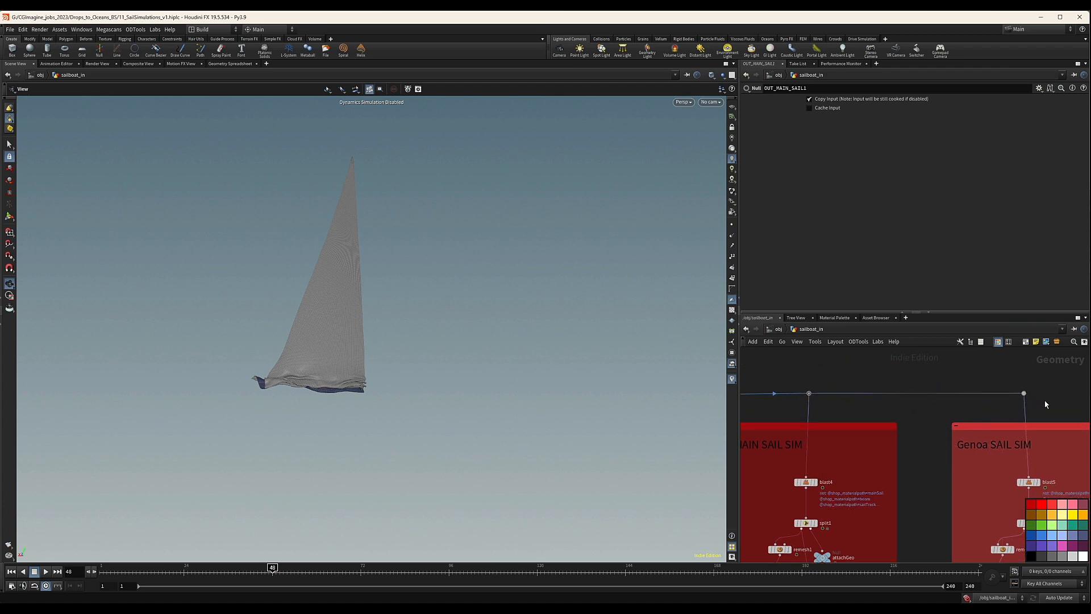
scroll(1045, 402, down, 4)
middle_drag(1046, 403, 974, 378)
middle_drag(1049, 430, 1024, 405)
scroll(976, 431, up, 4)
middle_drag(951, 393, 967, 423)
click(920, 387)
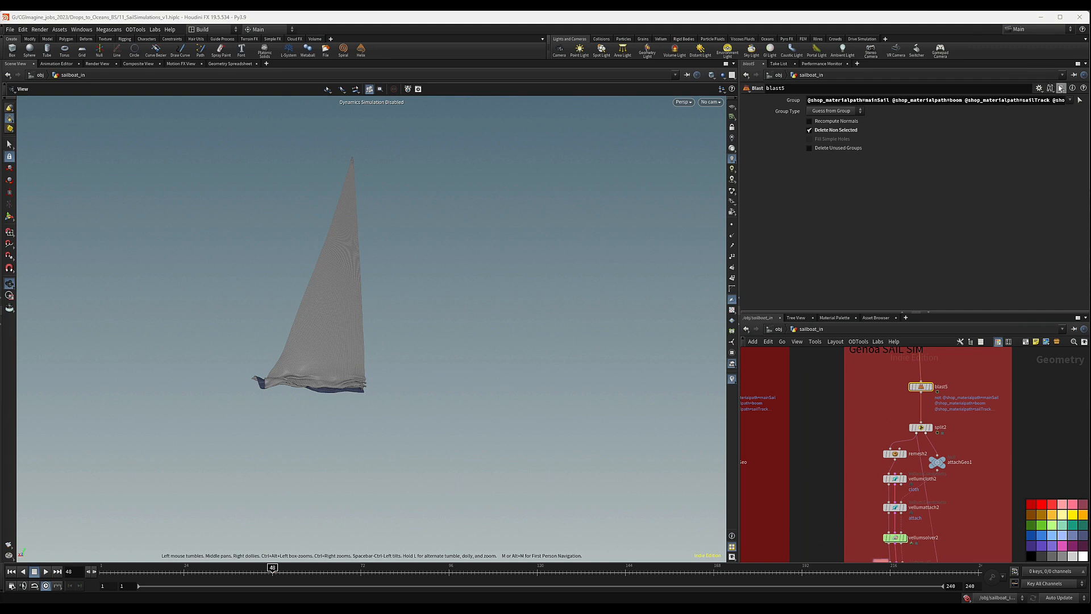
click(1031, 100)
key(BackSpace)
click(1002, 160)
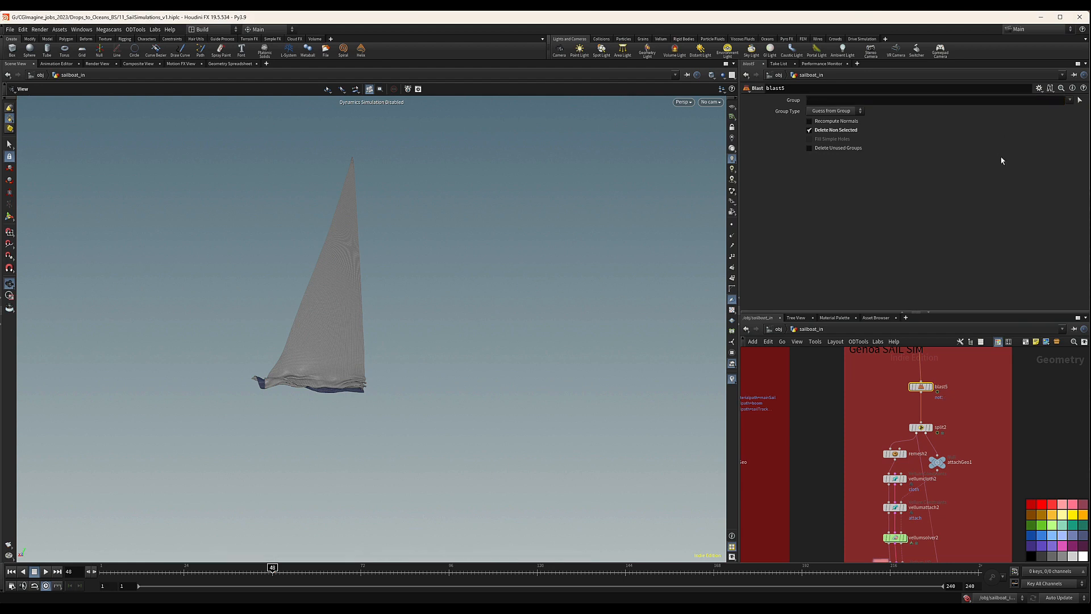
mouse_move(933, 391)
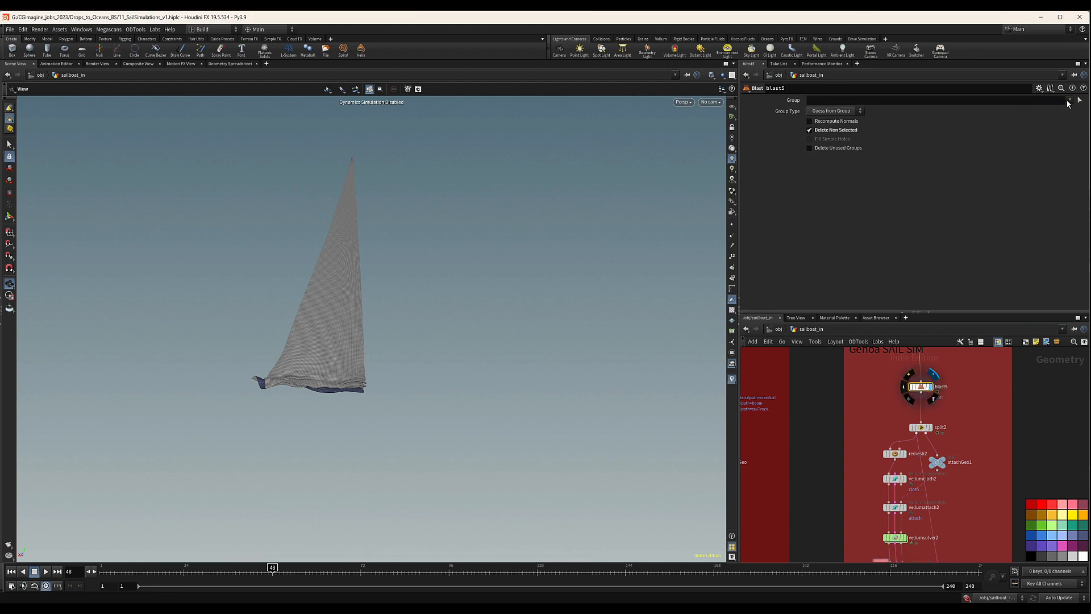
click(1070, 101)
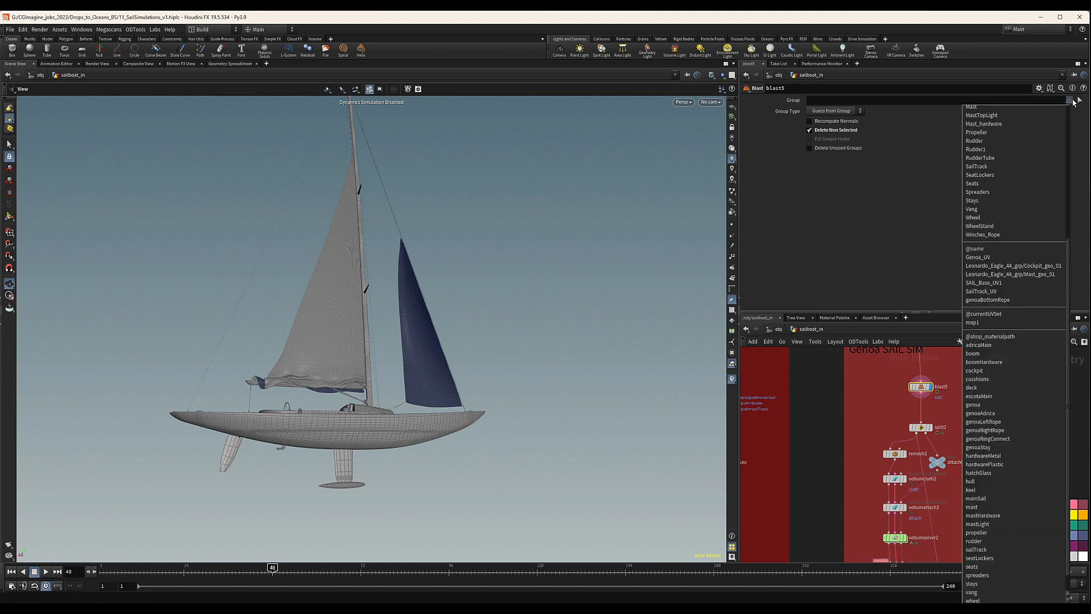
scroll(1074, 102, up, 6)
scroll(1046, 433, down, 7)
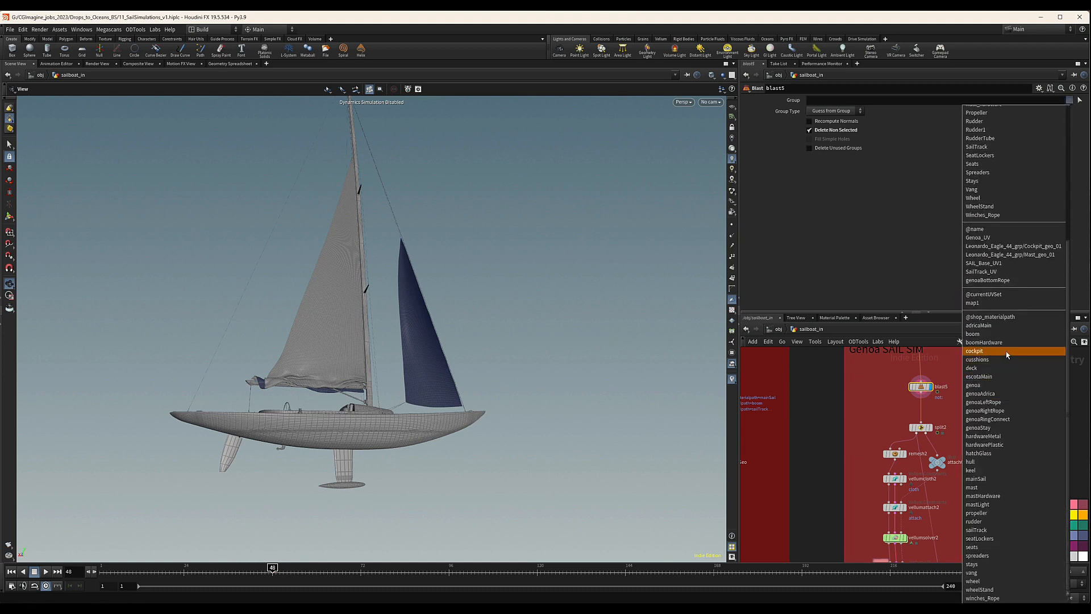
click(979, 386)
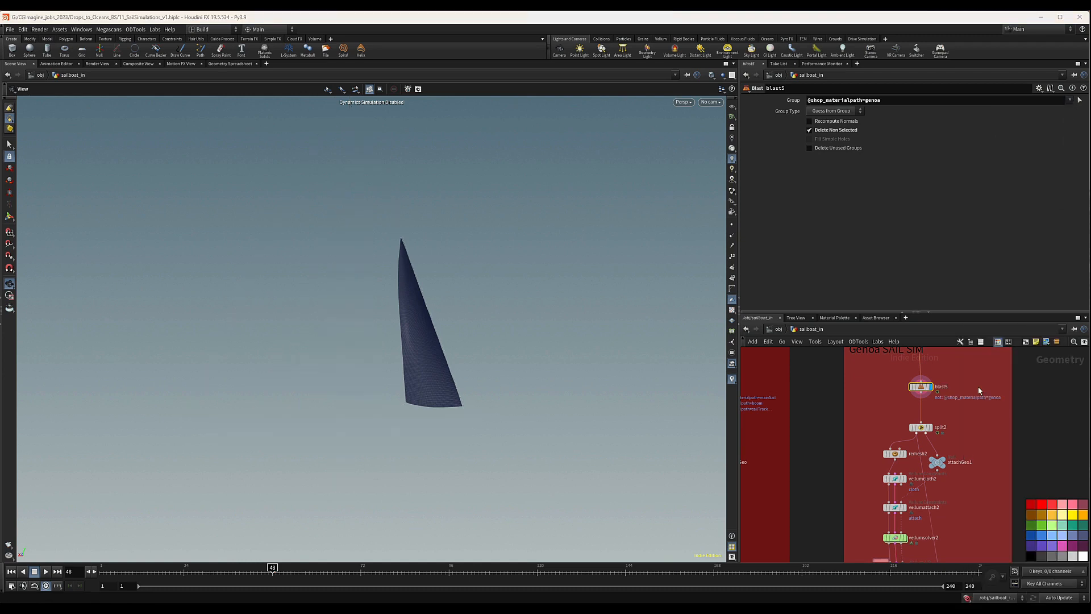
click(1071, 100)
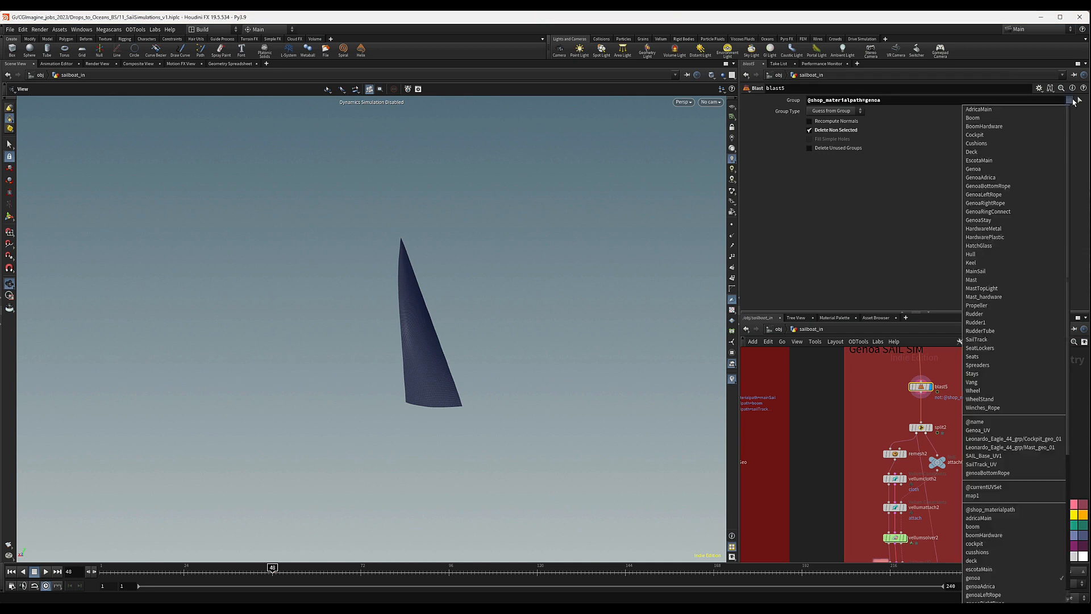
scroll(1007, 482, down, 1)
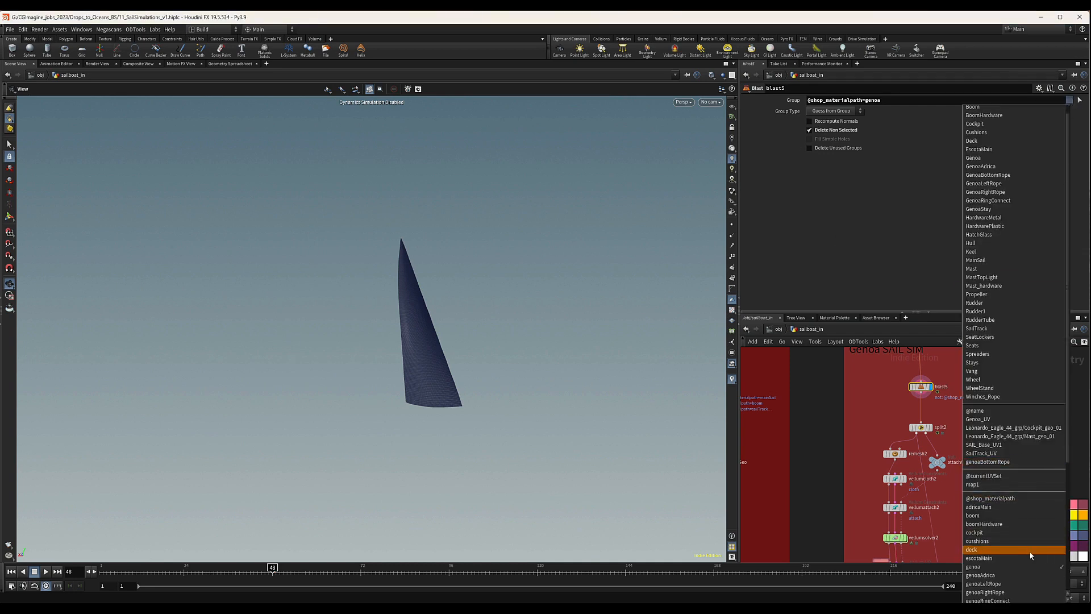
scroll(1015, 566, down, 1)
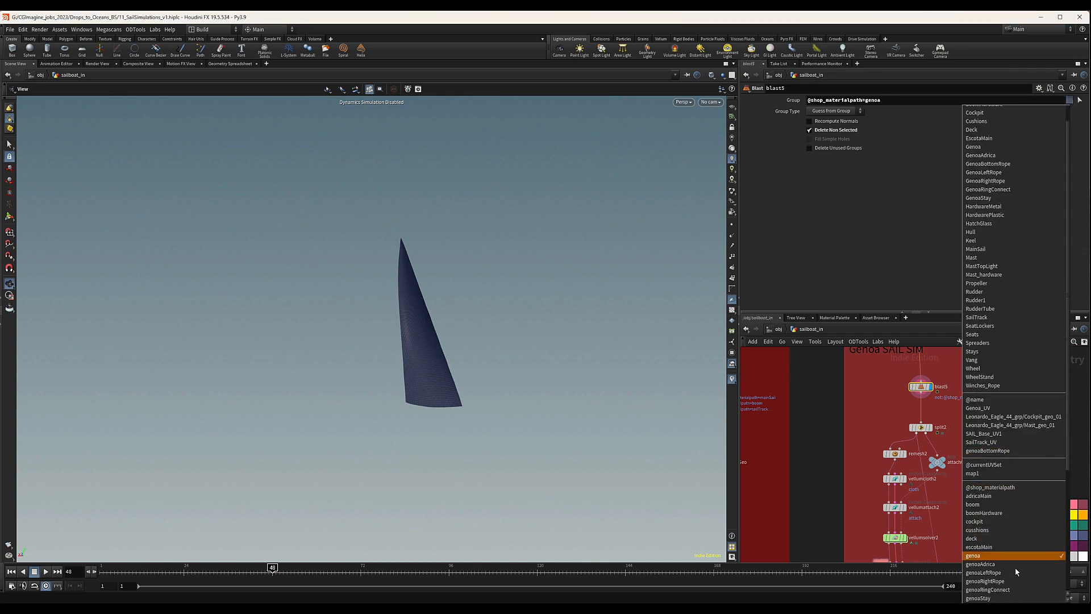
click(979, 565)
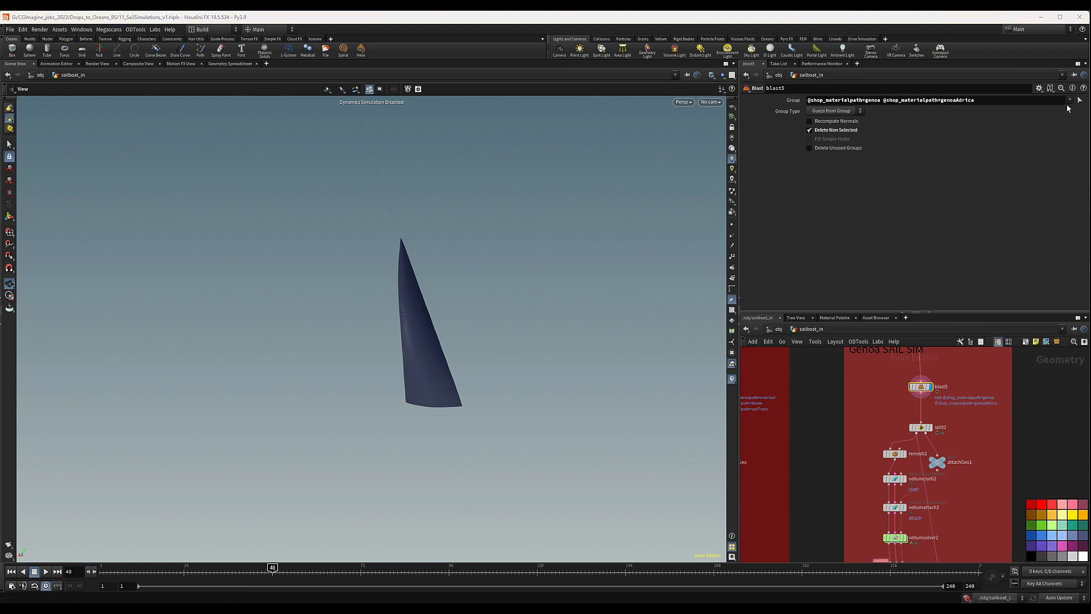
click(1070, 100)
scroll(1007, 560, down, 2)
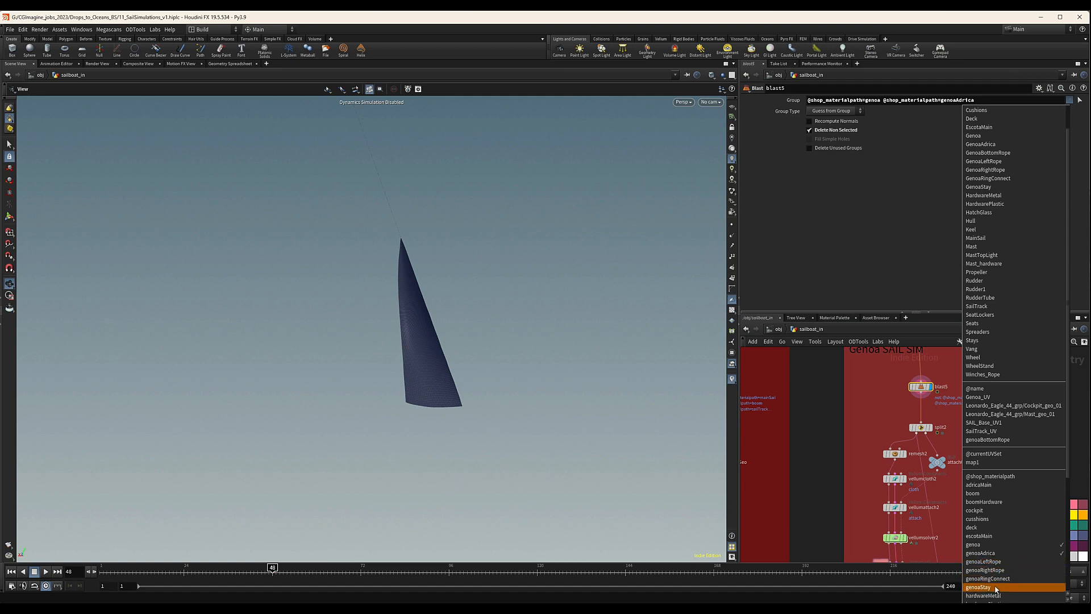
scroll(996, 589, down, 1)
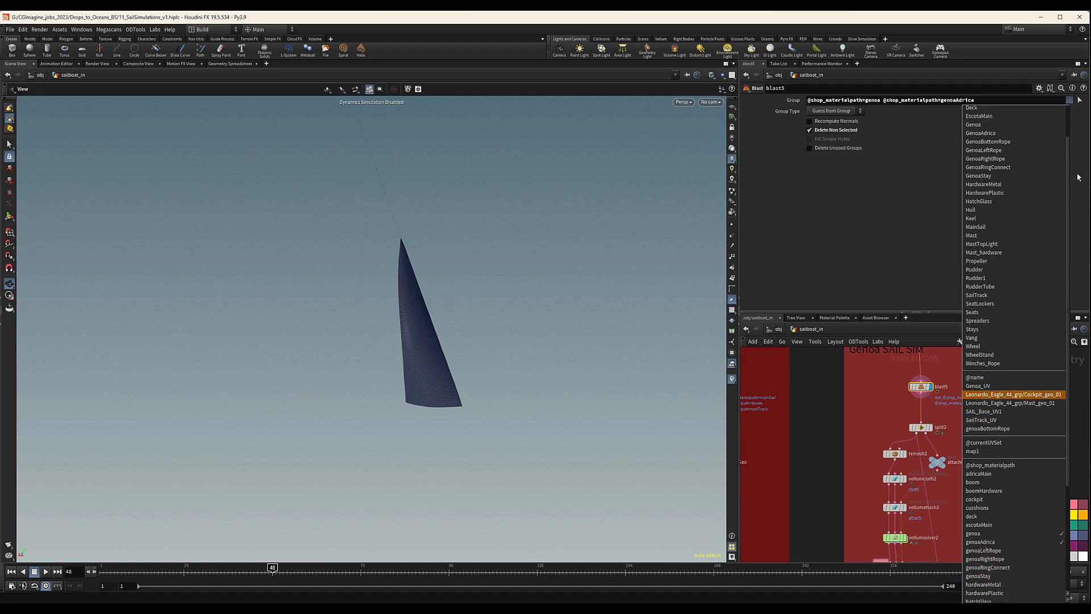
click(987, 100)
drag(987, 100, 875, 100)
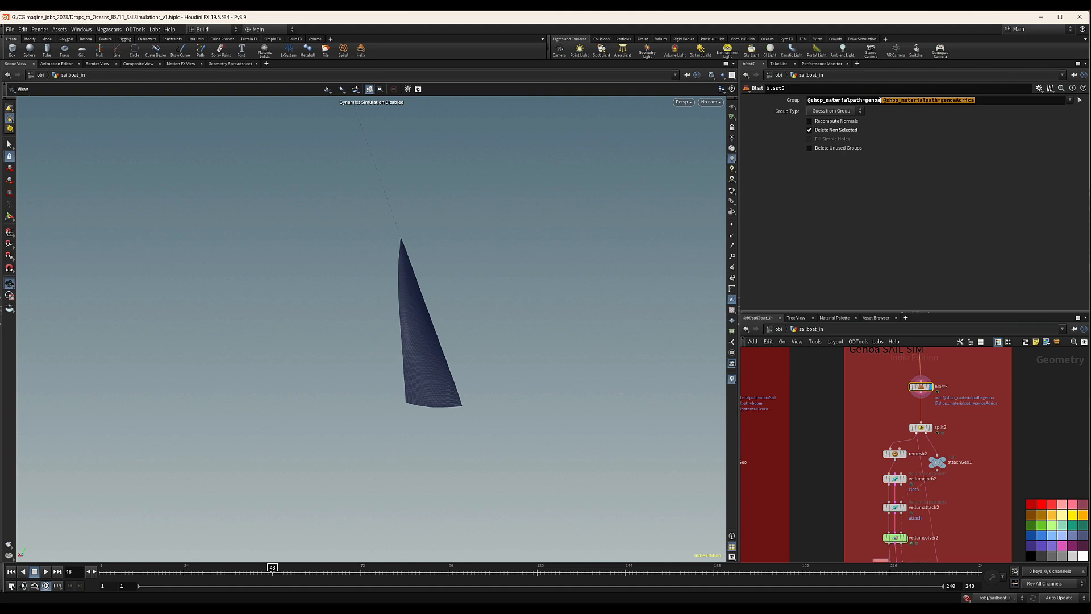
key(BackSpace)
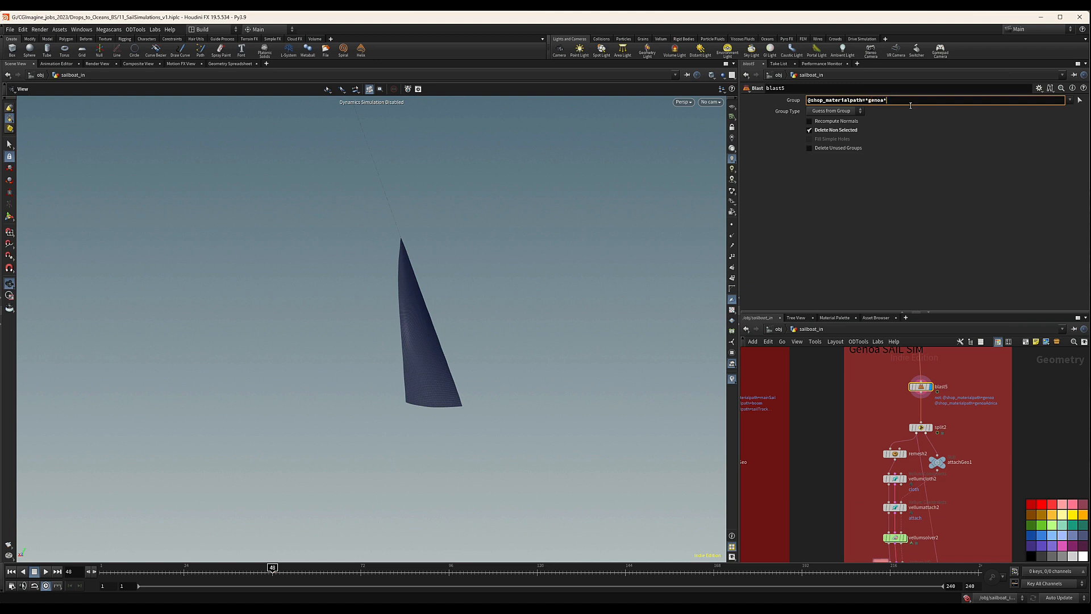
key(Return)
Examine the isolated genoa sail up close, especially its leading edge, the ring connectors along the stay and the lower corners.
drag(876, 374, 860, 409)
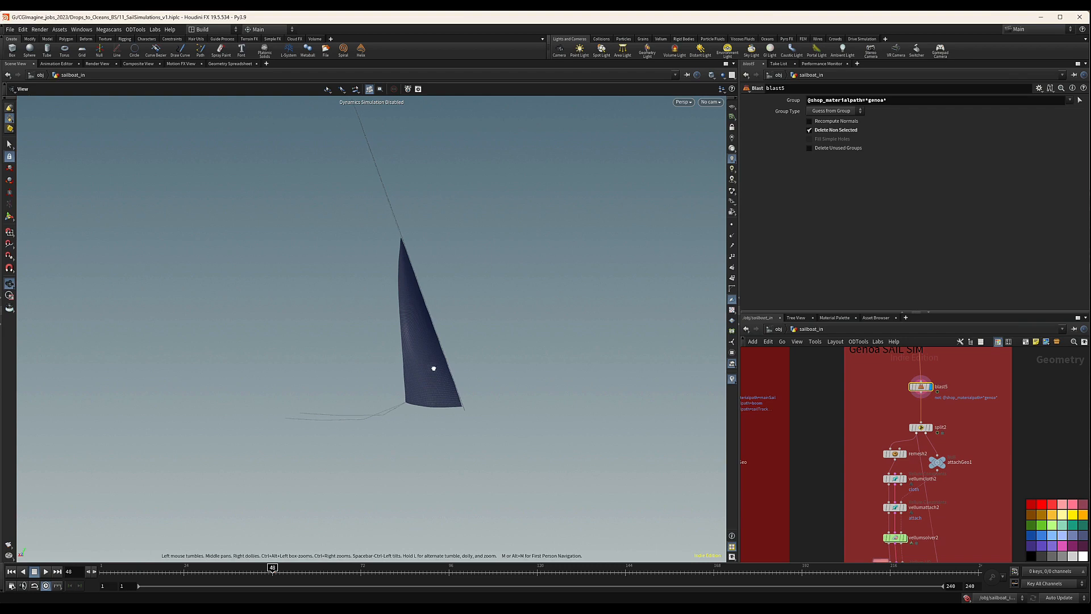
drag(434, 369, 445, 340)
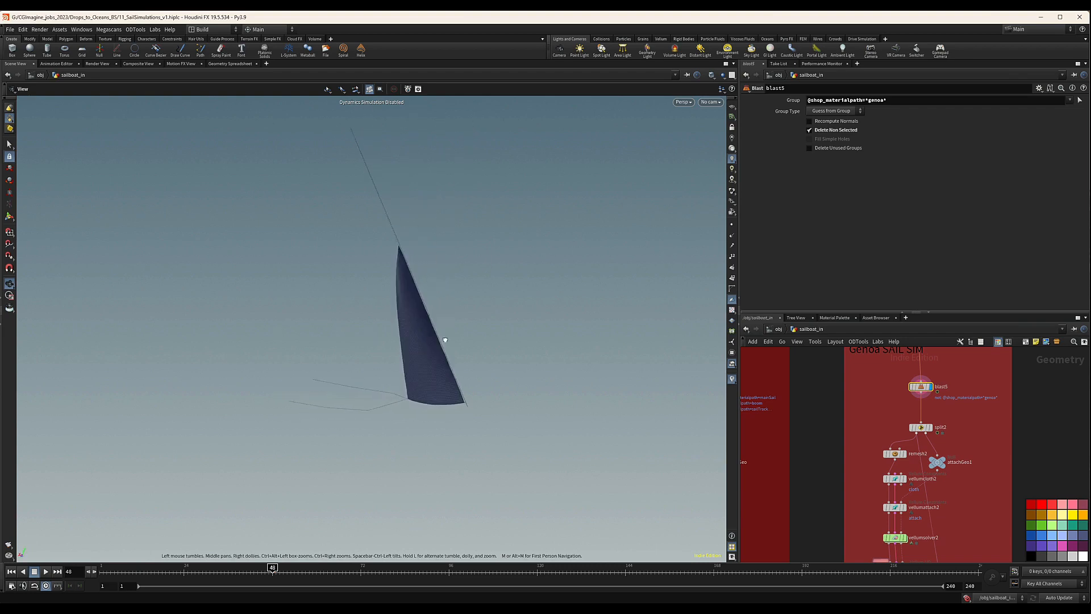
right_drag(445, 340, 1059, 287)
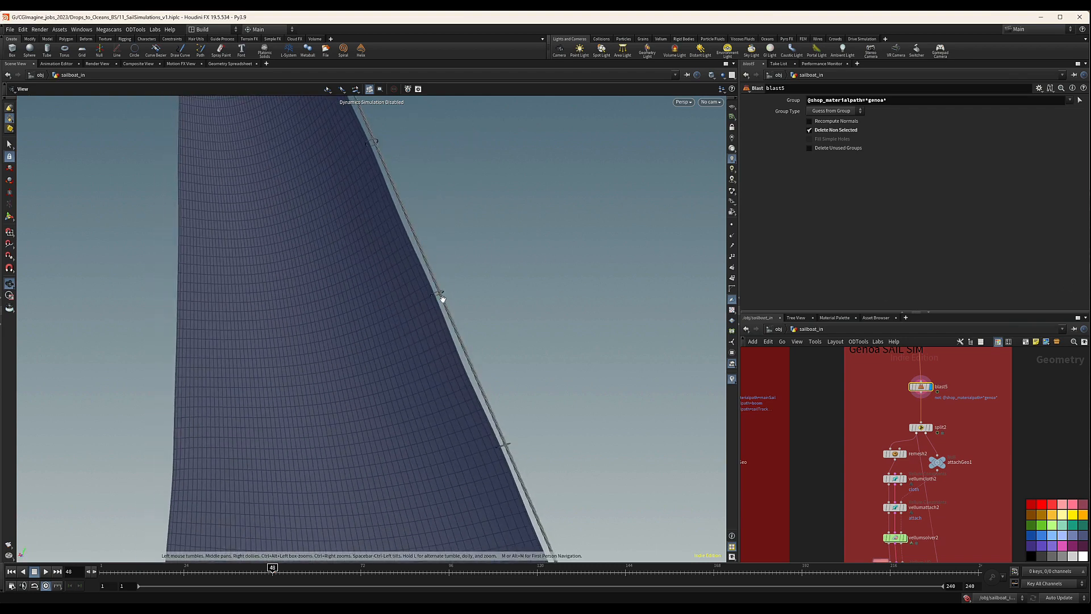
mouse_move(456, 336)
mouse_down()
mouse_move(377, 358)
mouse_move(416, 329)
mouse_move(468, 337)
mouse_up()
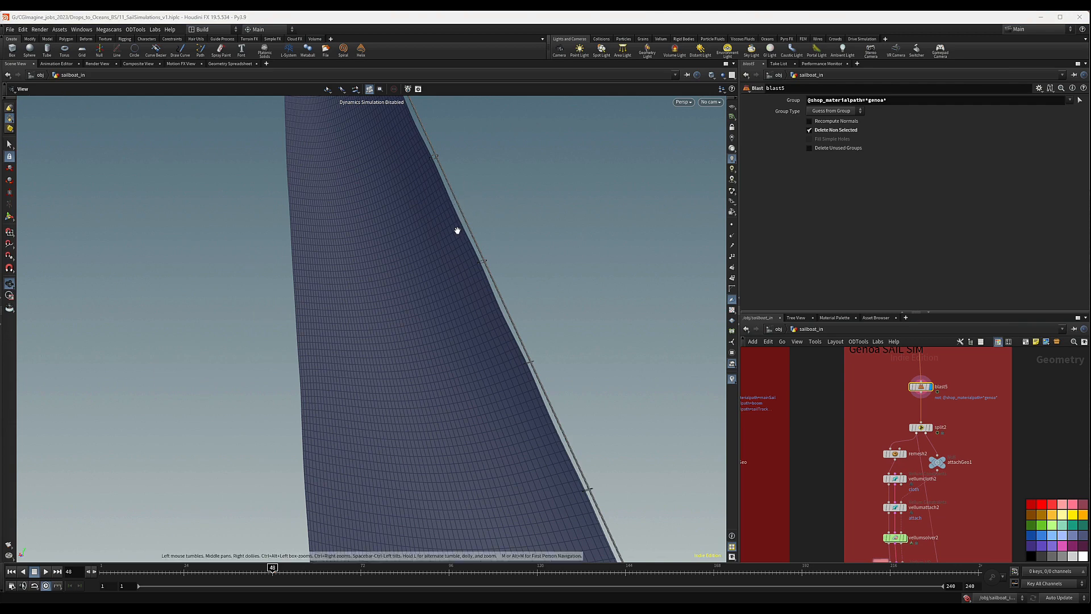
drag(458, 230, 485, 256)
right_drag(485, 255, 897, 239)
middle_drag(438, 285, 430, 223)
right_drag(430, 223, 300, 278)
middle_drag(375, 284, 373, 169)
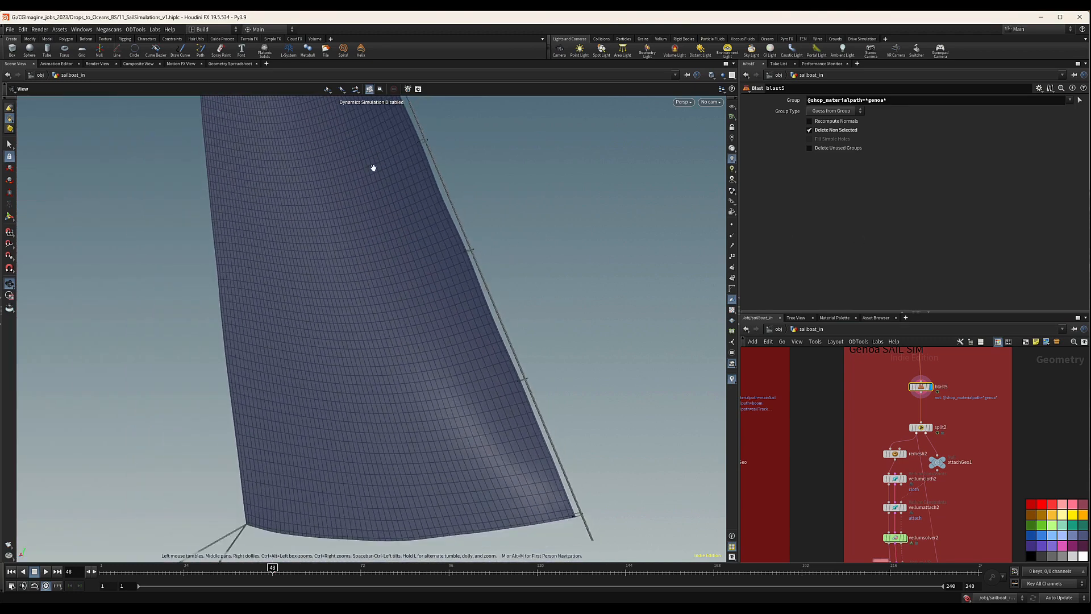
right_drag(372, 169, 330, 227)
drag(370, 267, 447, 319)
right_drag(457, 336, 807, 319)
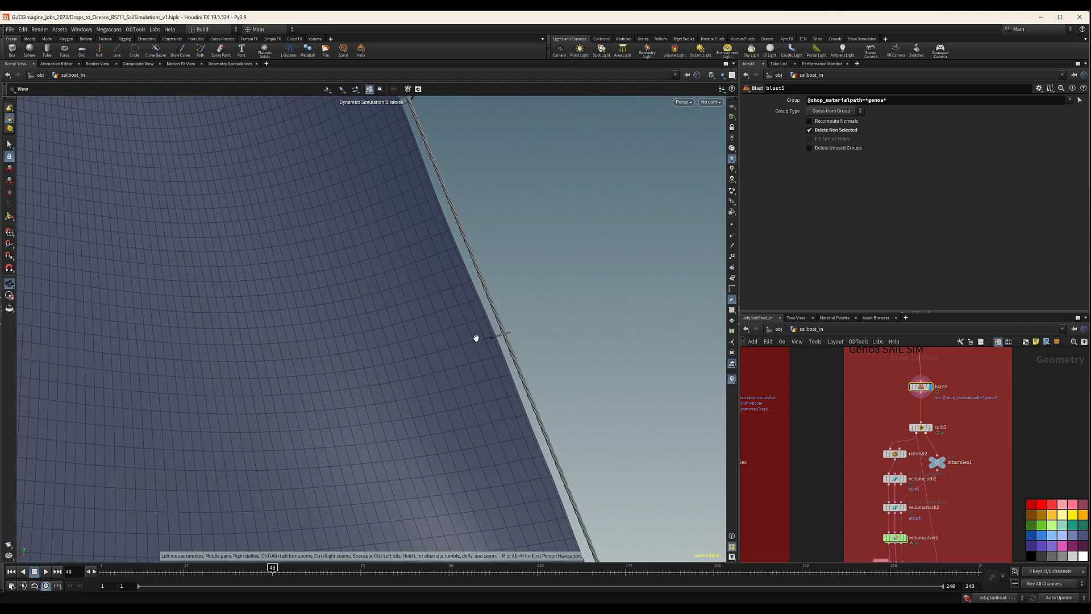
right_drag(477, 338, 305, 346)
middle_drag(392, 329, 397, 230)
drag(483, 376, 499, 423)
drag(508, 471, 442, 223)
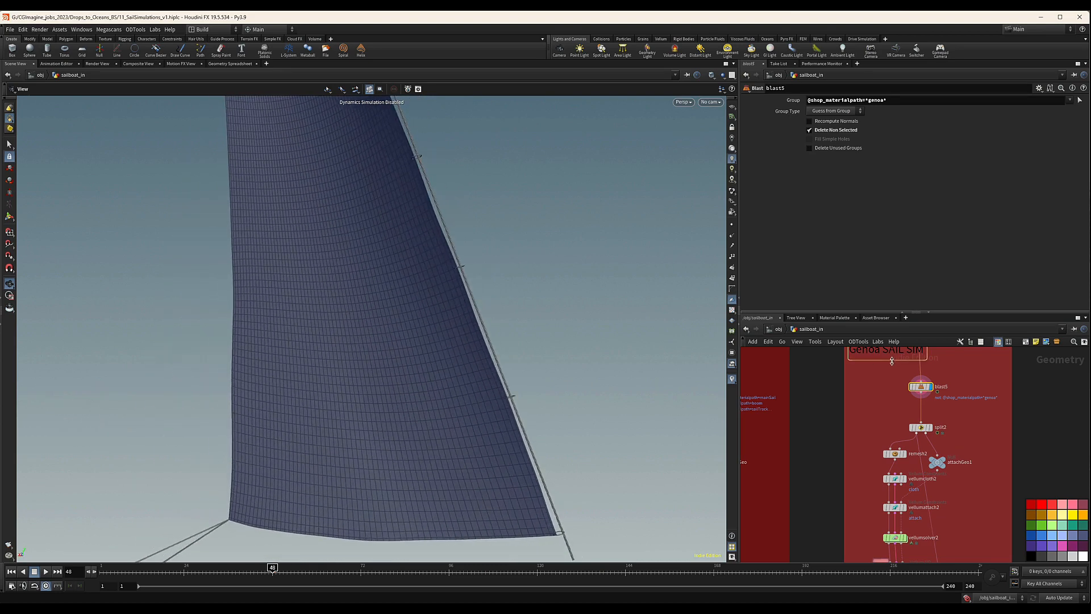
Insert a new Blast node on the wire between blast5 and split2 and display it.
scroll(947, 402, up, 2)
key(Tab)
text(rem)
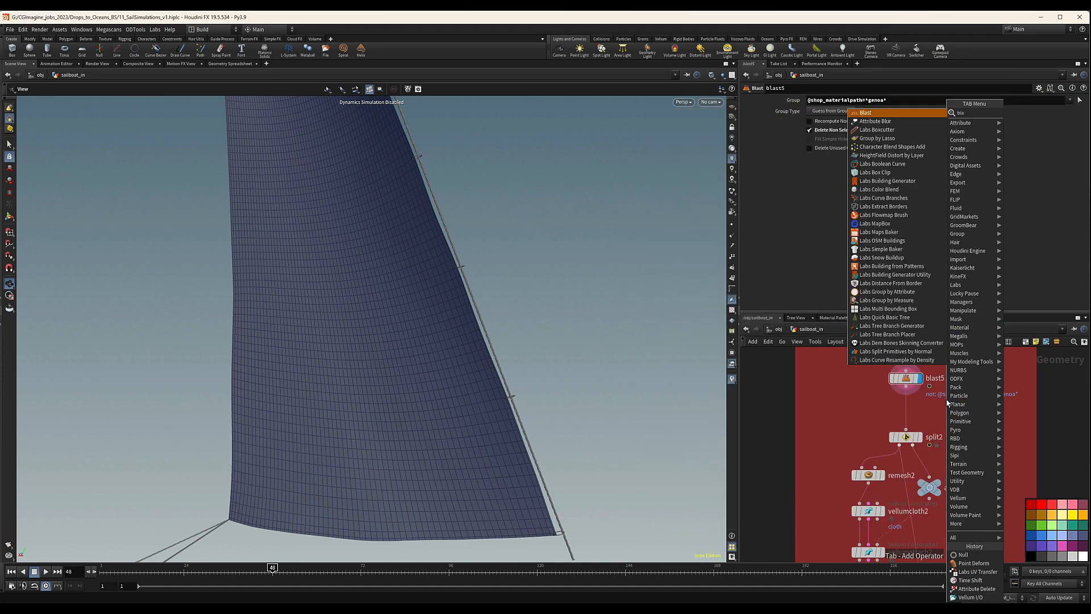
key(Return)
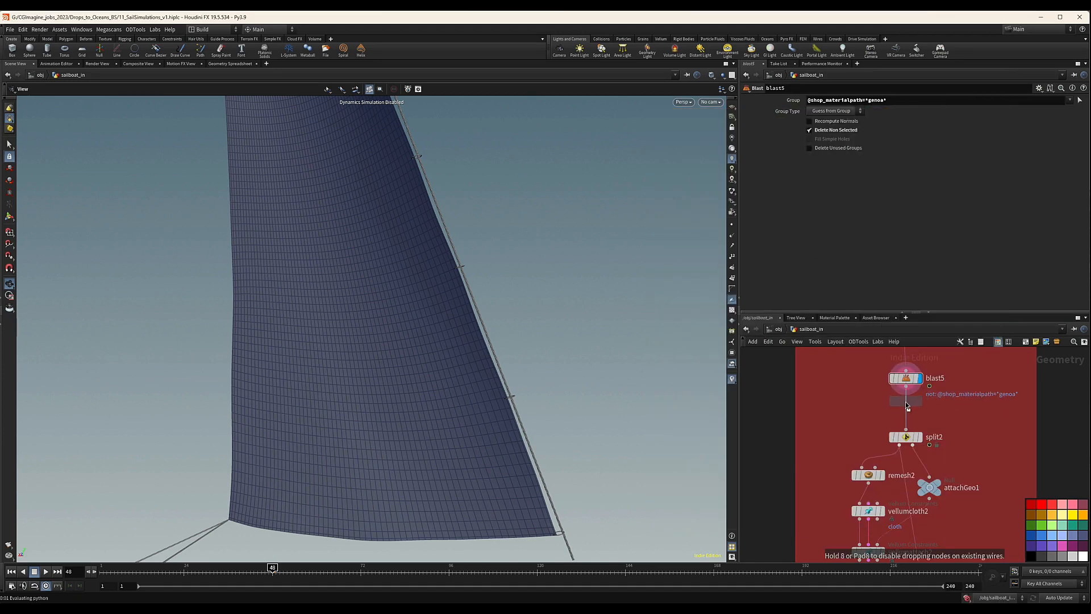
click(907, 405)
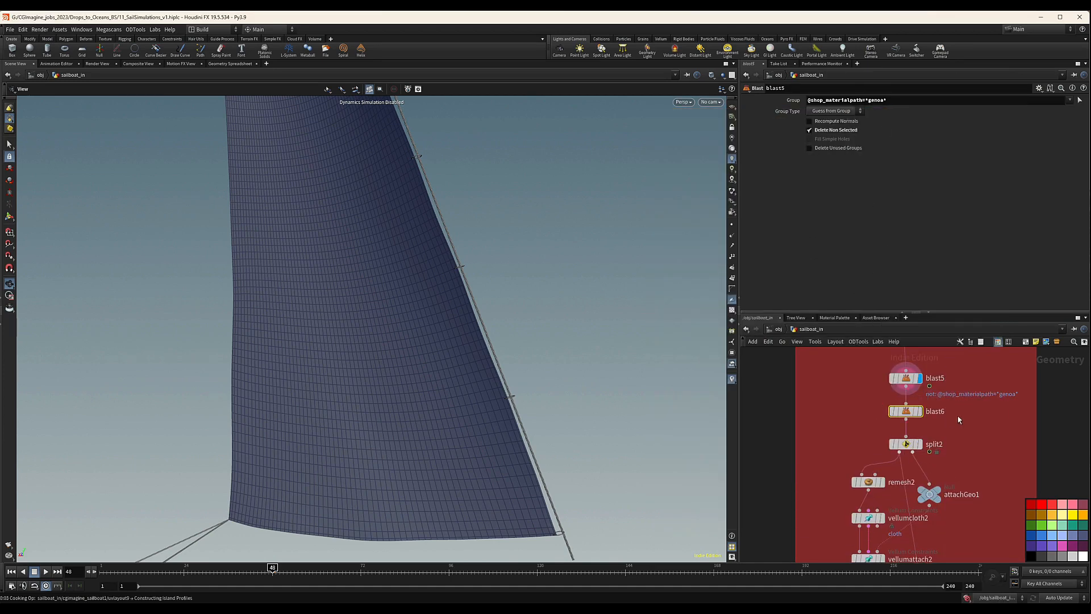
click(919, 411)
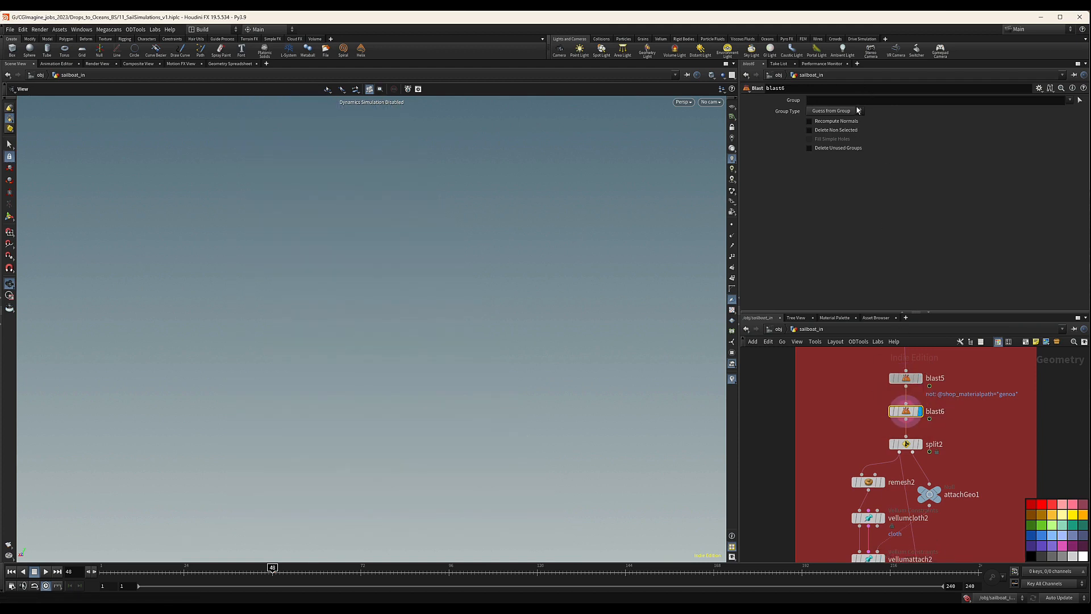
click(906, 378)
click(1070, 101)
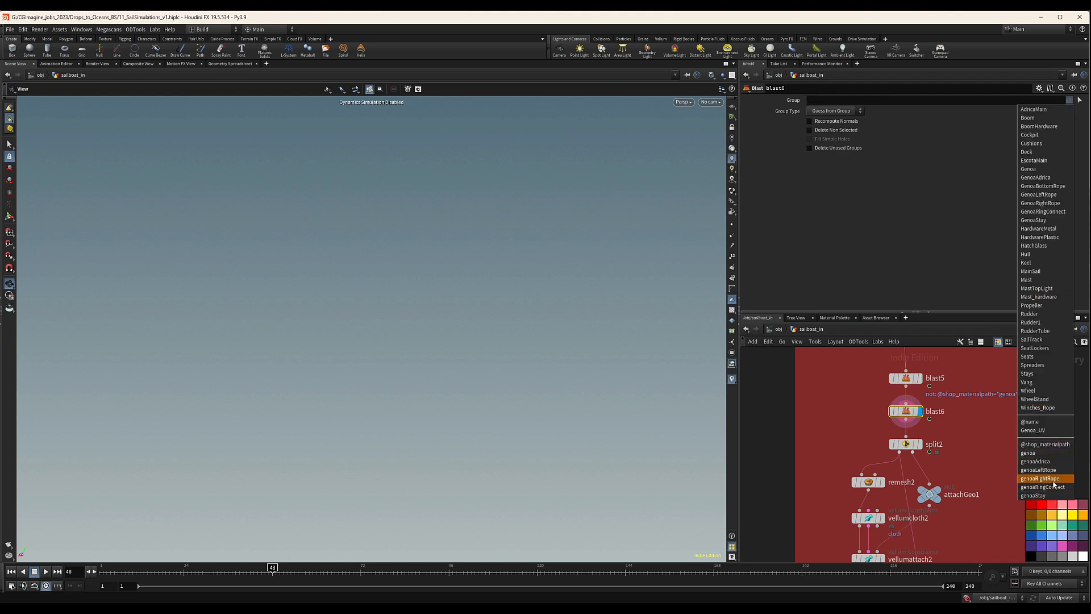
click(1035, 495)
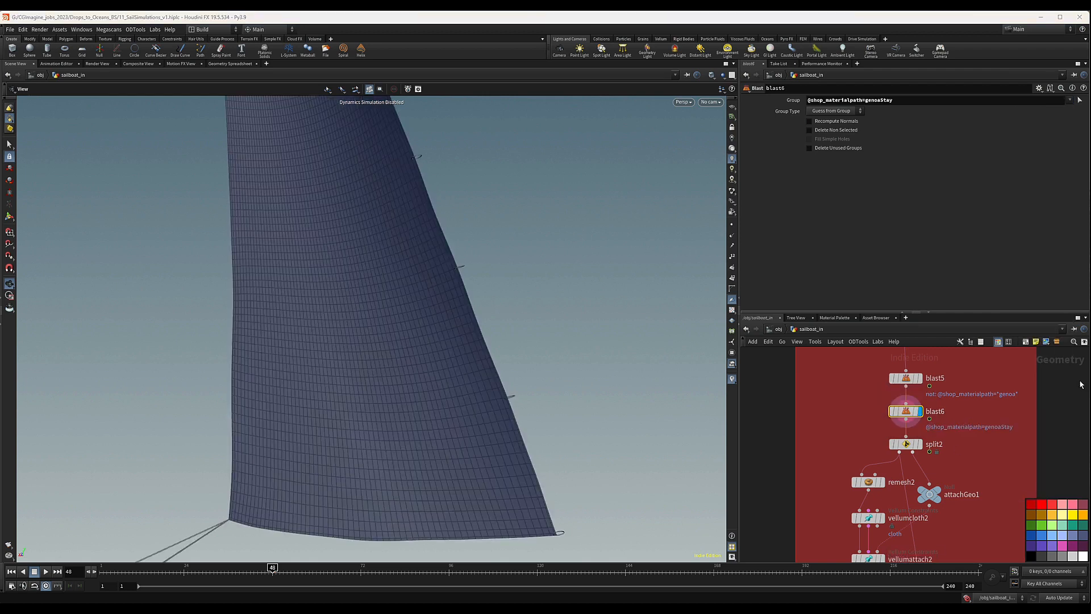
middle_drag(964, 424, 944, 415)
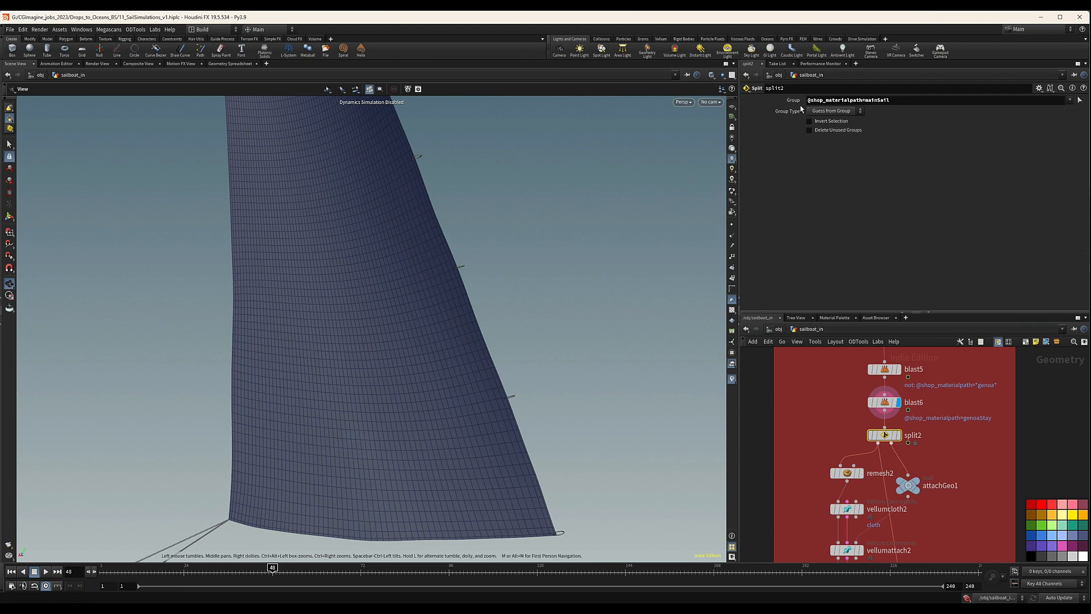
key(ctrl+a)
key(BackSpace)
click(1070, 101)
click(1063, 119)
click(899, 435)
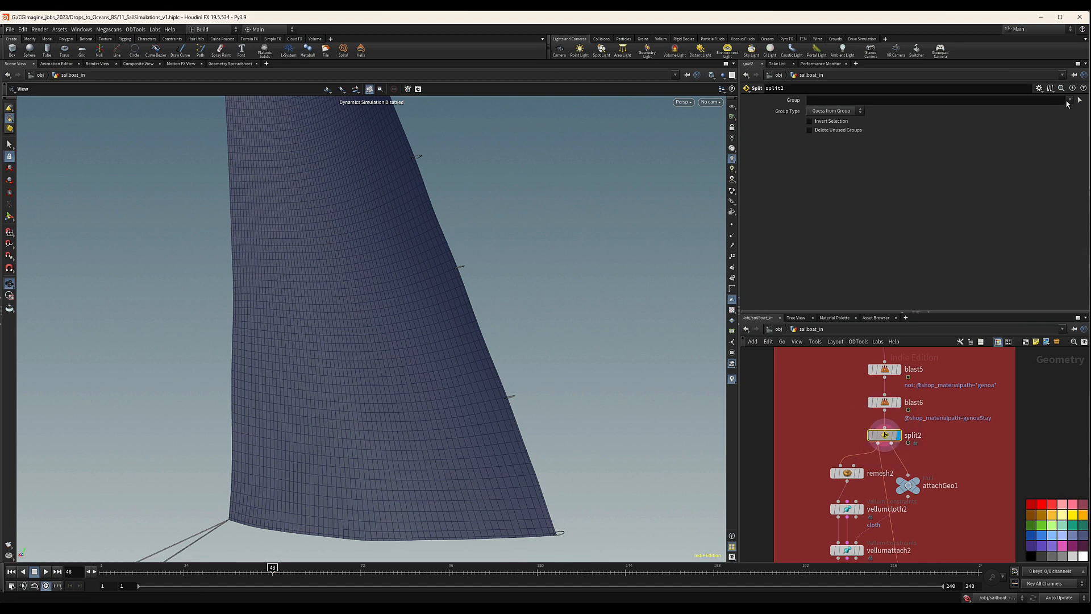
click(1070, 101)
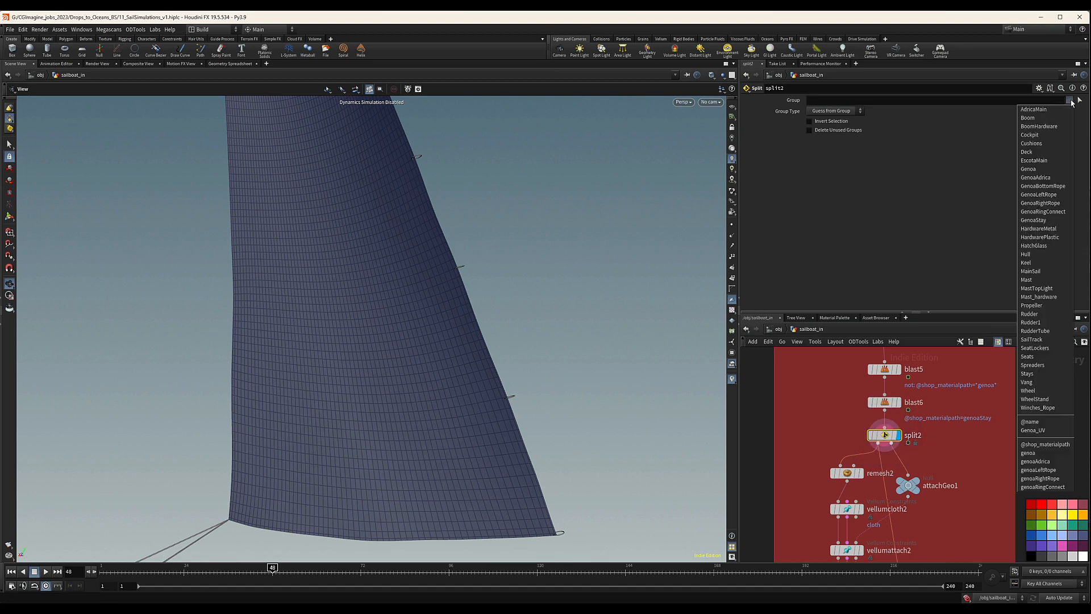
click(1040, 455)
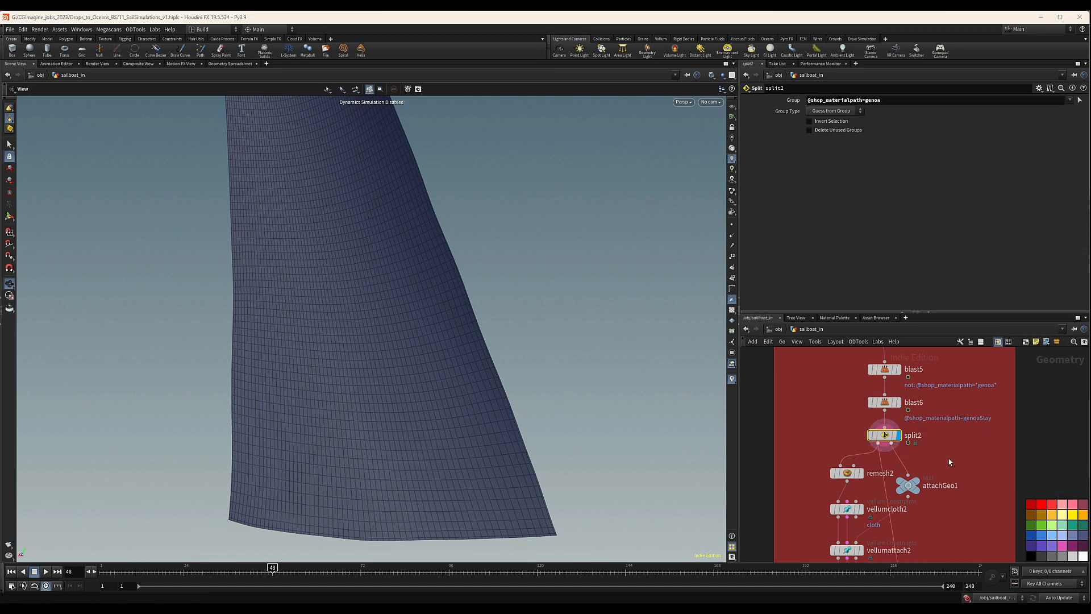
Display remesh2 and examine the triangulated mesh across the genoa sail.
scroll(949, 458, up, 2)
mouse_move(867, 447)
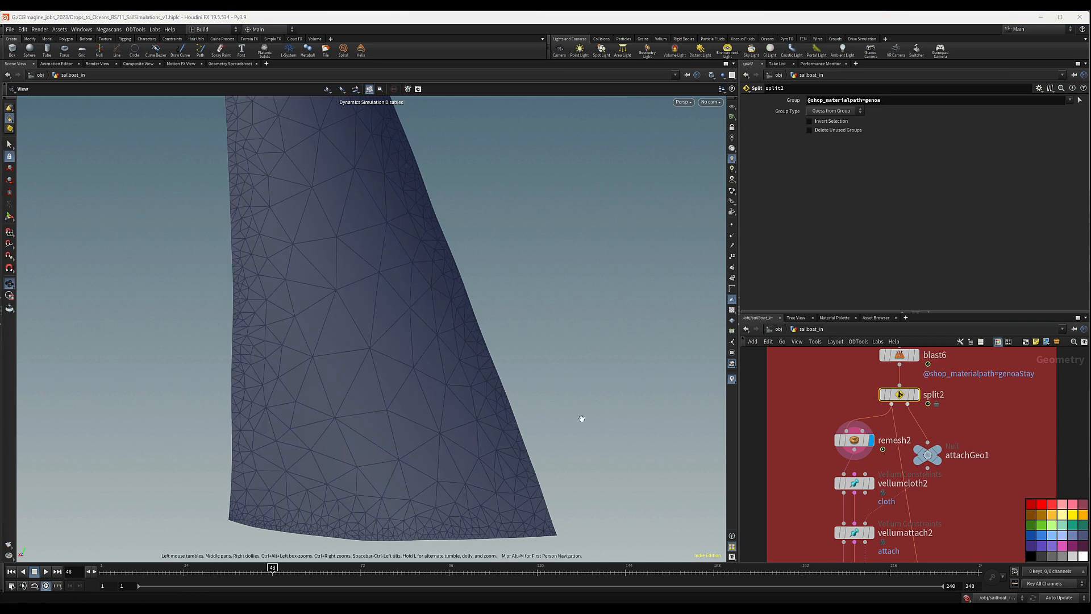
right_drag(436, 330, 163, 352)
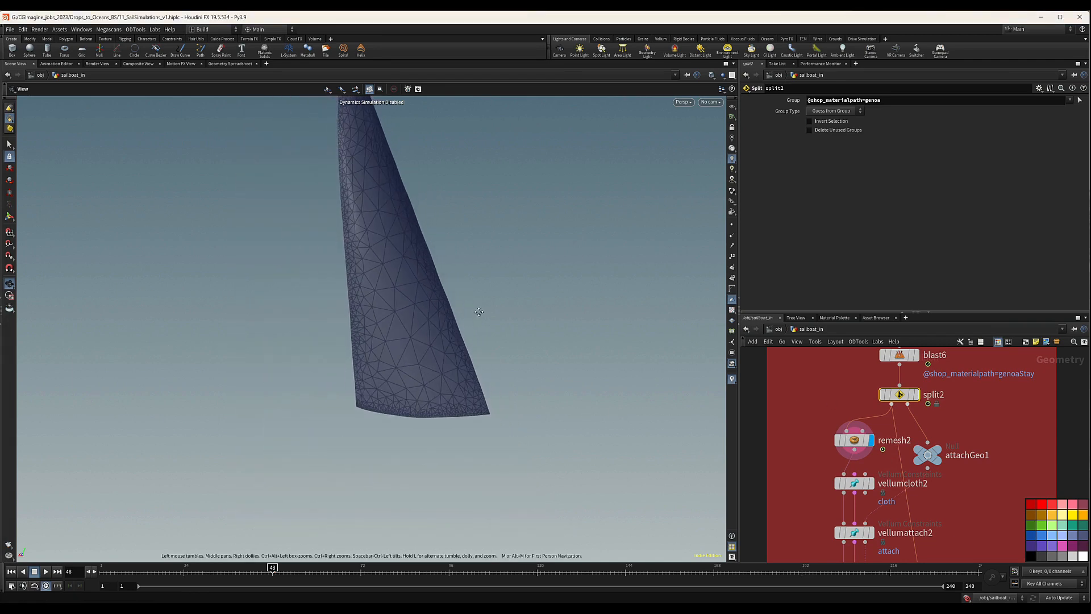
mouse_move(479, 312)
mouse_down()
mouse_move(426, 364)
mouse_move(477, 322)
mouse_move(362, 383)
mouse_move(404, 398)
mouse_up()
mouse_move(404, 398)
right_down()
mouse_move(631, 380)
mouse_move(610, 382)
right_up()
Switch remesh2's edge lengths to Uniform and set the target size to 0.15.
drag(796, 419, 888, 455)
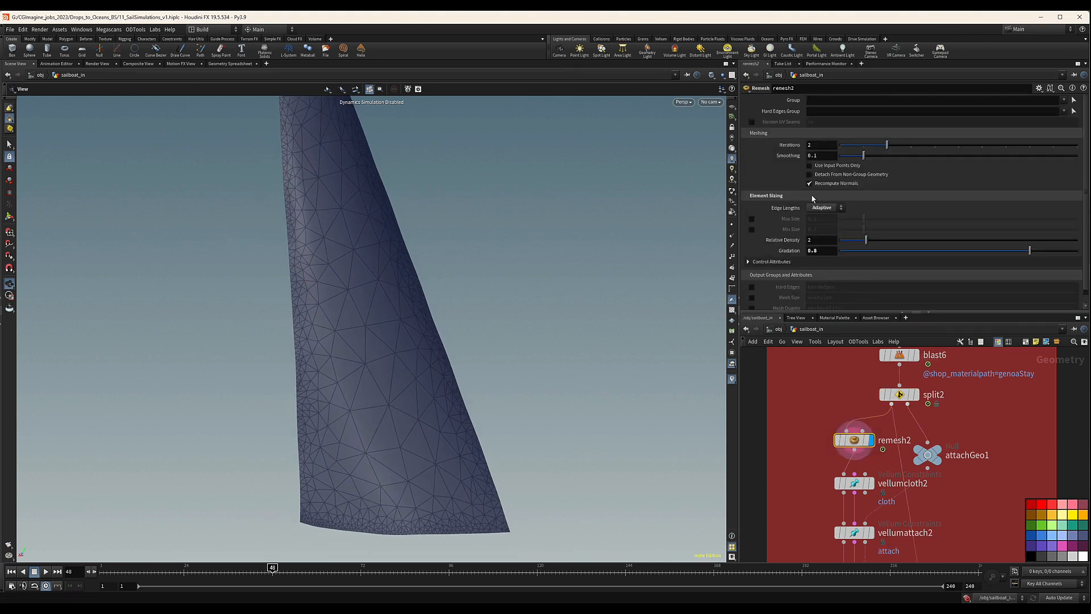
click(825, 207)
click(823, 200)
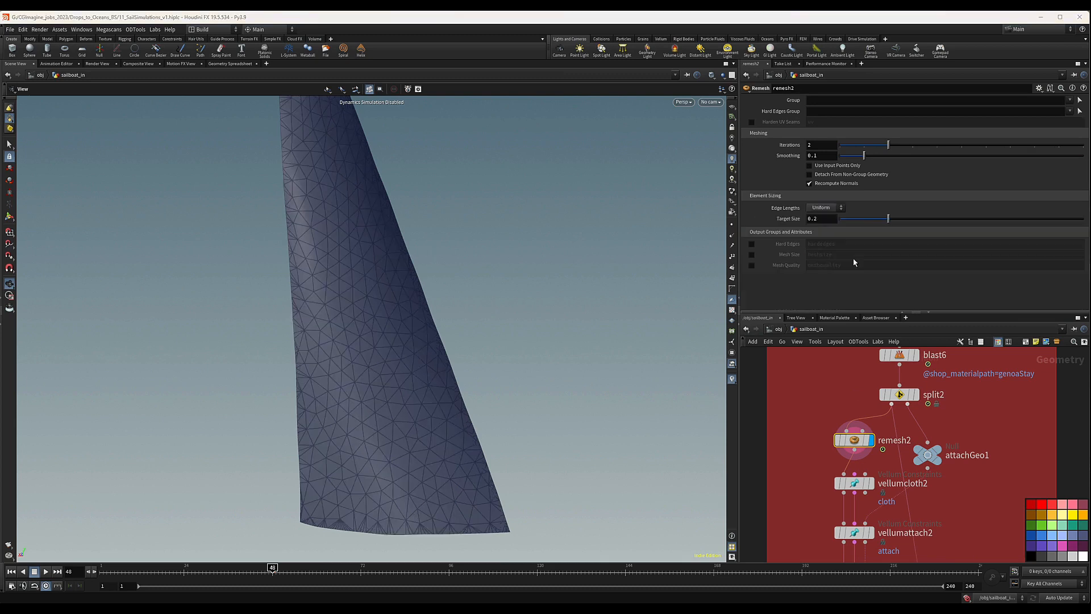
click(821, 219)
drag(814, 219, 813, 219)
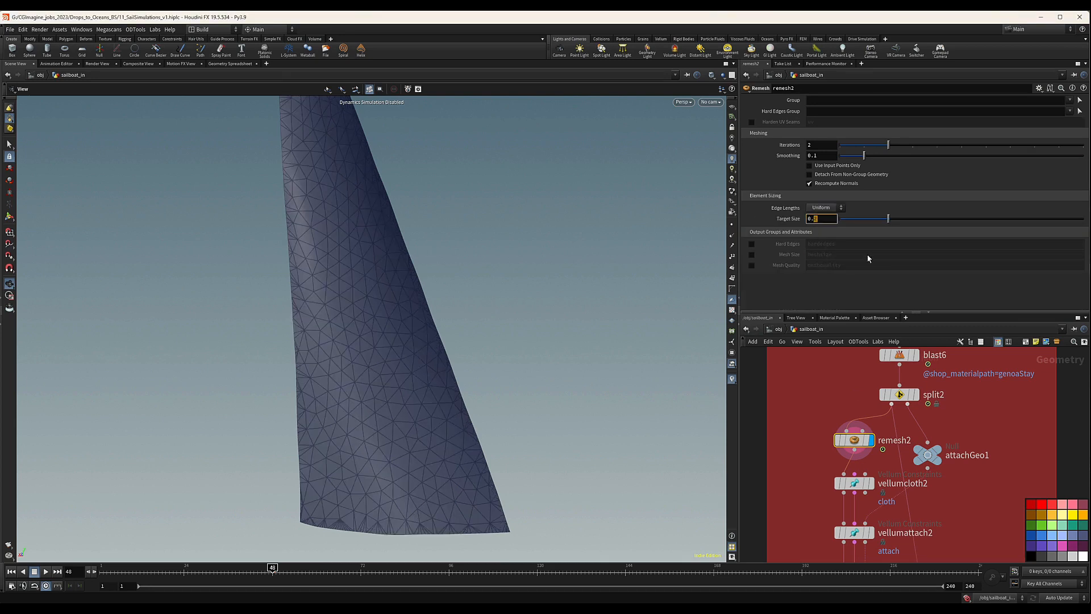
text(15)
key(Return)
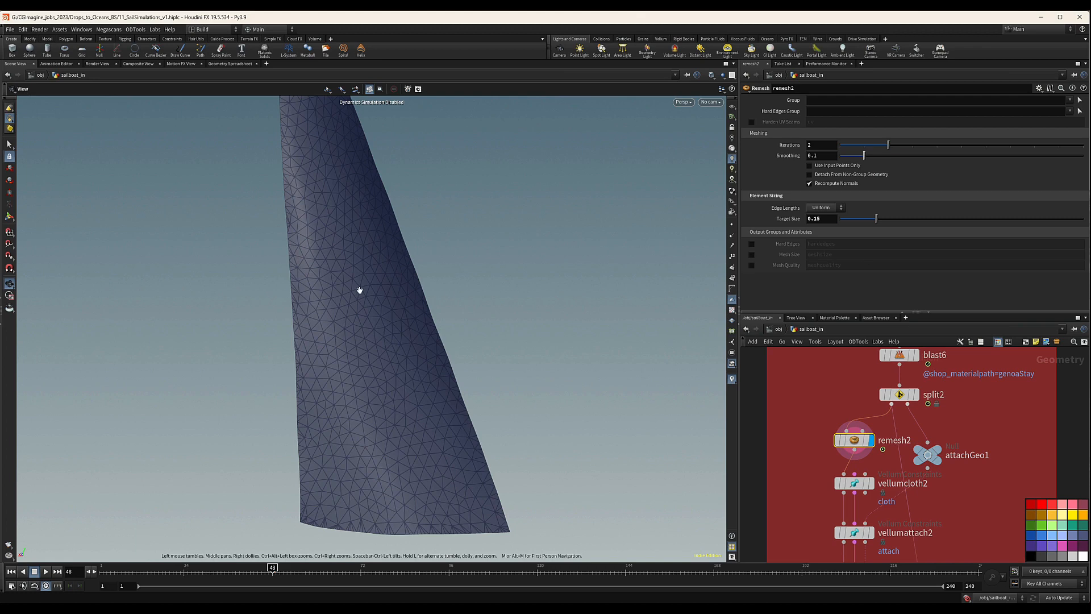
Inspect the remeshed genoa along its height, and select and display vellumcloth2 to show its cloth constraints.
mouse_move(359, 291)
mouse_down()
mouse_move(103, 253)
mouse_move(460, 239)
mouse_move(417, 264)
mouse_move(360, 275)
mouse_move(343, 224)
mouse_up()
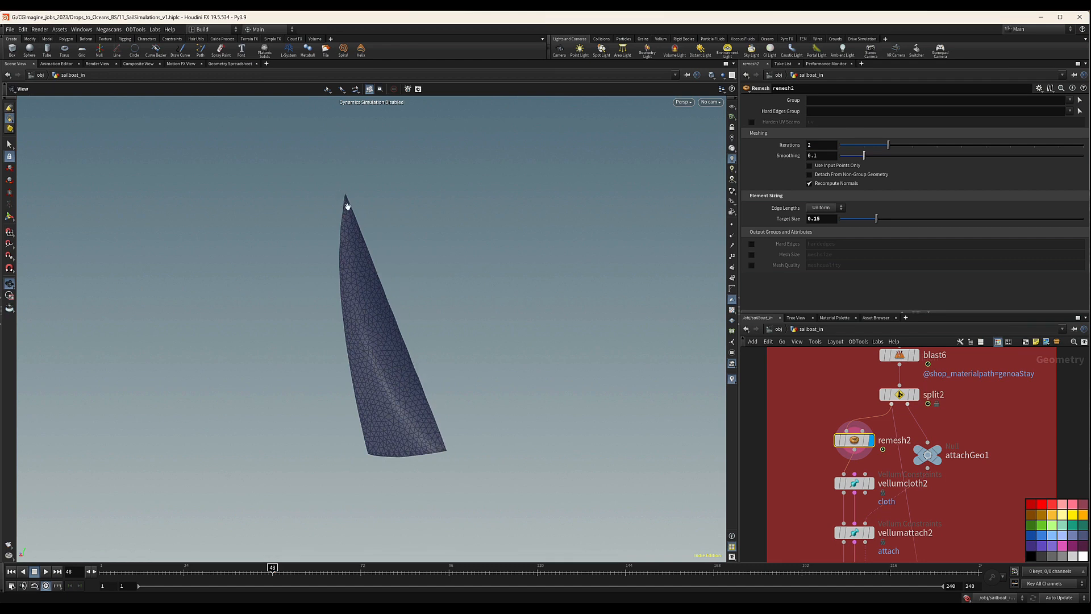
drag(390, 316, 542, 387)
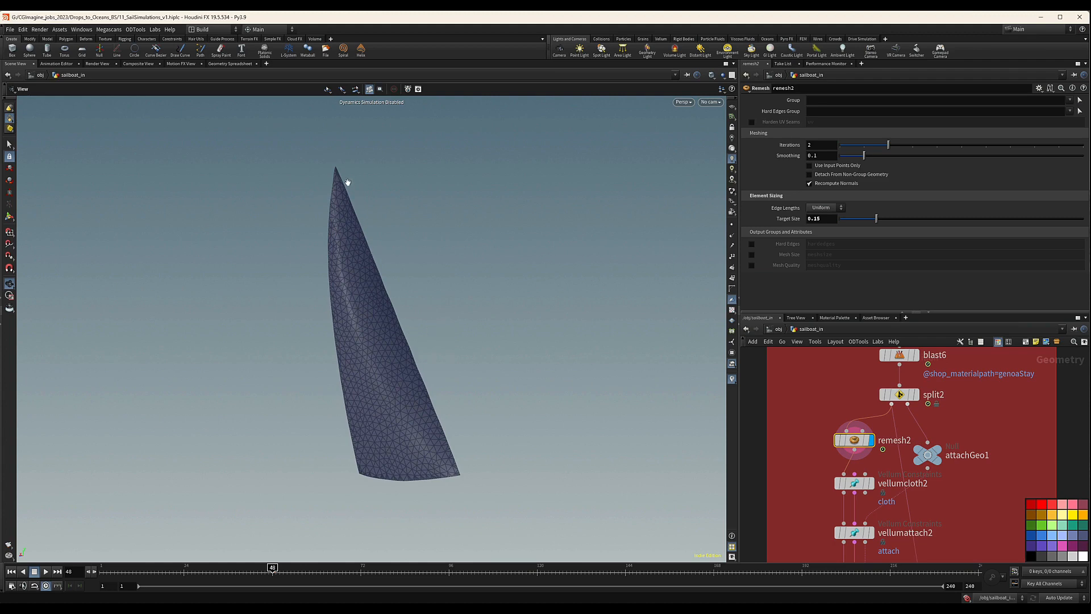
drag(381, 315, 383, 344)
right_drag(383, 345, 456, 343)
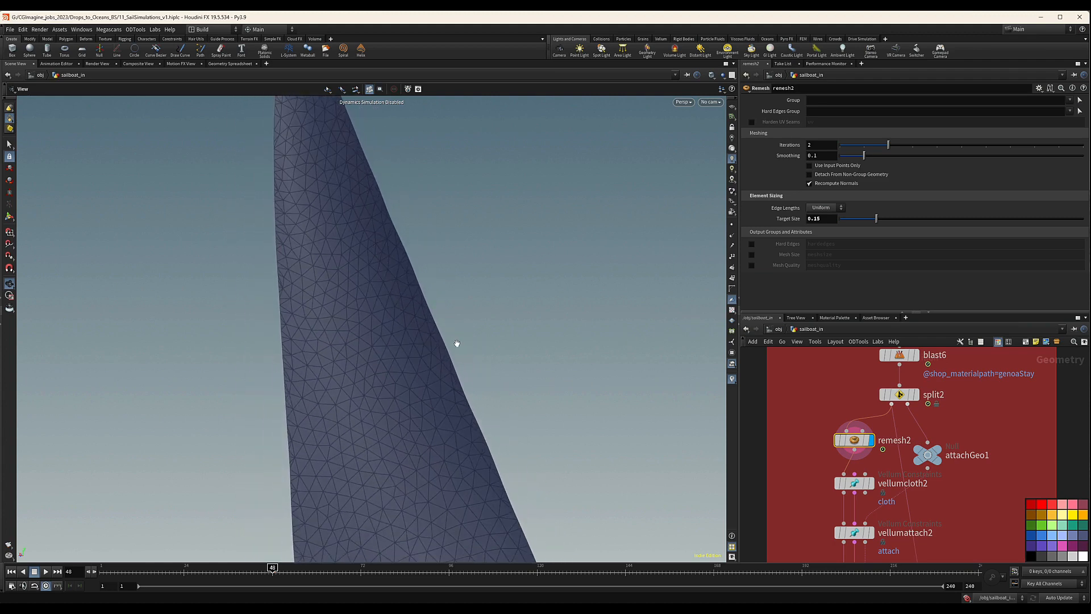
middle_drag(438, 315, 404, 287)
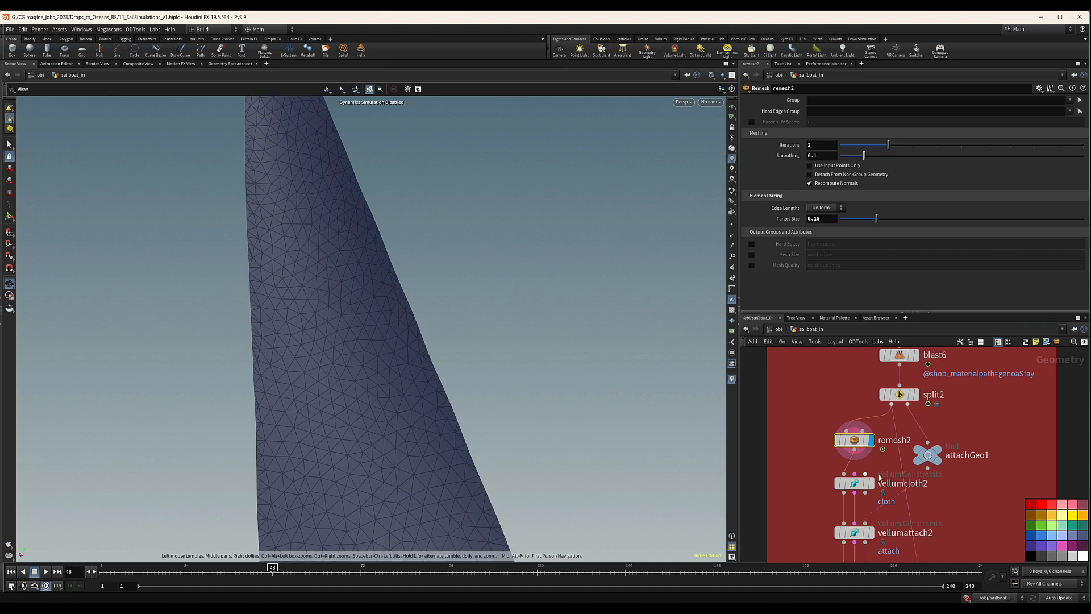
middle_drag(976, 471, 983, 435)
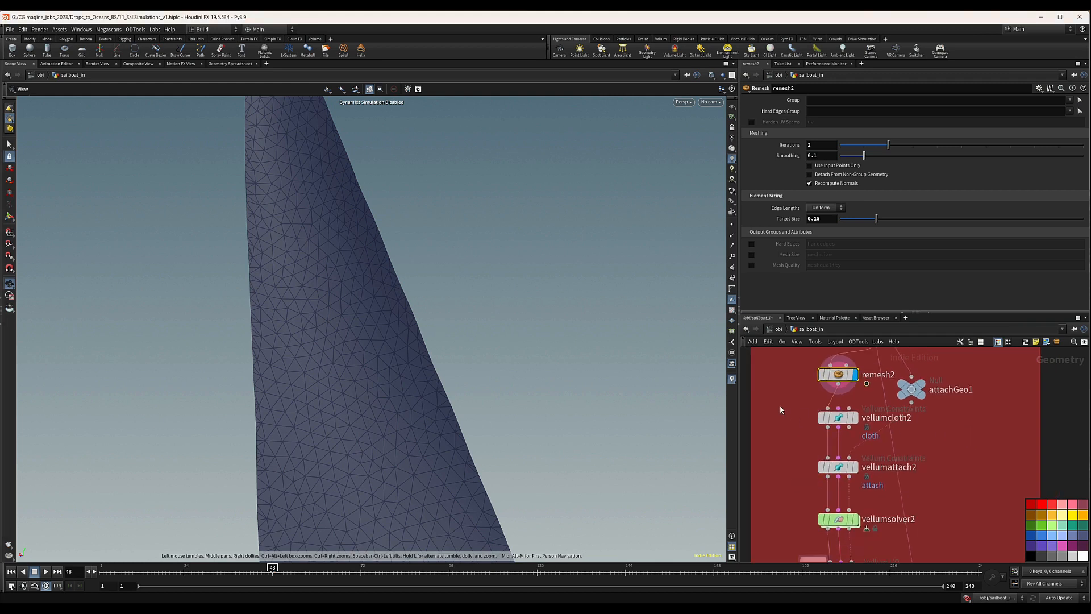
drag(780, 405, 866, 427)
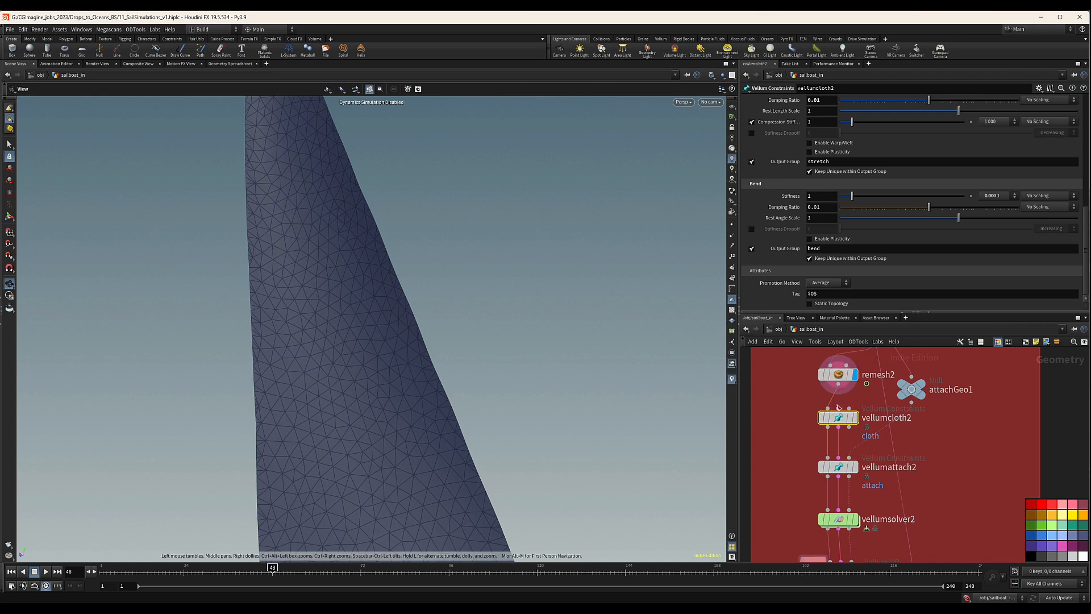
drag(789, 403, 867, 437)
mouse_move(854, 421)
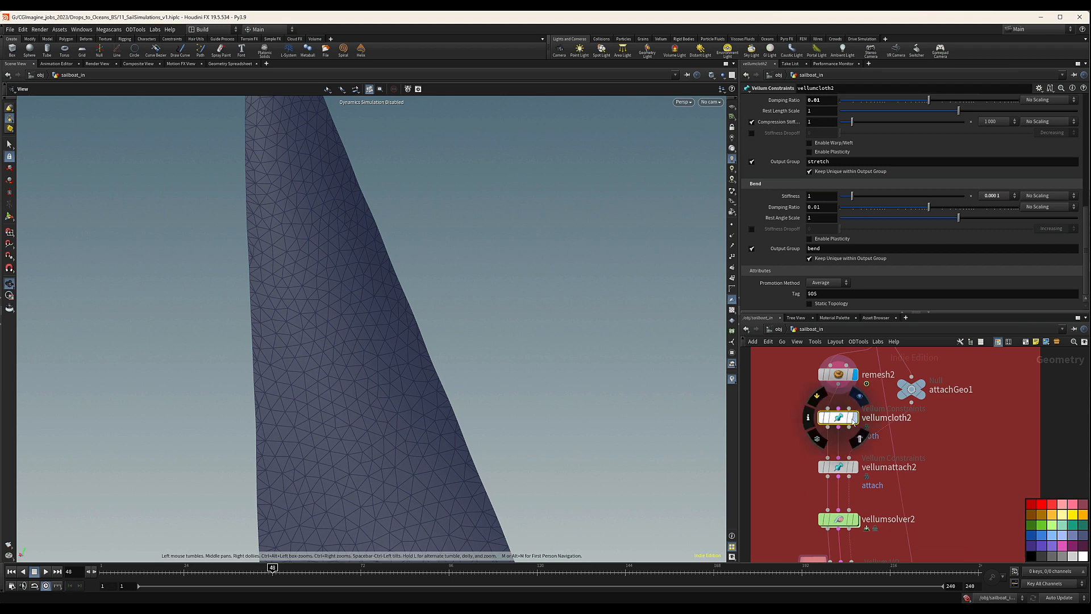
click(820, 198)
text(0)
key(Return)
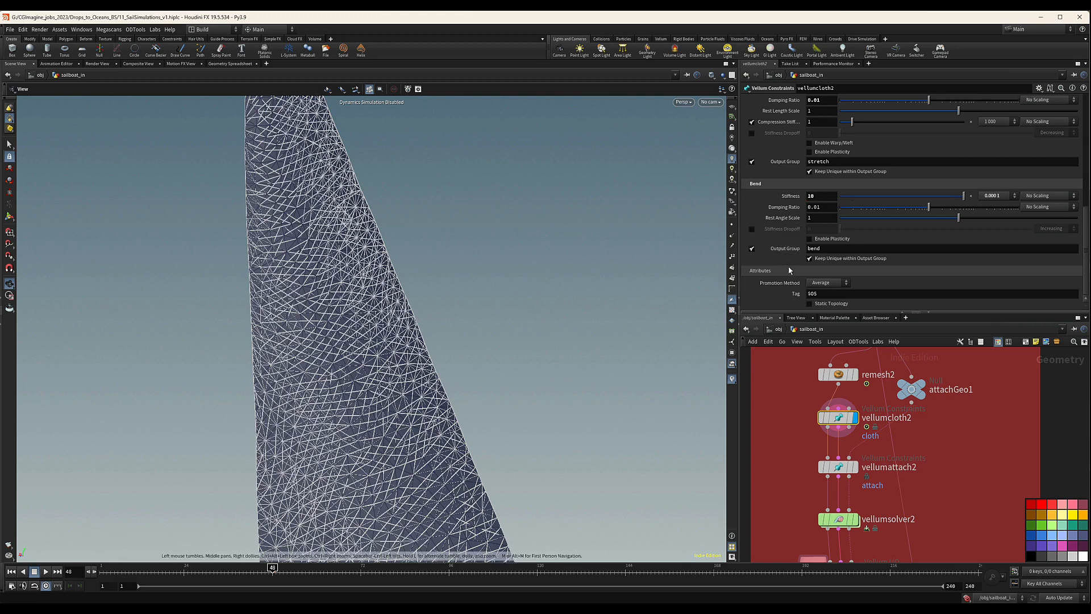
scroll(790, 267, up, 4)
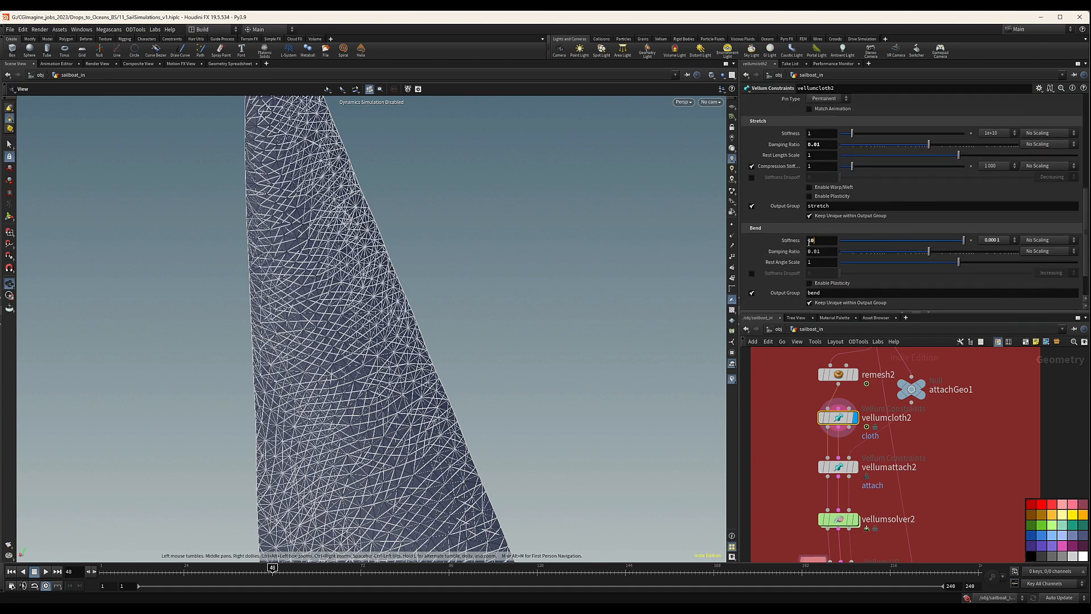
drag(809, 243, 772, 246)
text(1)
key(Return)
Set vellumcloth2's stretch stiffness to 10.
click(821, 132)
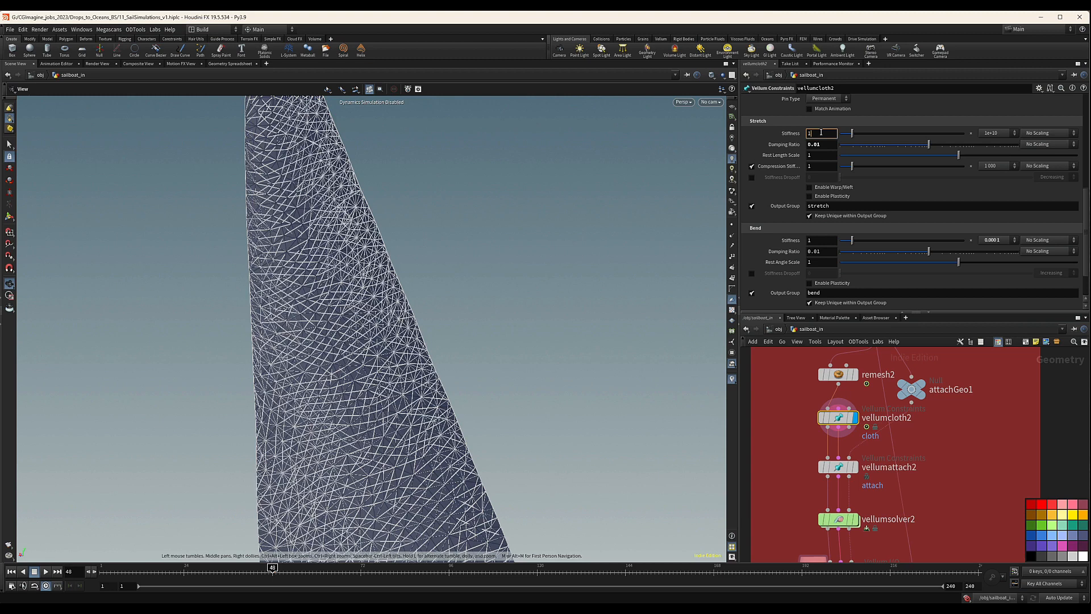
text(0)
key(Return)
click(826, 133)
Select vellumattach2 and display its attachment constraints on the genoa.
middle_drag(778, 464, 787, 442)
drag(802, 429, 893, 459)
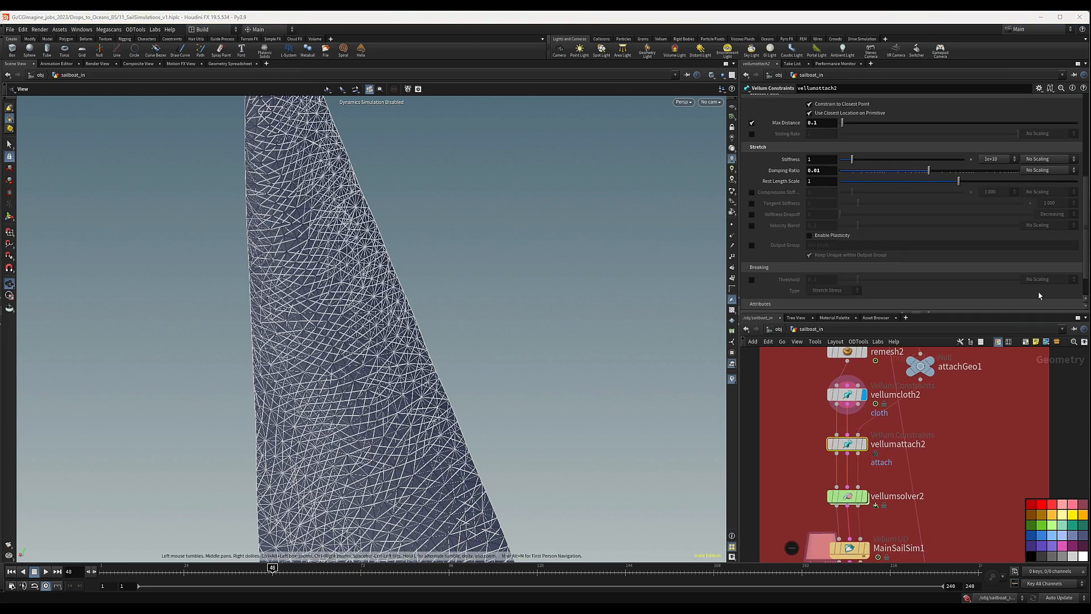
middle_drag(964, 449, 960, 426)
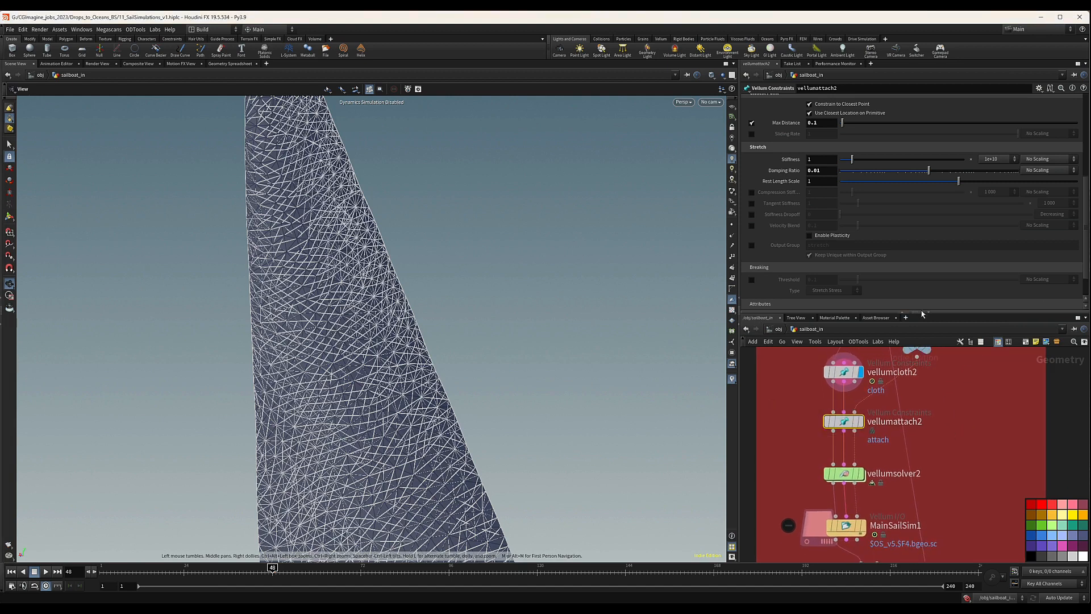
mouse_move(863, 426)
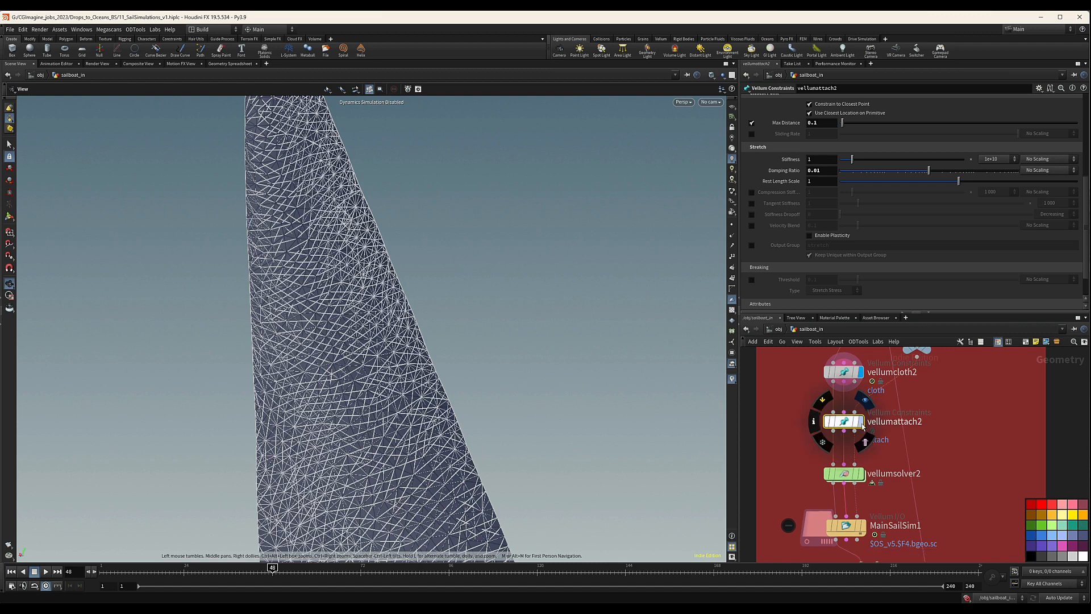
key(r)
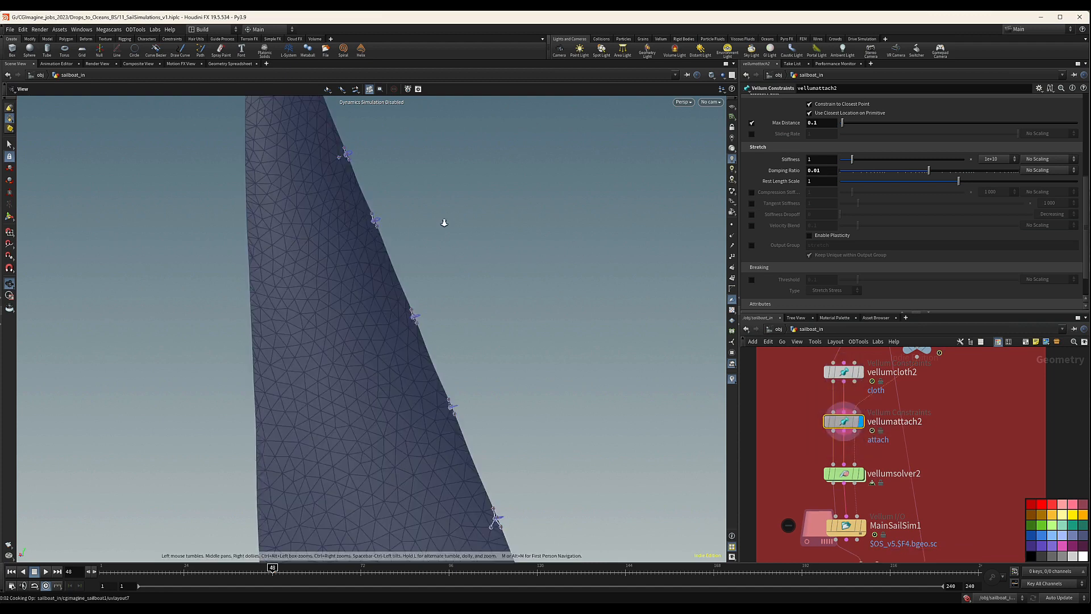
Check the constraints at a ring connector up close and set vellumattach2's max distance to 0.3.
scroll(444, 223, up, 1)
scroll(370, 226, up, 5)
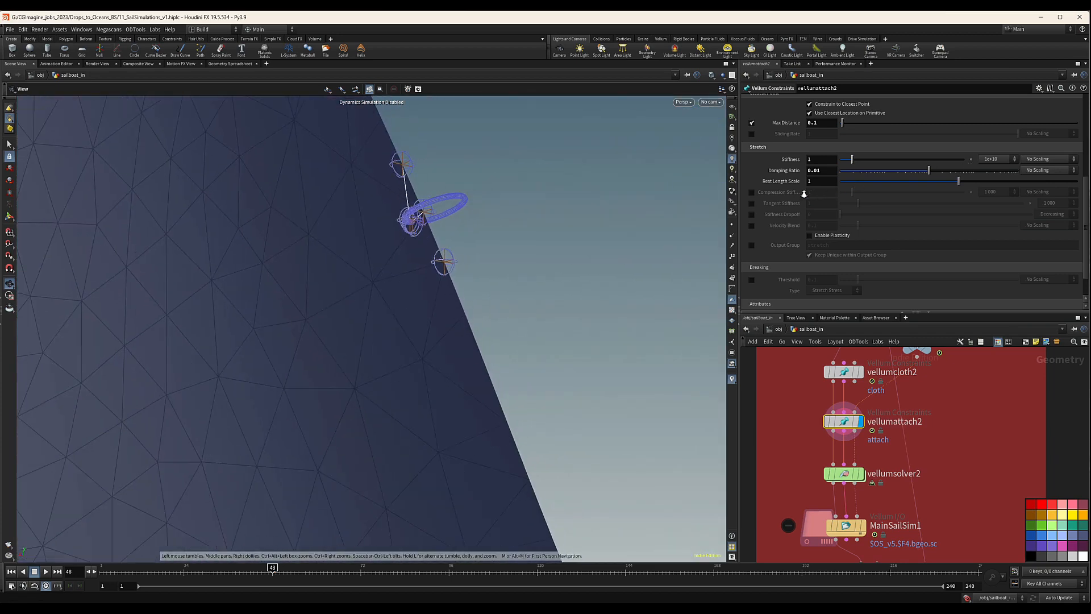
drag(500, 212, 531, 222)
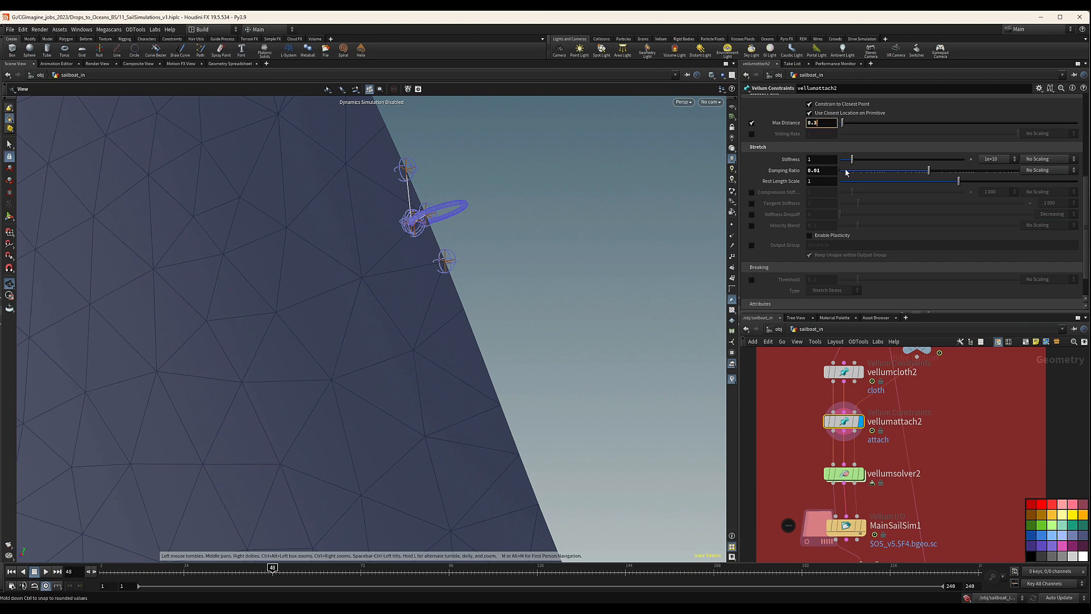
key(Return)
Examine the attachment constraints at the ring connectors along the genoa's edge and at the lower corners with the ropes.
scroll(348, 273, down, 5)
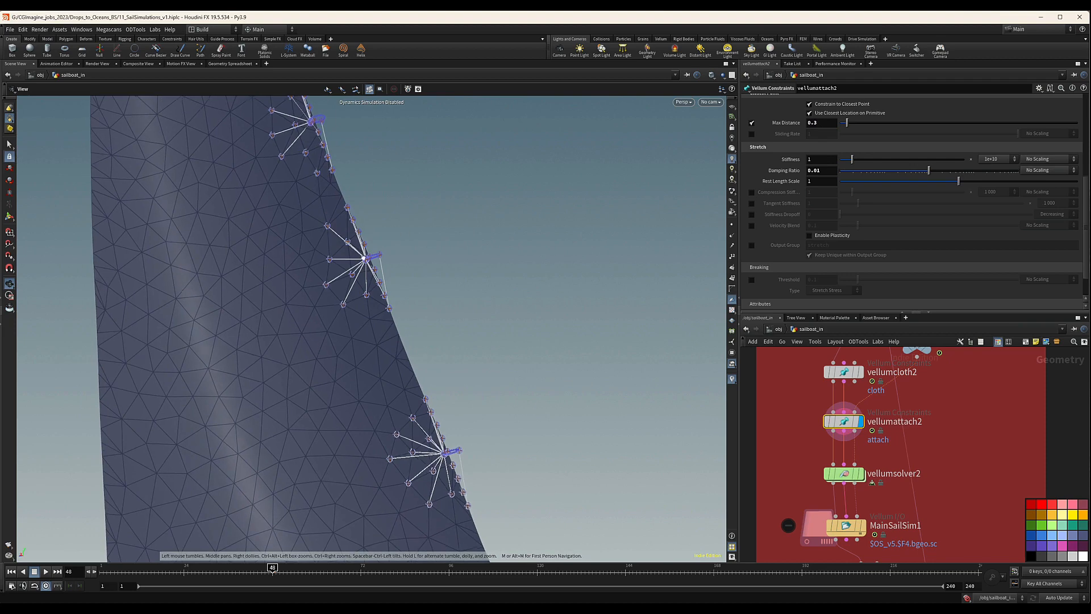
drag(365, 258, 328, 192)
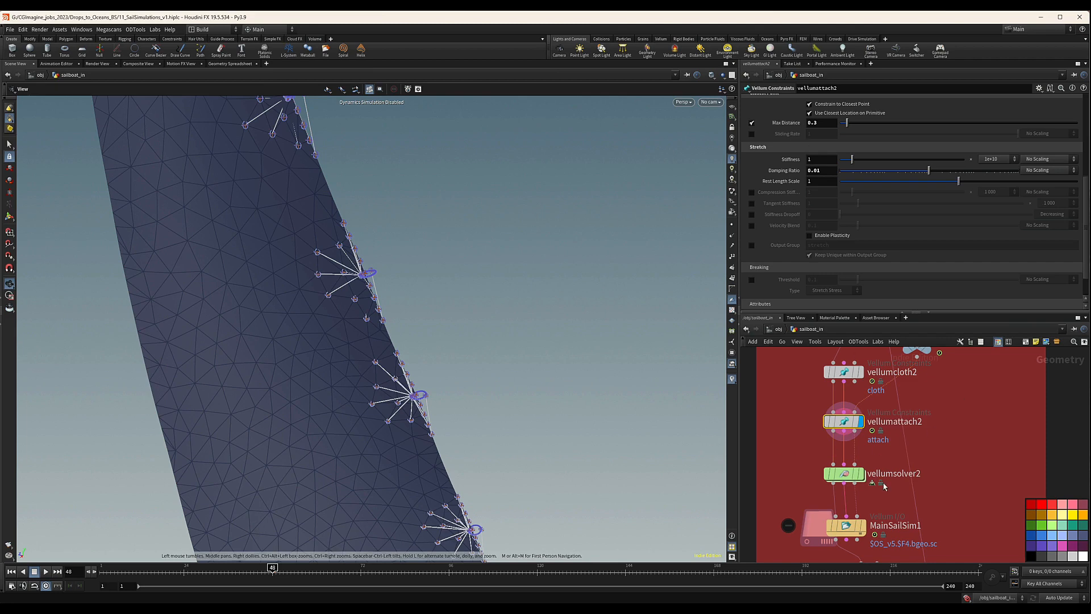
drag(341, 429, 278, 378)
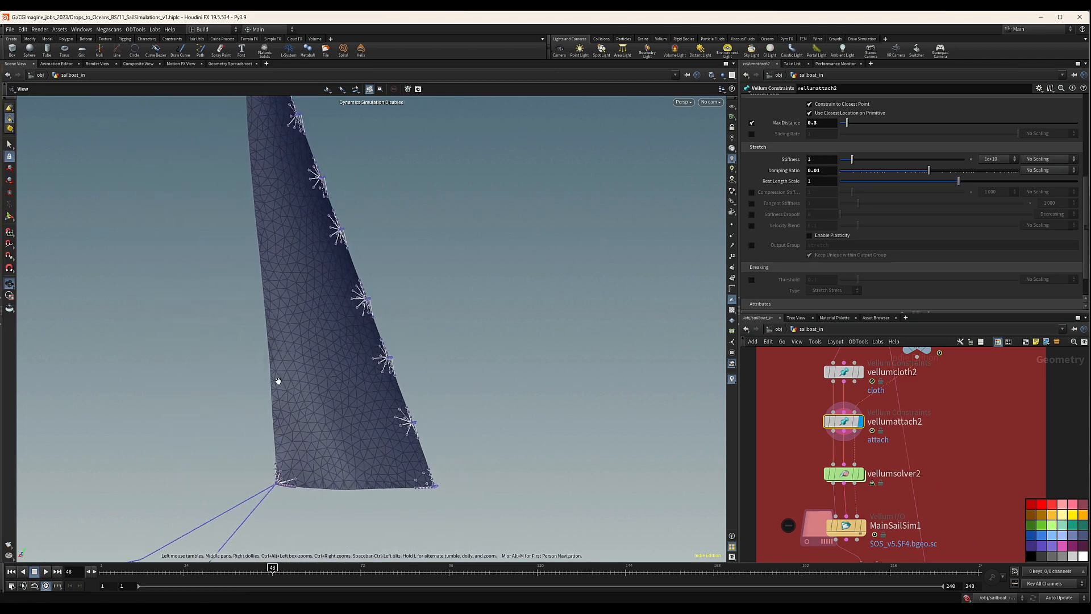
drag(425, 483, 265, 464)
right_drag(308, 473, 460, 399)
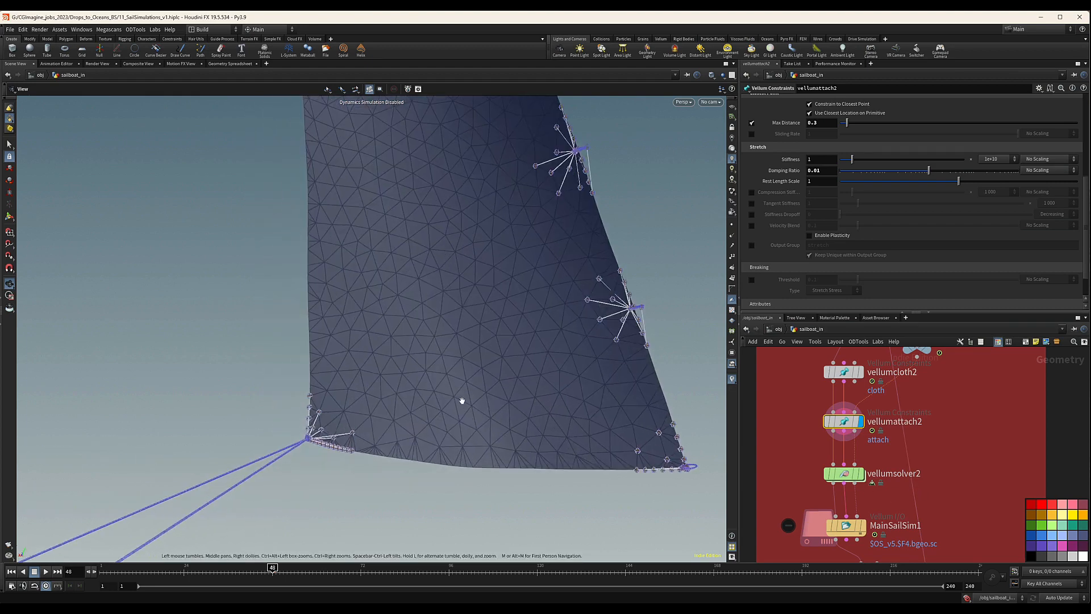
drag(337, 433, 347, 451)
middle_drag(346, 451, 409, 355)
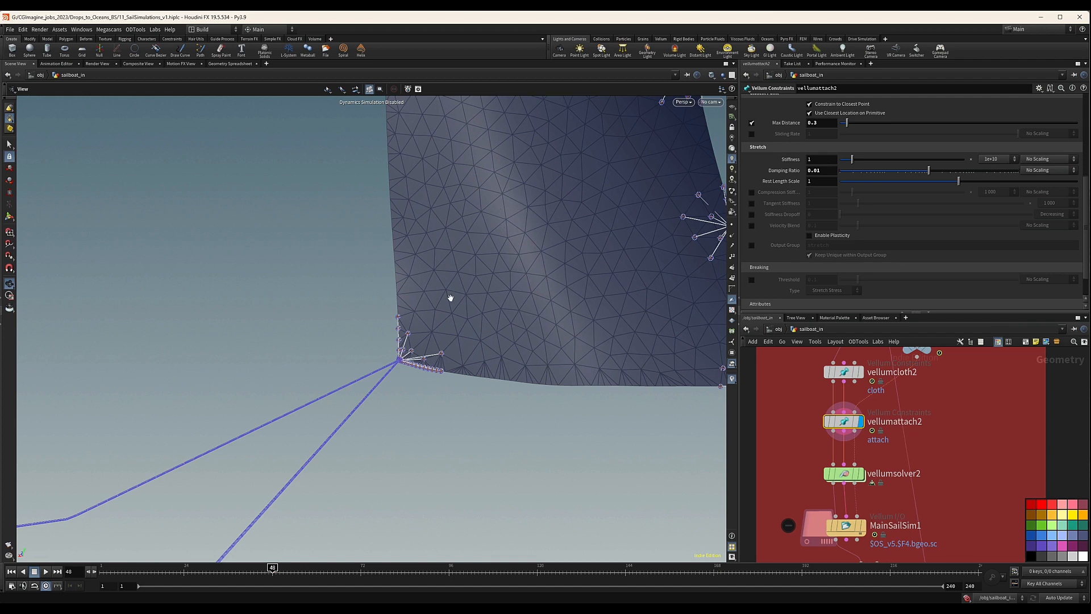
Select vellumsolver2 and display its simulation result.
scroll(956, 435, down, 3)
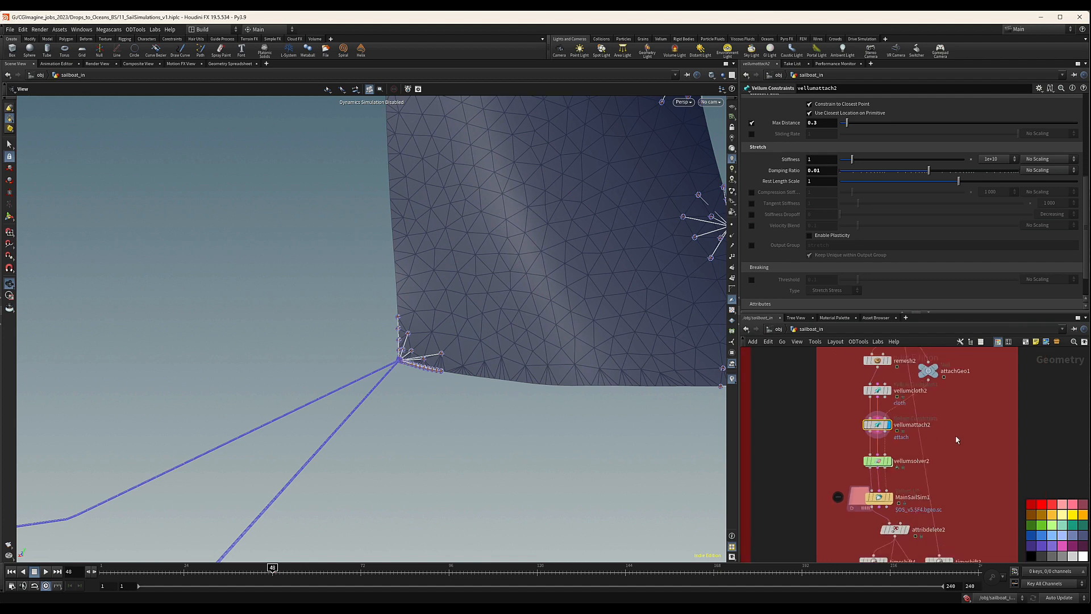
drag(804, 408, 892, 432)
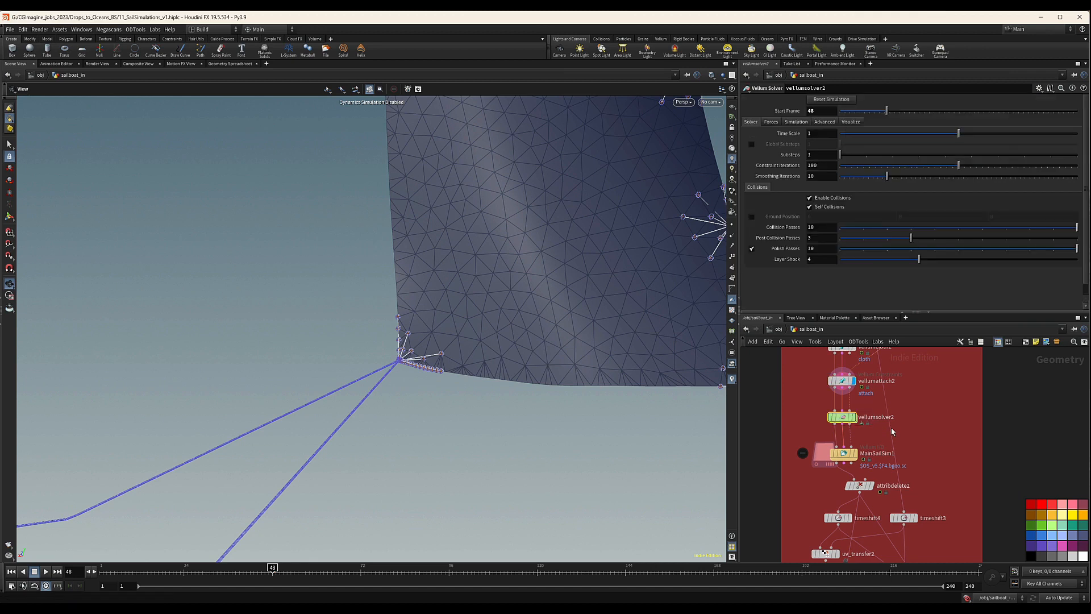
click(853, 417)
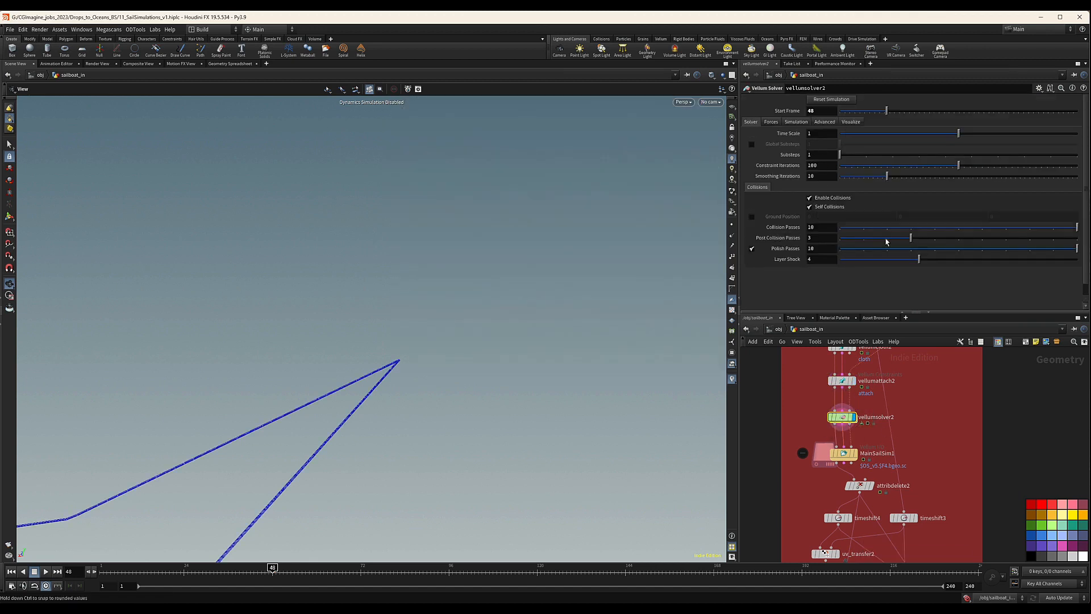
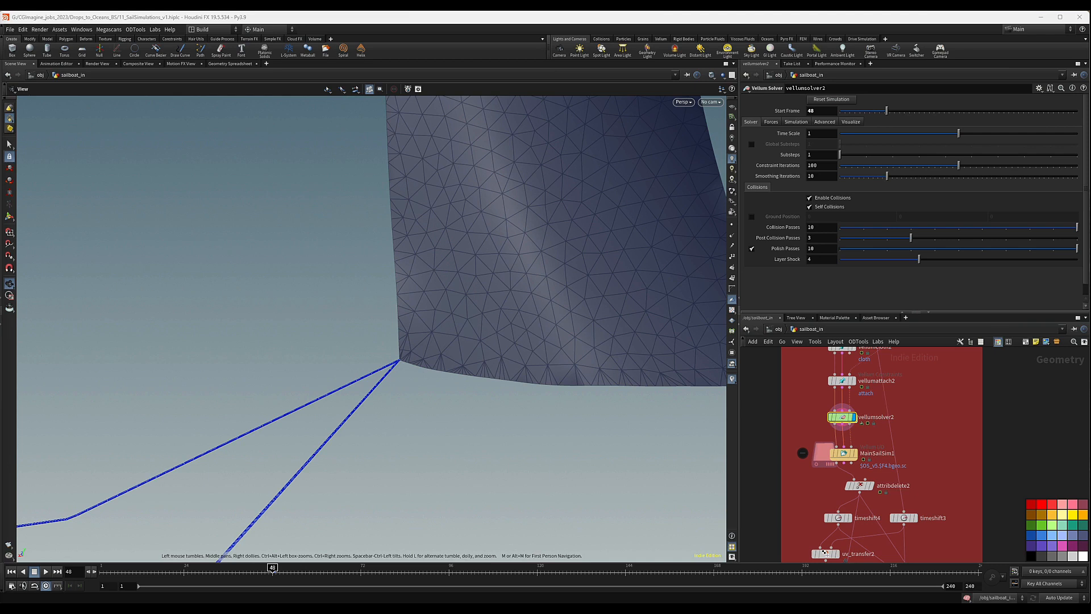
Rename the Vellum I/O node MainSailSim1 below vellumsolver2 as GenoaSailSim.
middle_drag(816, 467, 821, 409)
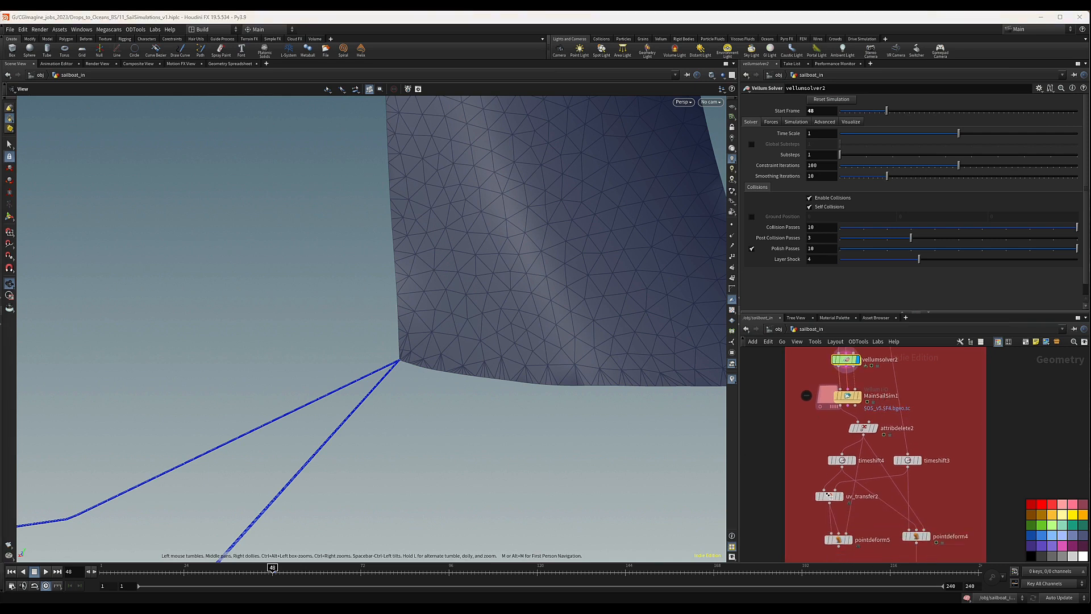
double_click(877, 396)
drag(876, 396, 864, 397)
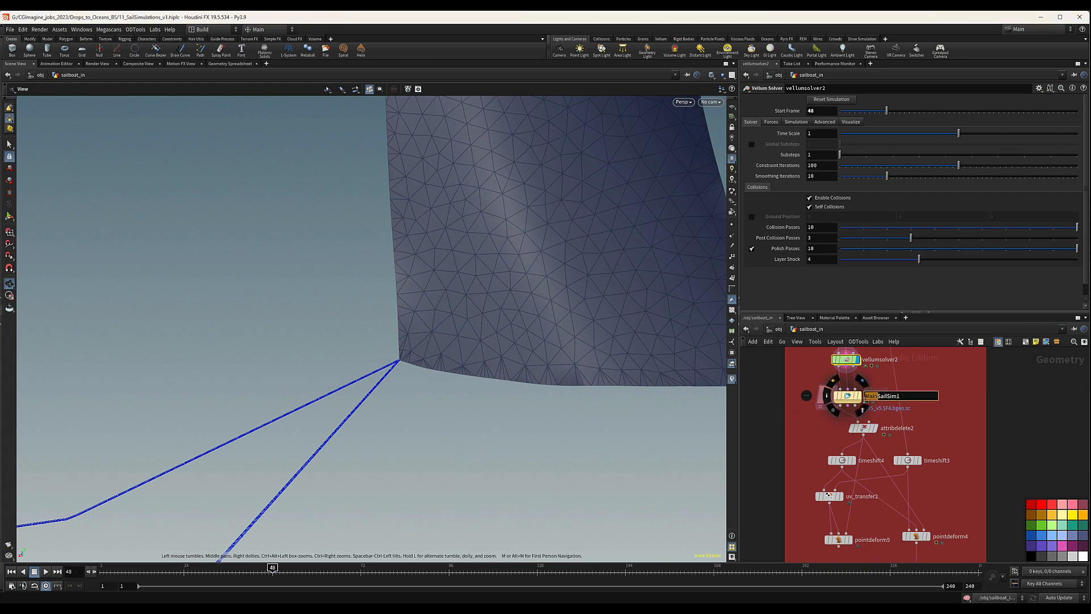
text(Genoa)
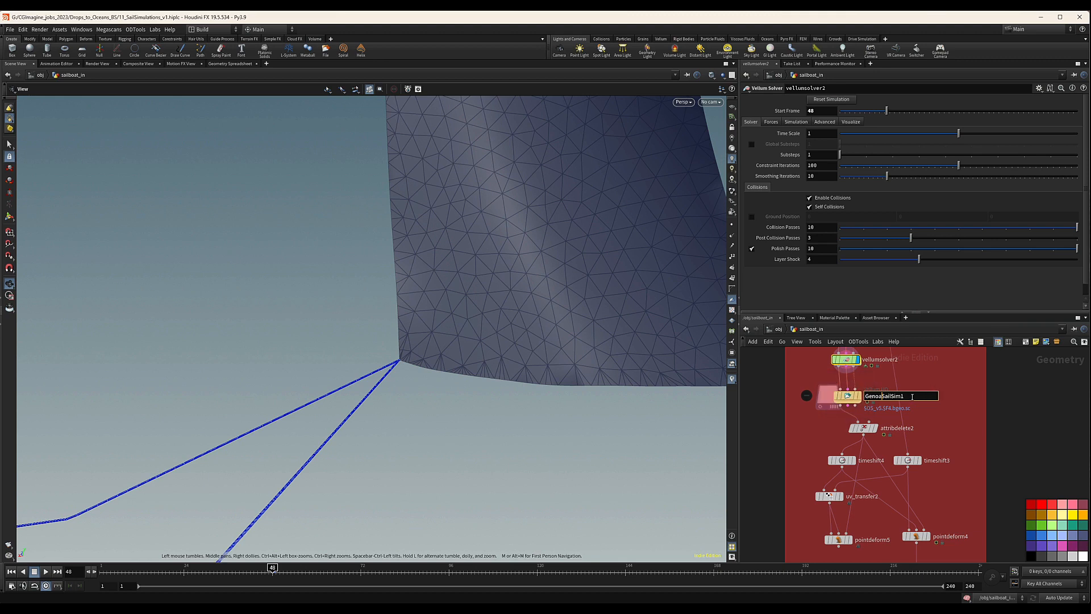
key(Return)
Select GenoaSailSim, display its cached simulation and move the timeline to frame 115.
scroll(965, 417, down, 5)
middle_drag(964, 416, 937, 414)
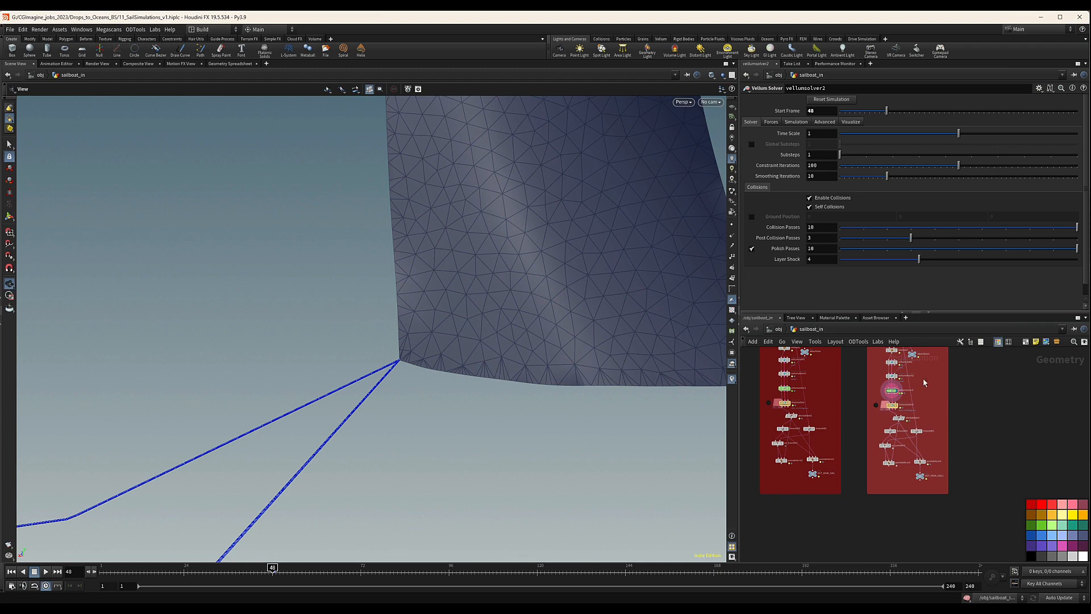
middle_drag(933, 411, 943, 439)
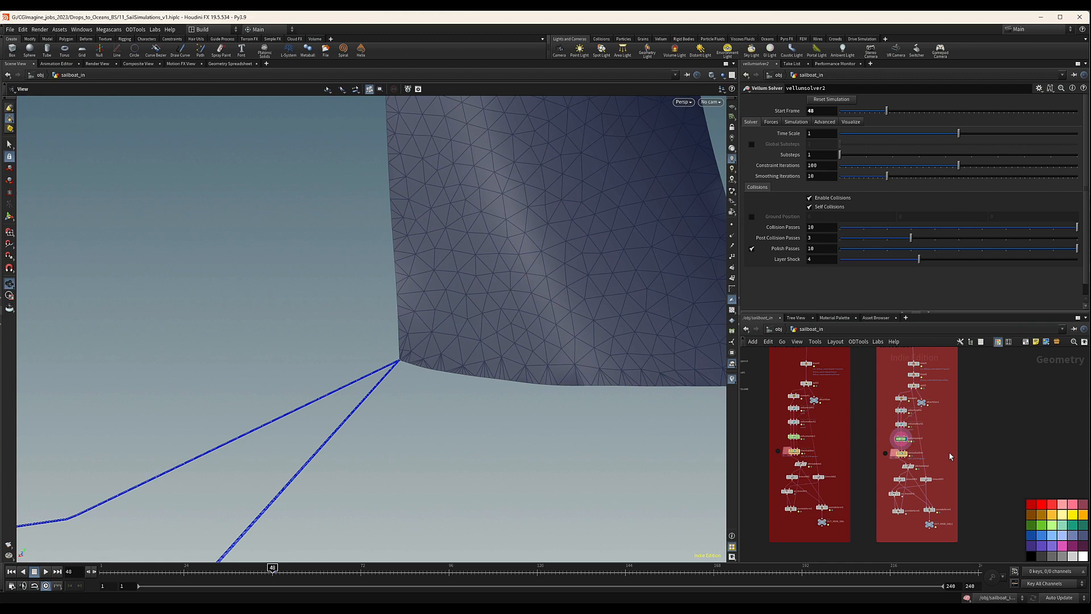
scroll(949, 453, up, 4)
click(870, 445)
middle_drag(910, 483, 912, 441)
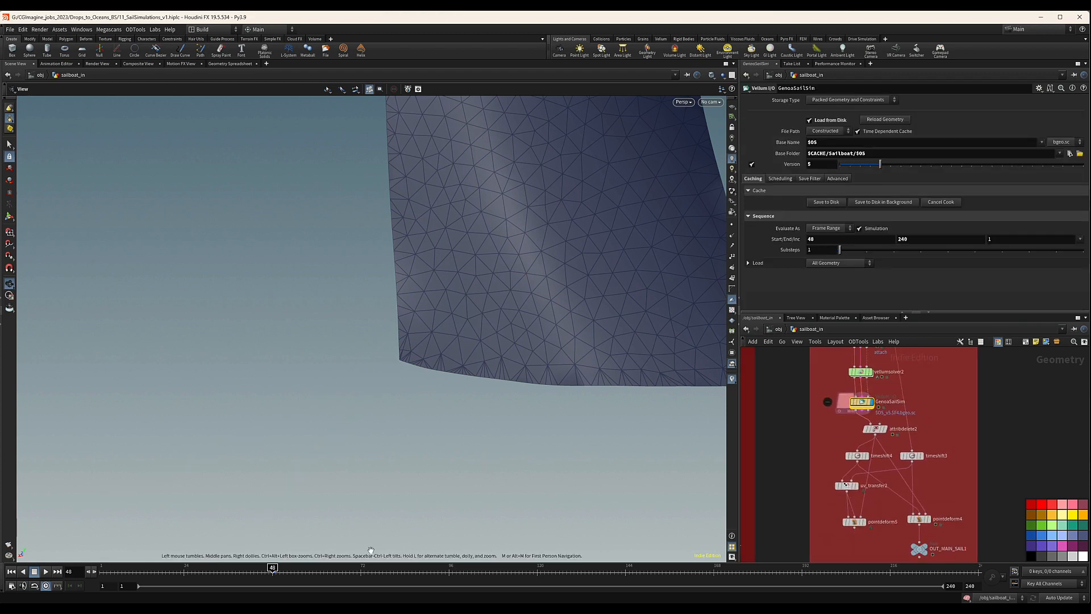
drag(274, 567, 430, 567)
right_drag(568, 335, 319, 373)
drag(430, 568, 516, 570)
middle_drag(506, 181, 447, 293)
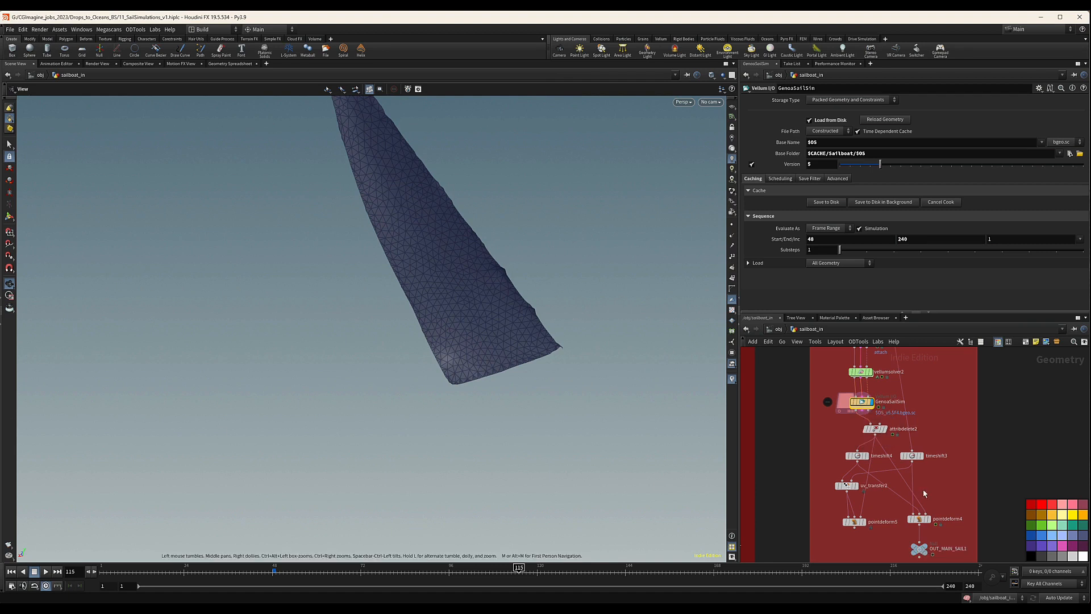
Display pointdeform4 and compare its dense deformed sail with the simulated triangle mesh.
scroll(920, 491, up, 5)
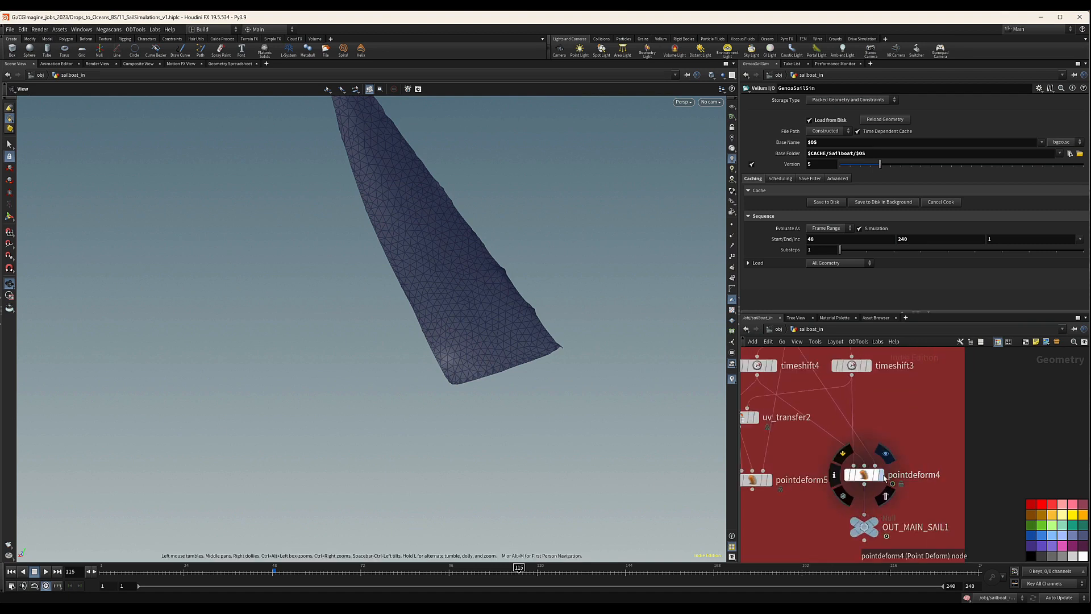
click(884, 477)
drag(909, 475, 853, 493)
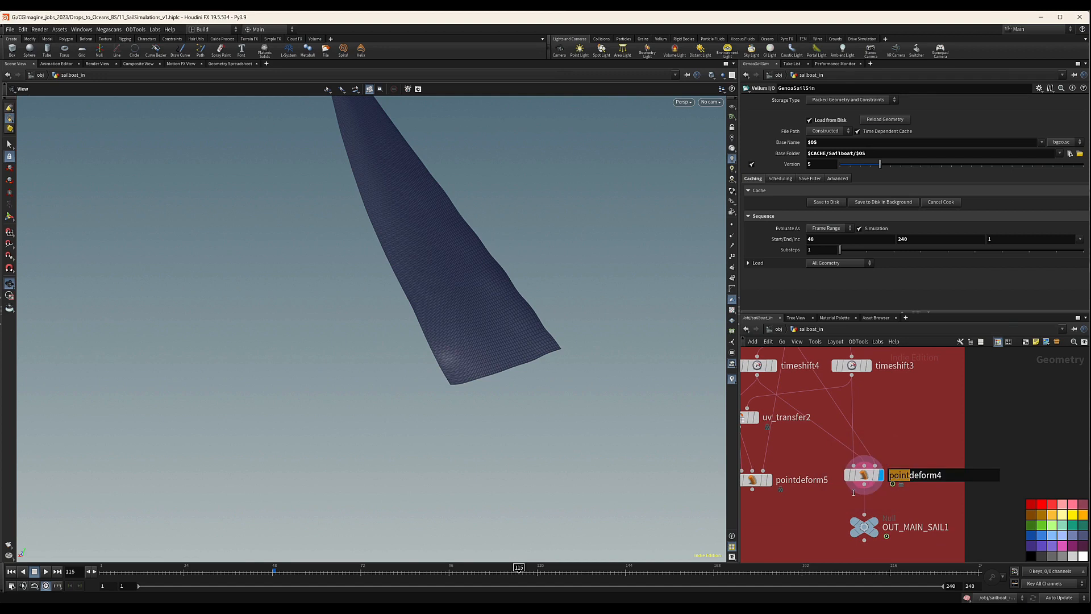
drag(909, 439, 798, 521)
drag(488, 276, 480, 213)
middle_drag(881, 408, 894, 376)
click(826, 362)
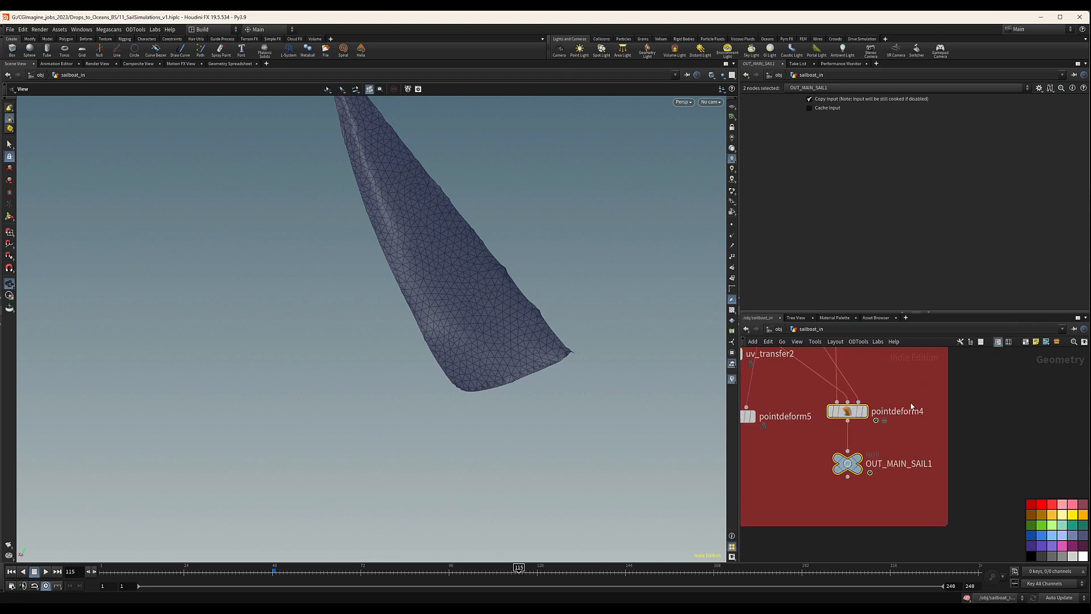
click(867, 411)
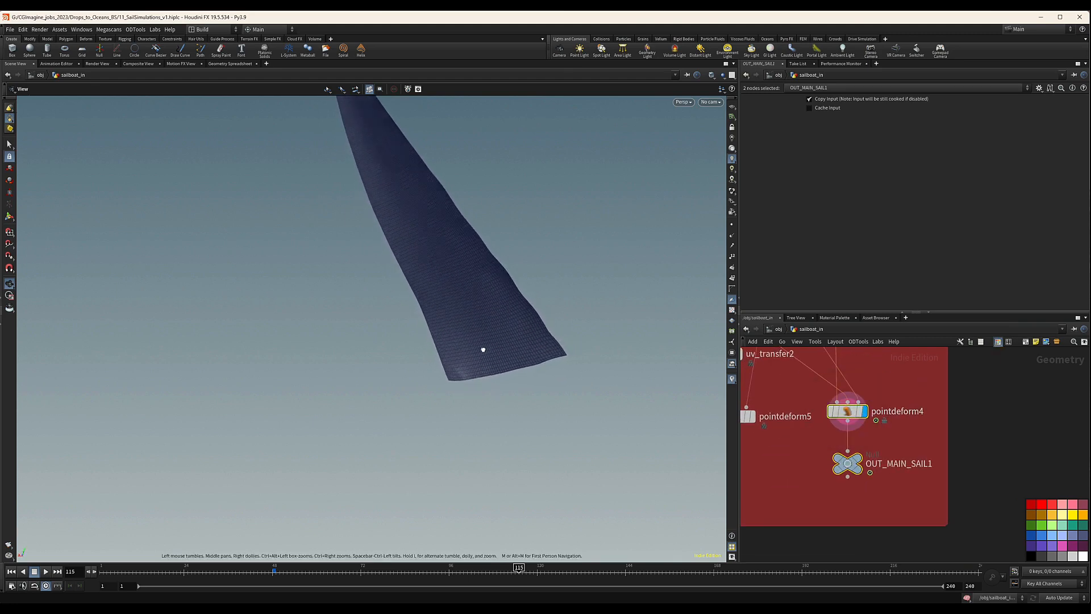
Show attachGeo1 as reference geometry and check the deformed sail's lower corner against the ropes.
drag(483, 349, 487, 347)
right_drag(467, 361, 538, 409)
drag(416, 415, 383, 429)
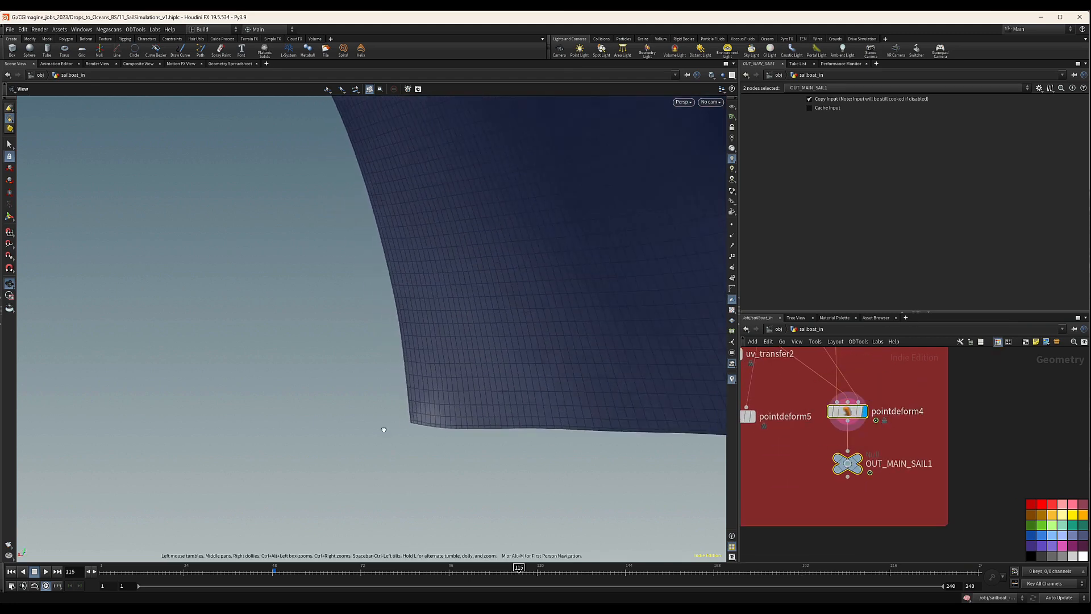
scroll(864, 433, down, 6)
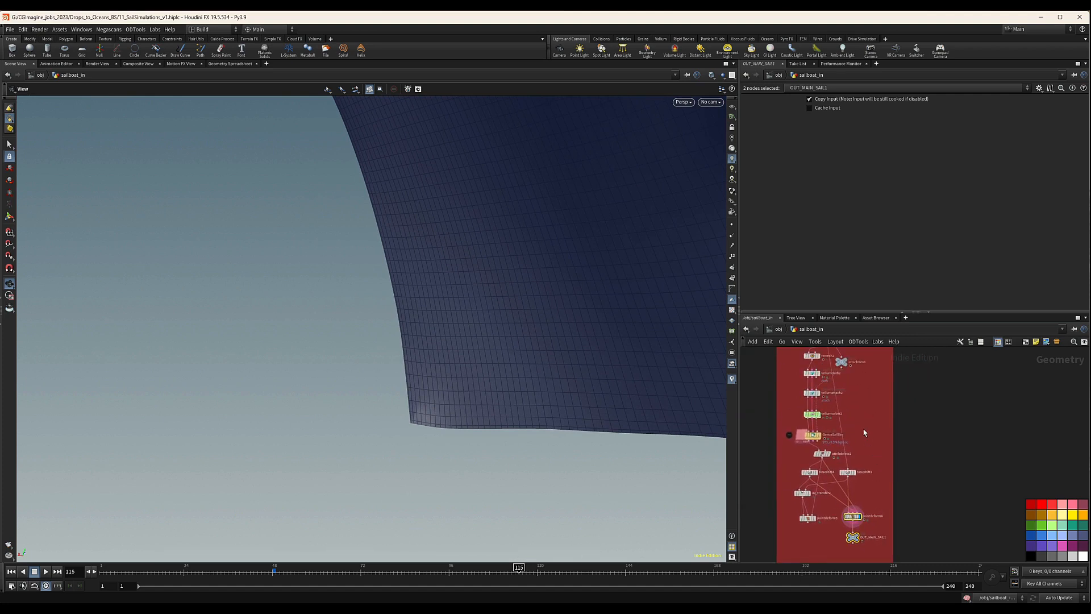
scroll(846, 375, up, 5)
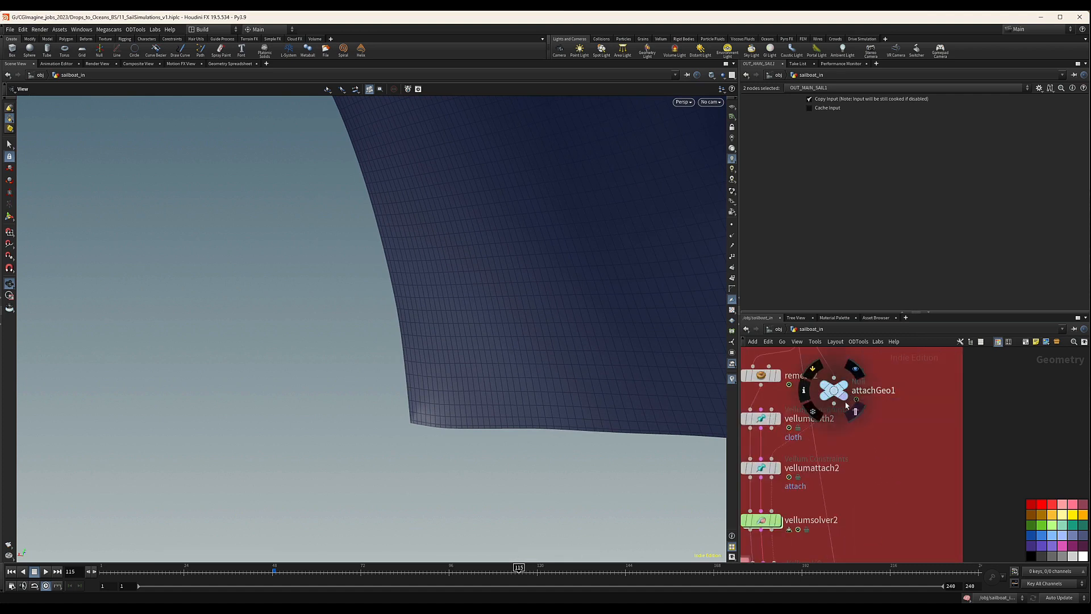
drag(413, 423, 454, 422)
scroll(886, 454, down, 6)
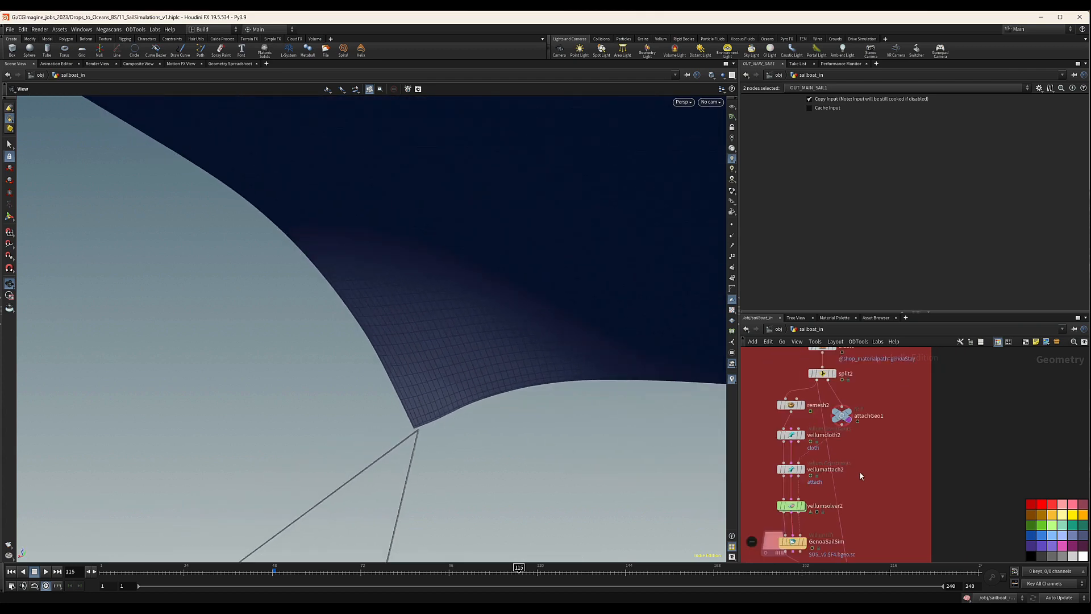
Display GenoaSailSim again and examine how the simulated mesh meets the ropes and rings.
middle_drag(915, 462, 897, 407)
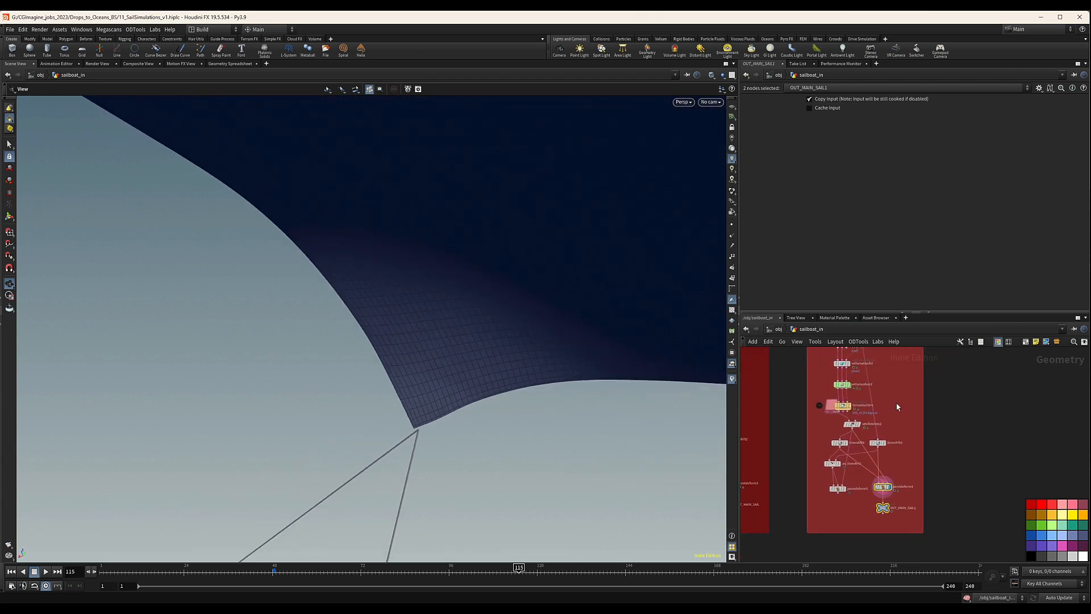
scroll(857, 406, up, 3)
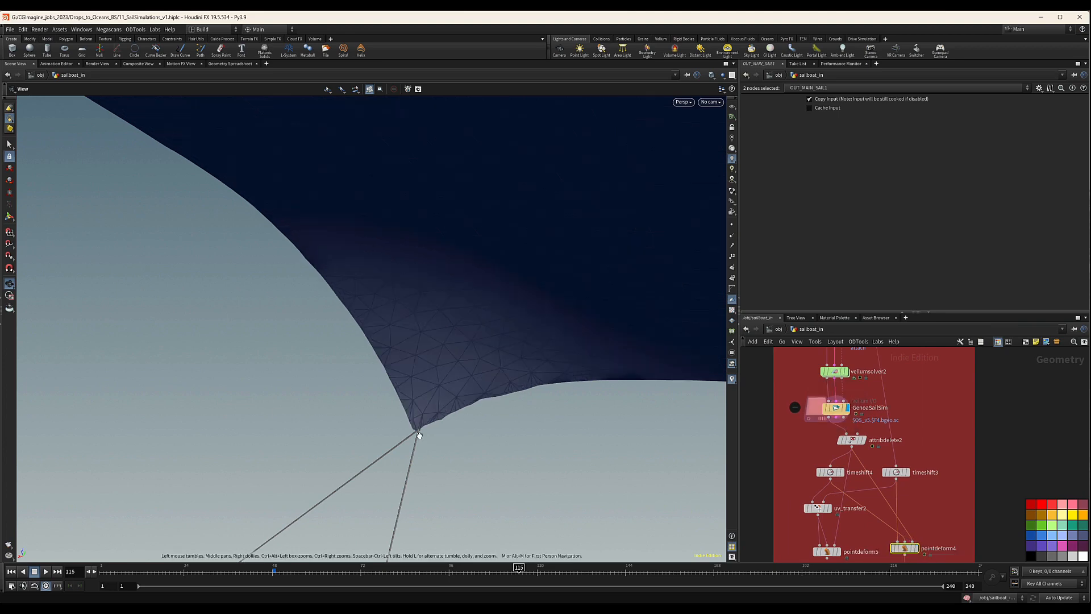
scroll(448, 414, up, 3)
drag(448, 414, 353, 395)
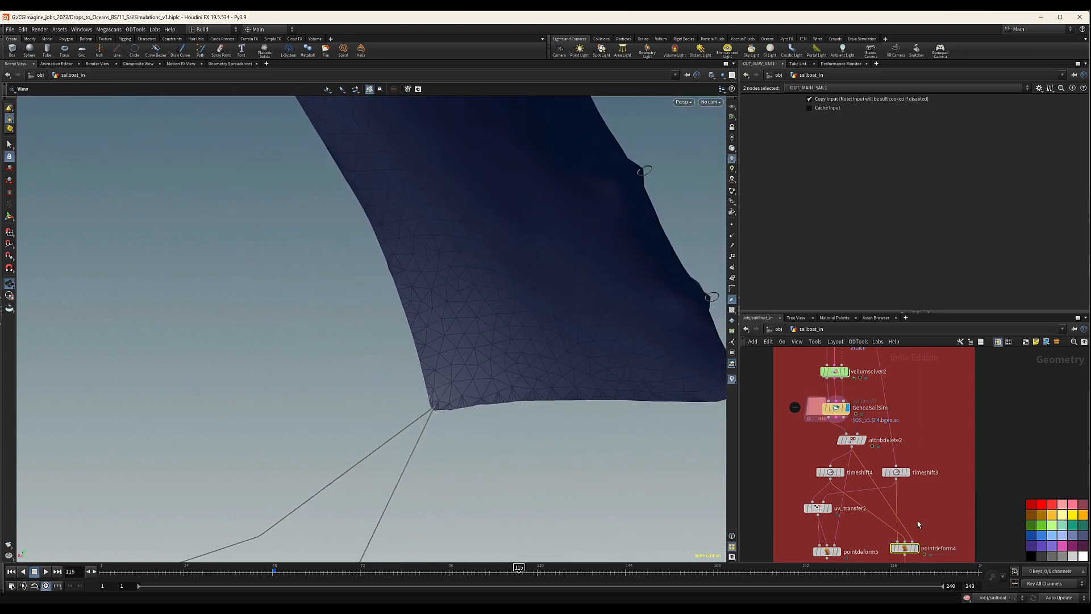
Select and display pointdeform5, and inspect its result at the rope corner and ring connectors.
middle_drag(922, 544, 912, 467)
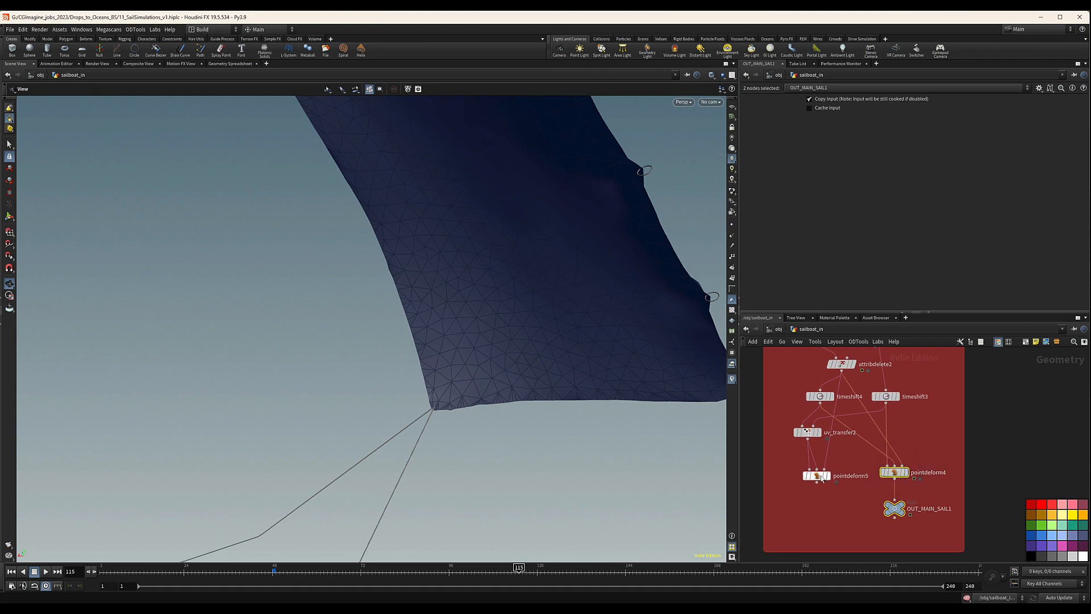
click(828, 477)
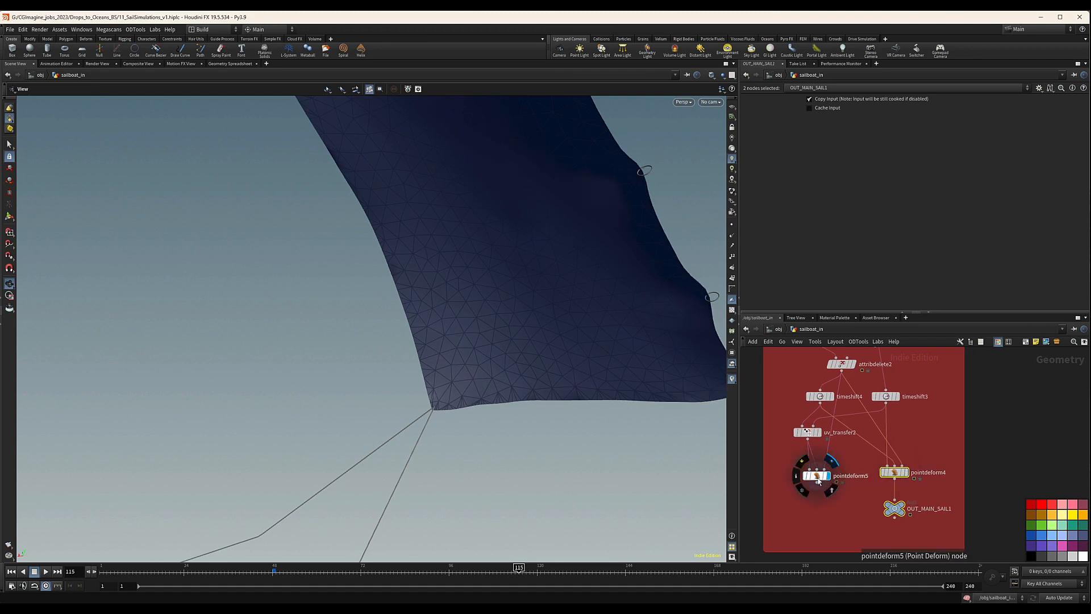
click(819, 482)
drag(519, 414, 647, 375)
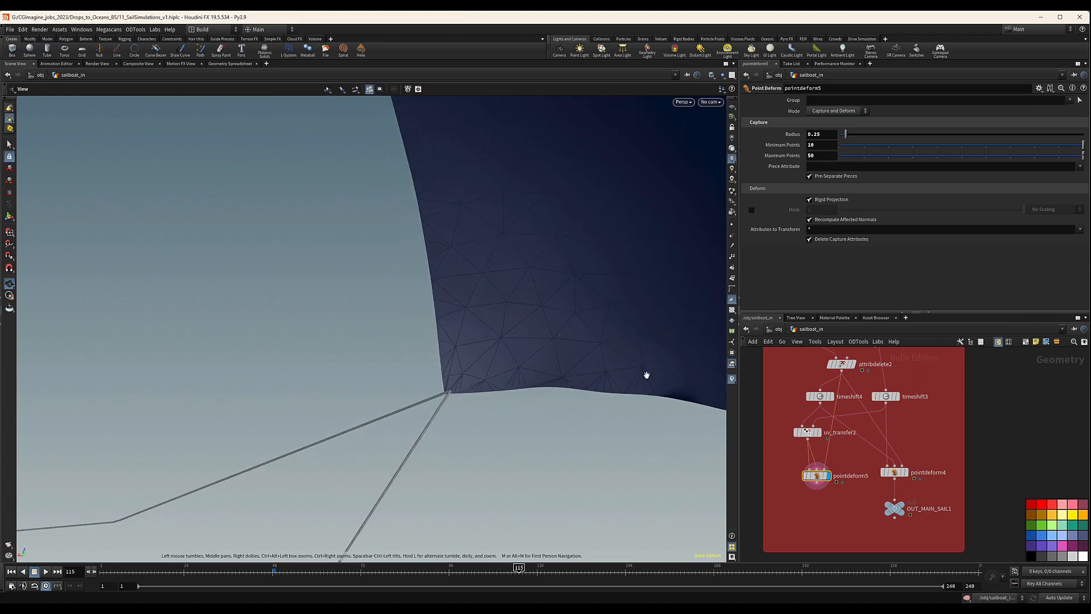
drag(546, 346, 474, 370)
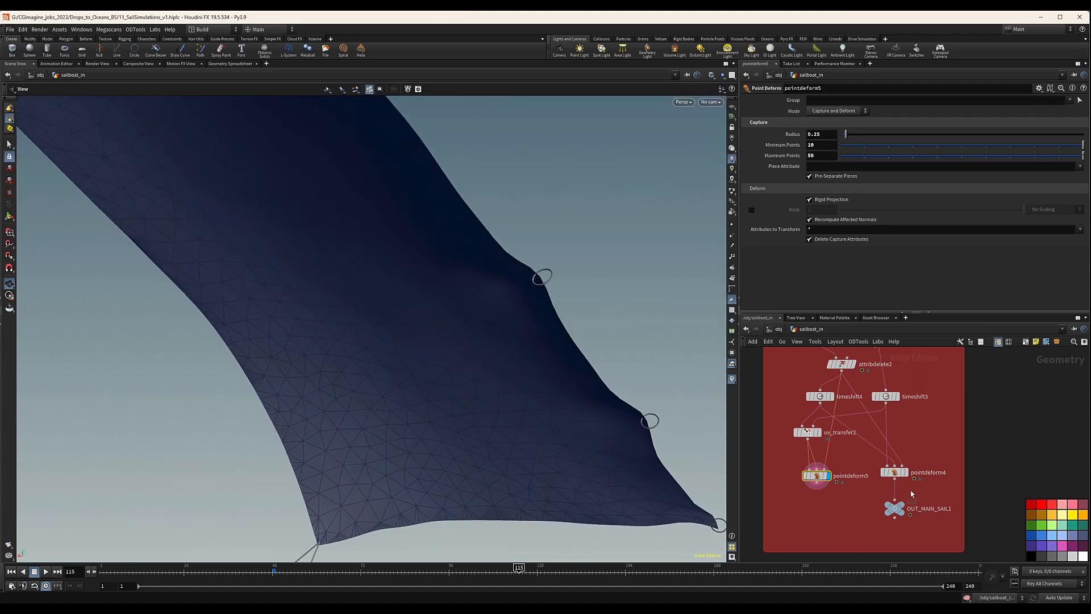
Display OUT_MAIN_SAIL1 and set pointdeform4's minimum points to 10.
mouse_move(908, 477)
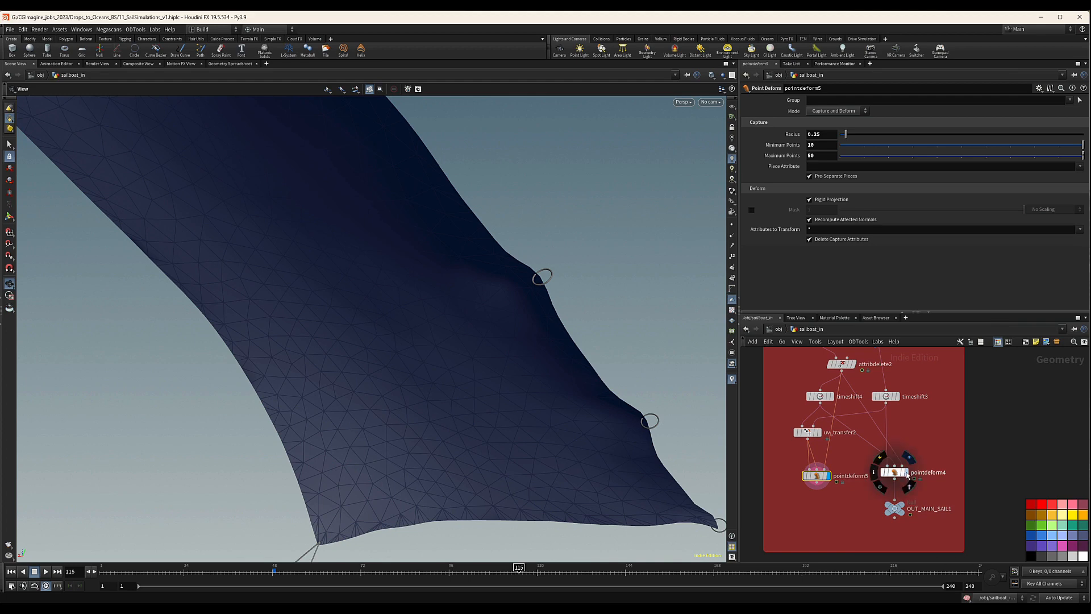
click(901, 504)
scroll(636, 419, up, 5)
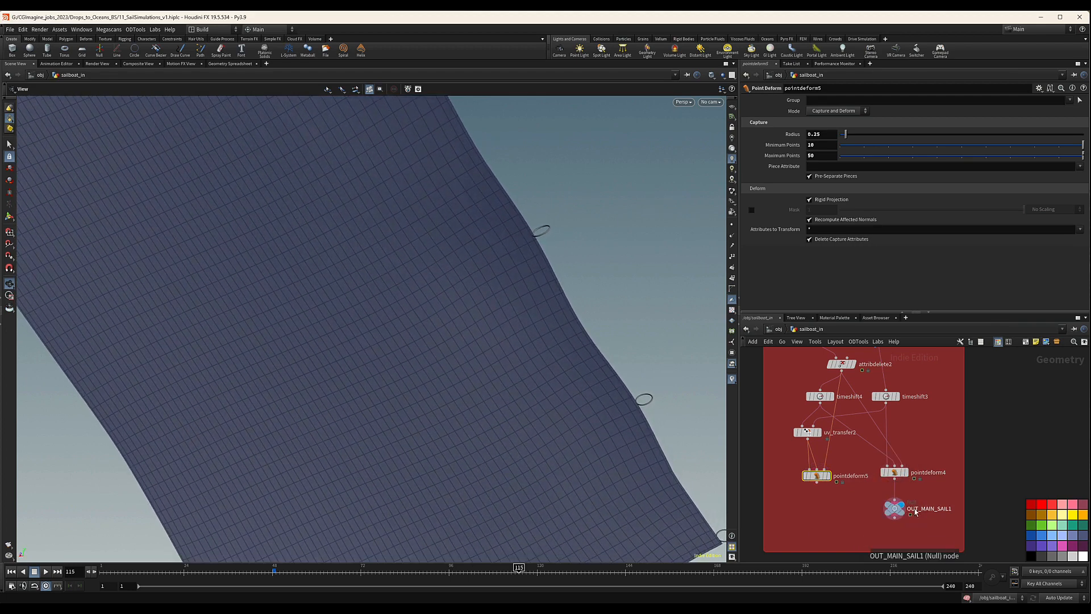
drag(927, 452, 892, 473)
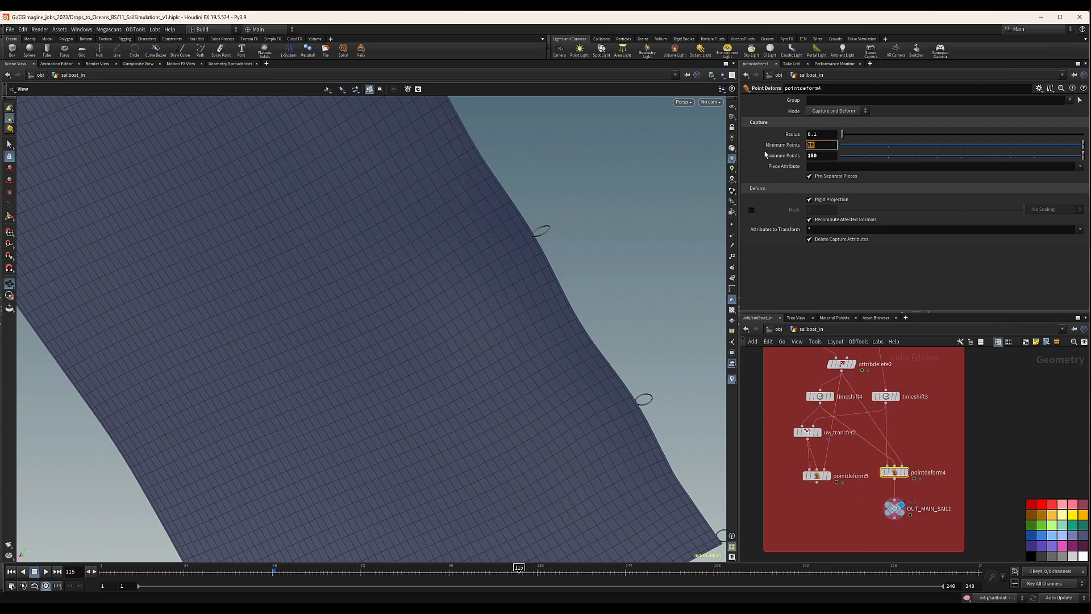
key(Return)
key(Return)
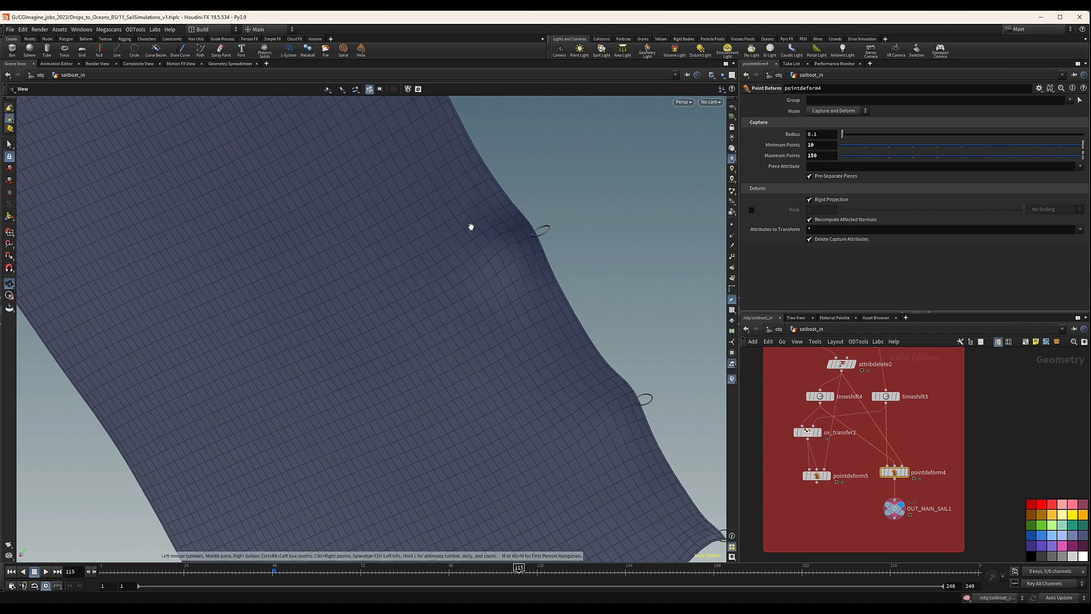
Check the whole deformed sail and set pointdeform4's maximum points to 100.
drag(470, 226, 464, 355)
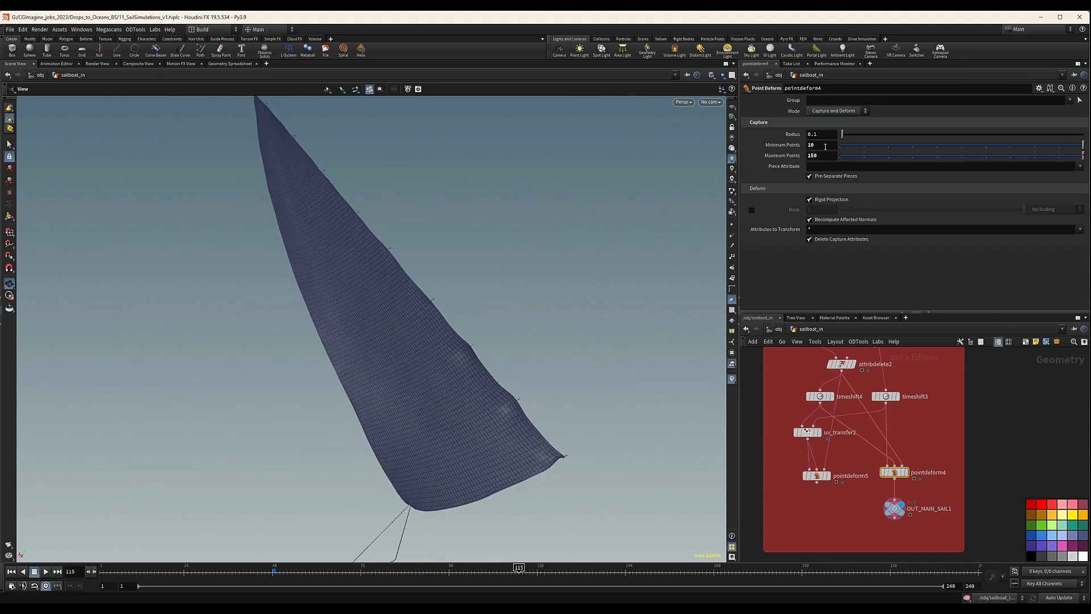
text(100)
key(Return)
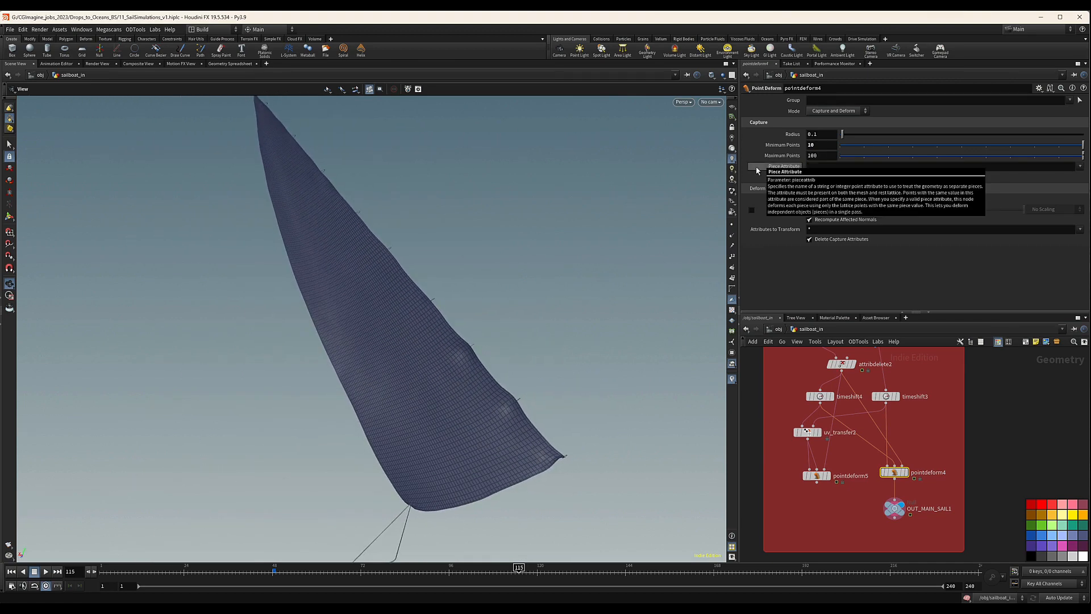
Try 20 minimum points on pointdeform4 and inspect the sail edge near the ring connectors.
click(830, 147)
mouse_move(794, 149)
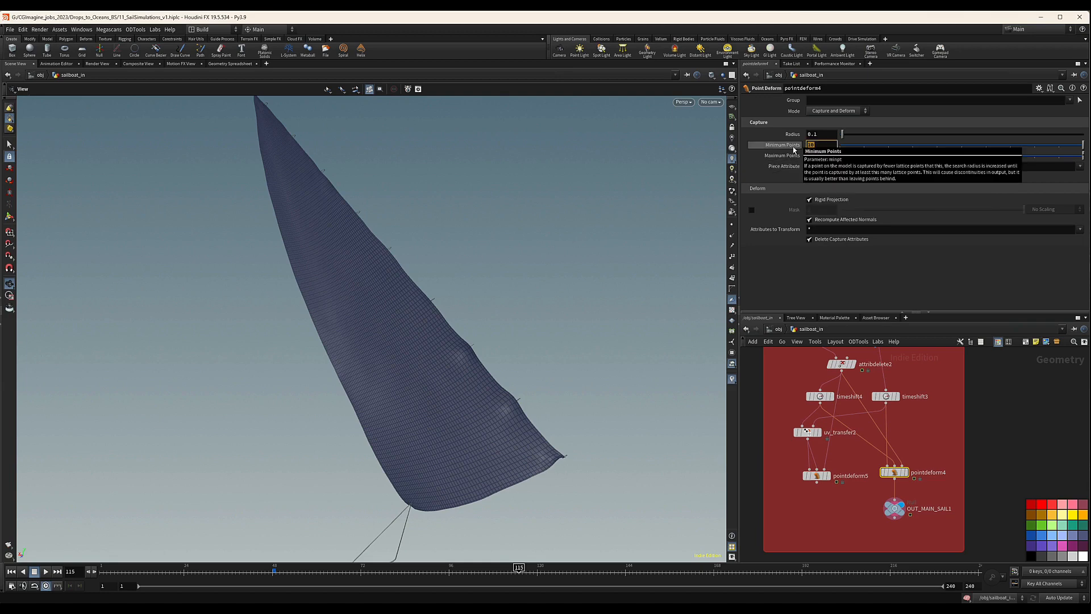
mouse_move(456, 378)
mouse_down()
mouse_move(377, 390)
mouse_move(442, 393)
mouse_up()
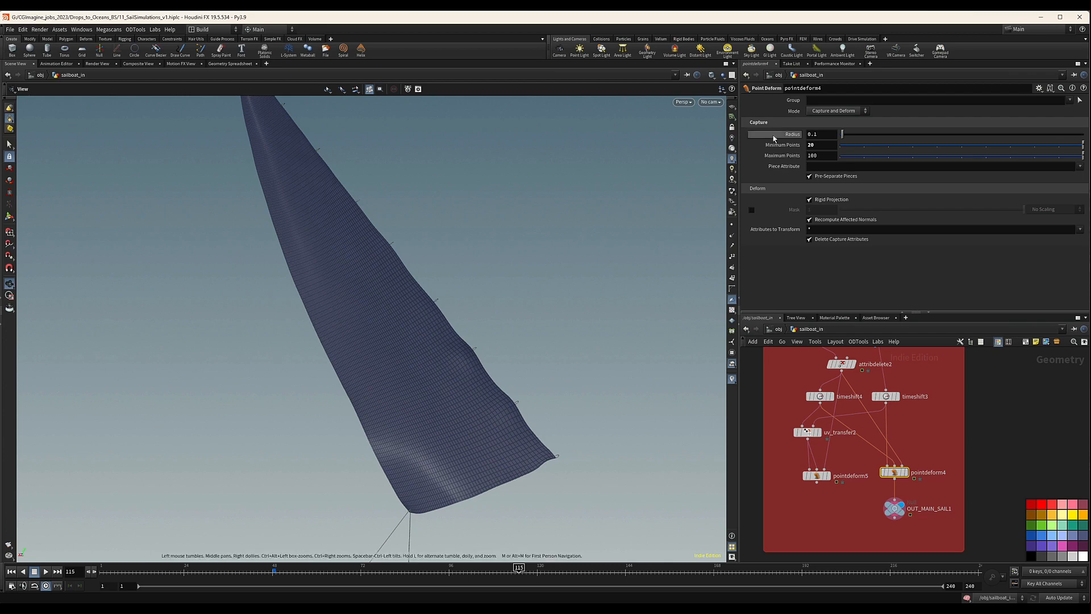
mouse_move(378, 273)
mouse_down()
mouse_move(375, 324)
mouse_move(359, 312)
mouse_up()
scroll(358, 313, up, 5)
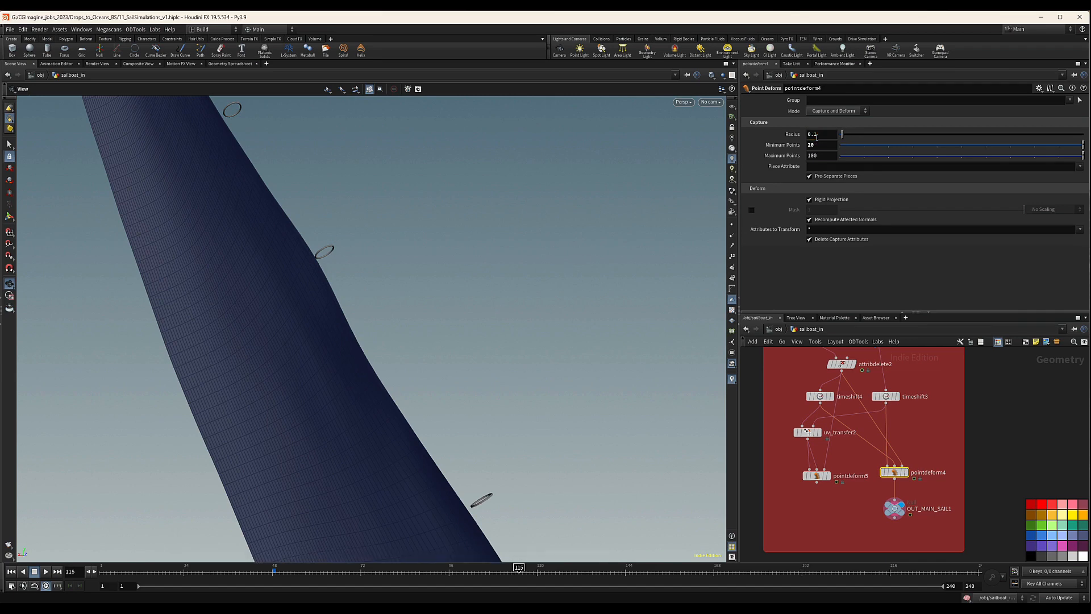
drag(478, 373, 469, 409)
Set pointdeform4's minimum points back to 10.
click(822, 144)
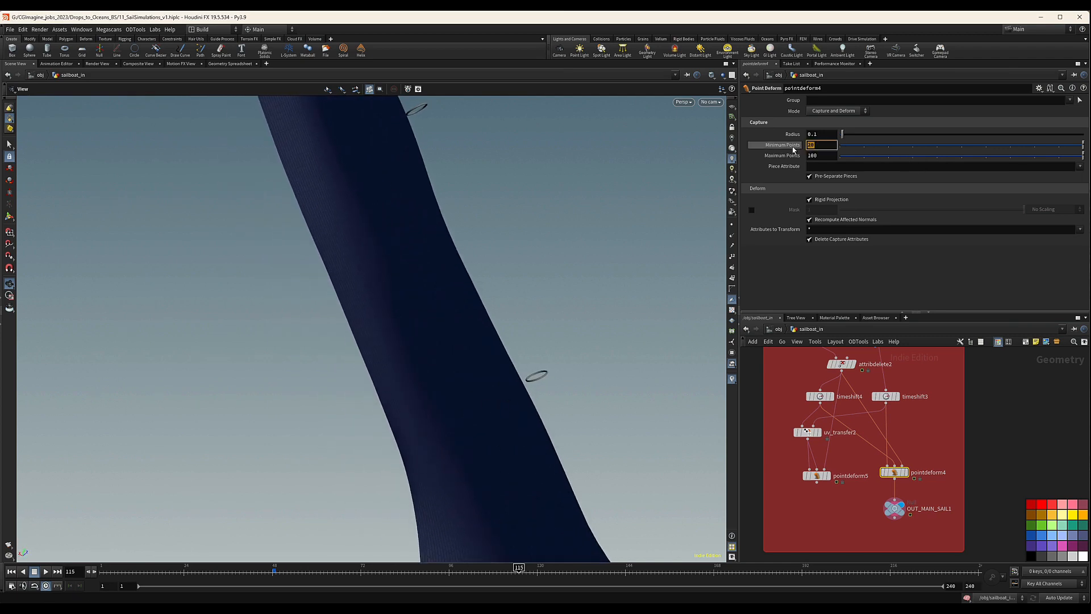
text(10)
key(Return)
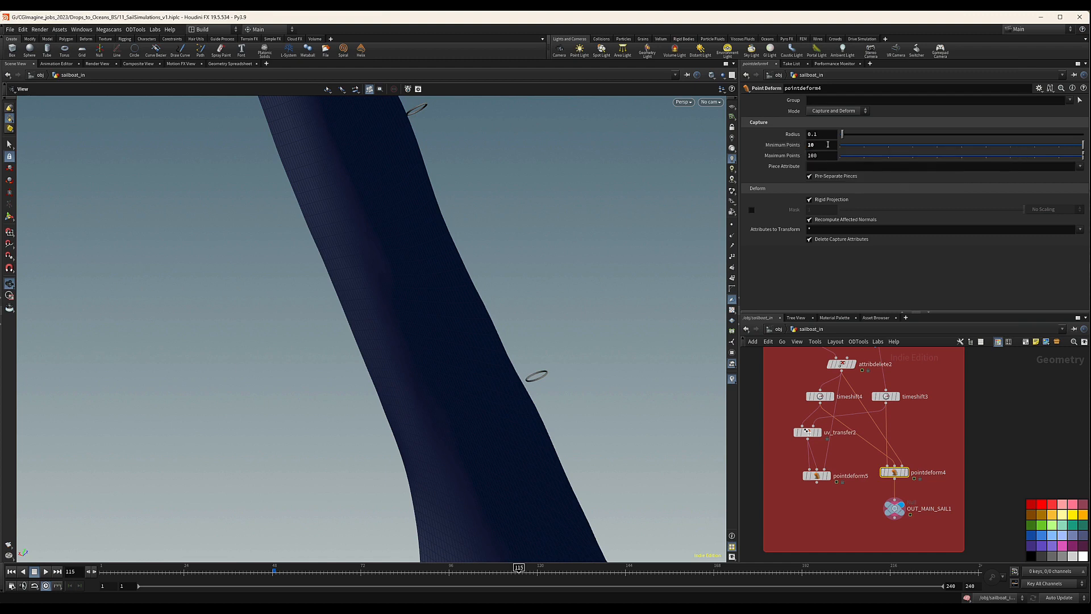
Try 50 minimum points on pointdeform4, then restore the value of 10.
drag(828, 144, 802, 145)
key(Return)
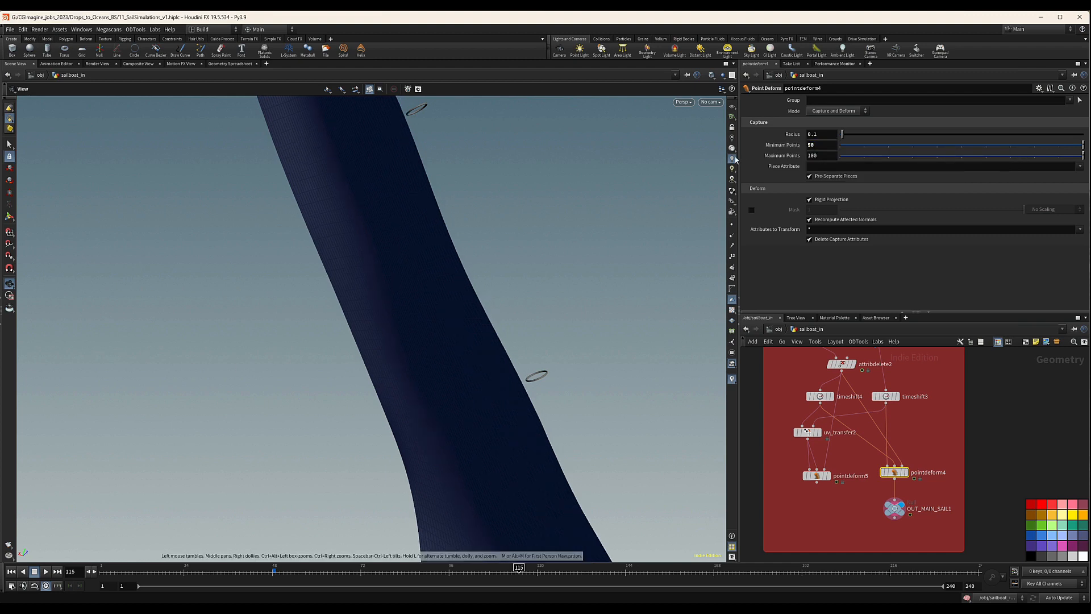
text(0)
key(Return)
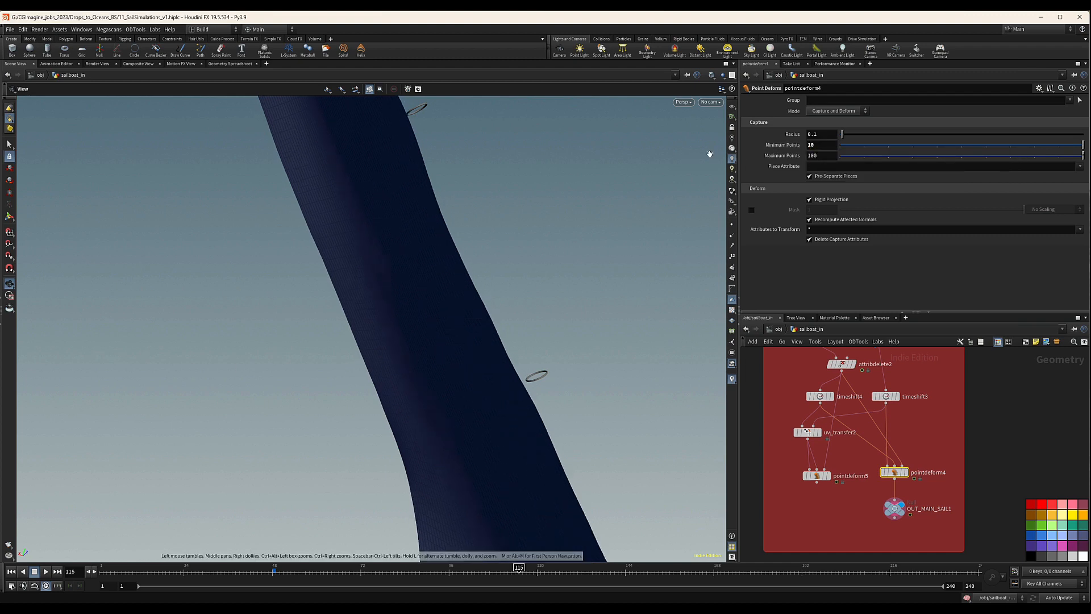
Display the cached GenoaSailSim result and inspect the low-resolution sail's edge near the ring connectors.
scroll(851, 392, down, 4)
middle_drag(851, 389, 859, 426)
scroll(857, 407, up, 6)
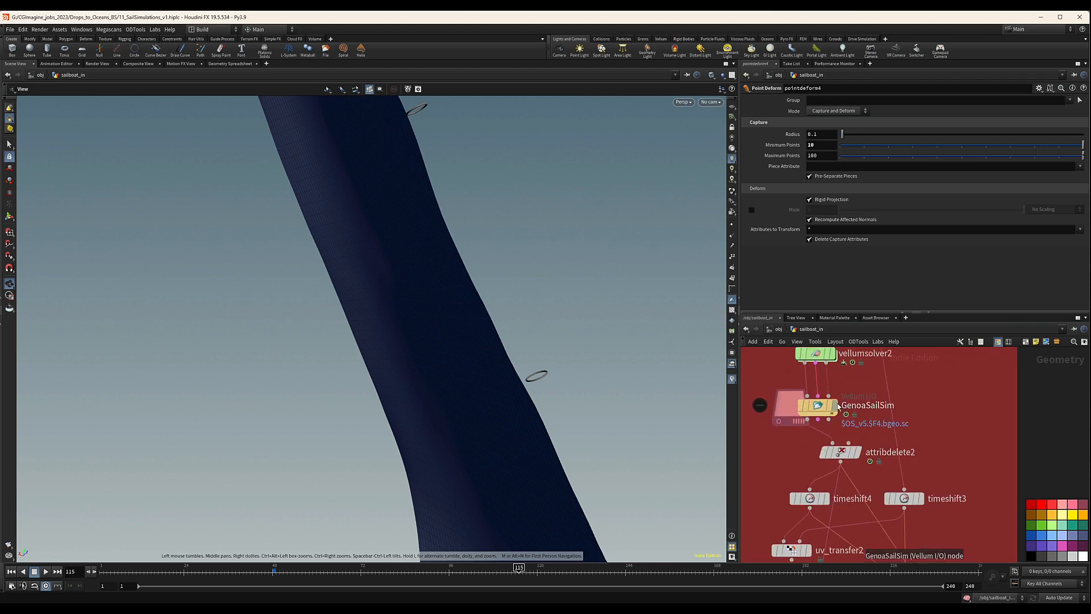
click(836, 406)
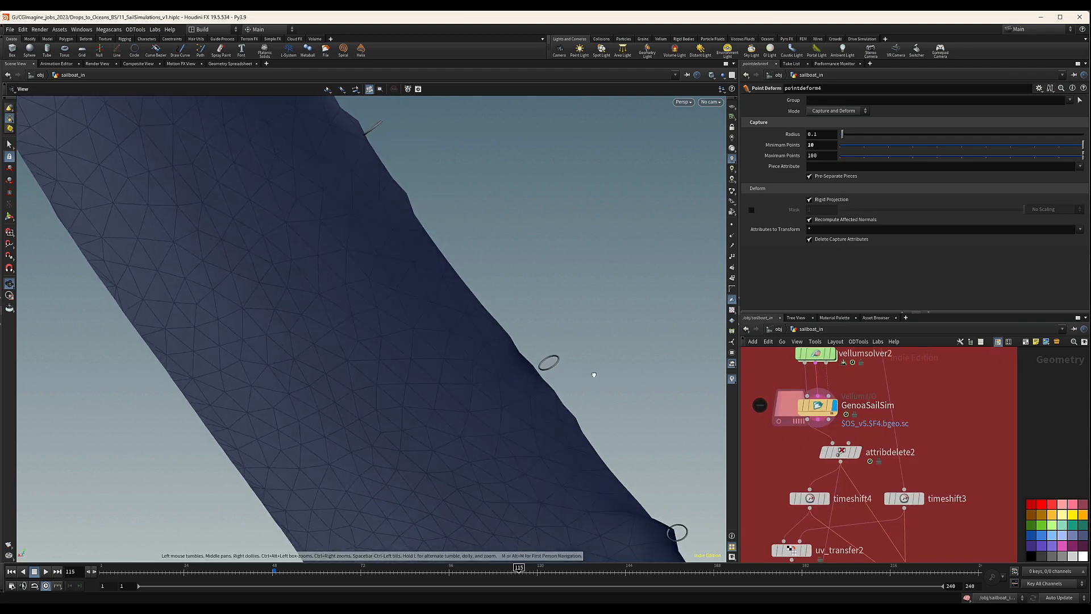
mouse_move(637, 353)
mouse_down()
mouse_move(468, 407)
mouse_move(382, 361)
mouse_move(629, 319)
mouse_move(621, 397)
mouse_move(677, 443)
mouse_move(459, 417)
mouse_move(565, 384)
mouse_move(564, 374)
mouse_up()
drag(486, 279, 570, 394)
Display the OUT_MAIN_SAIL1 output in the genoa network and view the whole high-resolution sail.
scroll(937, 435, down, 3)
middle_drag(938, 436, 895, 376)
click(869, 456)
click(897, 458)
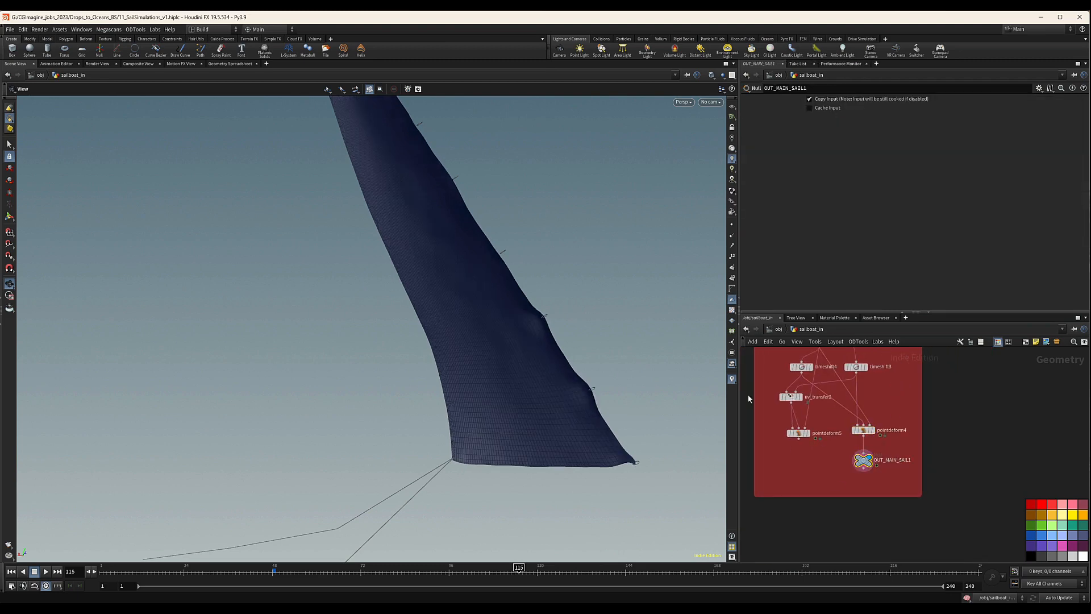
drag(545, 333, 583, 412)
Look through Cam_Mid_Shot1 and scrub the genoa sail's motion from frame 72 to frame 109.
click(710, 101)
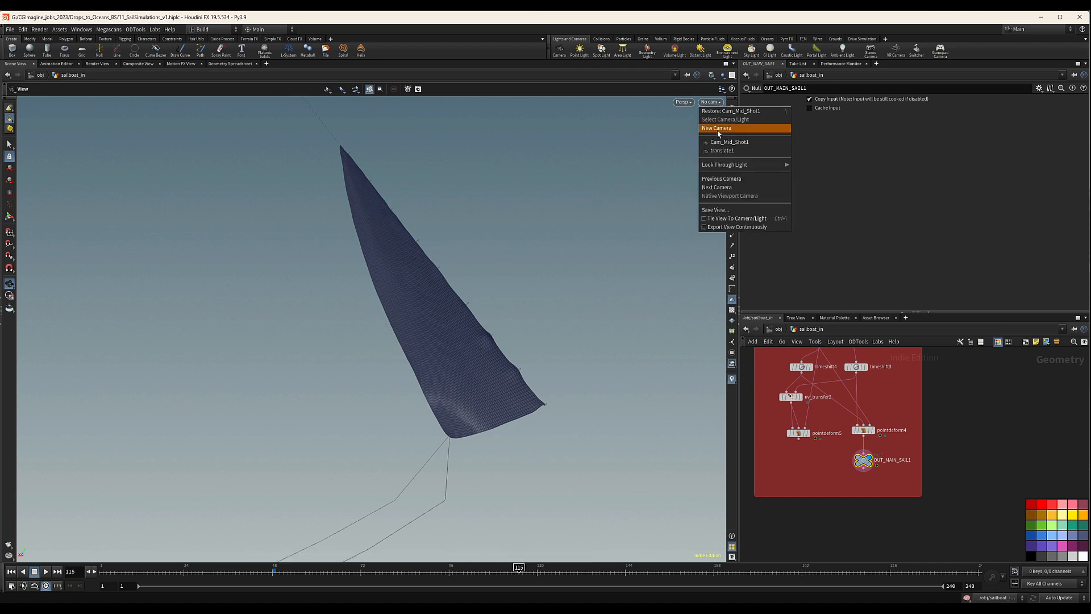
click(723, 137)
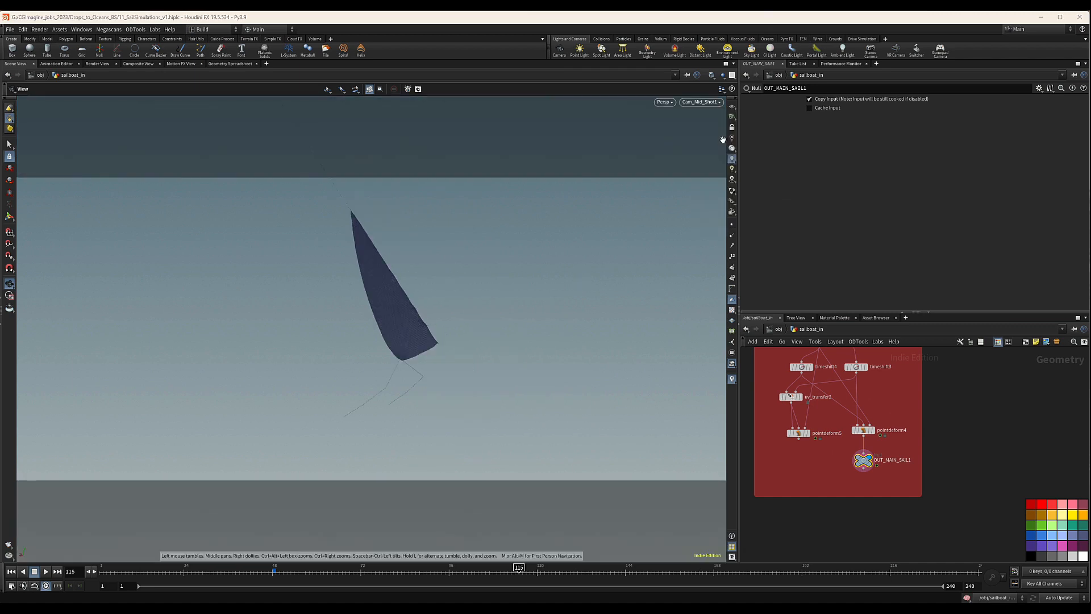
click(361, 571)
click(395, 573)
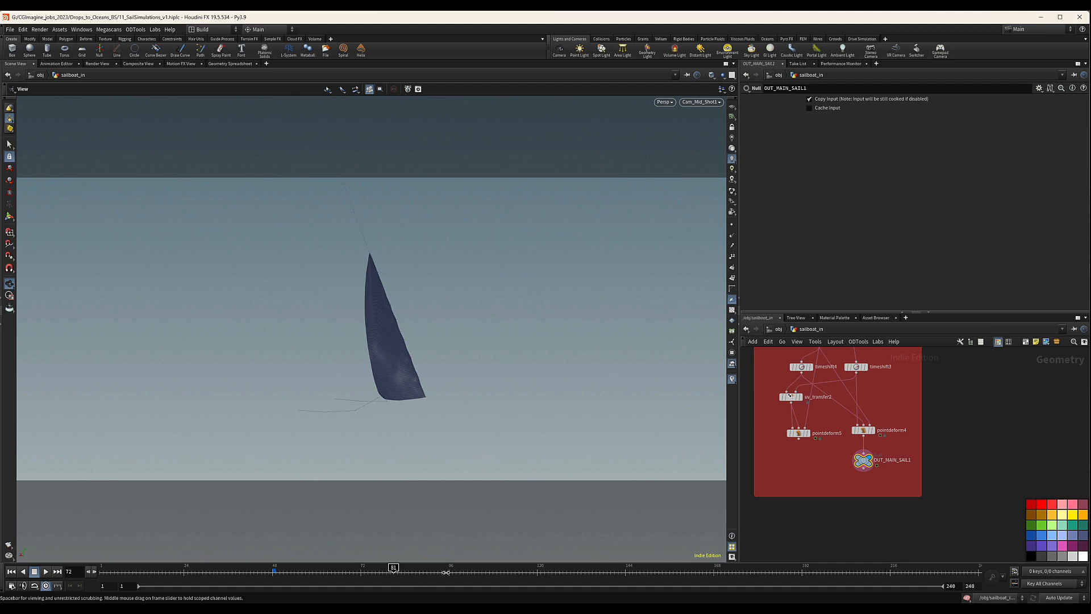
drag(445, 572, 498, 578)
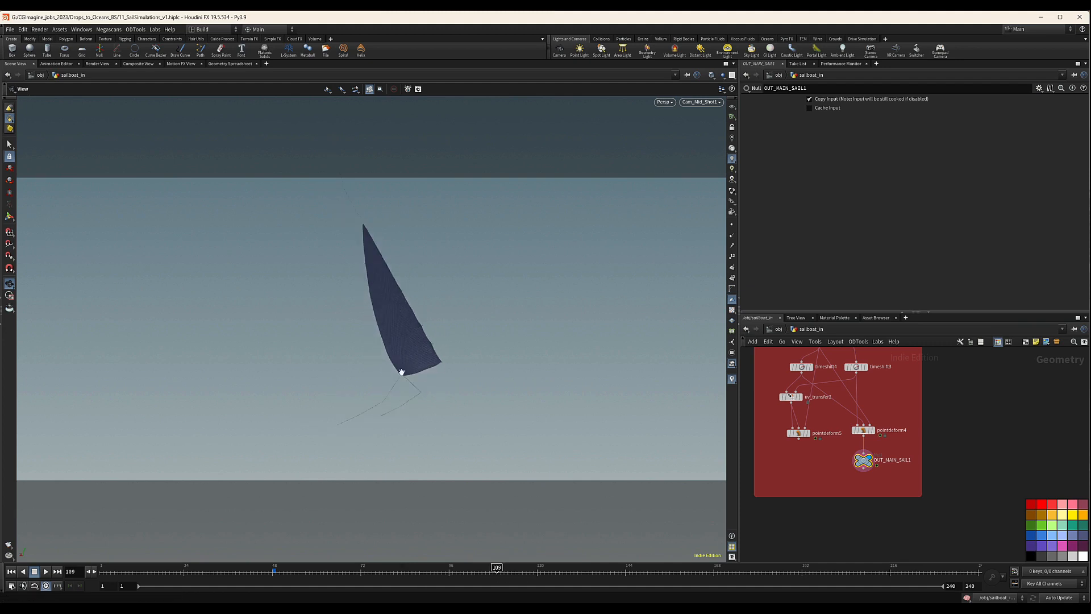
Leave the camera view and examine the genoa sail's shape up close at frame 109.
scroll(858, 453, down, 2)
scroll(915, 445, down, 3)
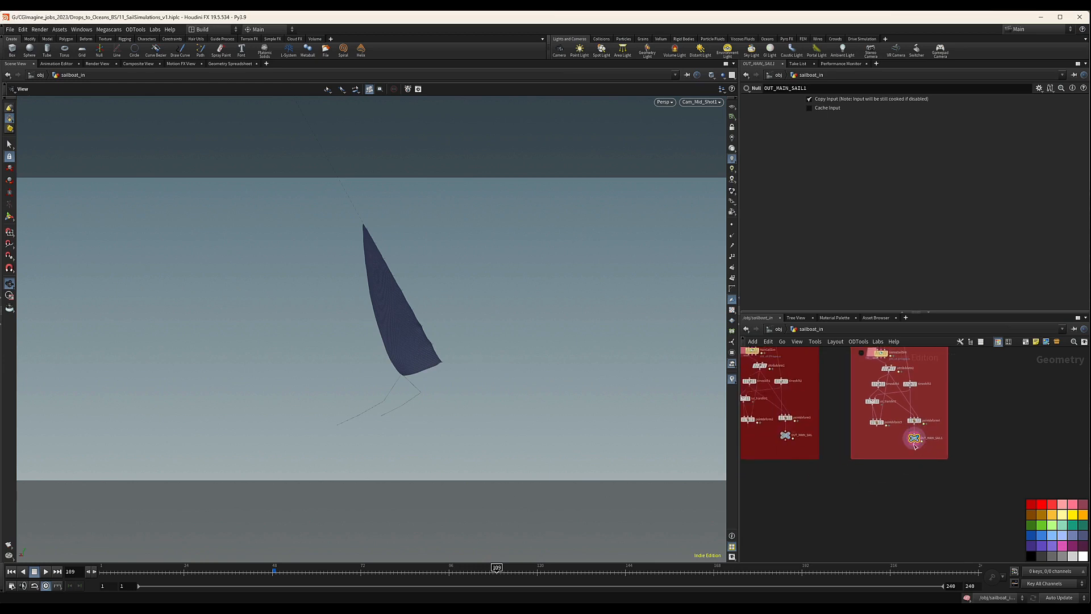
drag(420, 335, 392, 341)
right_drag(393, 341, 682, 287)
right_drag(502, 320, 405, 335)
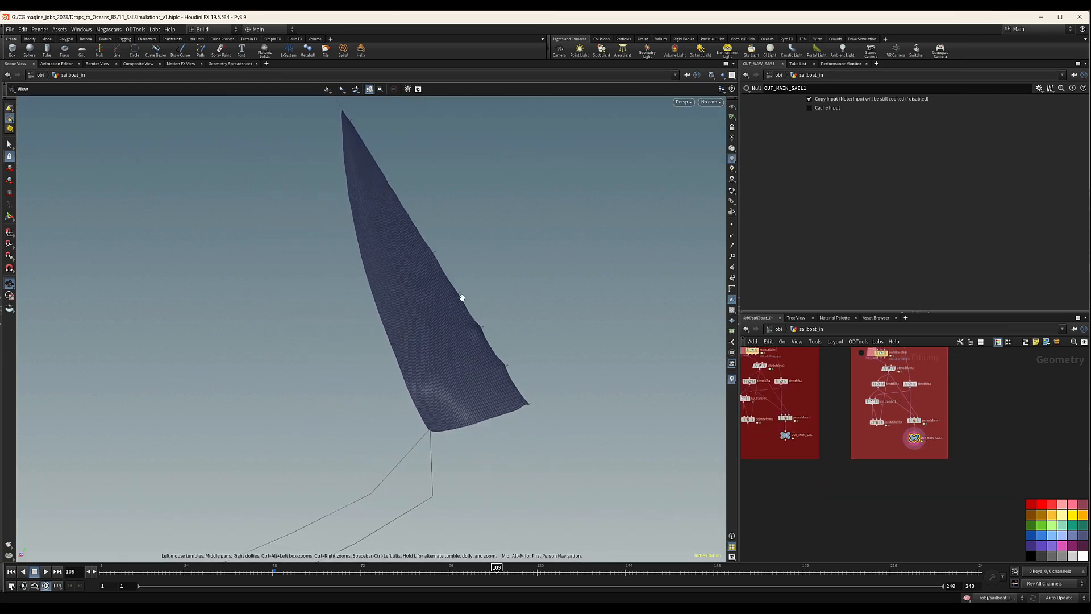
drag(496, 335, 397, 194)
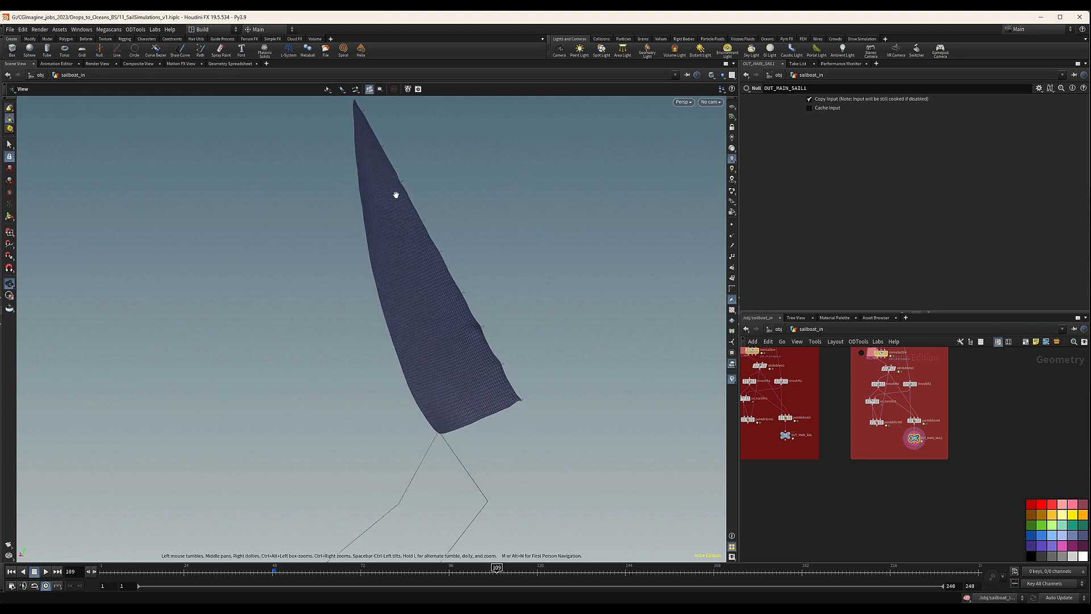
Open the vellumattach2 parameters in the genoa network to review its max distance and stretch settings.
scroll(930, 419, down, 4)
middle_drag(931, 419, 918, 499)
scroll(912, 449, up, 9)
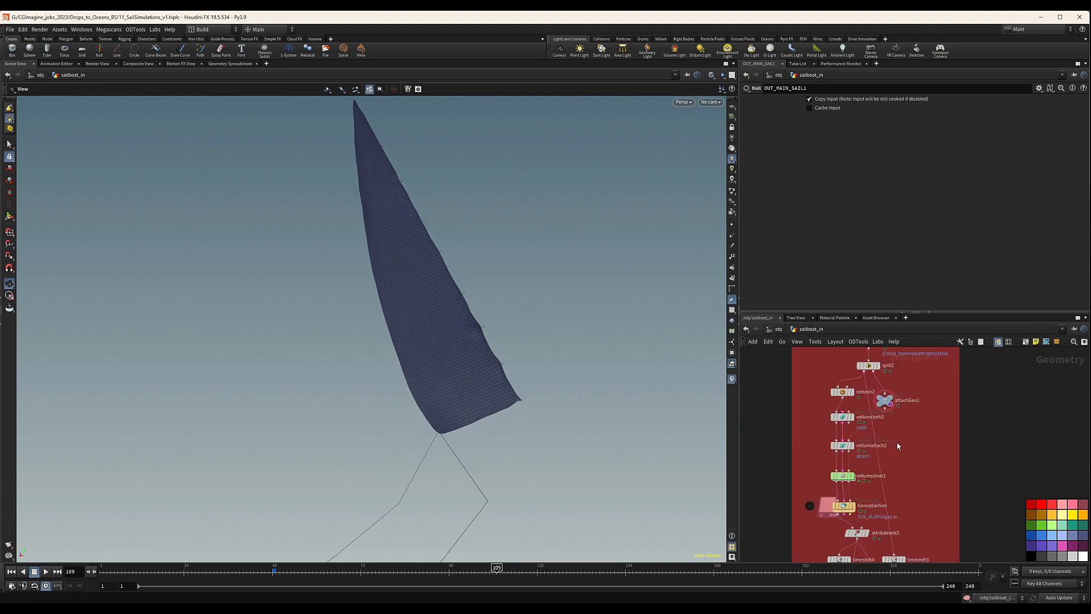
middle_drag(885, 434, 880, 435)
click(858, 449)
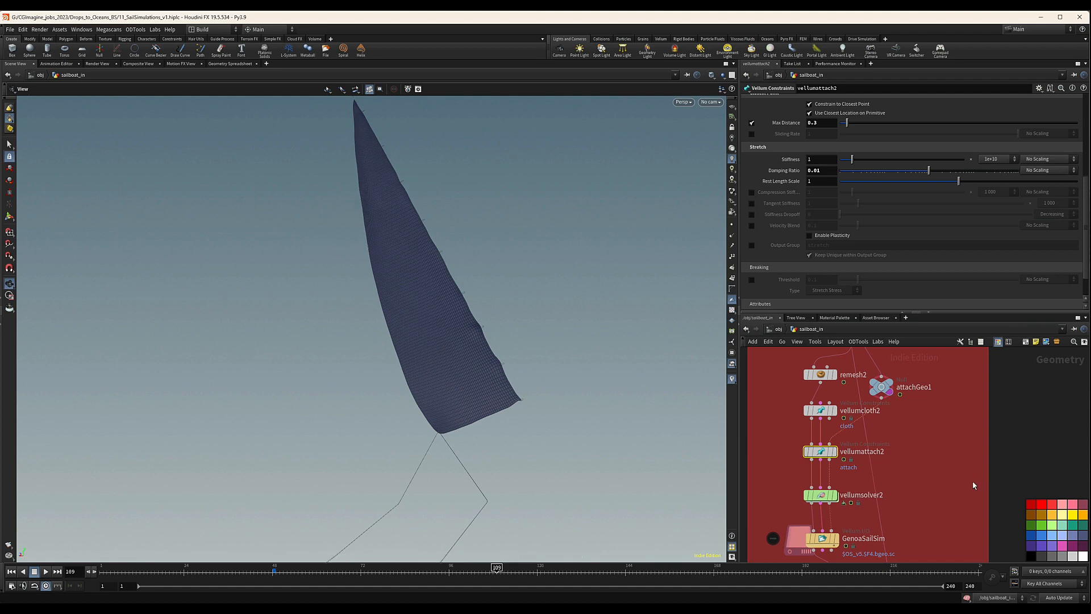
Rename the genoa network's OUT_MAIN_SAIL1 null to OUT_Genoa_SAIL1.
scroll(973, 485, down, 3)
middle_drag(921, 509, 916, 459)
scroll(887, 429, down, 4)
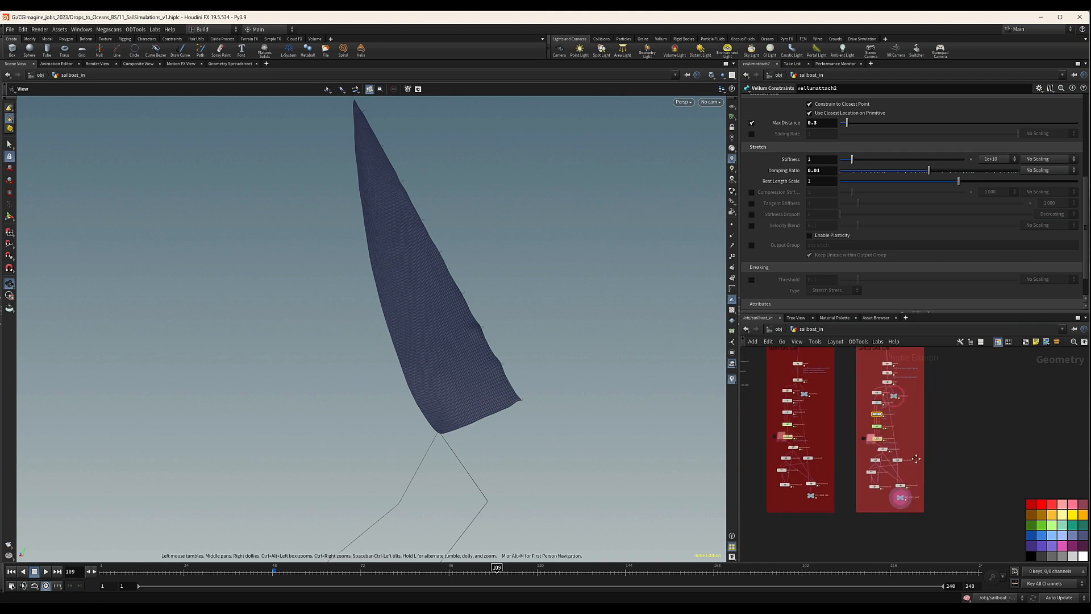
scroll(921, 500, up, 5)
scroll(910, 485, up, 2)
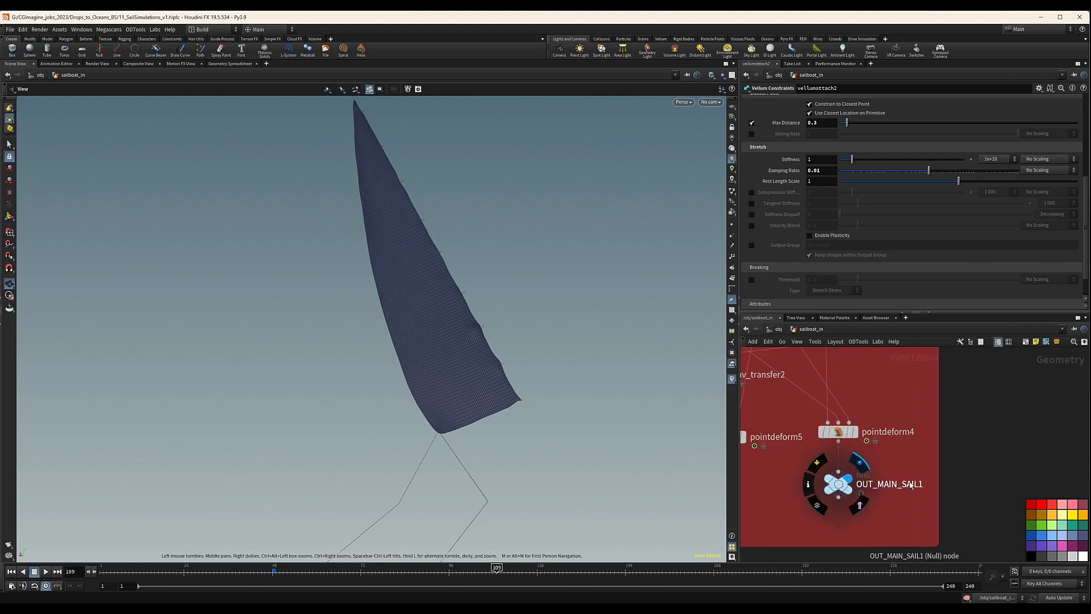
double_click(911, 484)
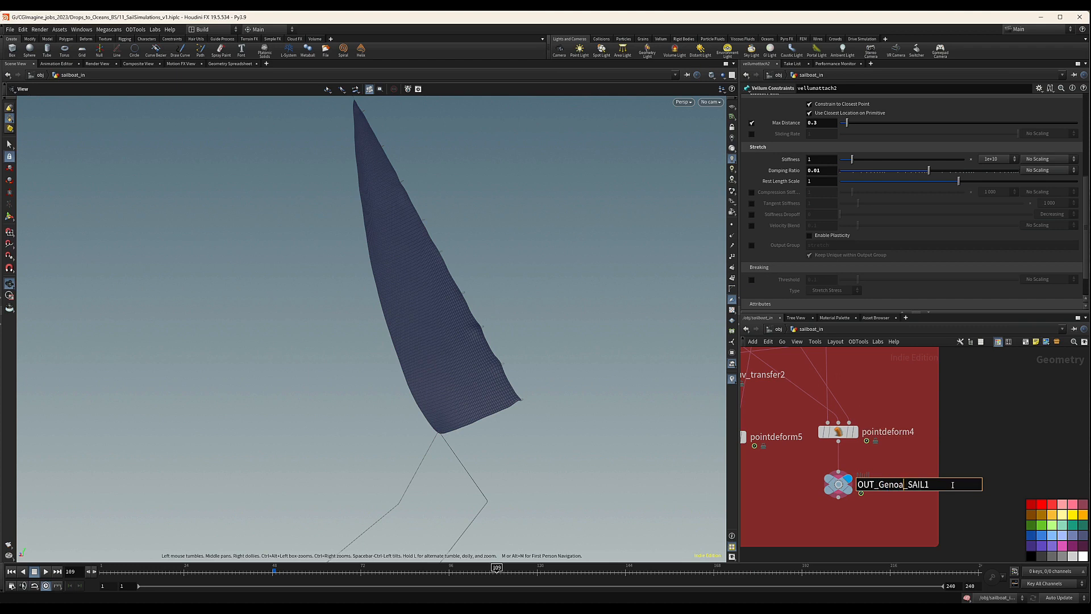
key(Return)
Display the OUT_MAIN_SAIL output and inspect the simulated mainsail alongside both sail networks.
scroll(932, 489, down, 10)
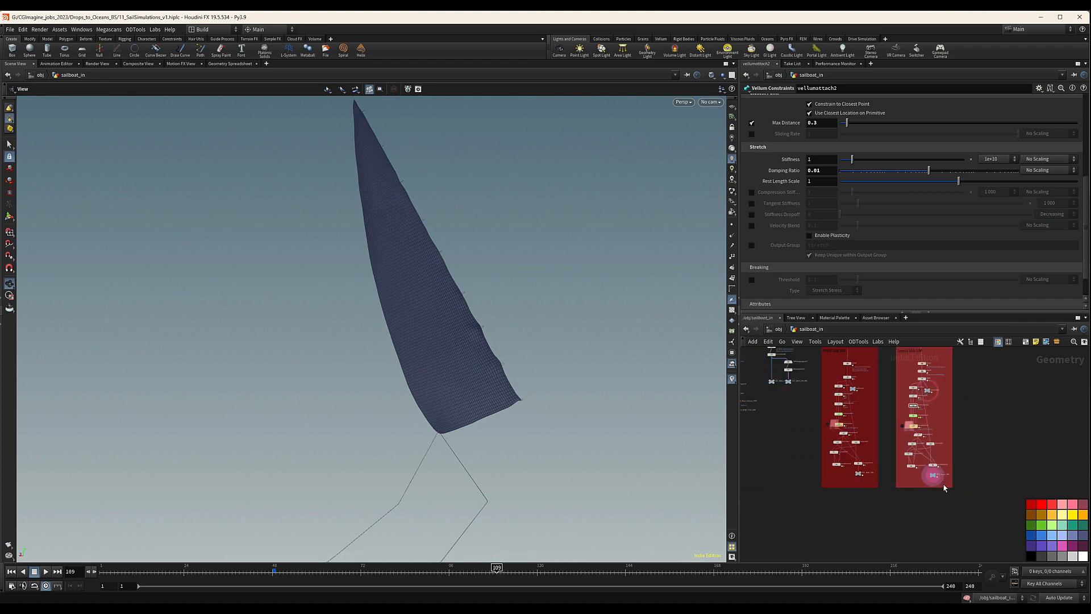
middle_drag(957, 455, 947, 469)
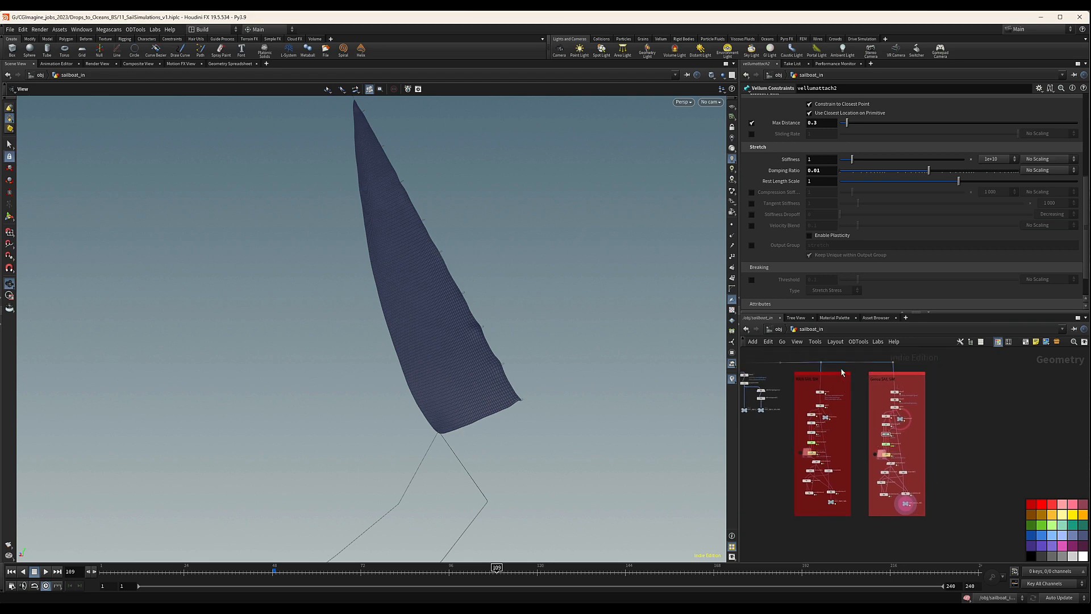
scroll(834, 518, up, 6)
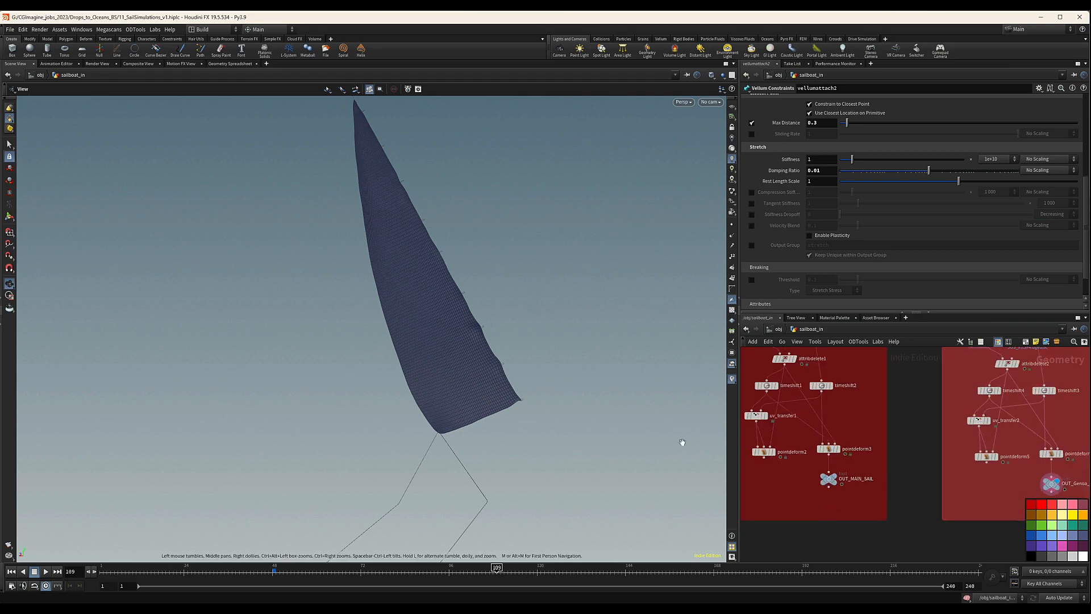
click(832, 480)
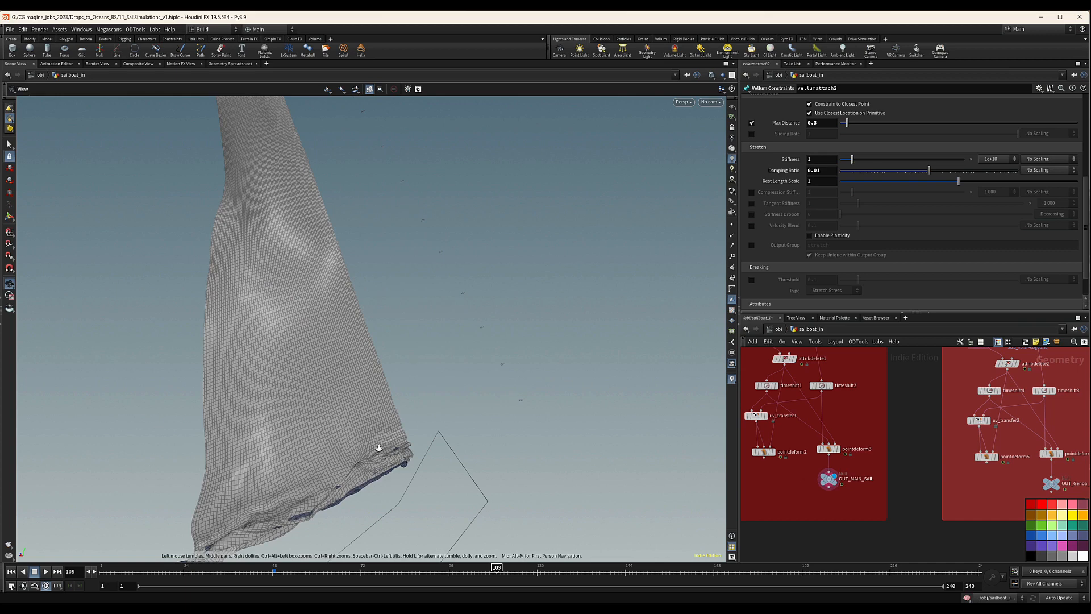
drag(379, 448, 271, 431)
middle_drag(841, 490, 834, 489)
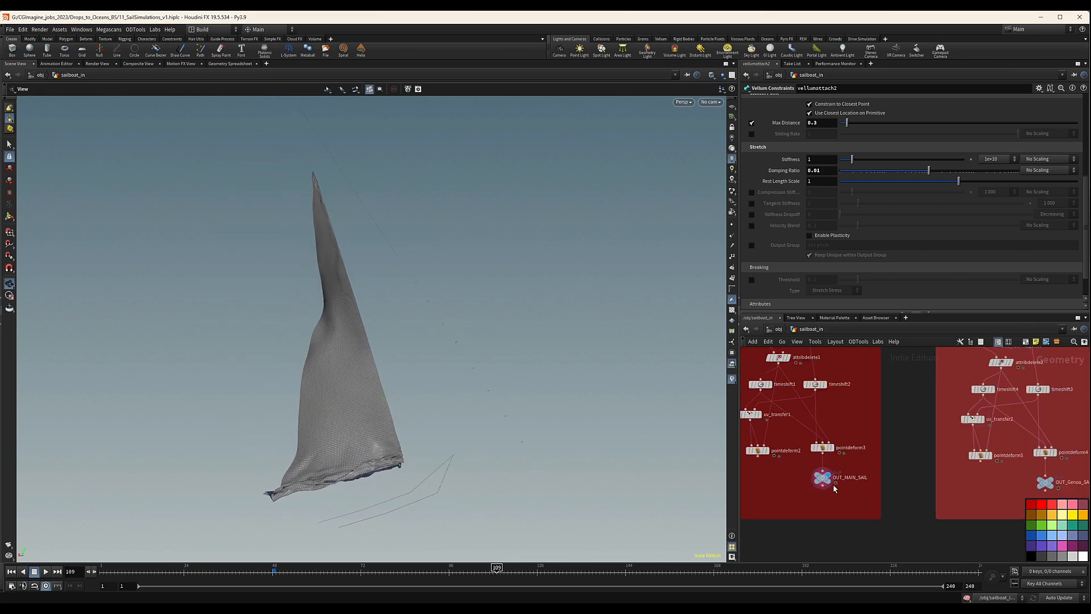
scroll(834, 489, down, 6)
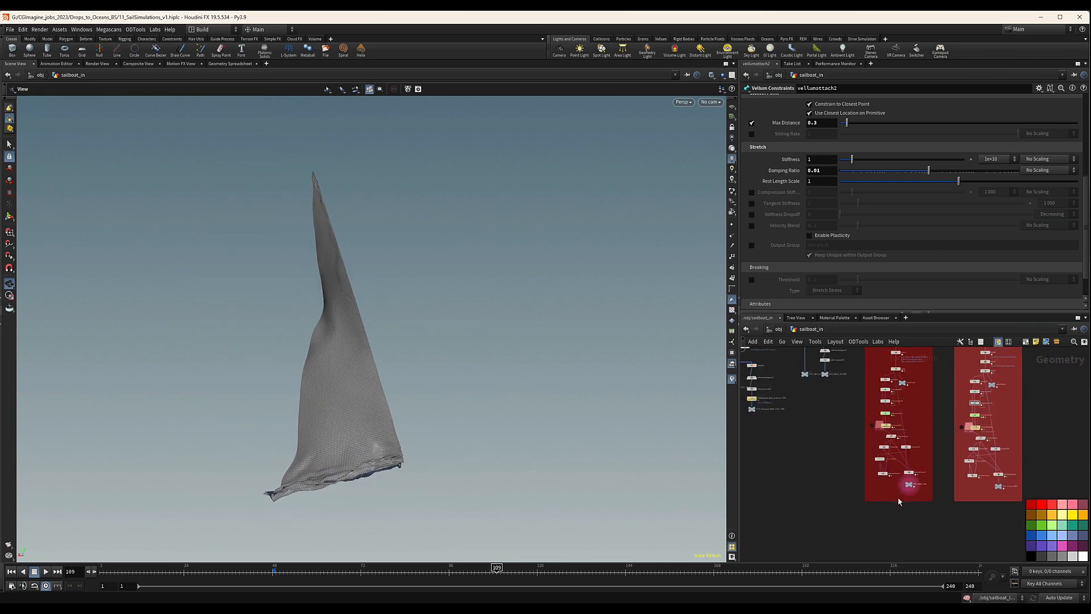
scroll(899, 501, down, 2)
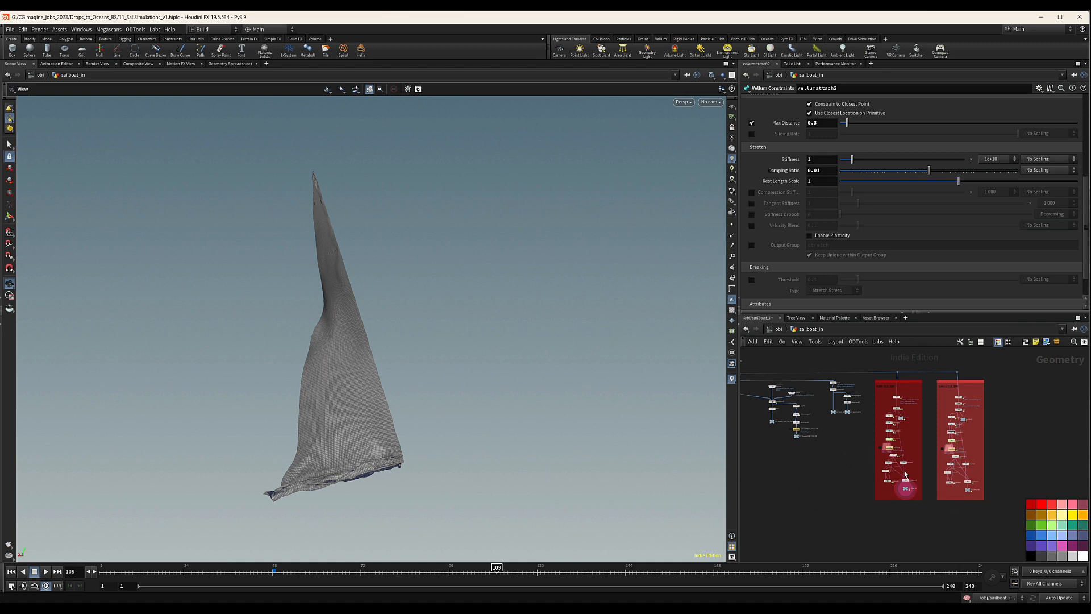